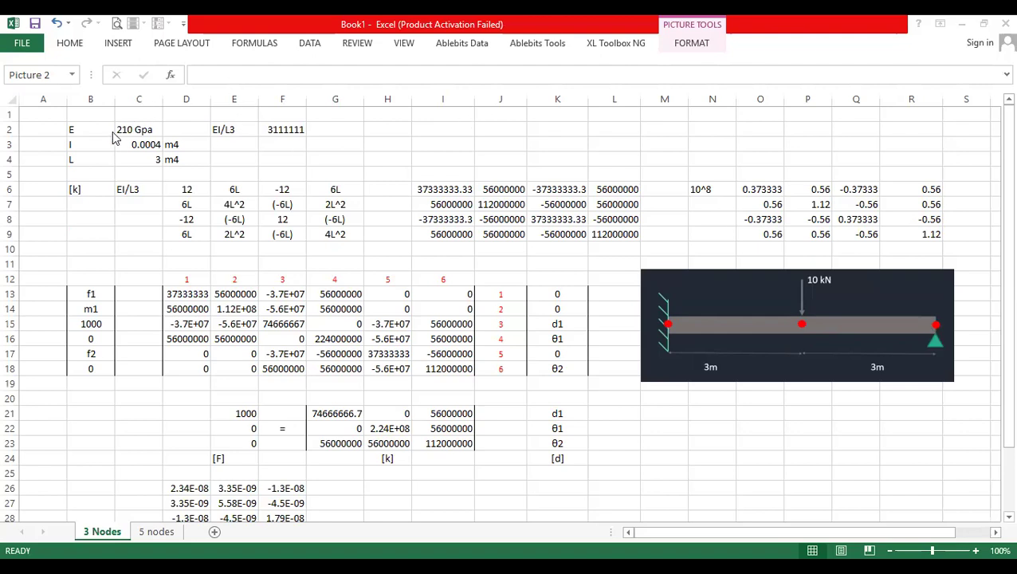
- Review the beam's input parameters E, I and L in cells B2:C4
left_click(88, 125)
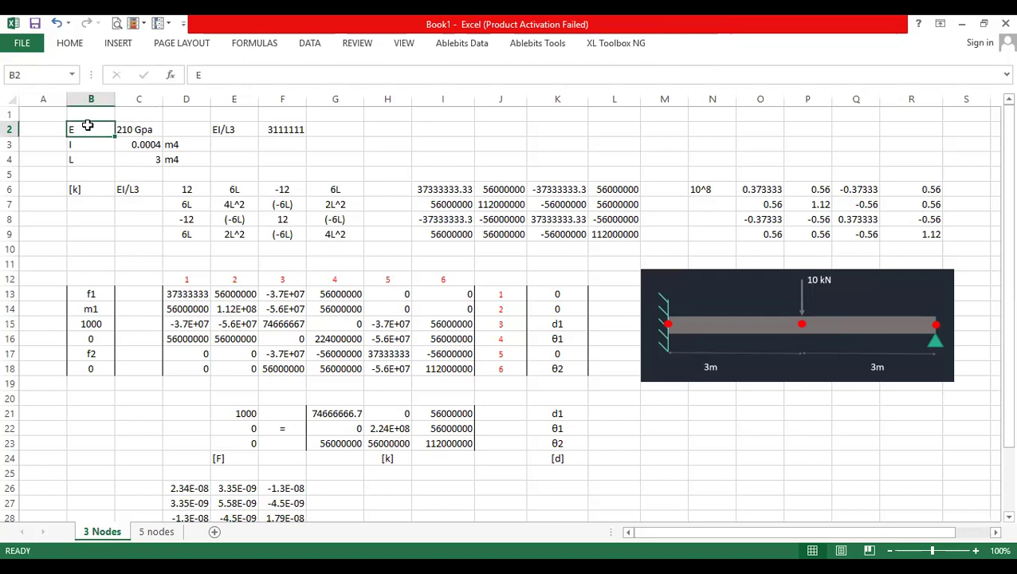
left_click(126, 127)
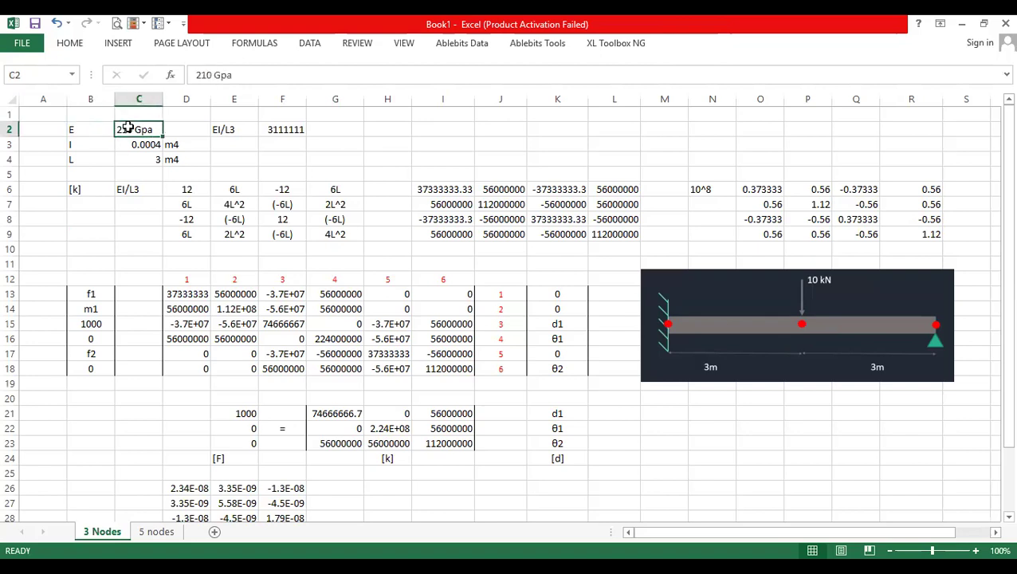
left_click(80, 146)
left_click(124, 147)
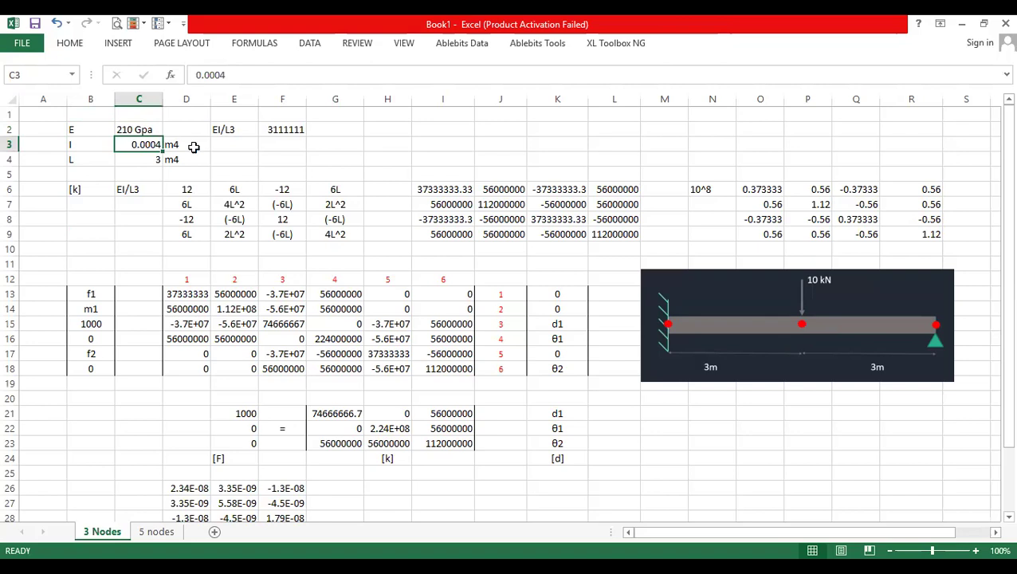
left_click(74, 158)
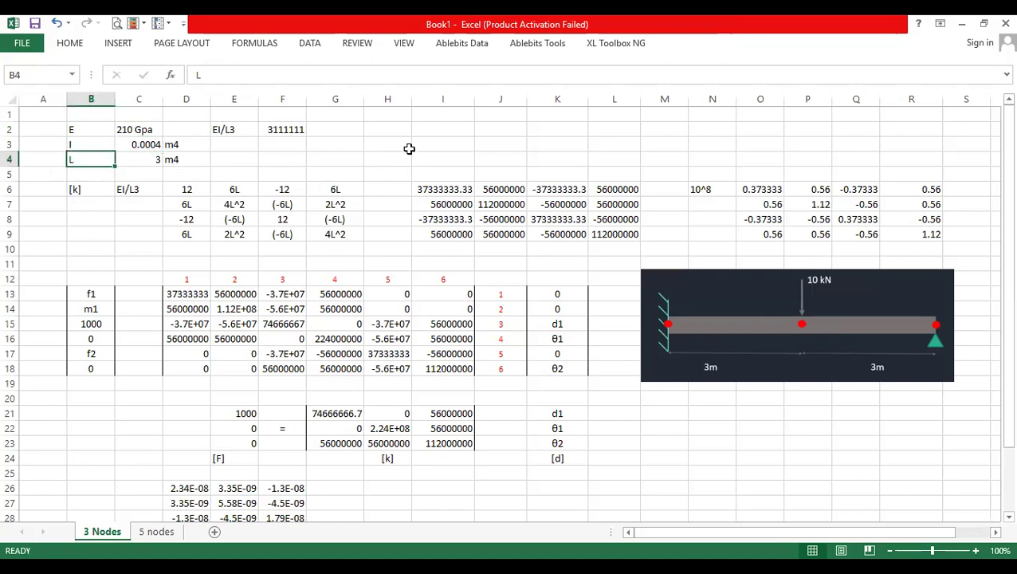
left_click(381, 127)
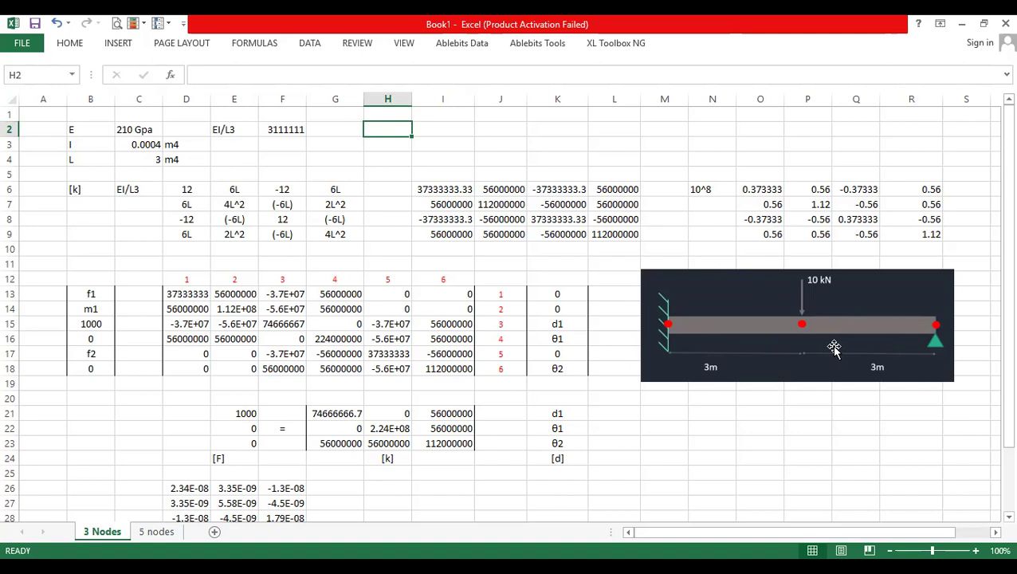
- Inspect the EI/L3 formula in F2, checking its modulus, moment of inertia and cubed length terms
left_click(226, 129)
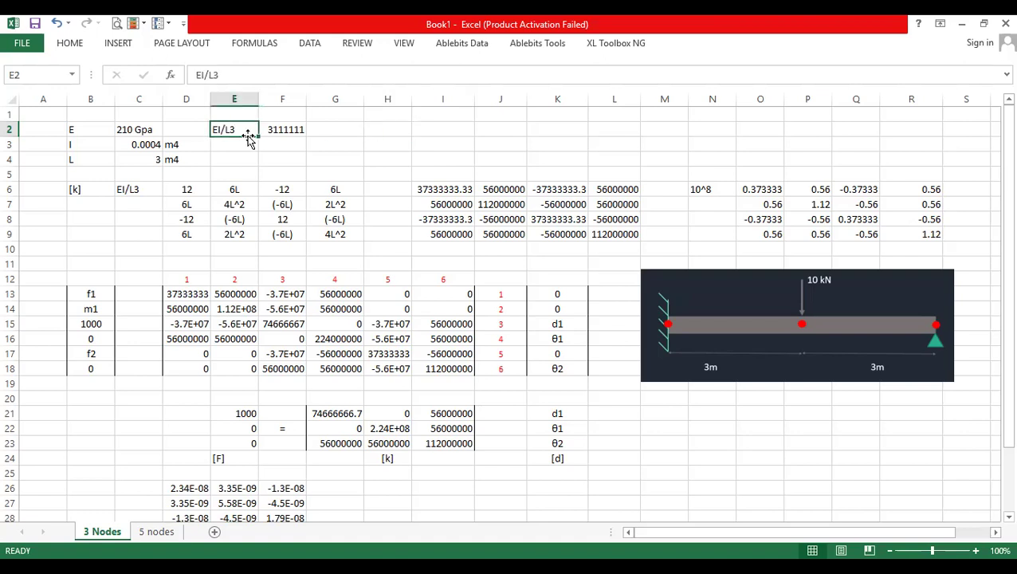
left_click(289, 129)
double_click(290, 129)
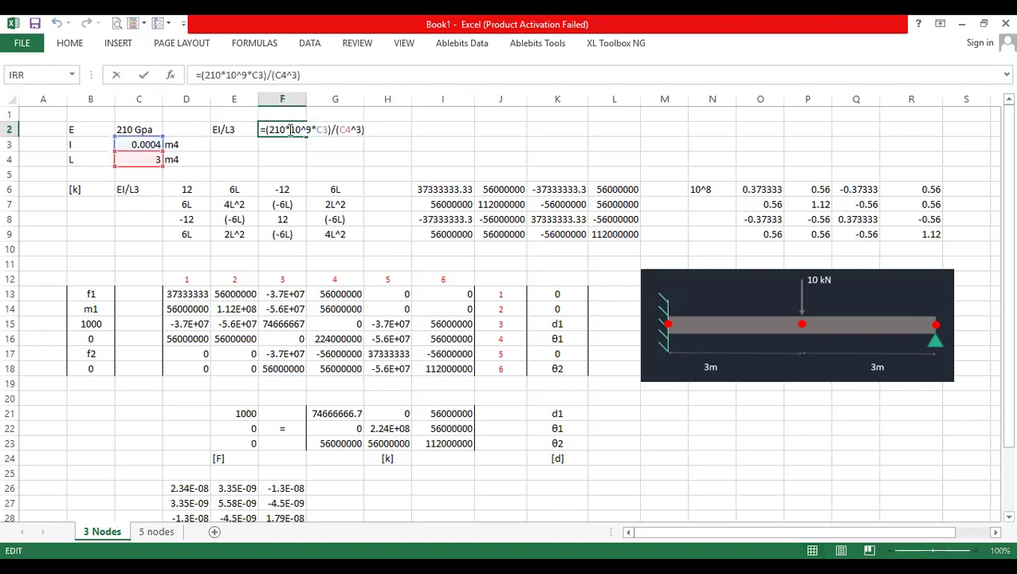
left_click_drag(313, 129, 279, 128)
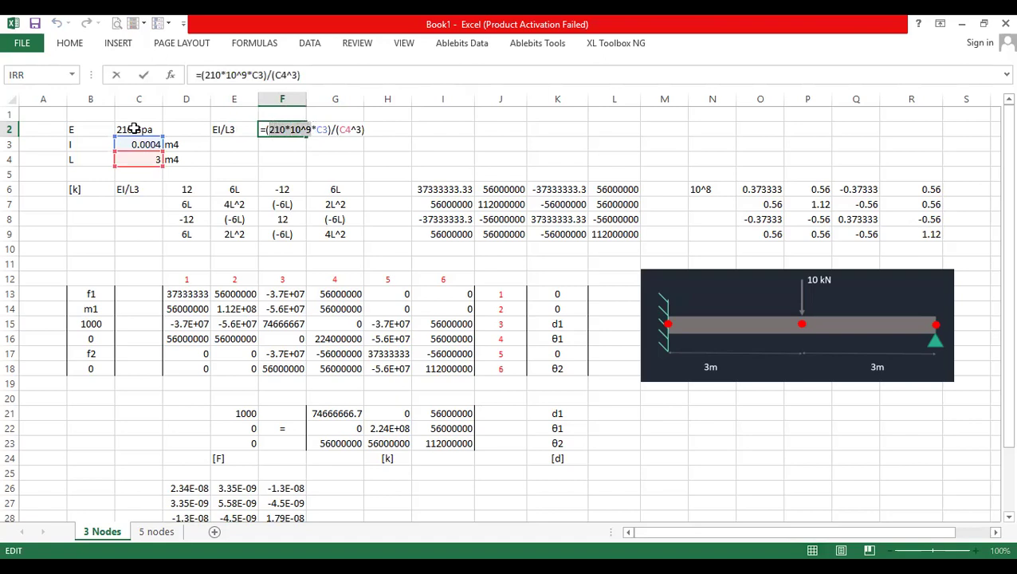
left_click(325, 130)
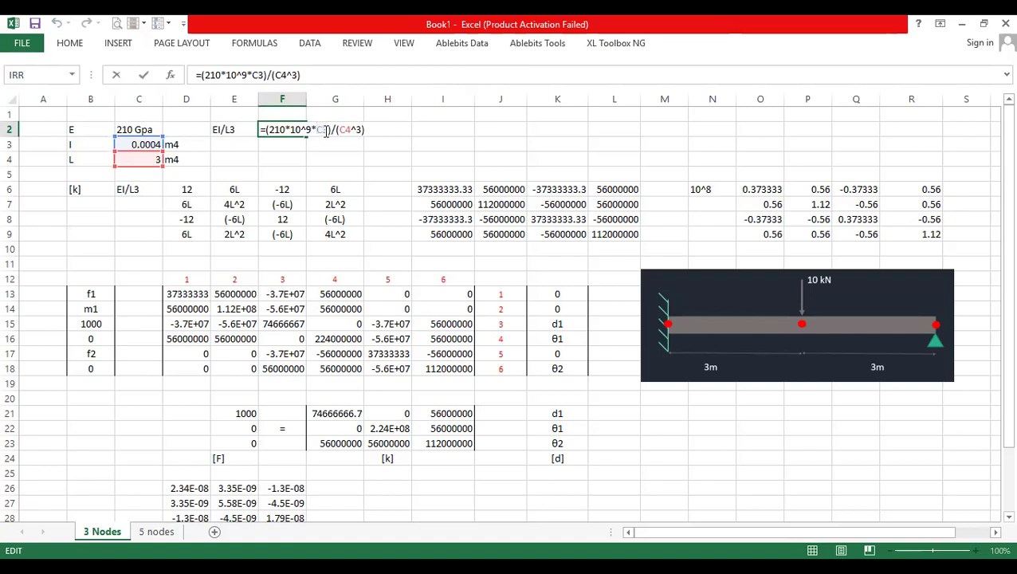
left_click_drag(360, 131, 346, 133)
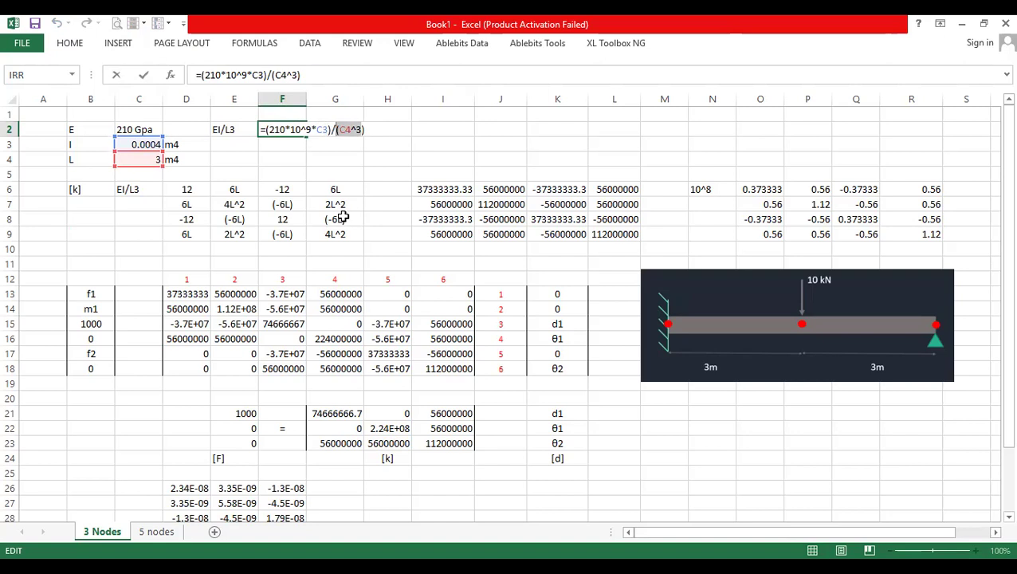
key("Return")
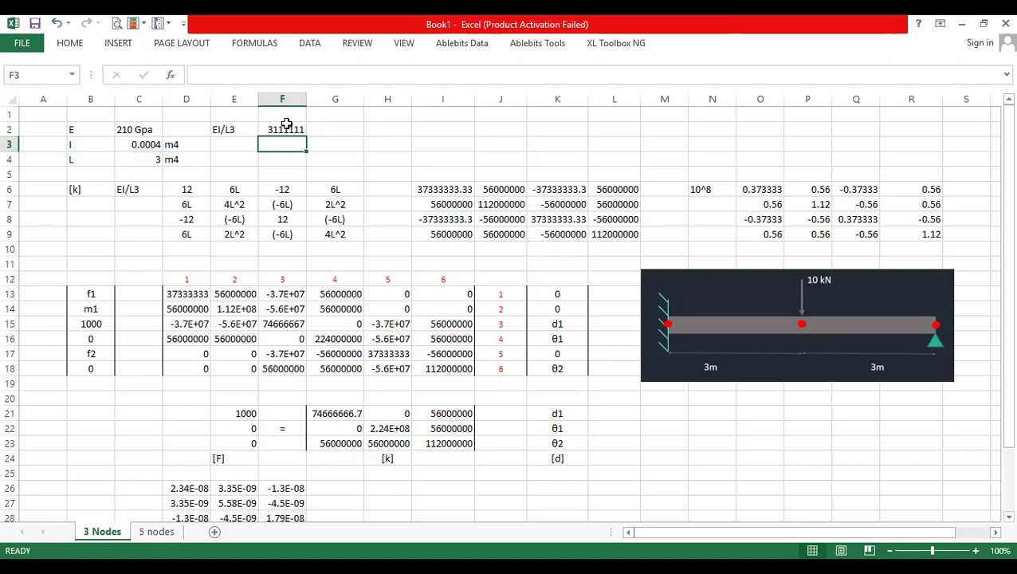
- Fill the symbolic element stiffness matrix and its EI/L3 factor in C6:G9 with light blue
left_click_drag(123, 188, 342, 239)
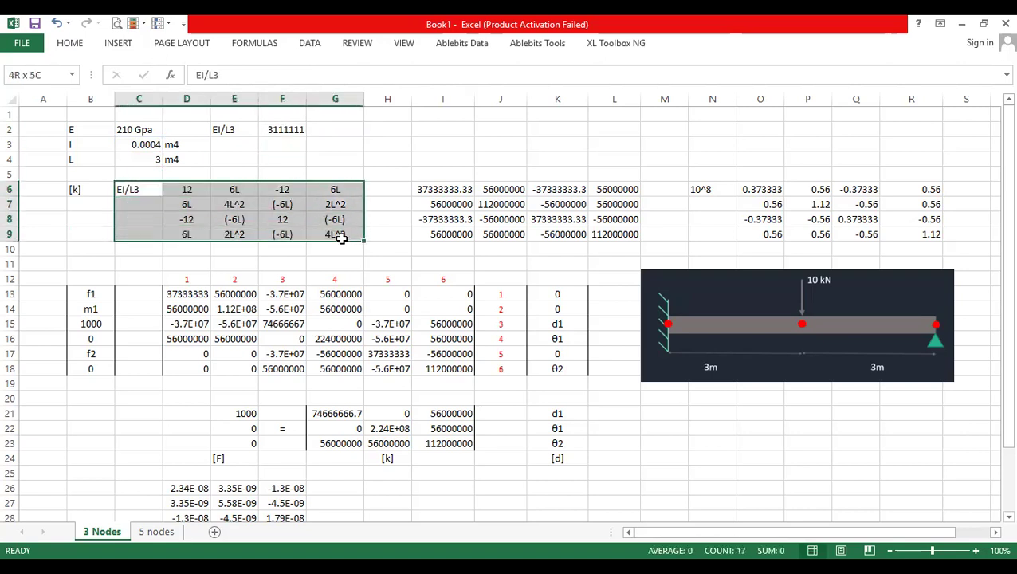
left_click(118, 44)
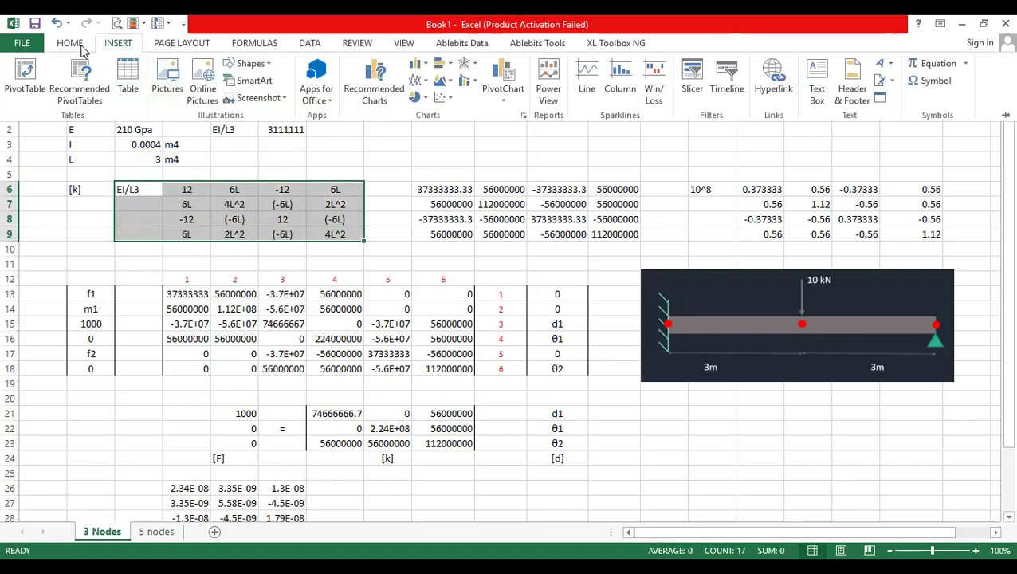
left_click(81, 46)
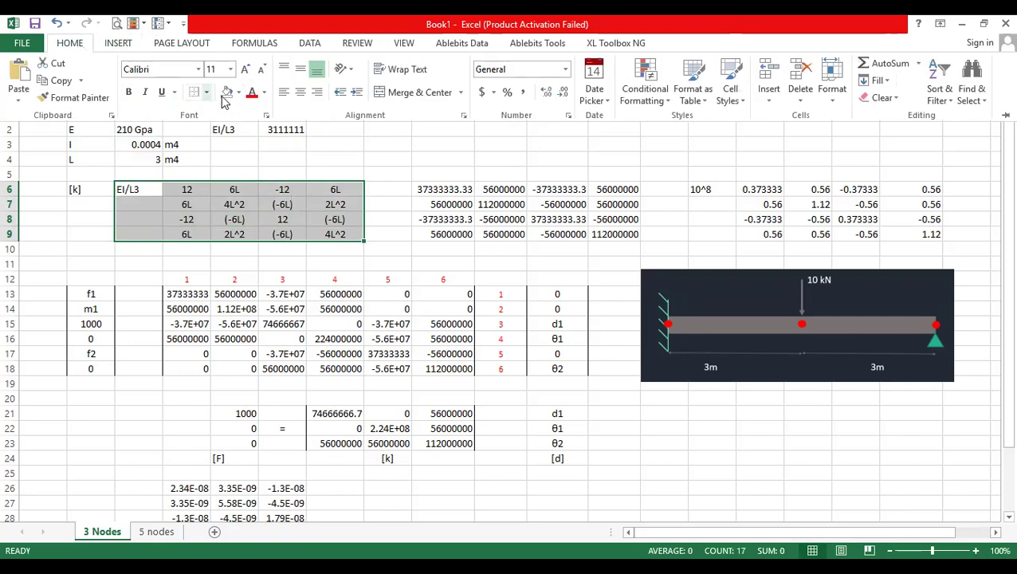
left_click(239, 93)
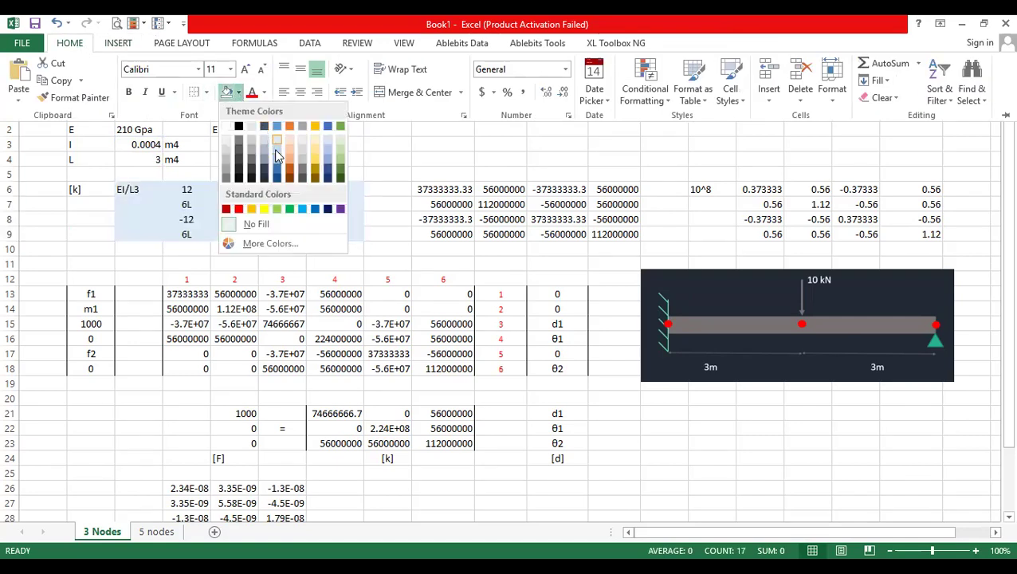
left_click(274, 149)
- Add left and right borders to the symbolic matrix terms in D6:G9
left_click(186, 190)
left_click_drag(186, 190, 341, 237)
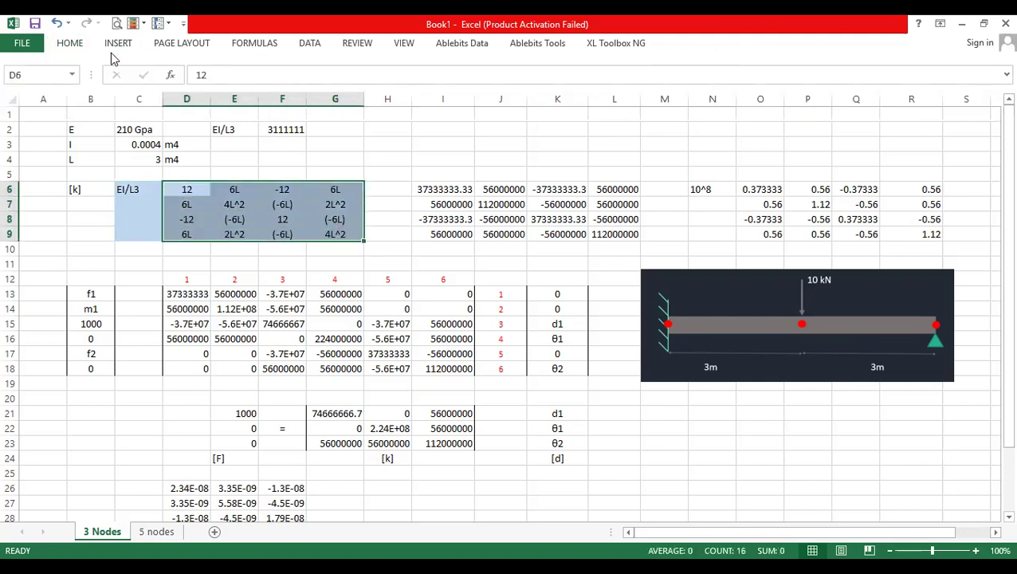
left_click(77, 48)
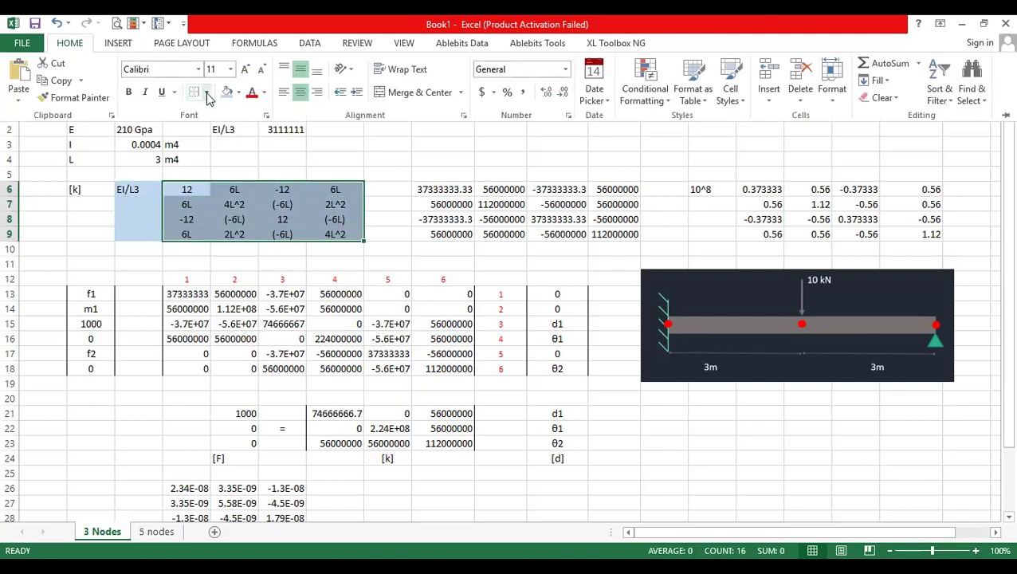
left_click(207, 92)
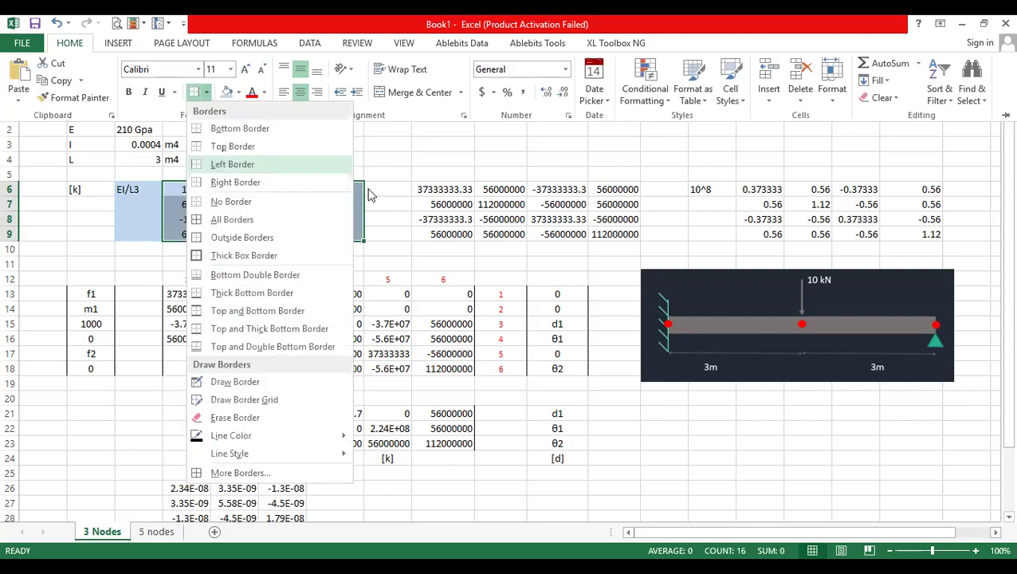
left_click(383, 230)
left_click(383, 232)
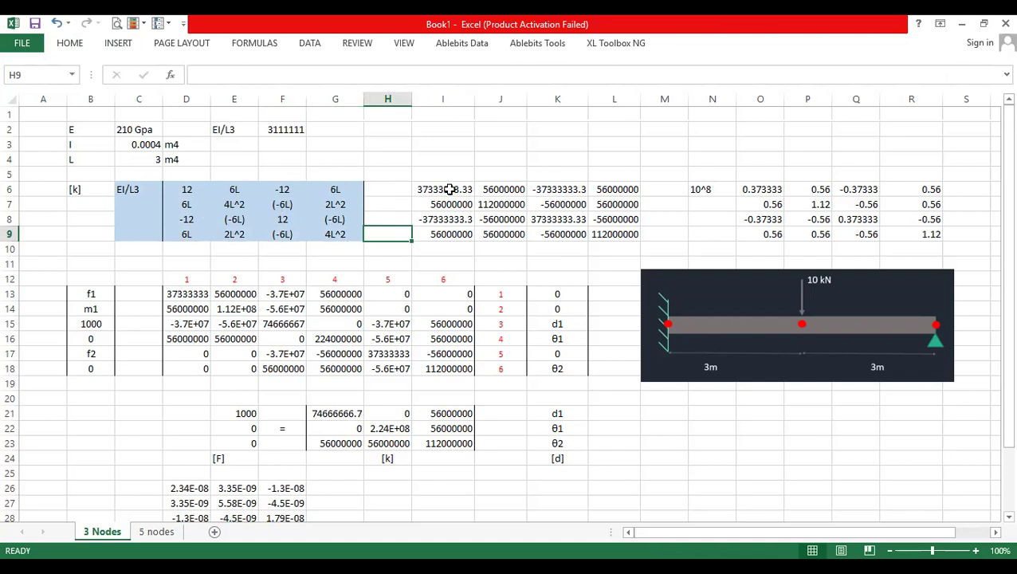
- Compare the matrix's EI/L3 factor and its first-row terms 12 and 6L with the values in F2 and C4
left_click(133, 189)
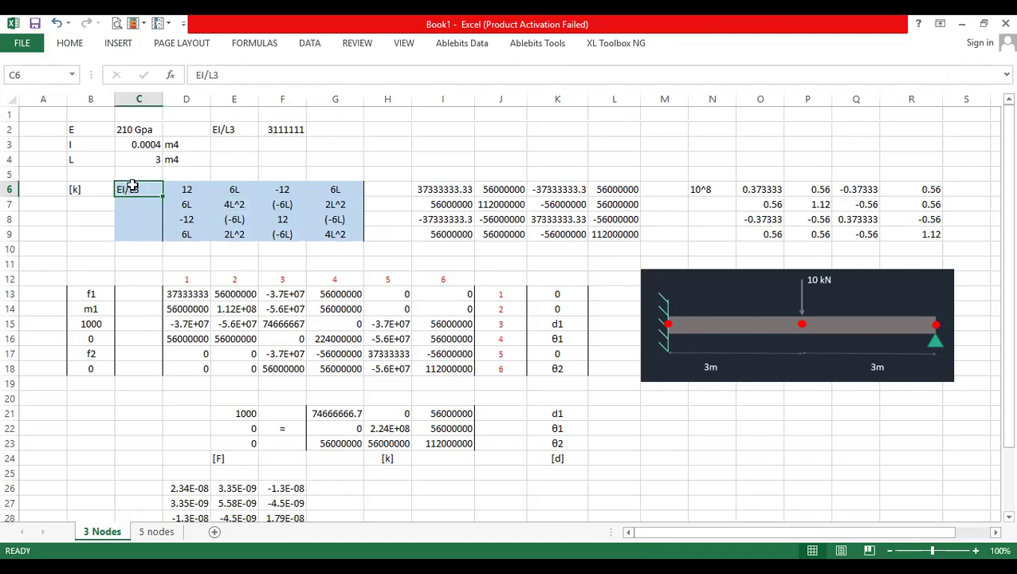
left_click(275, 132)
left_click(186, 185)
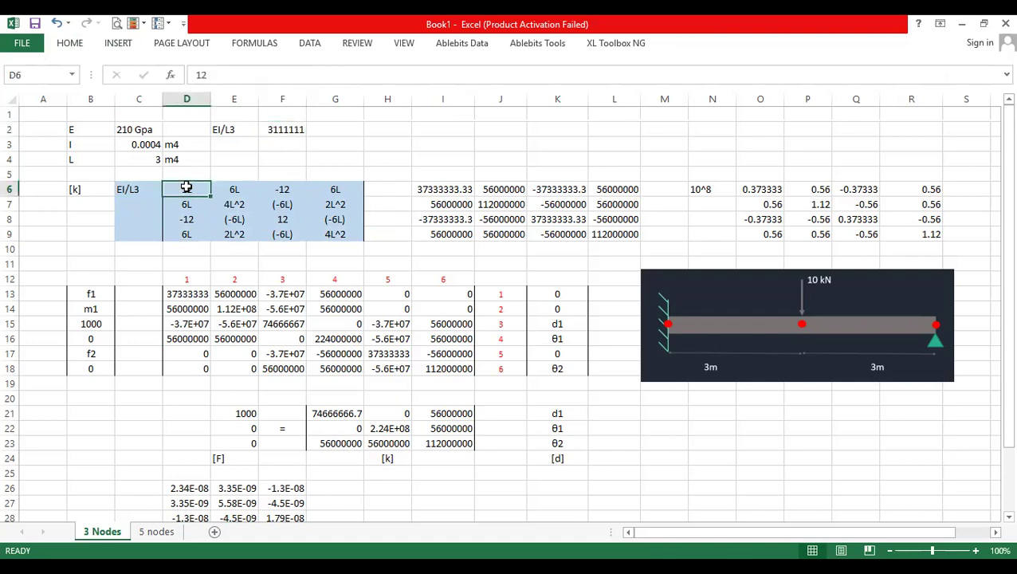
left_click(267, 137)
left_click(237, 188)
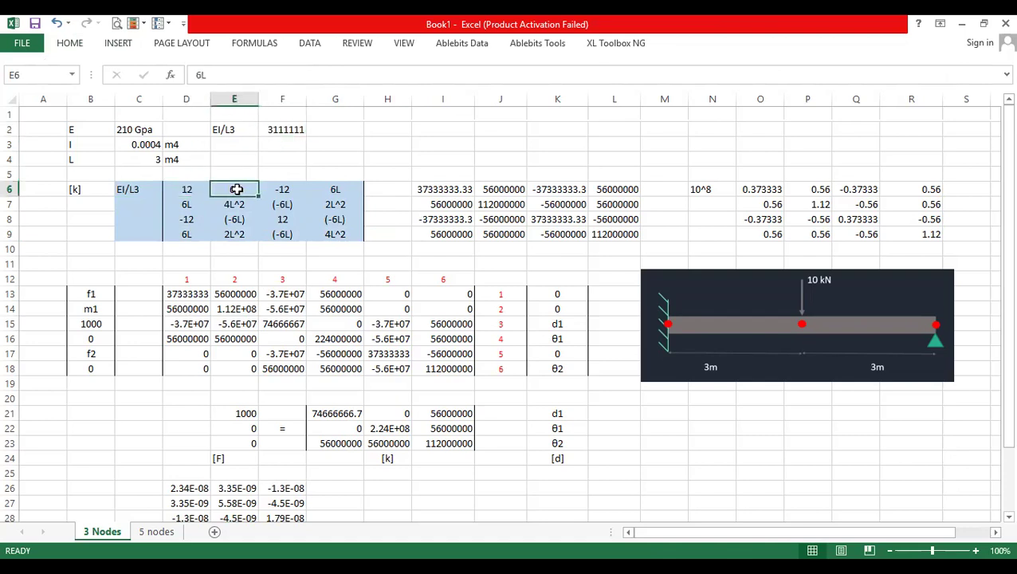
left_click(146, 159)
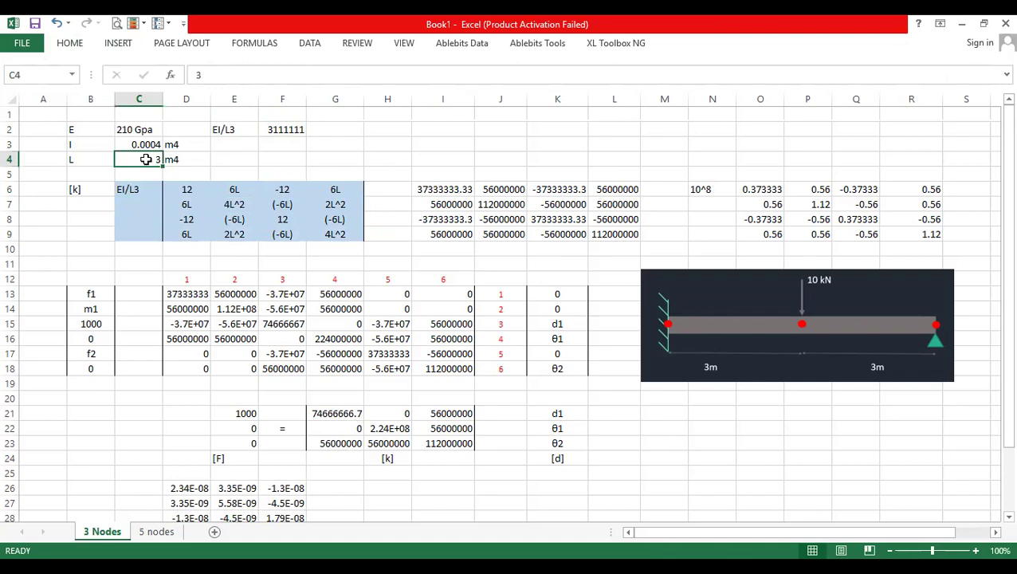
- Inspect the formulas of the numeric stiffness matrix in cells I6, J6, K6, L7 and J7
double_click(461, 187)
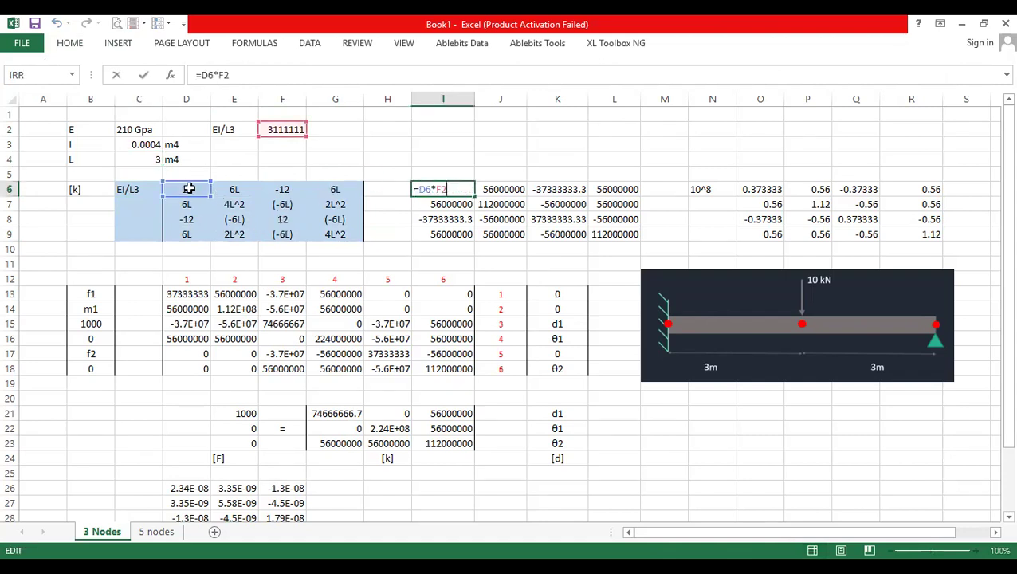
key("Return")
double_click(503, 189)
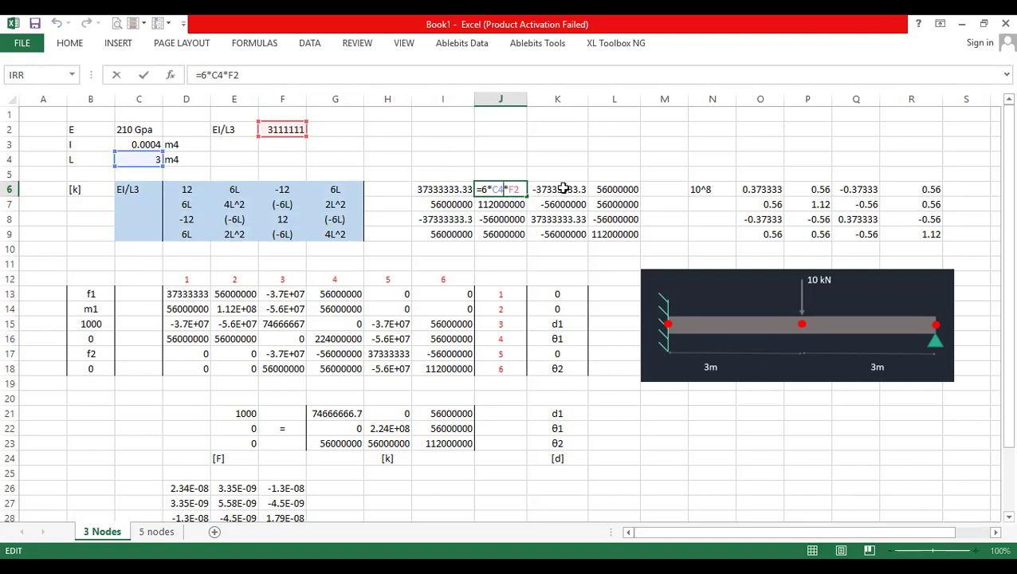
key("Return")
double_click(564, 189)
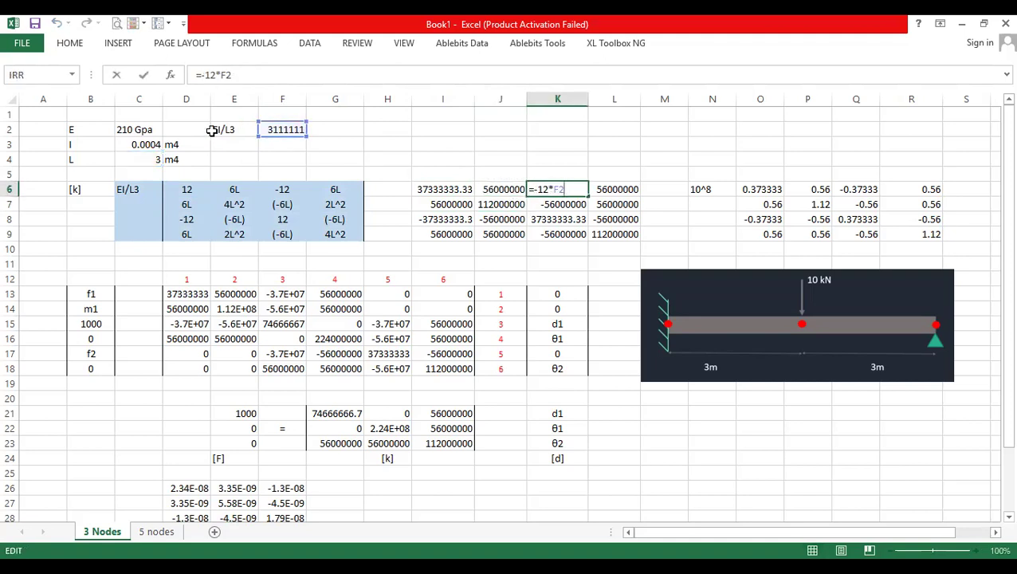
key("Return")
double_click(630, 201)
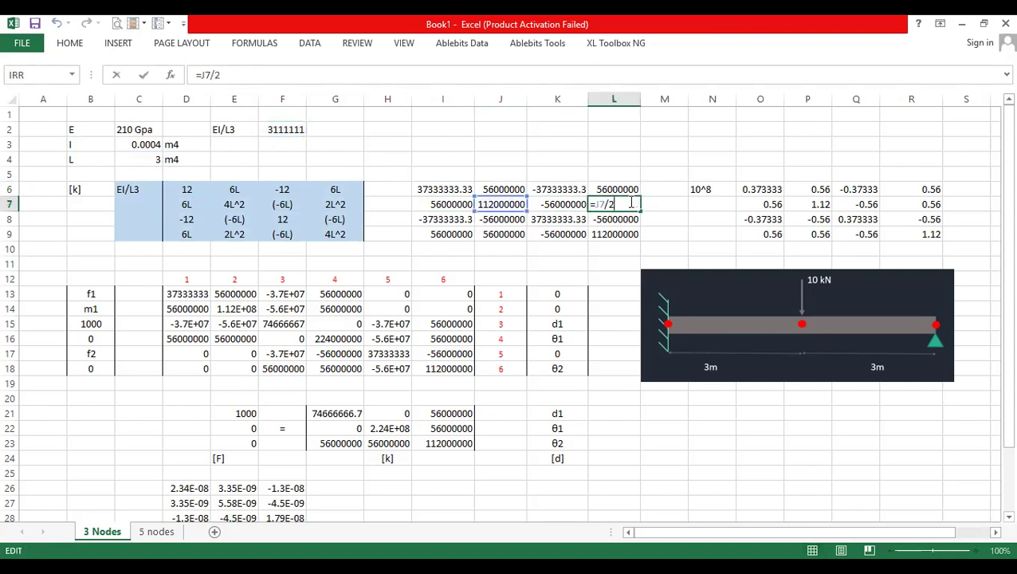
key("Return")
double_click(496, 204)
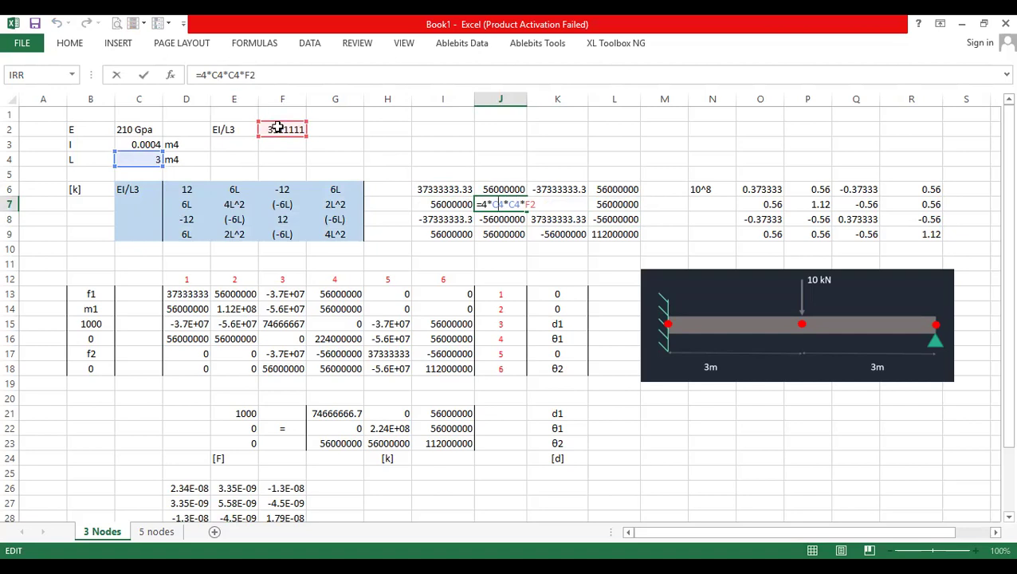
key("Return")
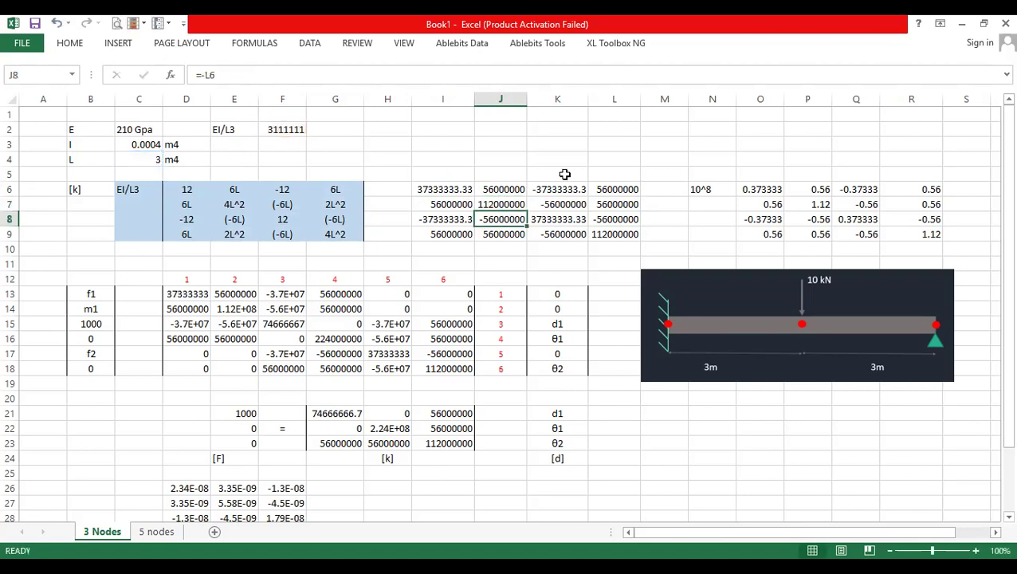
- Add left and right borders to the numeric stiffness matrix in I6:L9
left_click_drag(443, 186, 614, 232)
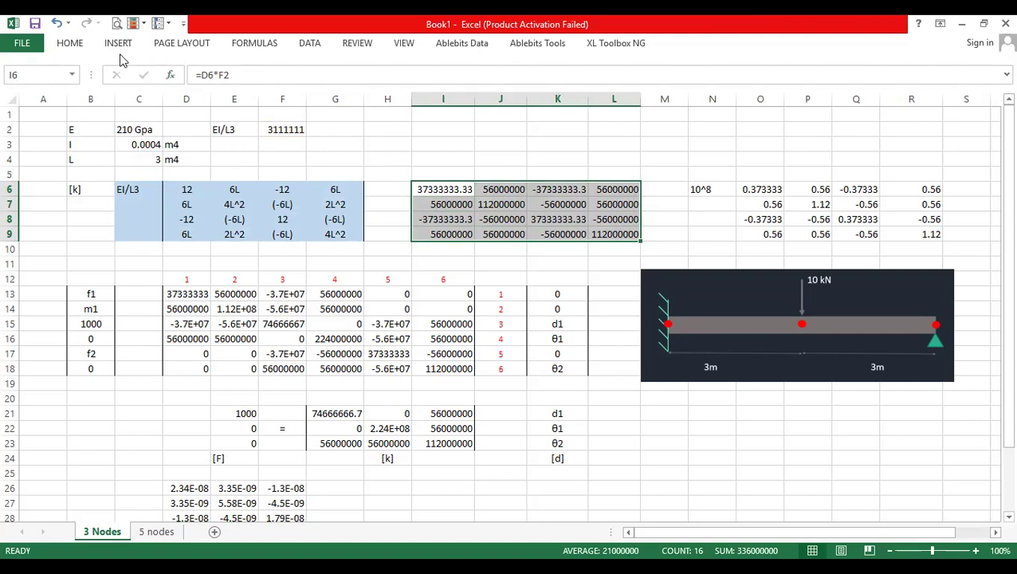
left_click(74, 43)
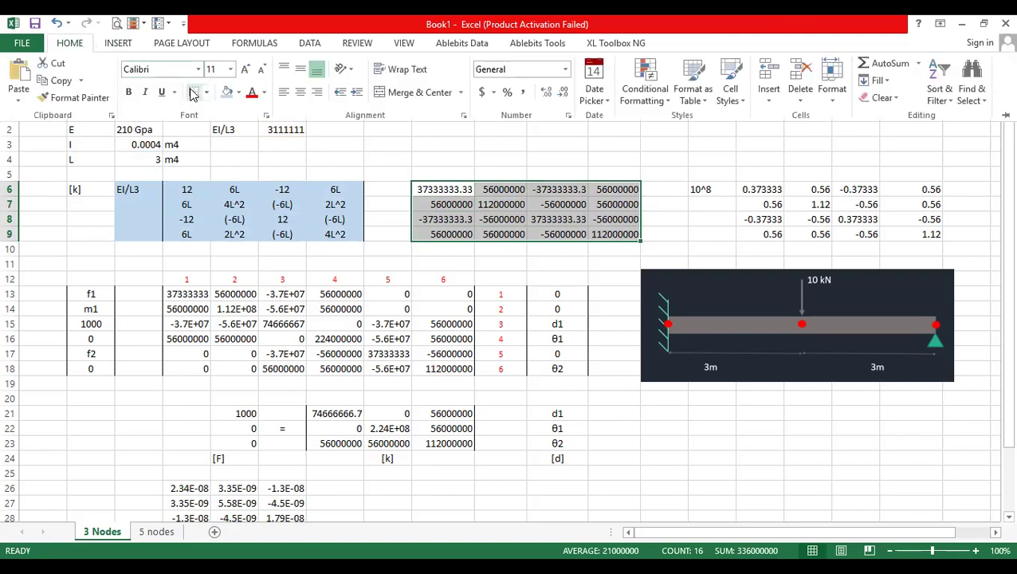
left_click(206, 92)
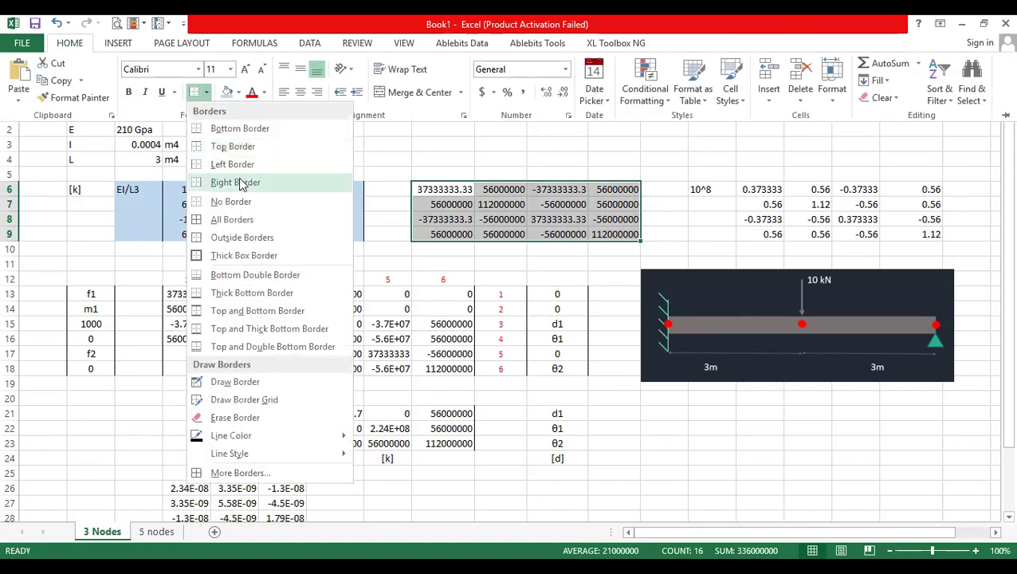
left_click(240, 182)
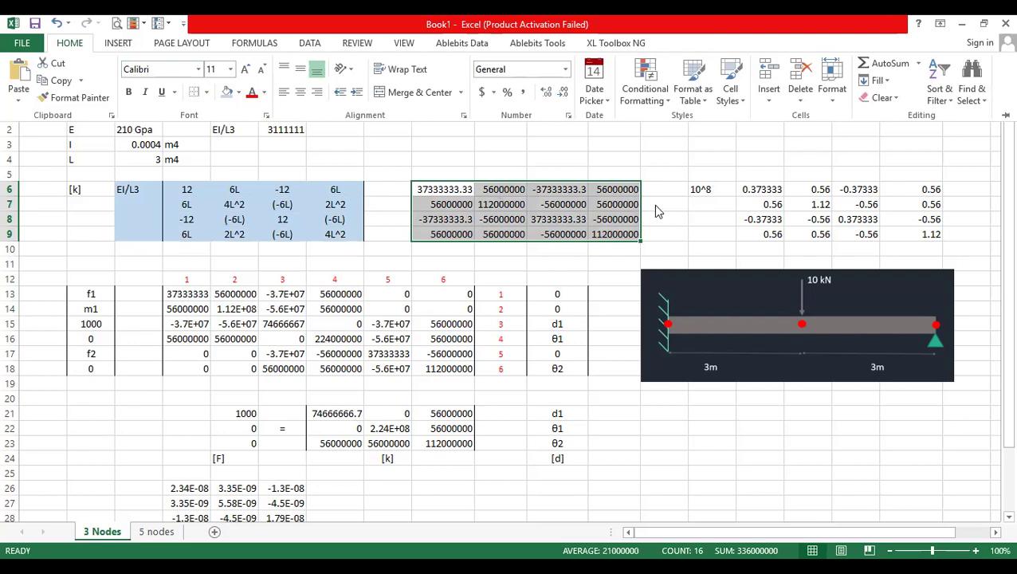
- Review the stiffness matrix factored by 10^8 in N6:R9
left_click(709, 187)
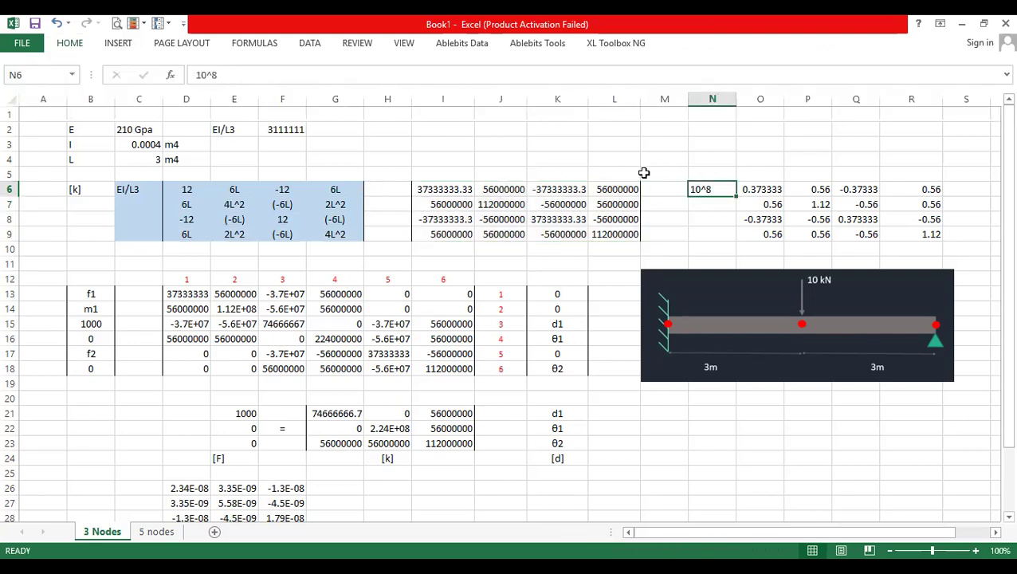
left_click_drag(759, 188, 901, 229)
left_click_drag(714, 193, 927, 232)
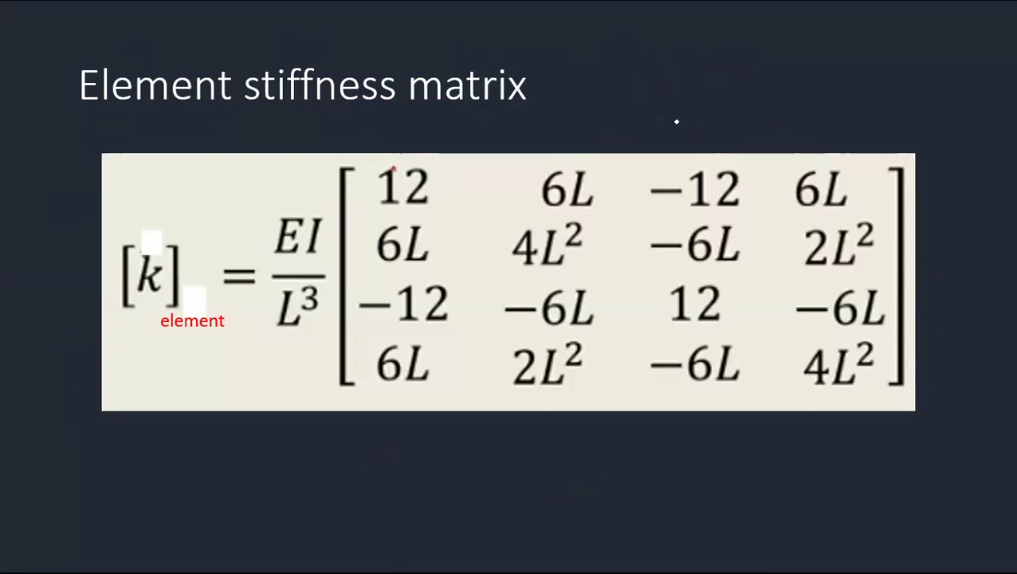
- Go back to the presentation's slide of previous-video links and mark the "FEM video 03 – beam element" entry with the pen
key("Left")
key("Left")
key("Left")
key("Left")
key("Left")
key("Left")
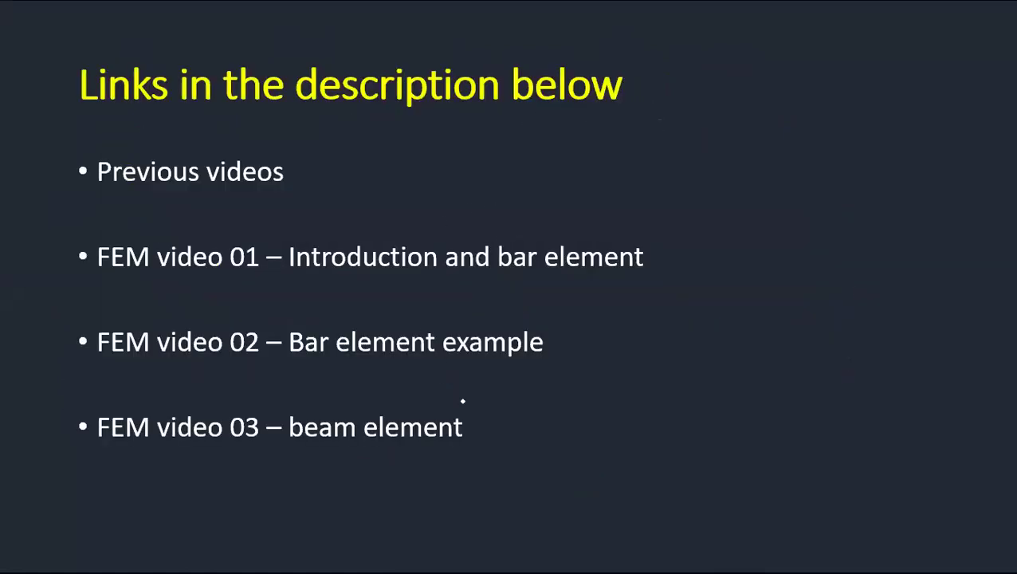
left_click_drag(485, 453, 56, 465)
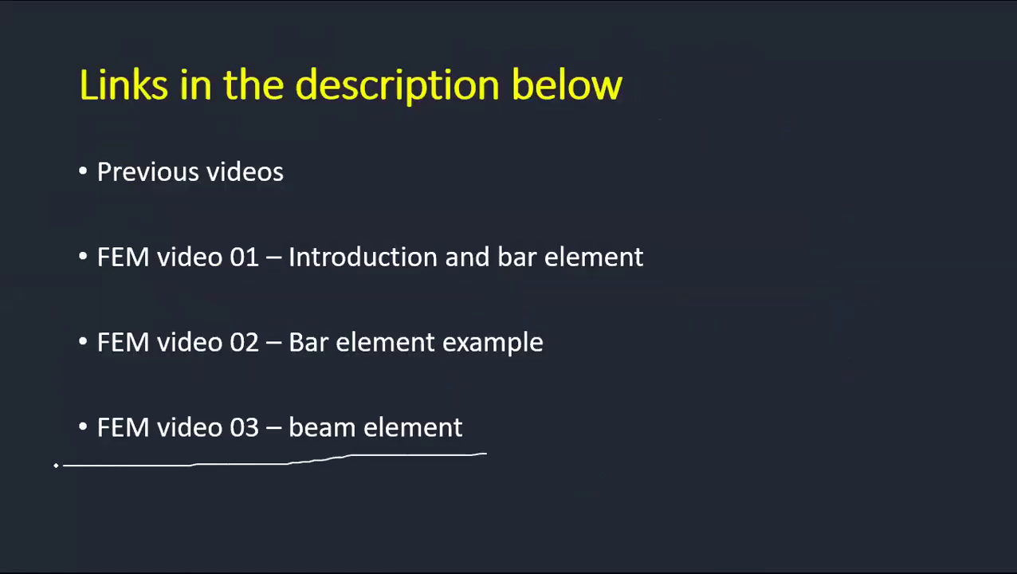
mouse_move(85, 404)
left_mouse_down()
mouse_move(483, 415)
mouse_move(485, 468)
left_mouse_up()
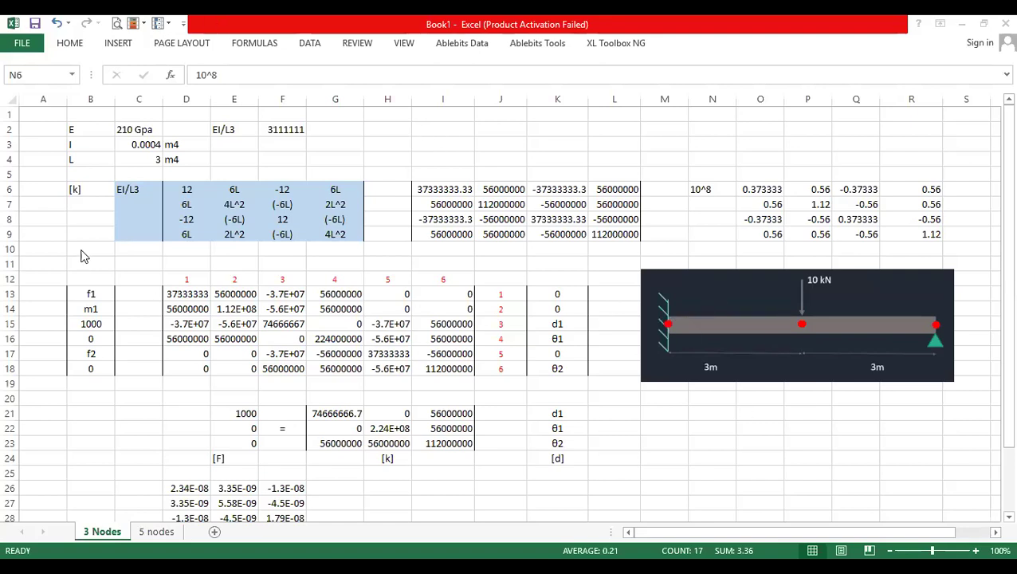
- In the Excel sheet, change the matrix column header in D12 to v1 and copy θ1 from K22 into E12
left_click(168, 274)
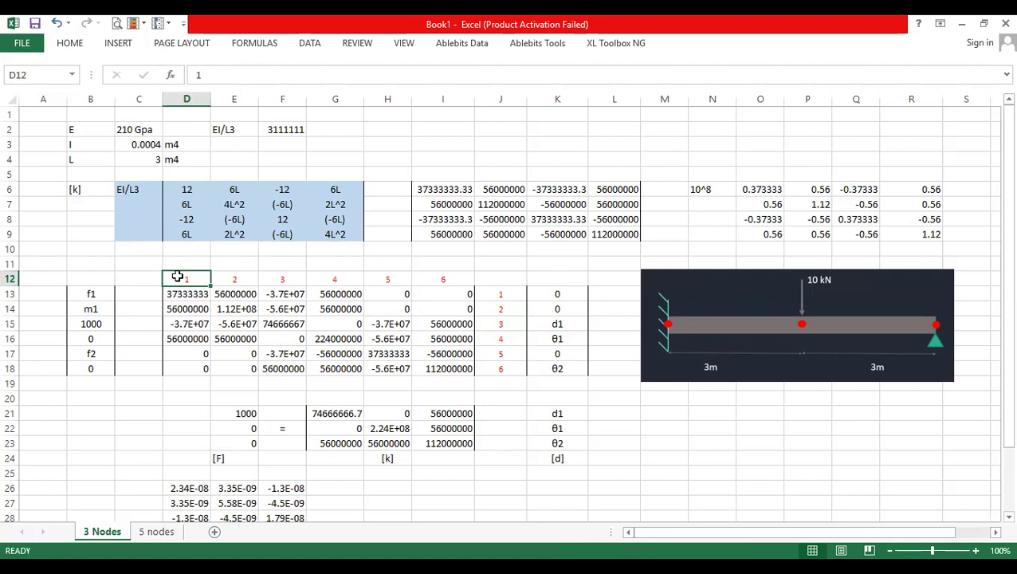
type("v1")
key("Tab")
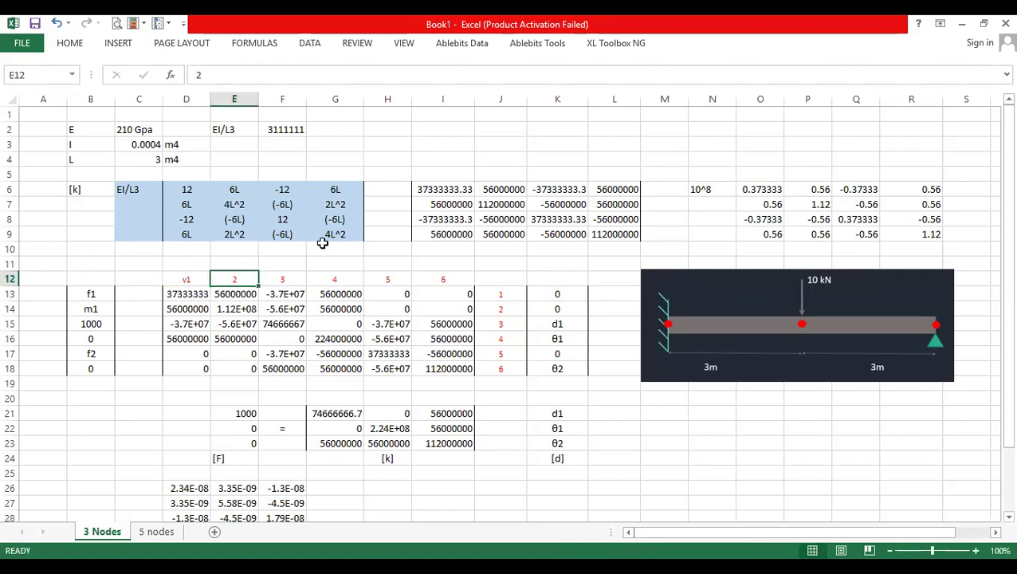
left_click(567, 426)
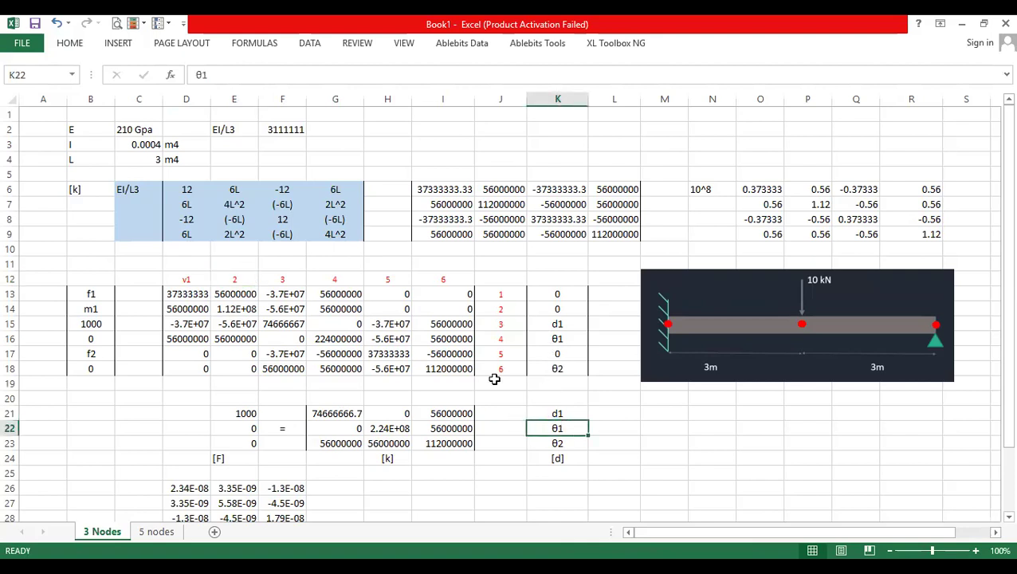
key("ctrl+c")
left_click(237, 277)
key("ctrl+v")
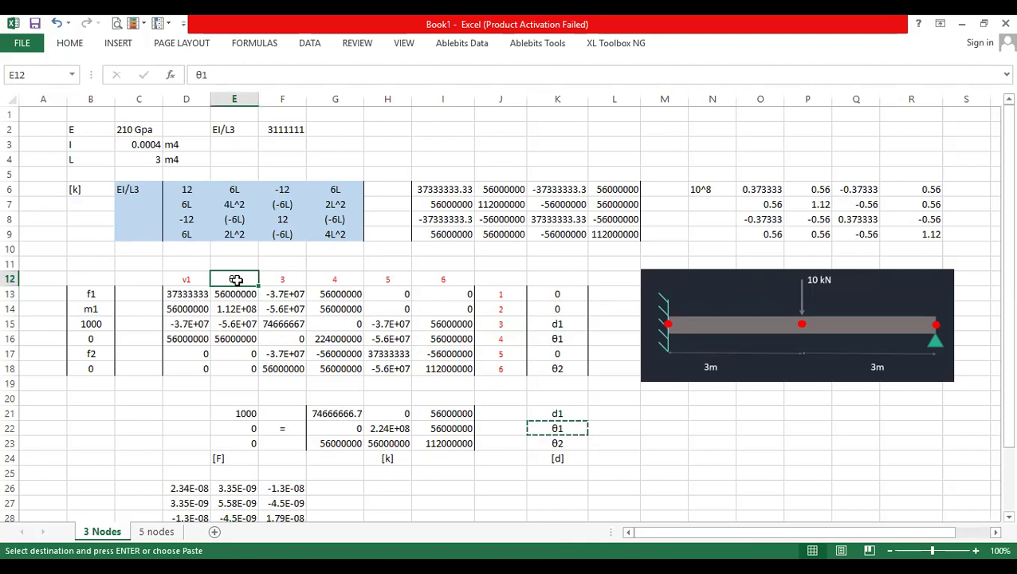
- Make the θ1 header red and complete the remaining column headers F12:I12 as v2, θ2, v3 and θ3
left_click(71, 43)
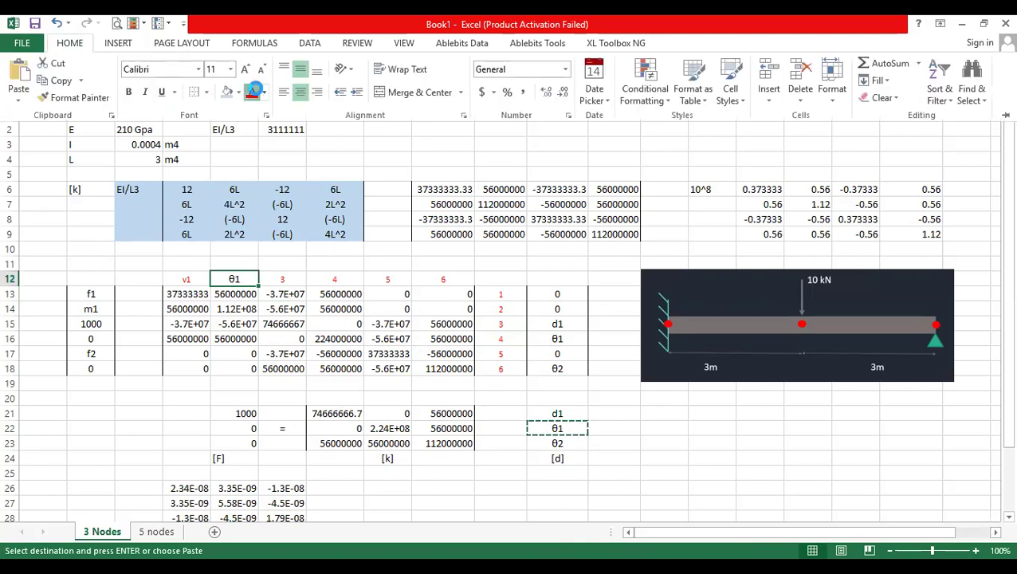
left_click_drag(199, 274, 288, 286)
left_click_drag(352, 286, 351, 285)
left_click_drag(452, 285, 452, 284)
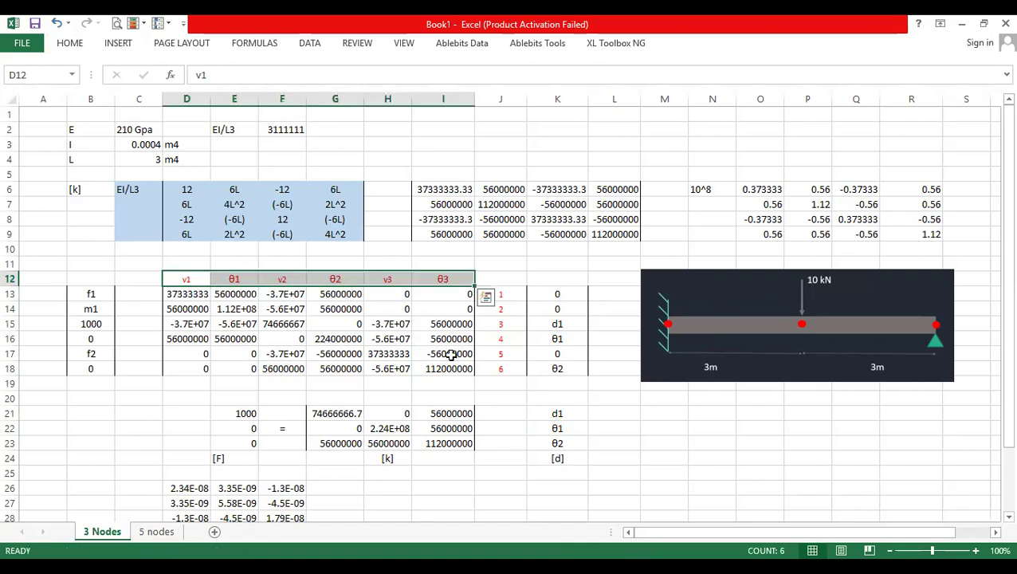
- Link row labels J13 and J14 to the column headers v1 in D12 and θ1 in E12
left_click(508, 297)
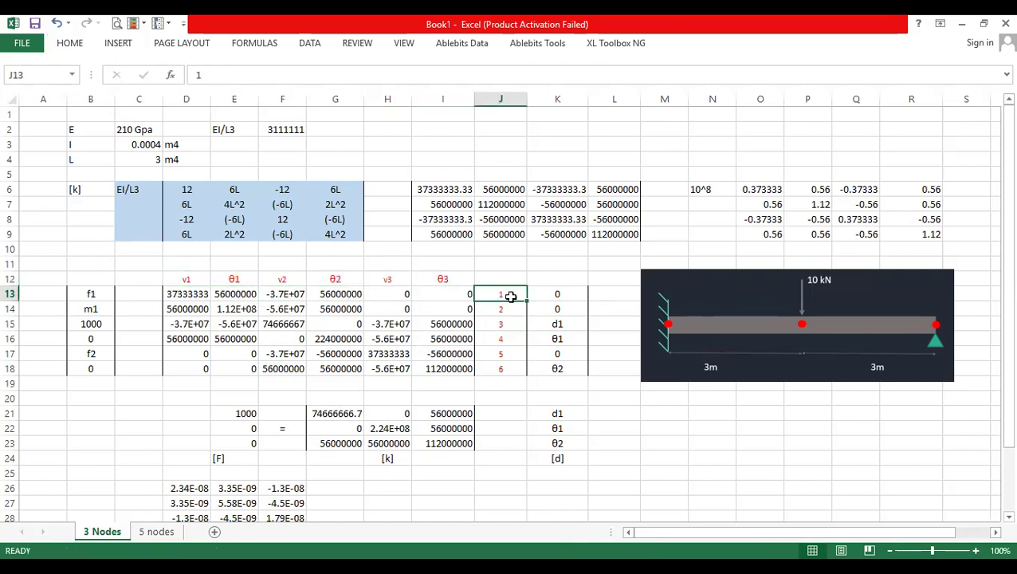
type("=")
left_click(184, 278)
key("Return")
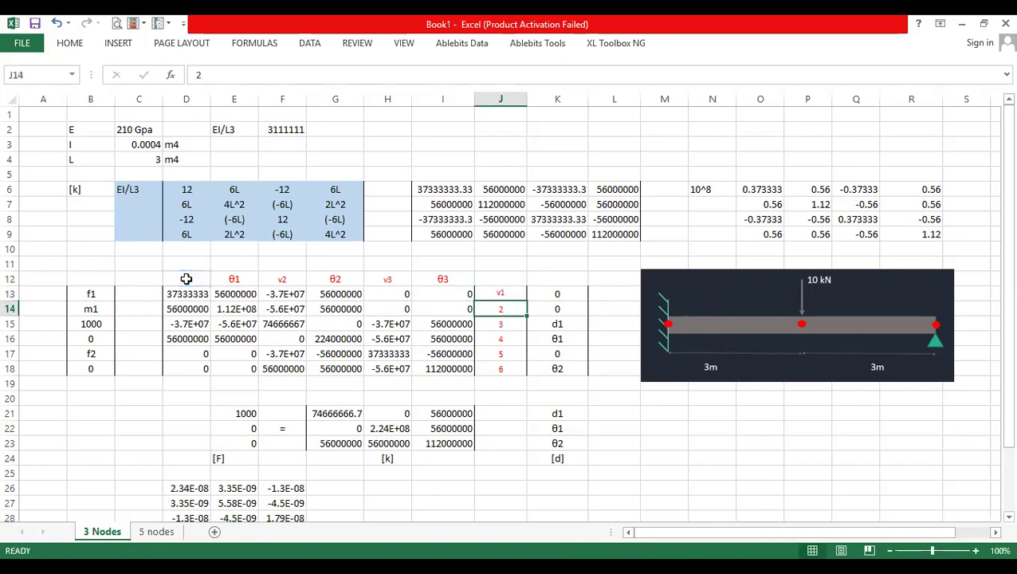
type("=")
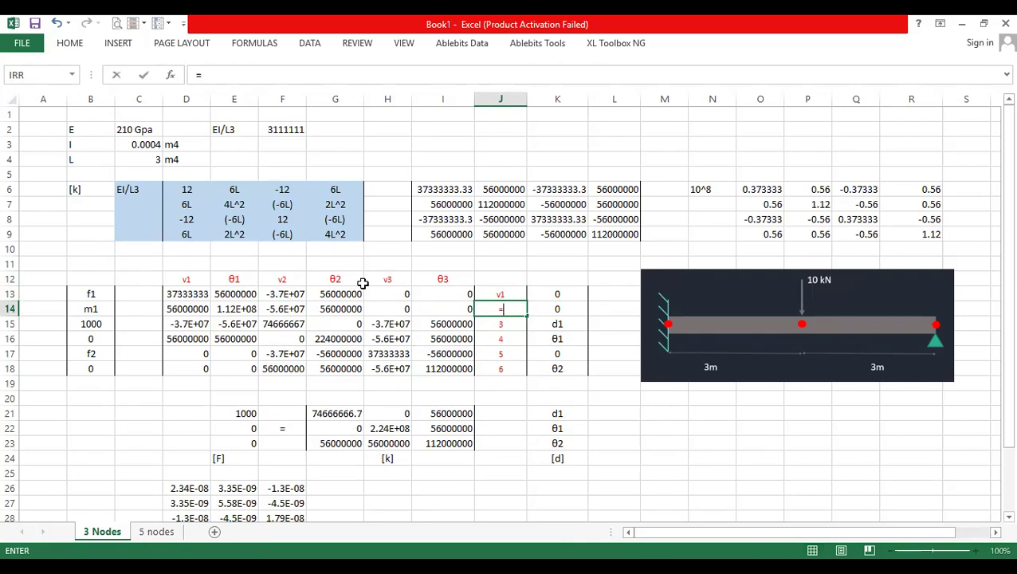
left_click(212, 278)
key("Return")
- Try to extend the header references in J13:J14 down to J18
left_click(511, 296)
left_click_drag(511, 296, 519, 374)
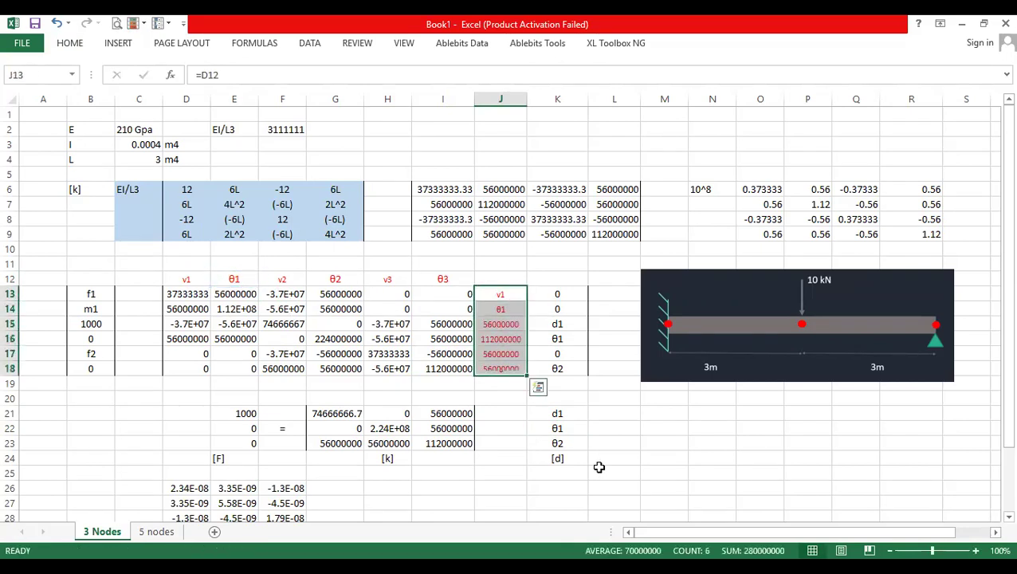
left_click(596, 469)
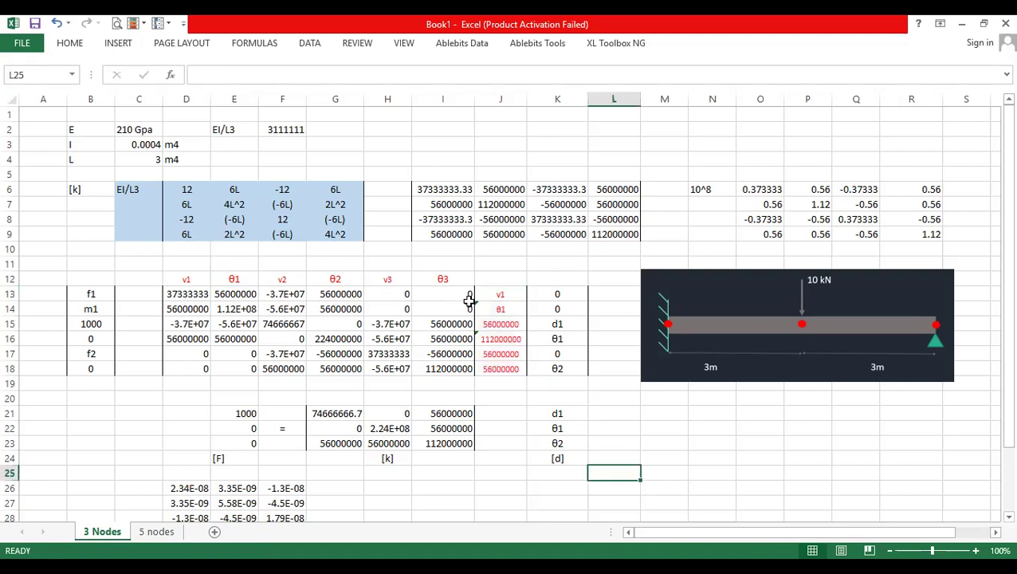
left_click_drag(498, 297, 520, 372)
left_click(515, 294)
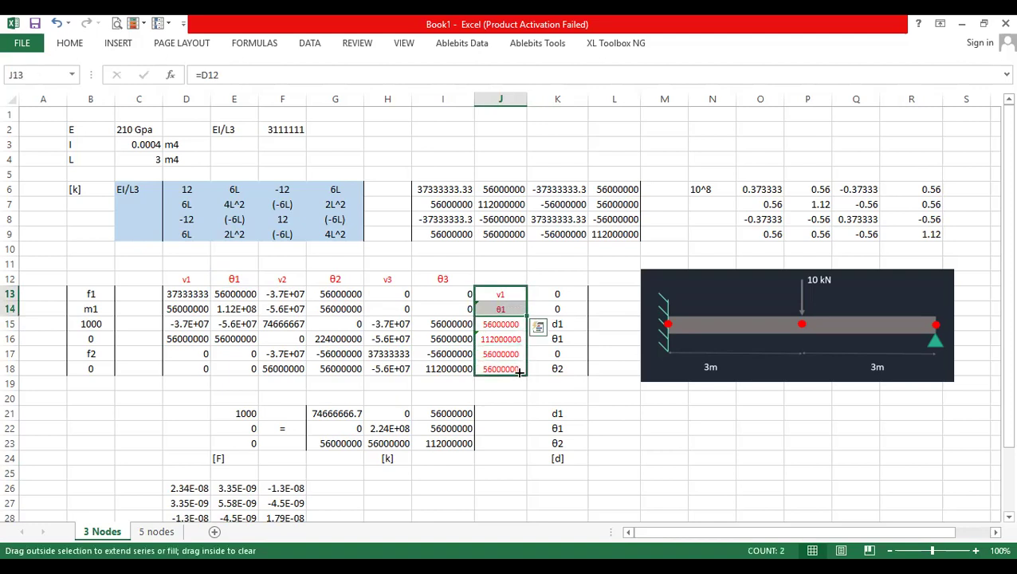
- Link row labels J15 and J16 to the column headers v2 in F12 and θ2 in G12
left_click_drag(508, 331, 514, 321)
left_click(514, 321)
type("=")
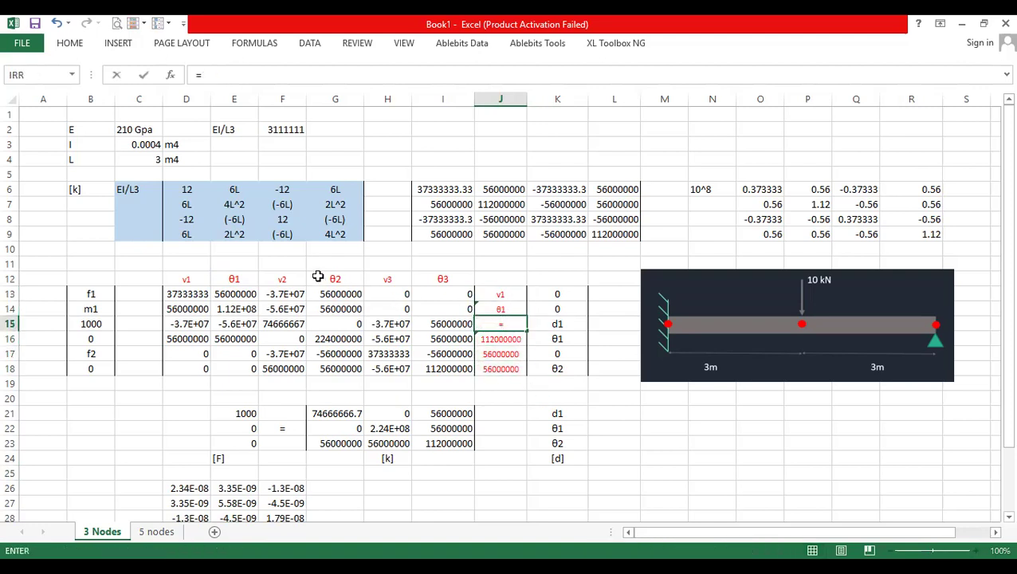
left_click(288, 277)
key("Return")
type("=")
left_click(334, 278)
key("Return")
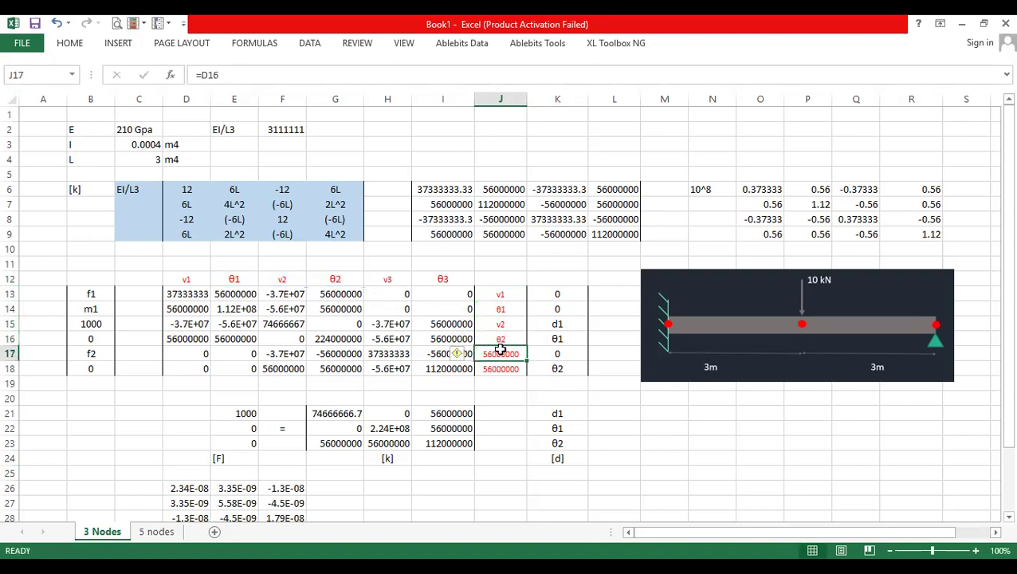
- Link row labels J17 and J18 to the column headers v3 in H12 and θ3 in I12
type("=")
left_click(387, 278)
key("Return")
type("=")
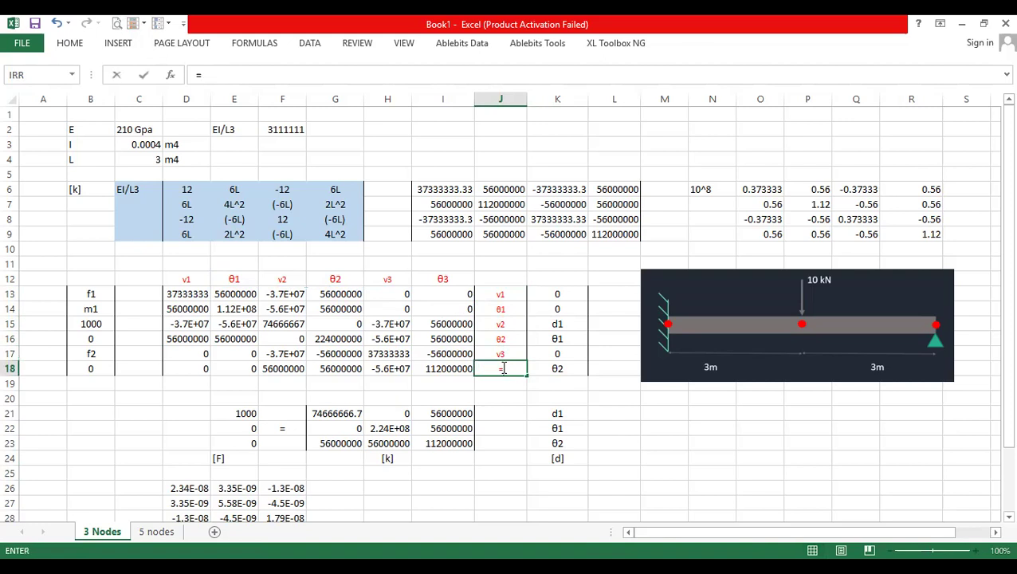
left_click(441, 278)
key("Return")
left_click(557, 414)
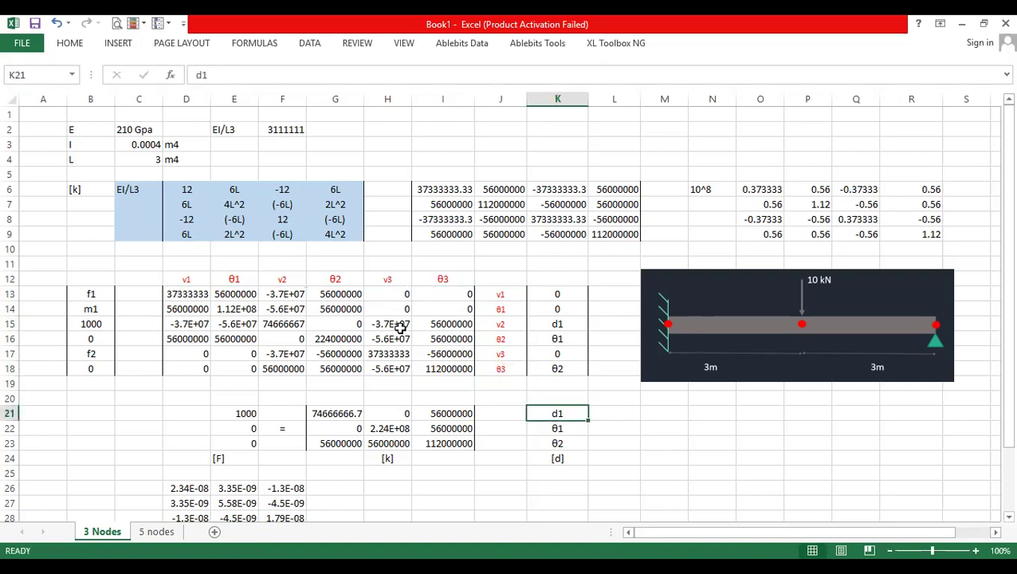
left_click_drag(200, 294, 455, 368)
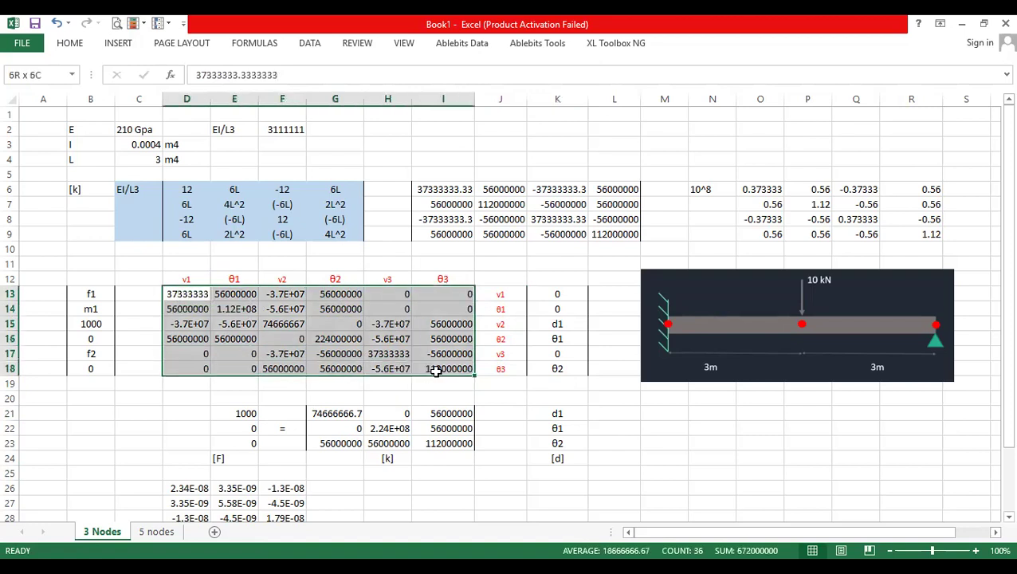
left_click(70, 44)
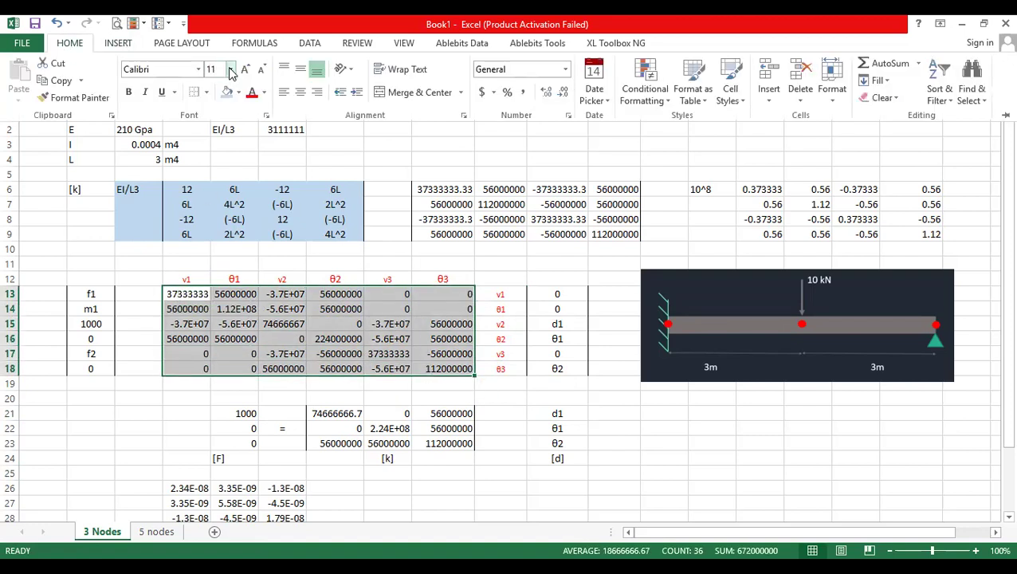
left_click(557, 290)
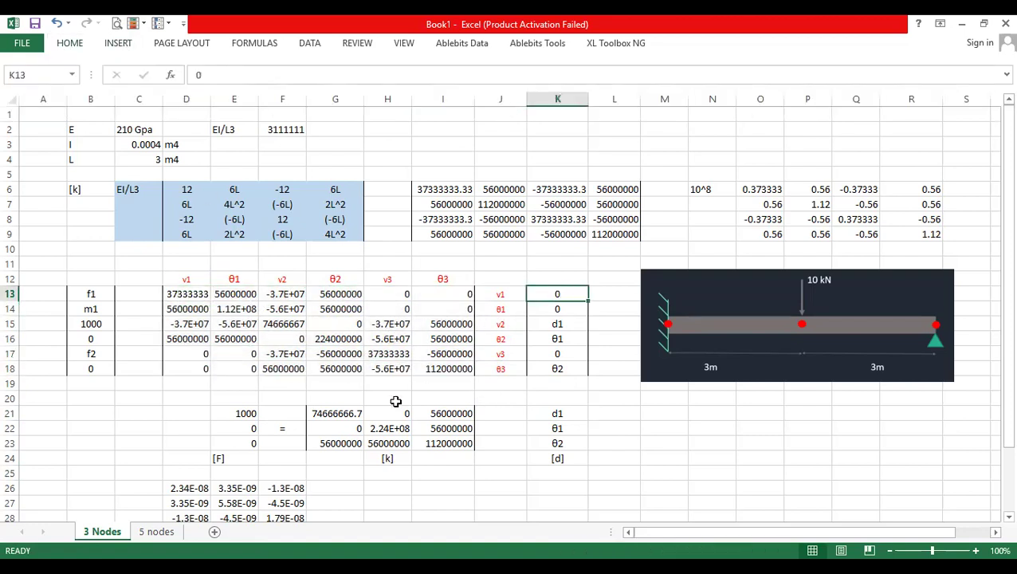
- Label the global stiffness matrix [k] in G19 and the displacement vector [d] in K19
left_click_drag(175, 383, 447, 386)
left_click(342, 386)
type("[k]")
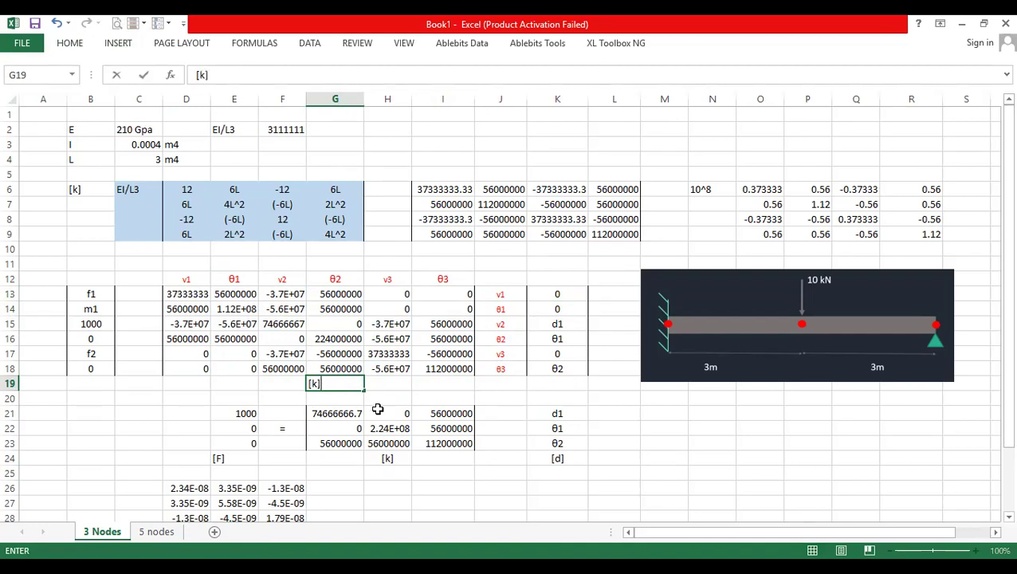
left_click(428, 397)
left_click(555, 382)
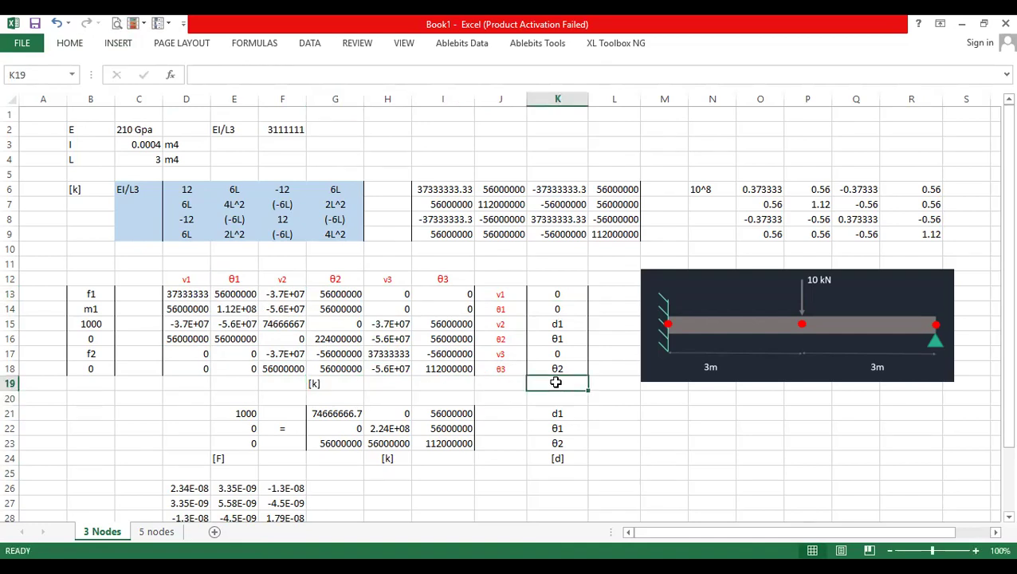
type("[d")
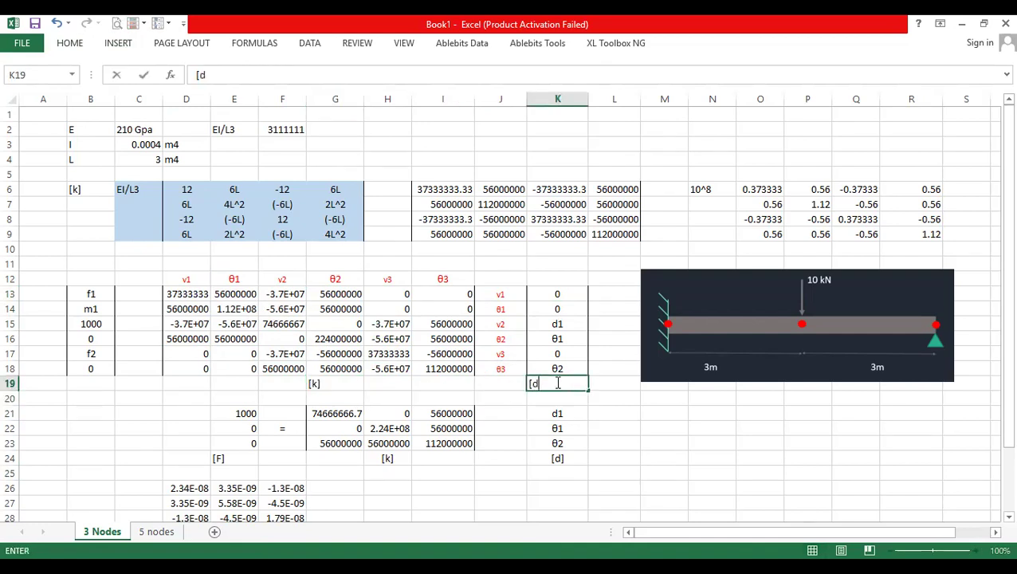
left_click_drag(570, 402, 569, 413)
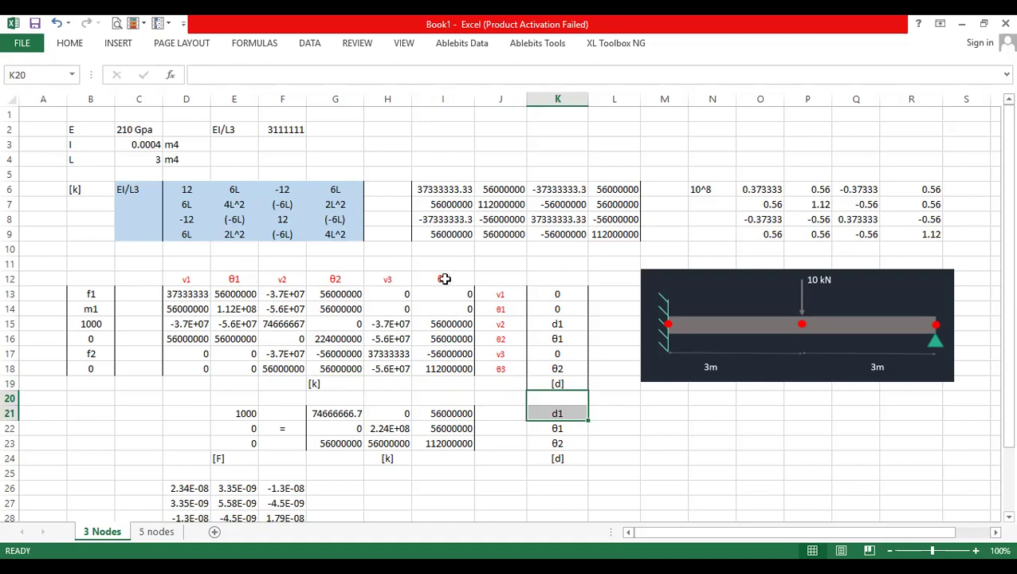
- Label the force vector [F] in B19
left_click(89, 384)
type("[F]")
left_click(128, 412)
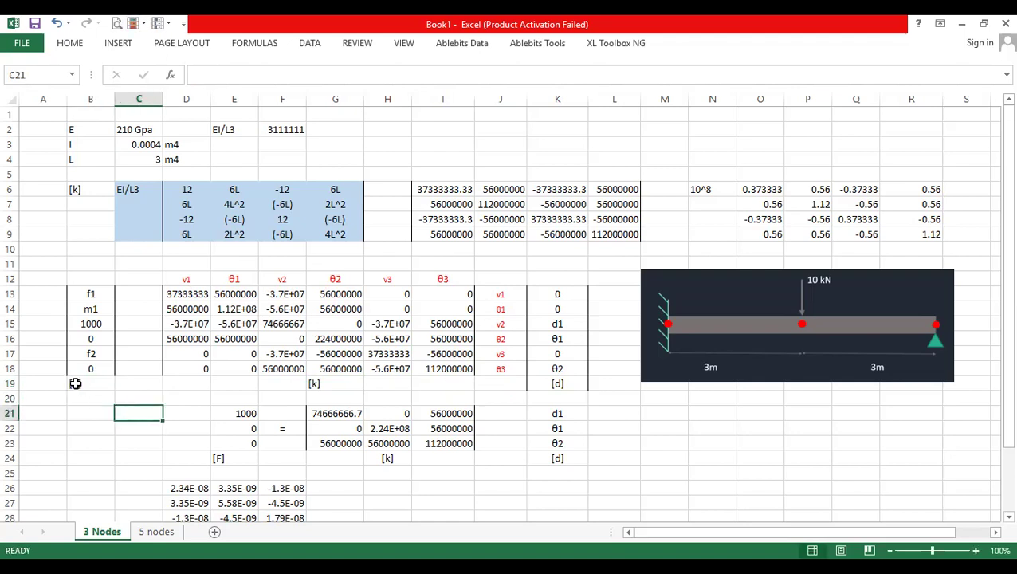
- Enter an equals sign in C15, between the force vector and the global stiffness matrix
left_click(143, 321)
type("=")
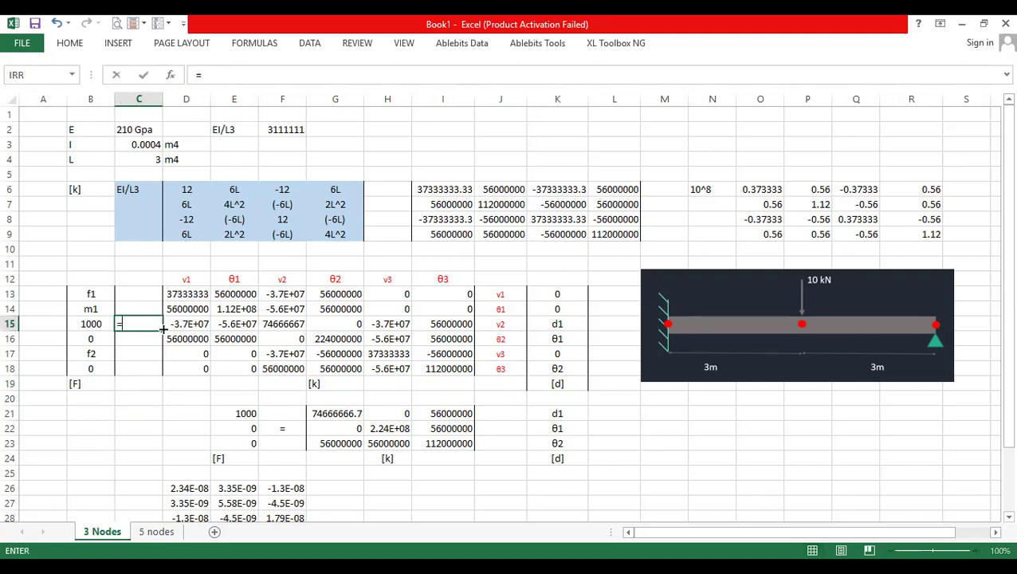
left_click(186, 397)
key("BackSpace")
key("BackSpace")
key("BackSpace")
key("Return")
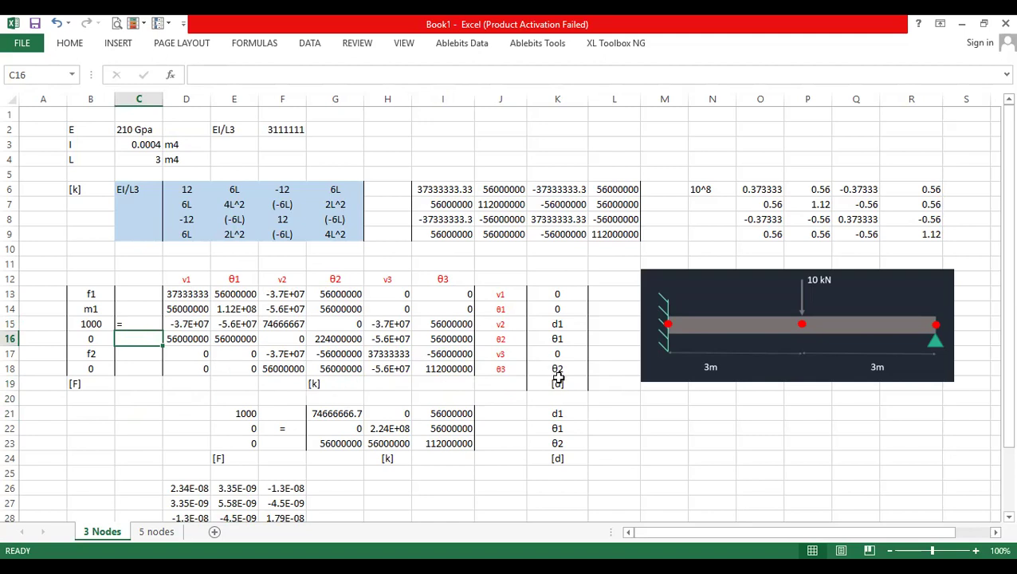
- Shade the first element's 4×4 block D13:G16 of the global stiffness matrix light blue
left_click_drag(182, 294, 344, 340)
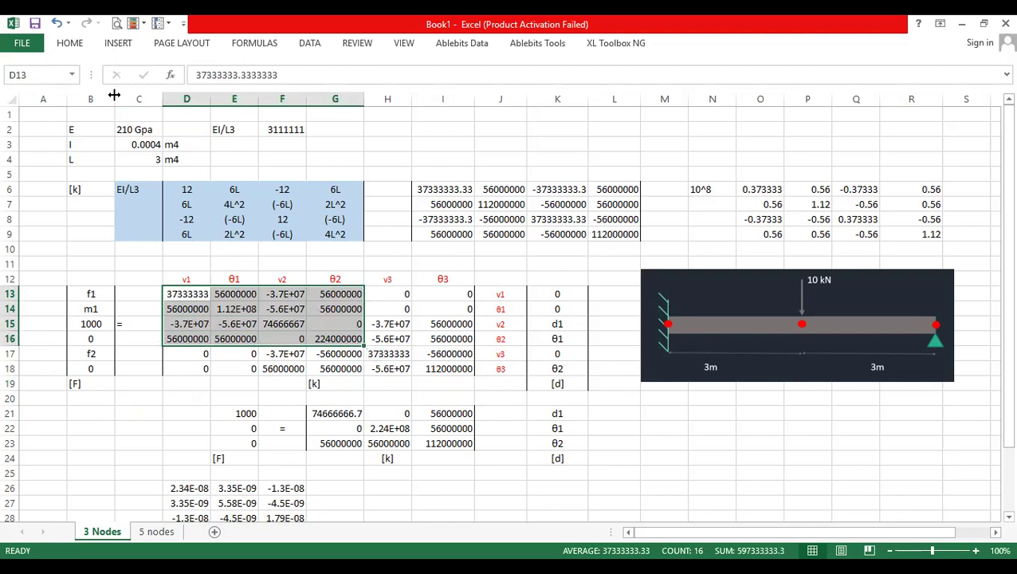
left_click(118, 43)
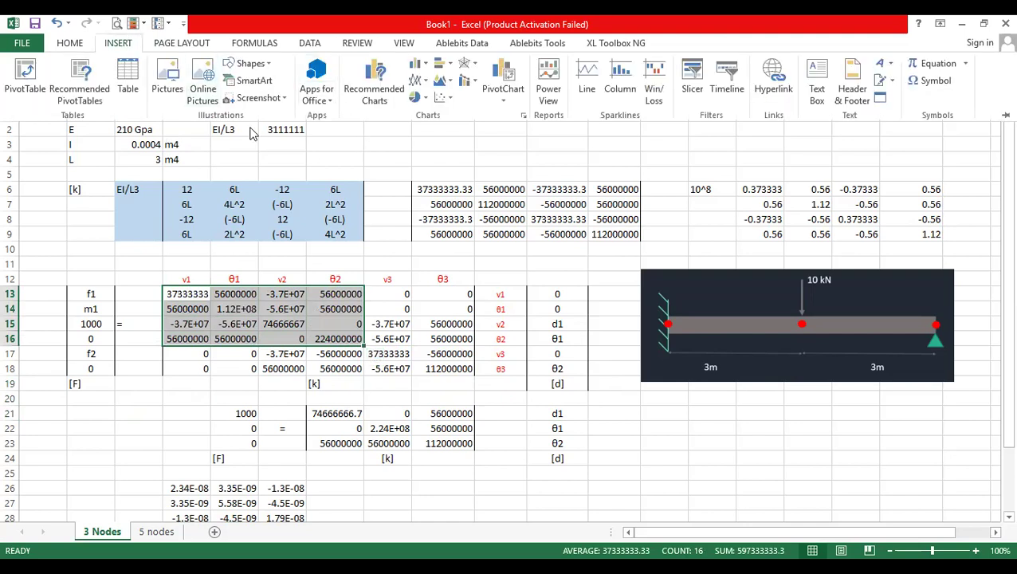
left_click(81, 44)
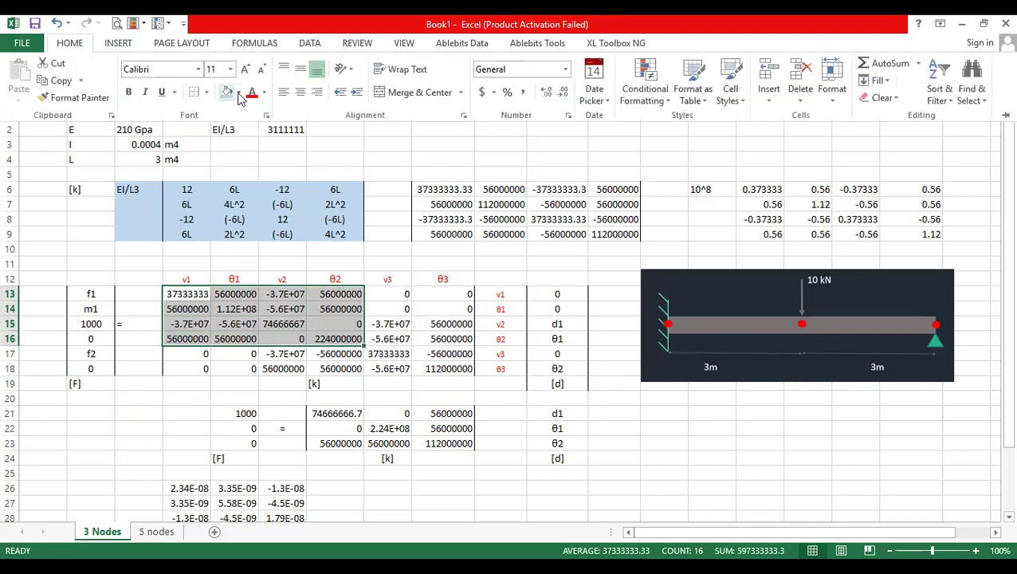
left_click(229, 93)
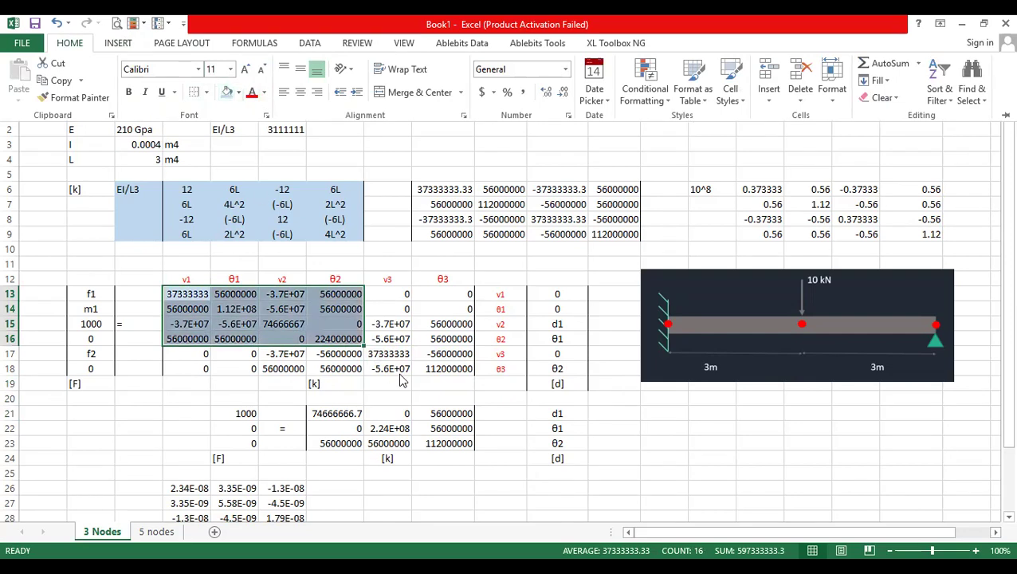
- Shade the second element's 4×4 block F15:I18 of the global stiffness matrix grey
left_click(285, 322)
left_click_drag(333, 341, 459, 368)
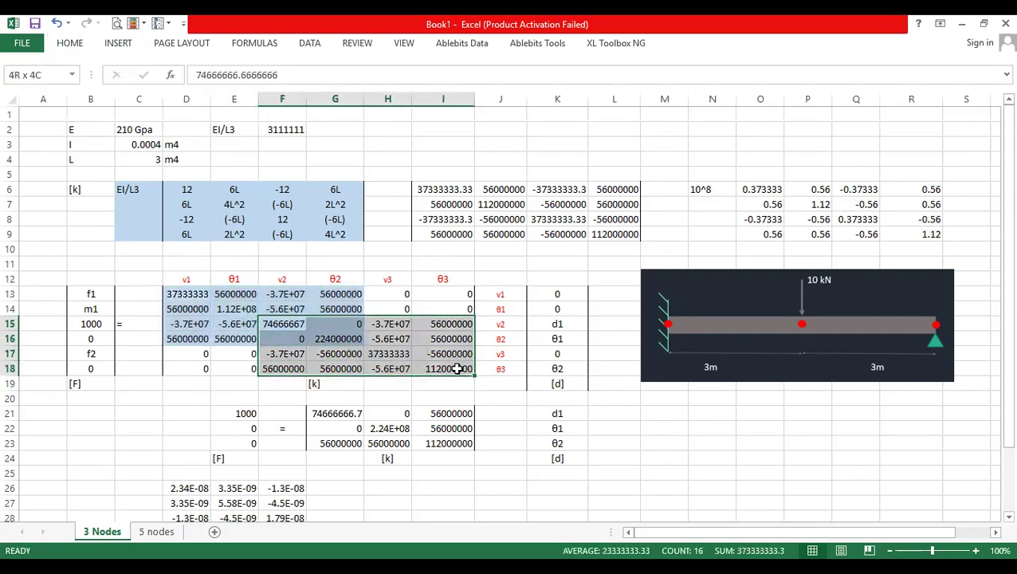
left_click(73, 45)
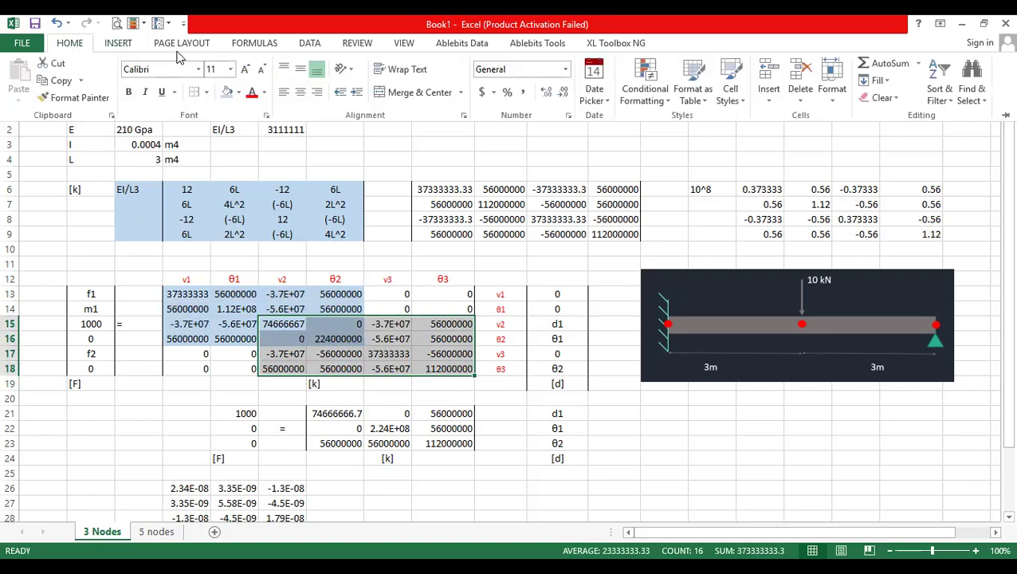
left_click(243, 94)
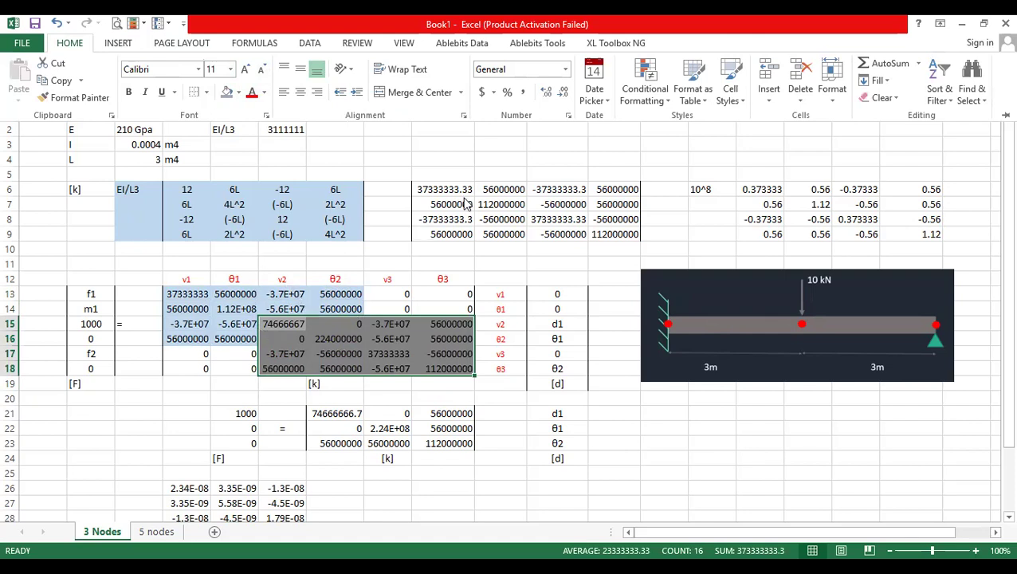
- Move the beam diagram picture slightly to the right, away from the displacement vector
left_click(694, 288)
left_click_drag(707, 286, 729, 284)
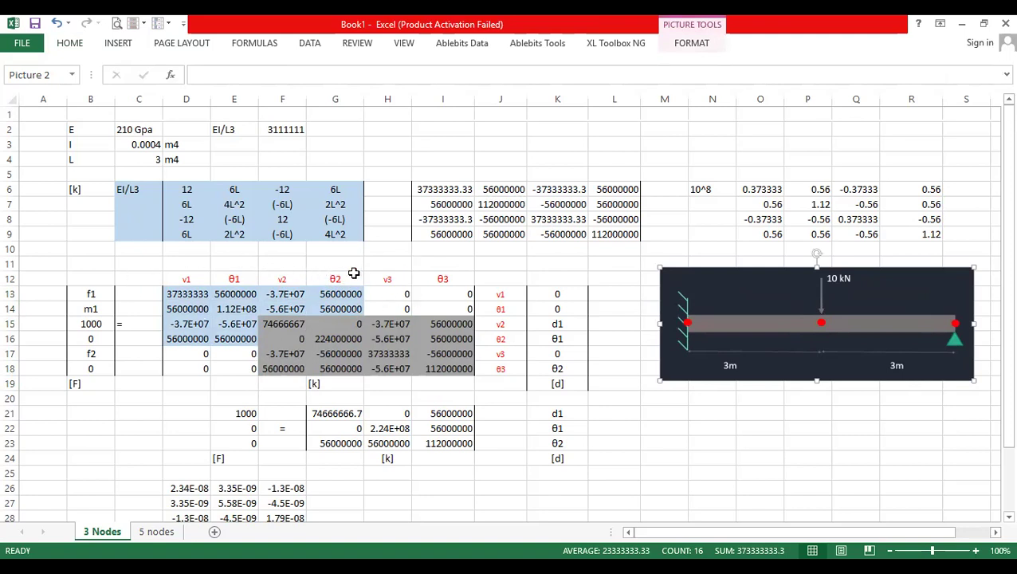
left_click_drag(495, 293, 191, 385)
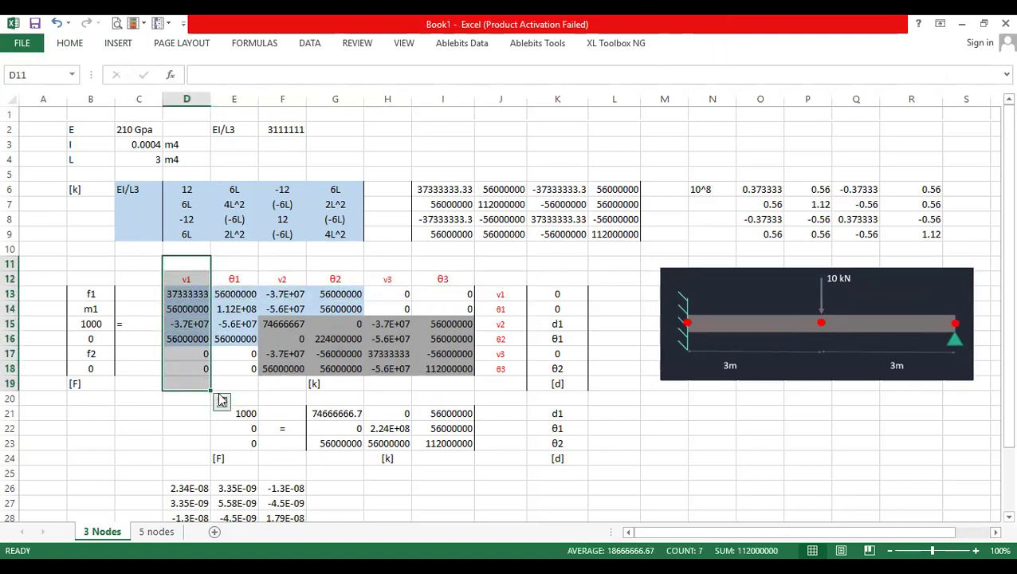
- Copy the column labels v1, θ1, v2, θ2 from D12:G12 to I5:L5 above the numeric element stiffness matrix
left_click(441, 174)
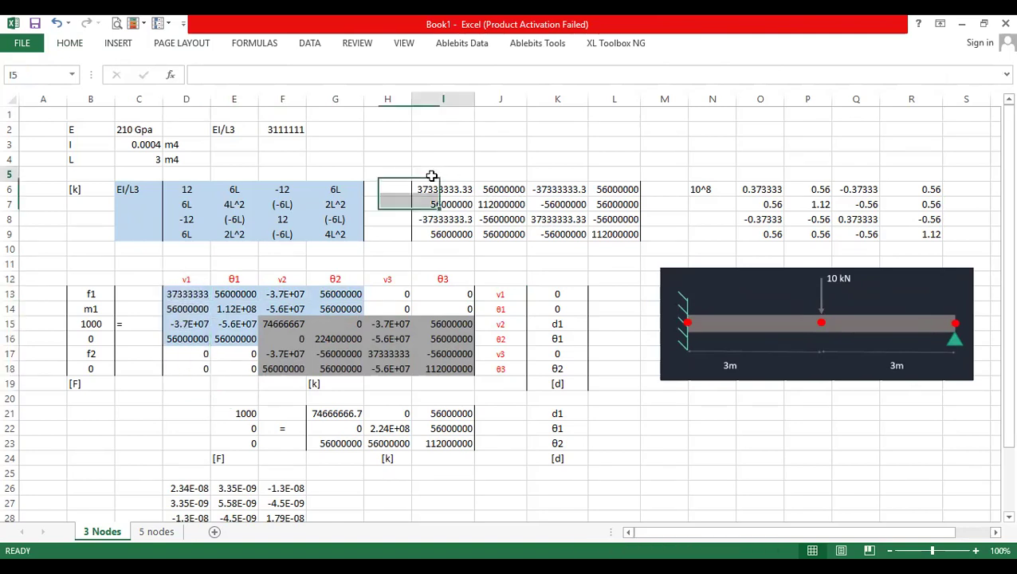
left_click_drag(186, 278, 327, 277)
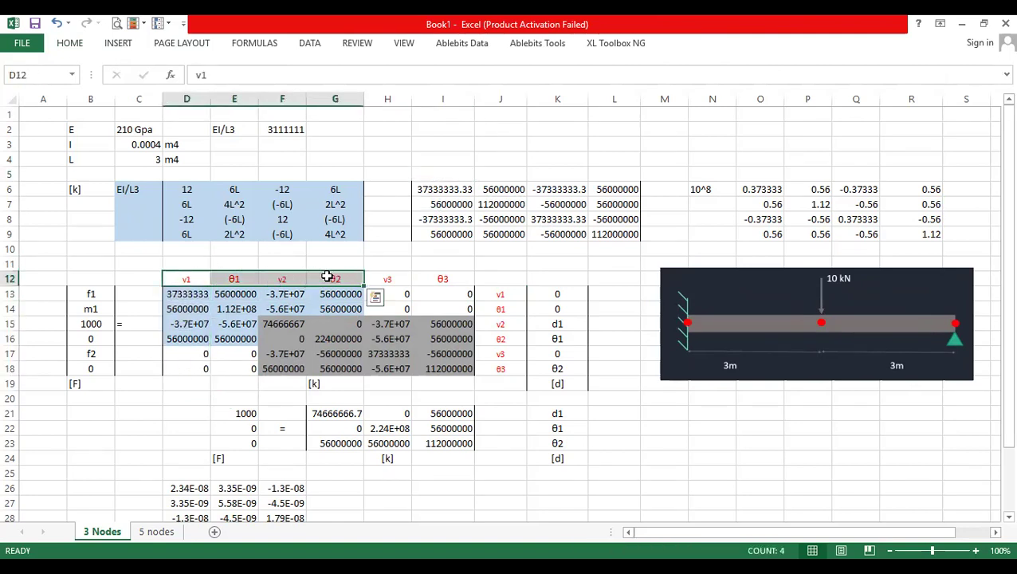
key("ctrl+c")
left_click(441, 174)
key("ctrl+v")
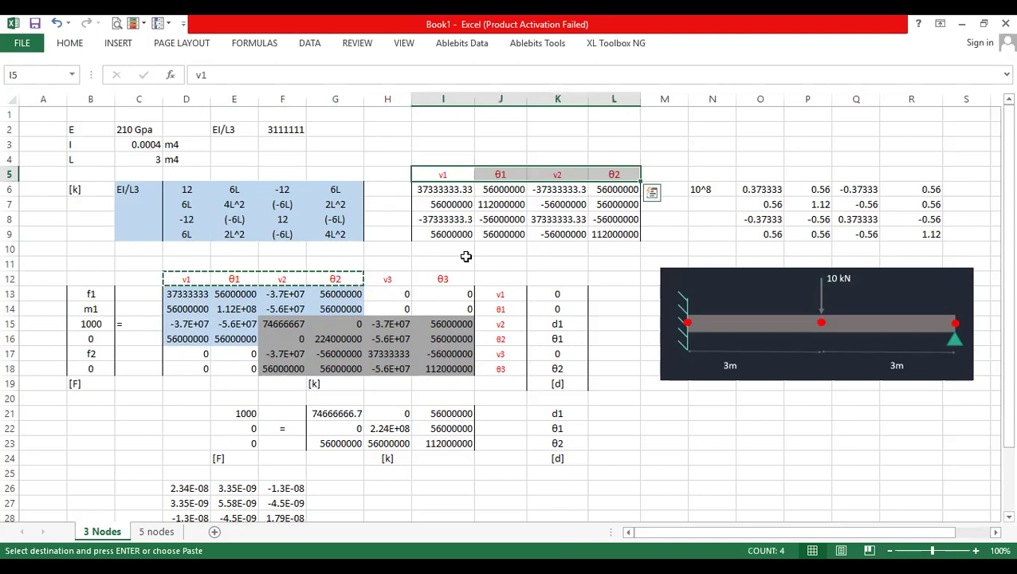
- Copy the row labels v1, θ1, v2, θ2 from J13:J16 into M6:M9 beside the element matrix as values
left_click_drag(491, 297, 496, 339)
key("ctrl+v")
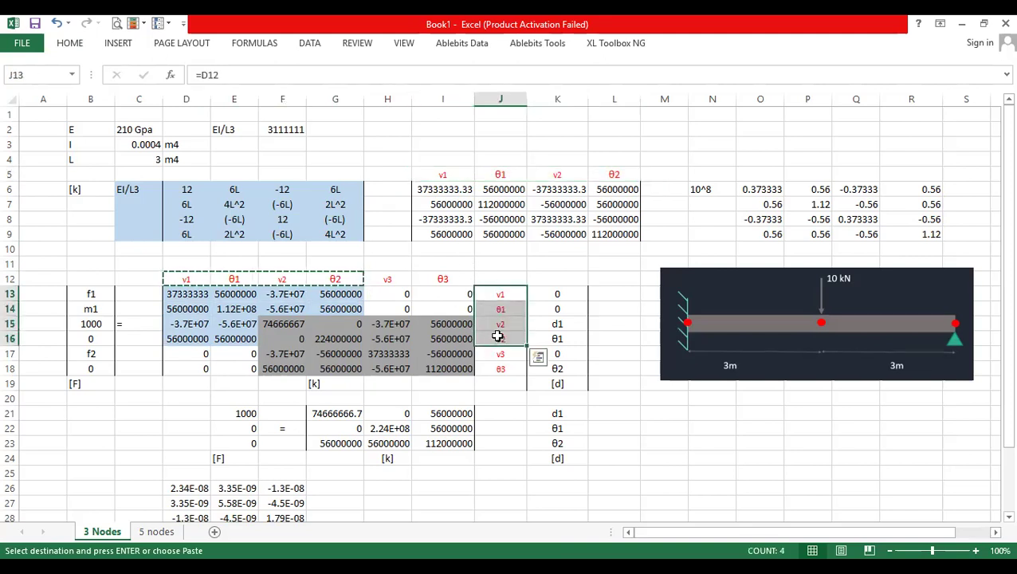
key("ctrl+c")
left_click(664, 189)
key("ctrl+v")
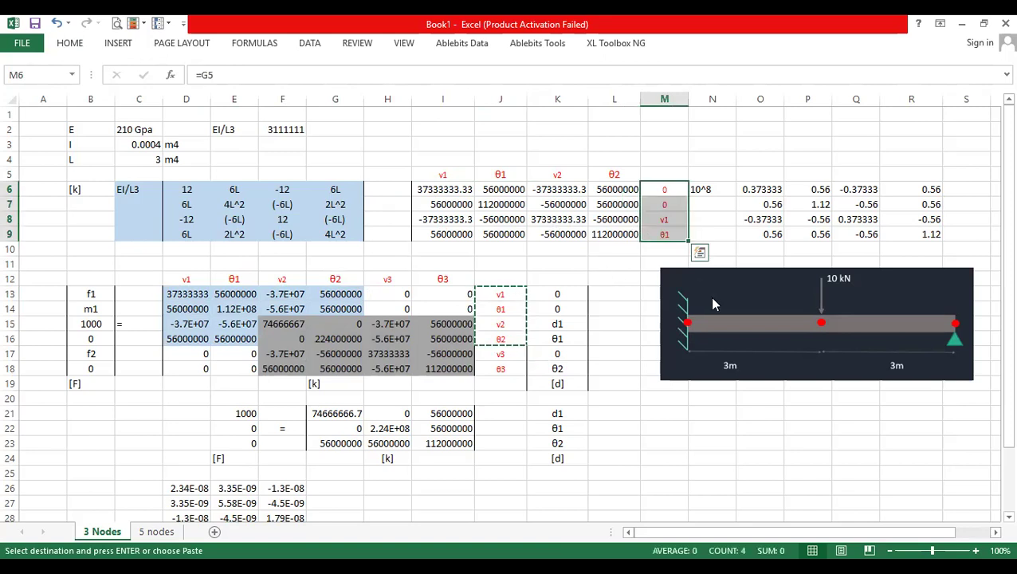
key("ctrl+shift+v")
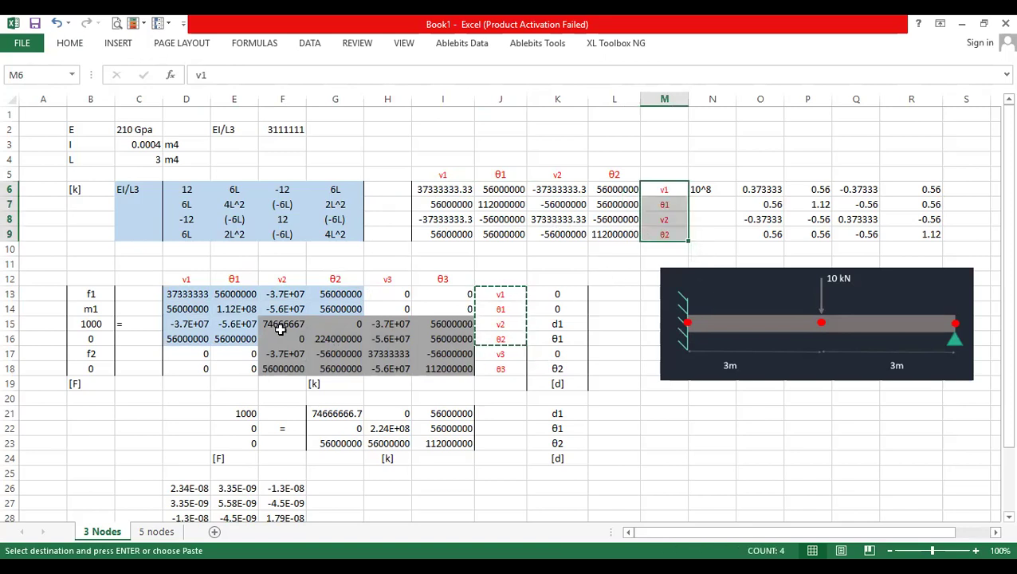
- Copy the labelled element stiffness matrix I5:M9 as values to the empty area starting at O24
left_click_drag(428, 170, 665, 236)
key("ctrl+c")
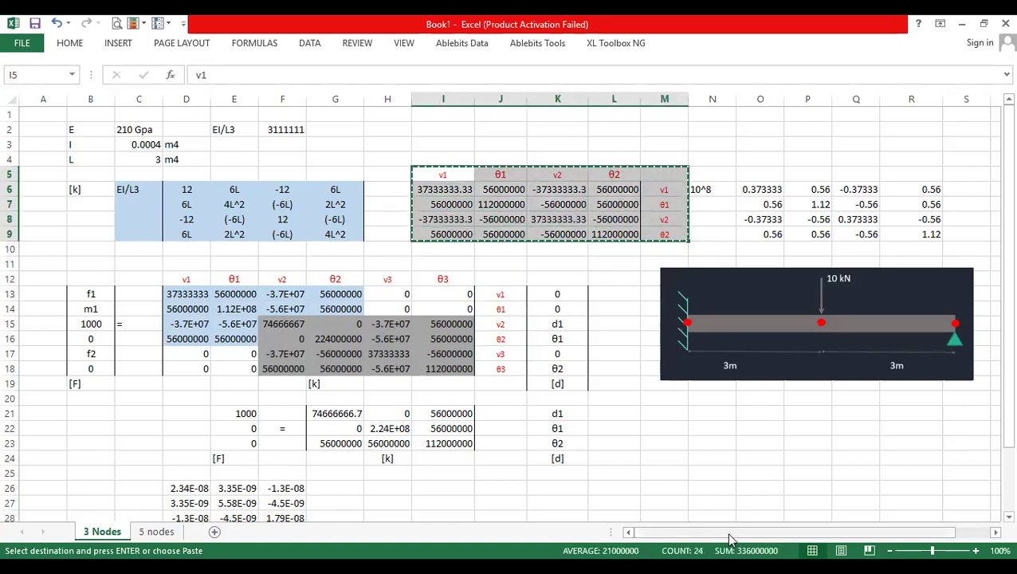
left_click_drag(817, 532, 853, 533)
left_click(674, 459)
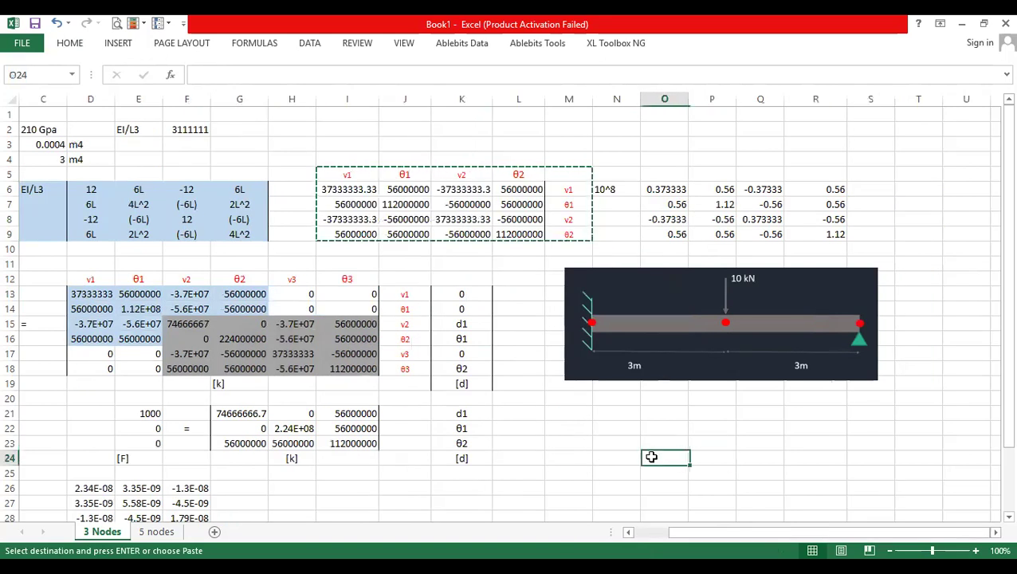
key("ctrl+v")
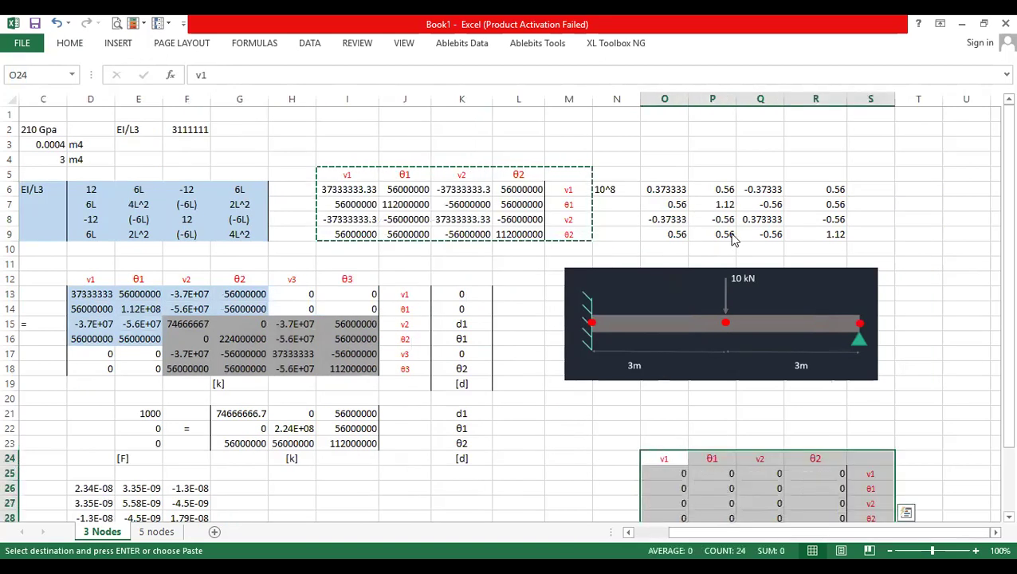
- Duplicate the labelled matrix O24:S28 directly below it, starting at O31
scroll(800, 366, "down", 3)
key("ctrl+c")
left_click(664, 427)
key("ctrl+v")
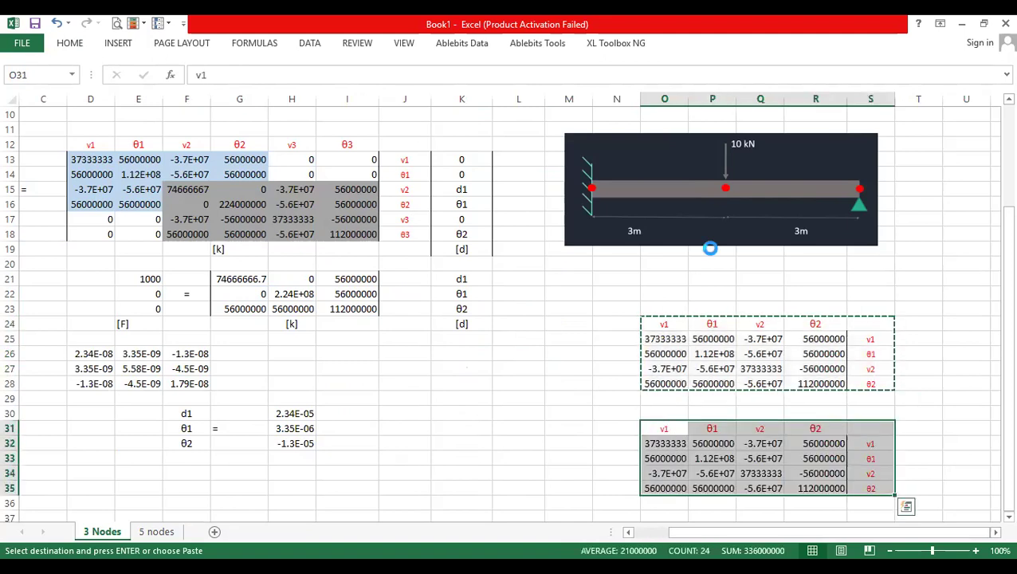
- Relabel the lower matrix's columns O31:R31 as v2, θ2, v3, θ3 by copying F12:I12 from the global matrix
scroll(714, 240, "up", 3)
left_click_drag(186, 280, 347, 279)
key("ctrl+c")
scroll(636, 438, "down", 1)
scroll(636, 439, "down", 3)
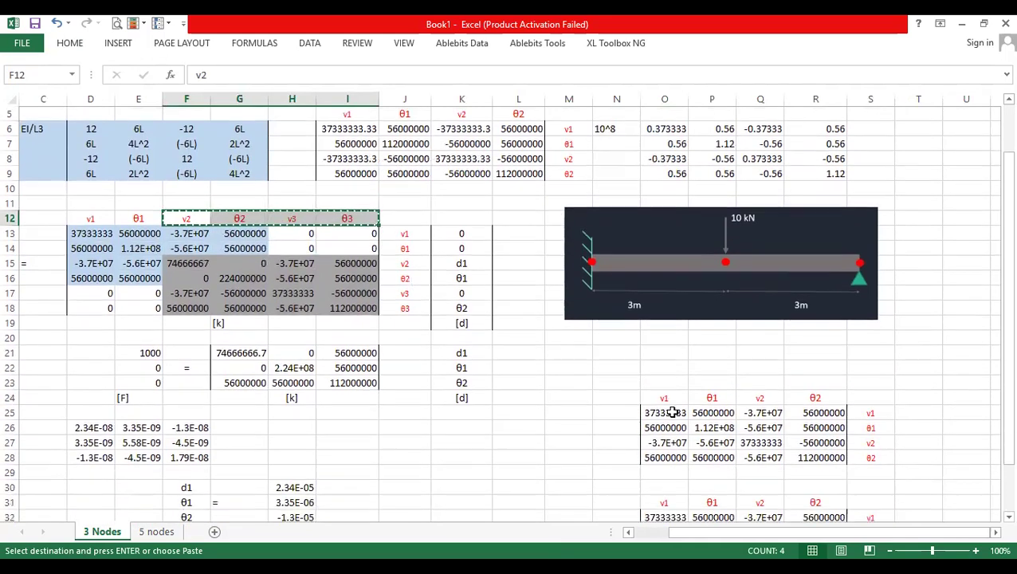
left_click(665, 427)
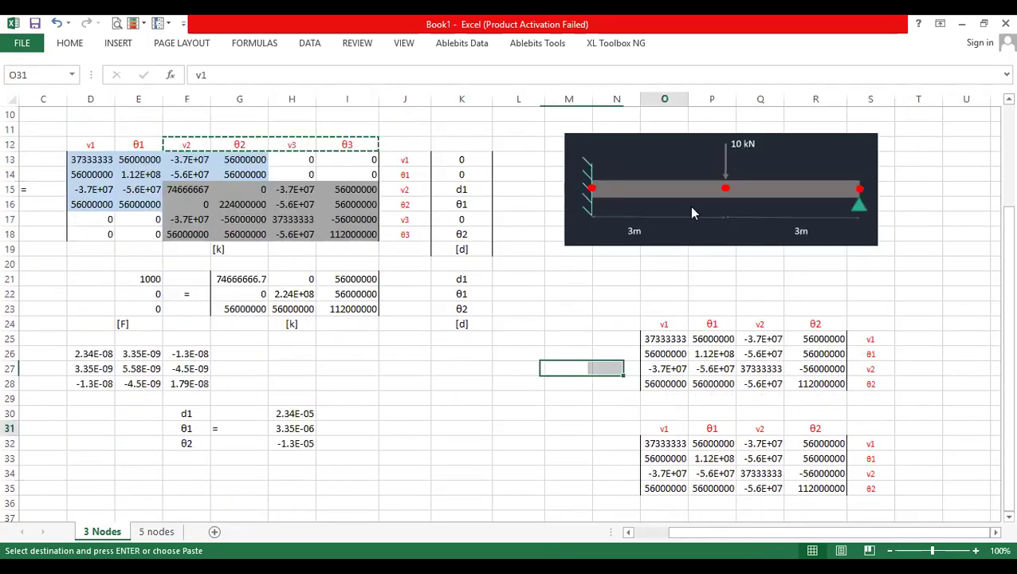
right_click(666, 427)
left_click(721, 196)
- Relabel the lower matrix's rows S32:S35 as v2, θ2, v3, θ3 by copying J15:J18 as values
left_click_drag(383, 189, 399, 232)
key("ctrl+c")
left_click(853, 444)
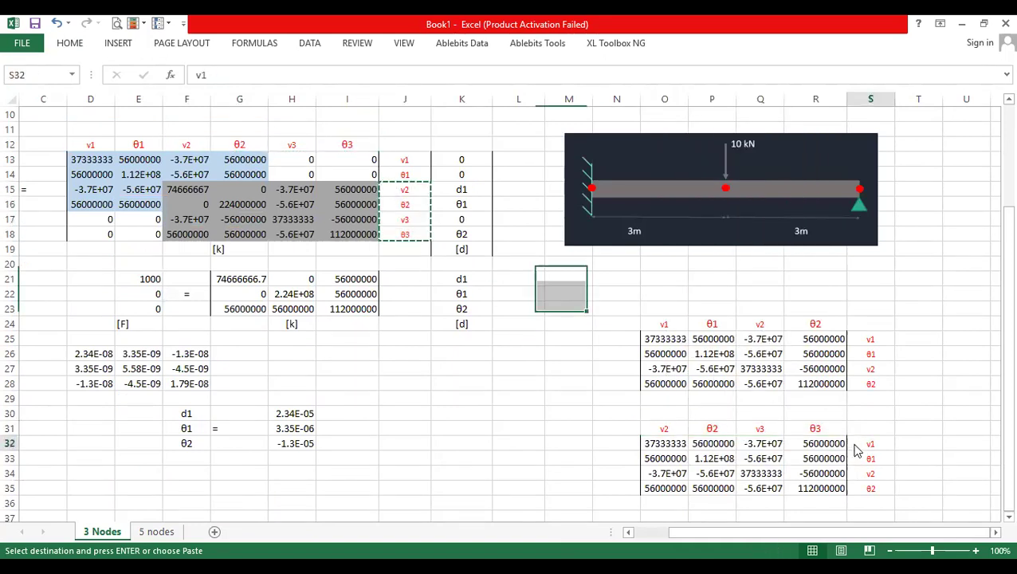
right_click(855, 448)
left_click(906, 212)
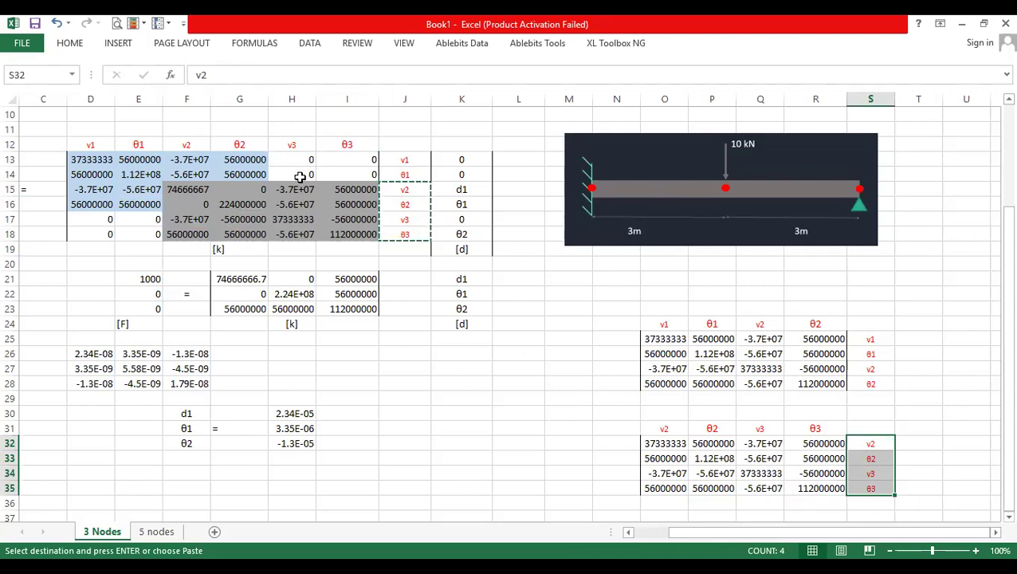
- Highlight the v1 column O24:O29 and v1 row O25:S25 of the upper element matrix in yellow, and locate the matching global entry D13
left_click_drag(860, 338, 661, 399)
left_click(661, 335)
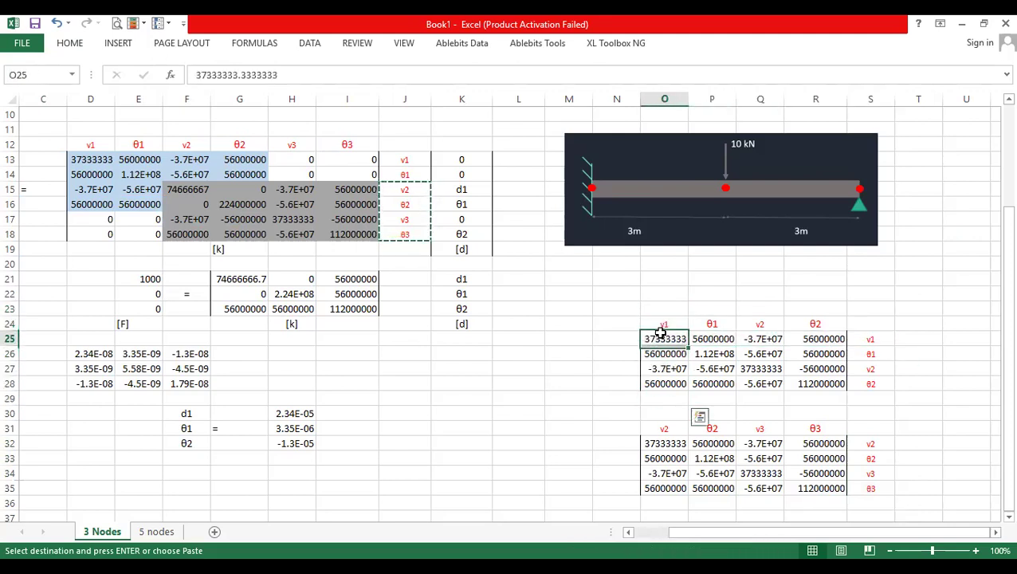
left_click_drag(873, 339, 665, 393)
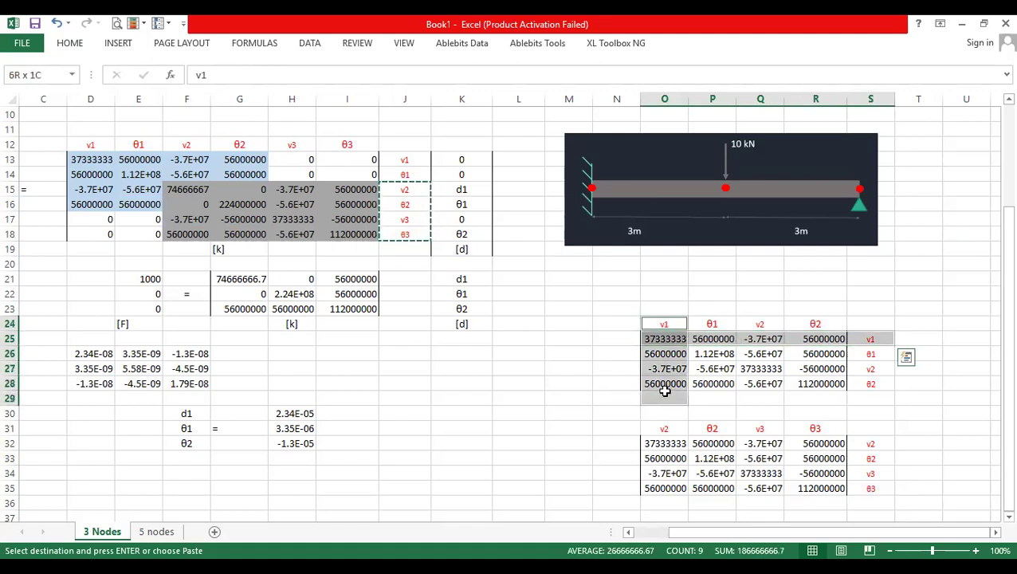
left_click(70, 45)
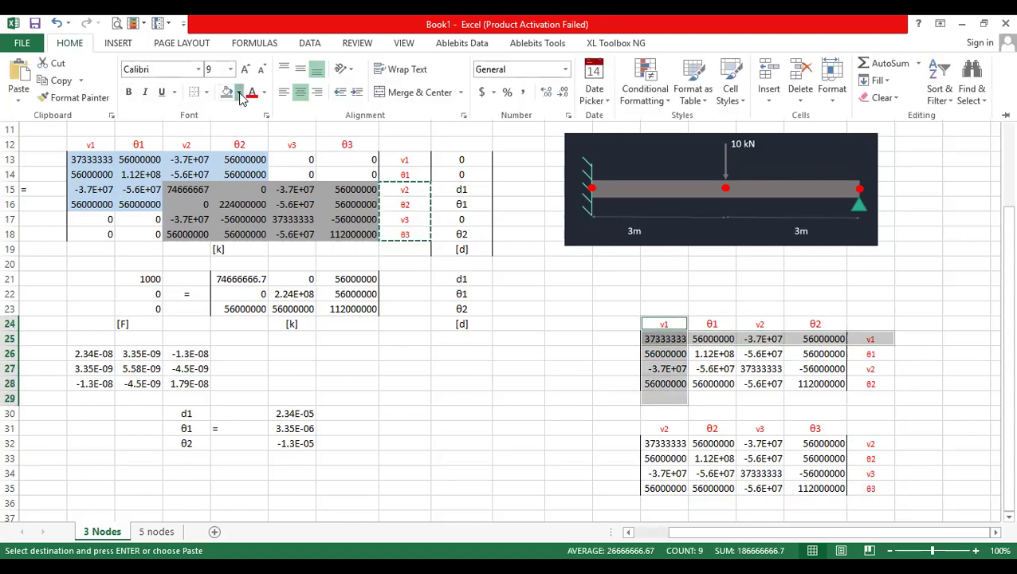
left_click(239, 93)
left_click(265, 210)
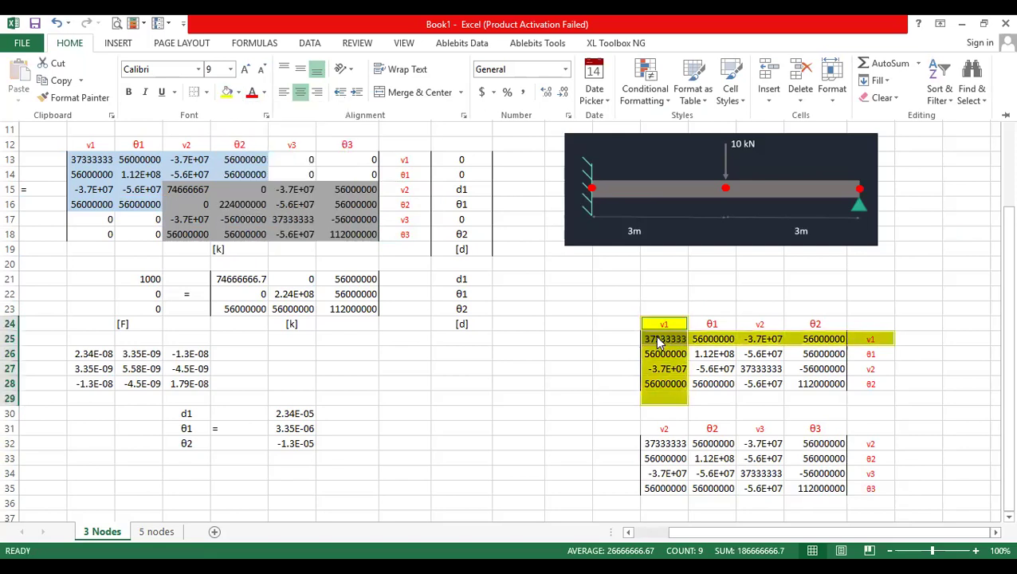
left_click(661, 339)
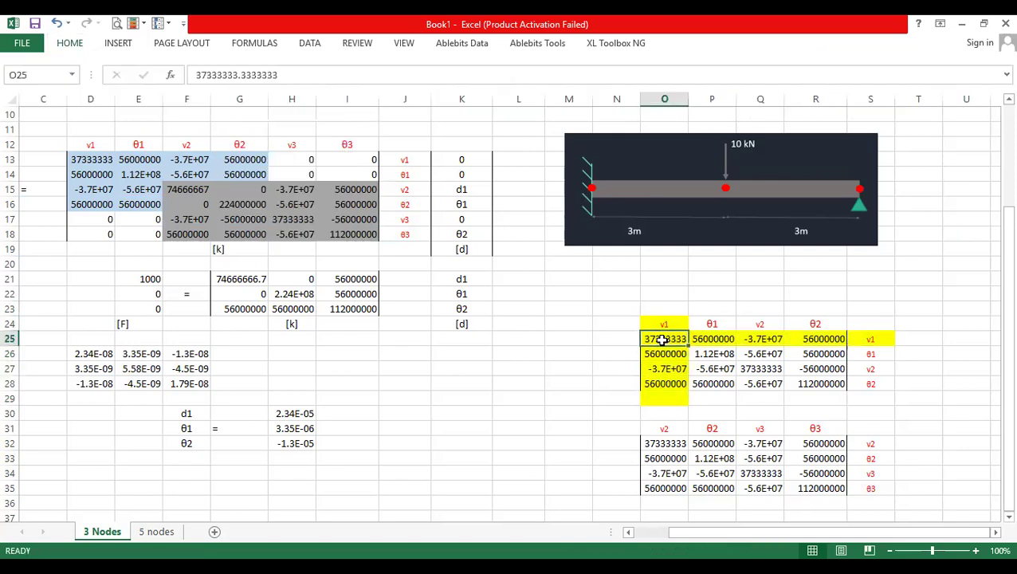
left_click(76, 155)
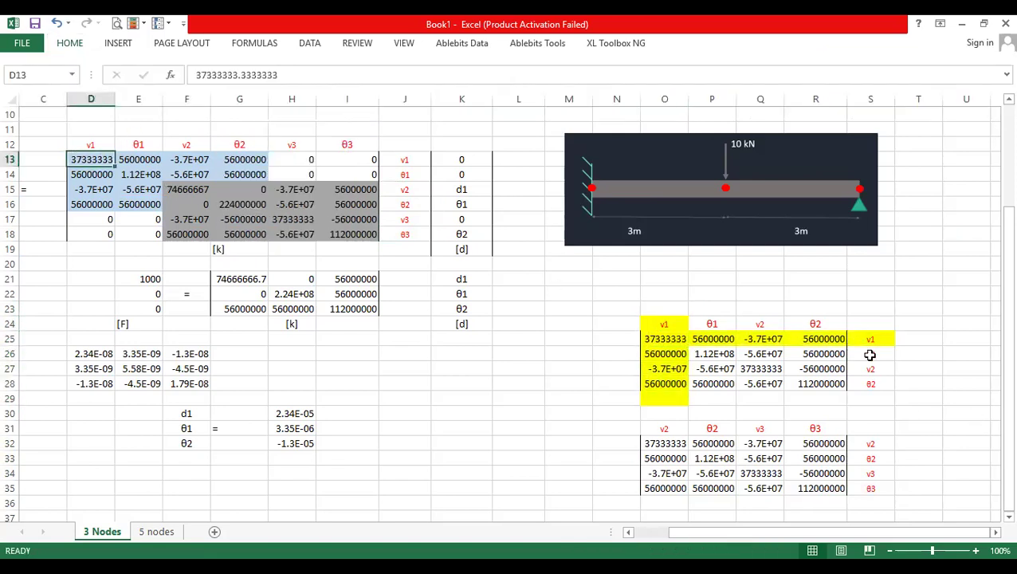
- Label the lower matrix "2nd element" in M33 and the upper matrix "1st element" in M27
left_click(560, 458)
type("2nd element")
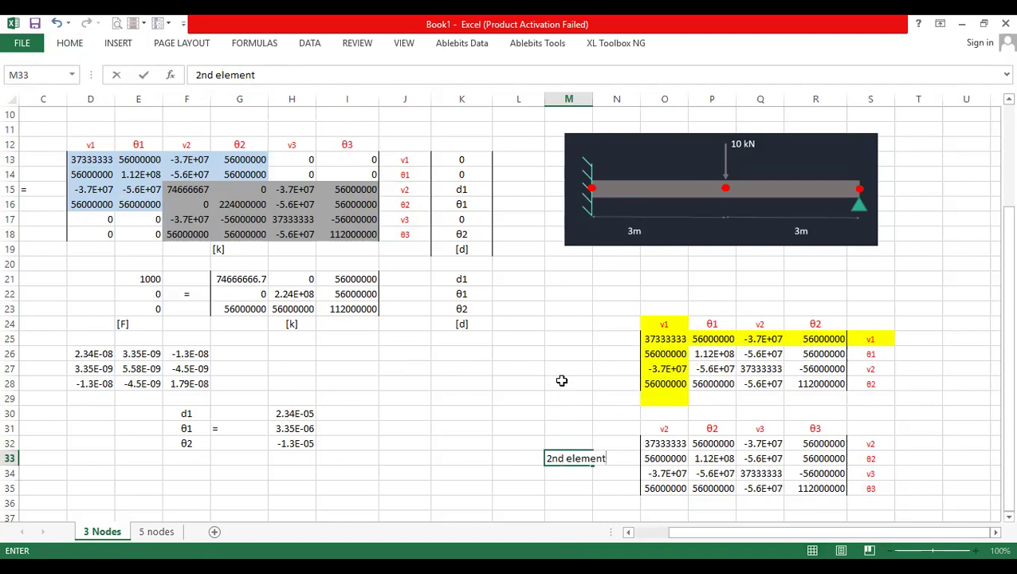
left_click(563, 367)
type("1st e")
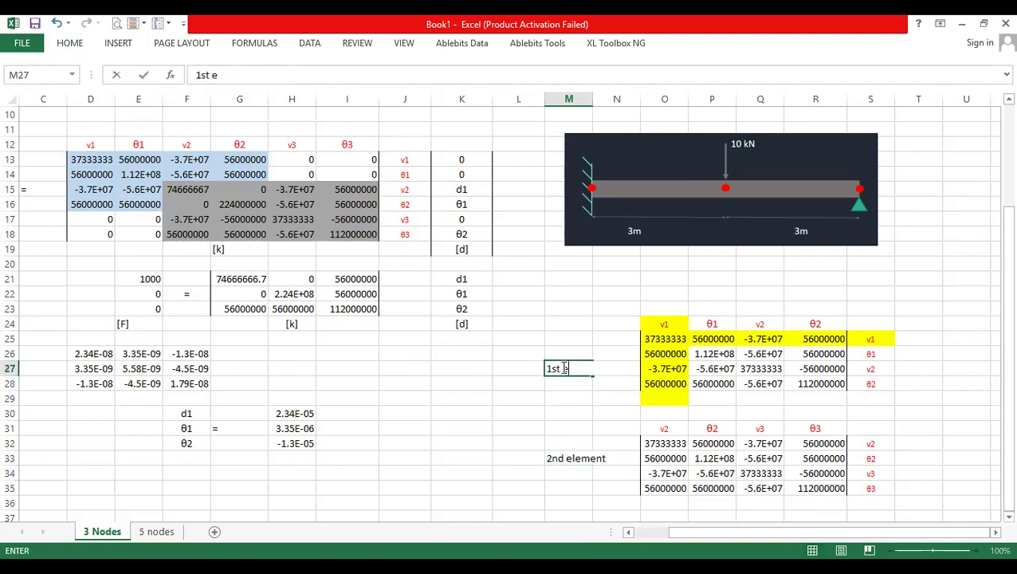
type("wlemment")
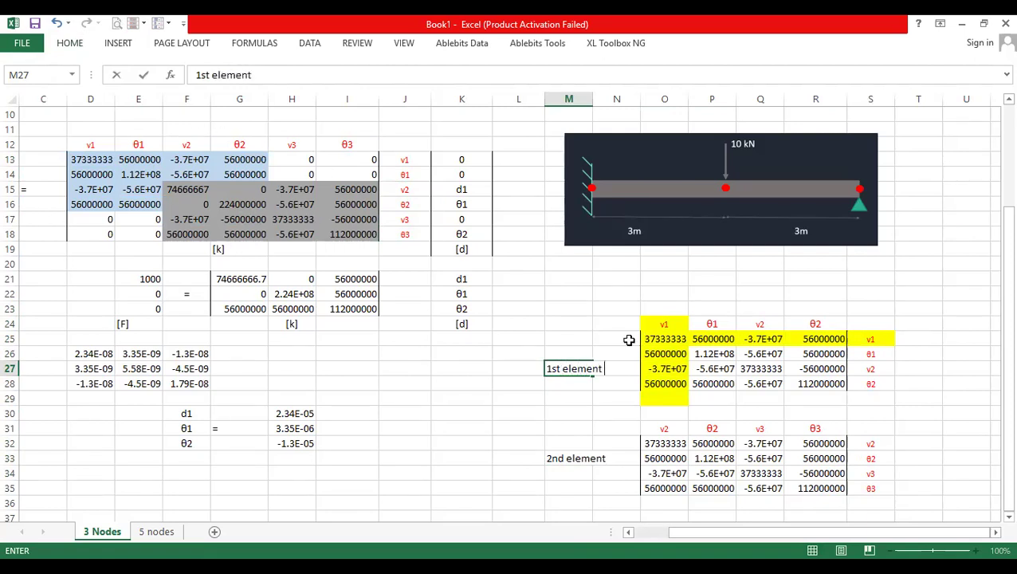
left_click(833, 354)
- Highlight the v2 rows and columns of both element matrices in light orange: O27:S27, Q24:Q28, O32:S32 and O31:O35
left_click(886, 357)
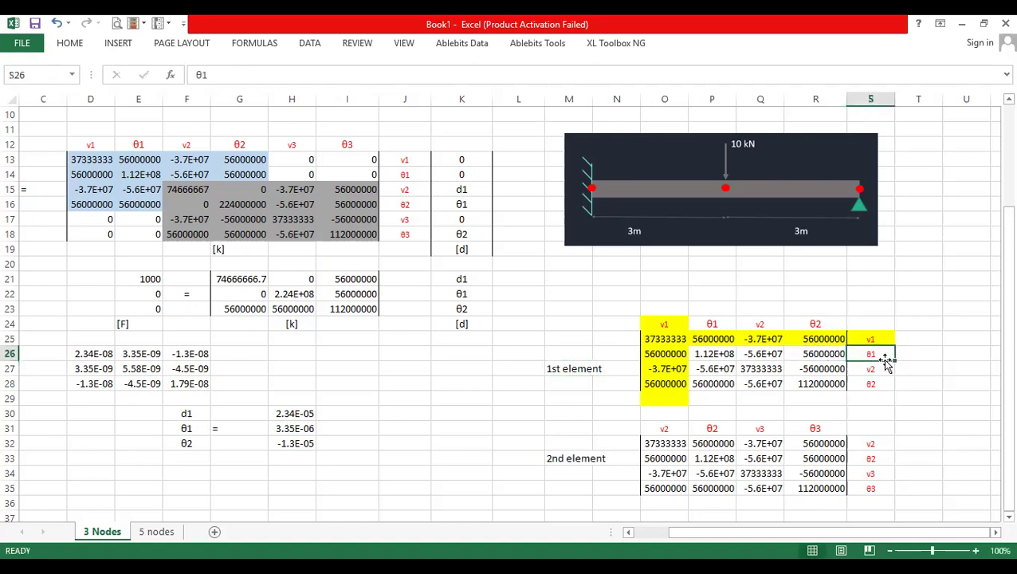
left_click(877, 366)
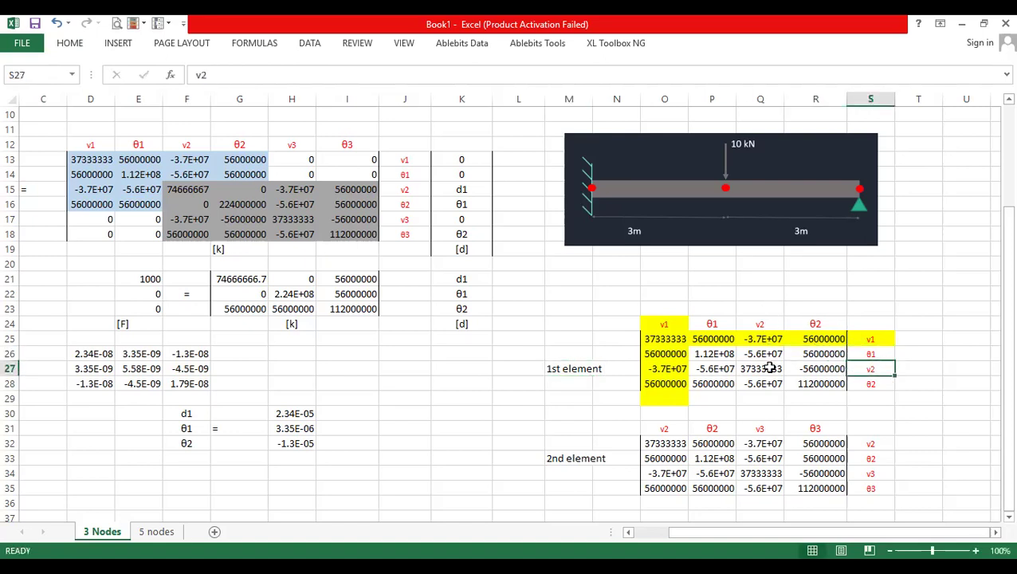
left_click_drag(900, 442, 772, 444)
left_click(874, 443)
left_click_drag(877, 443, 659, 486)
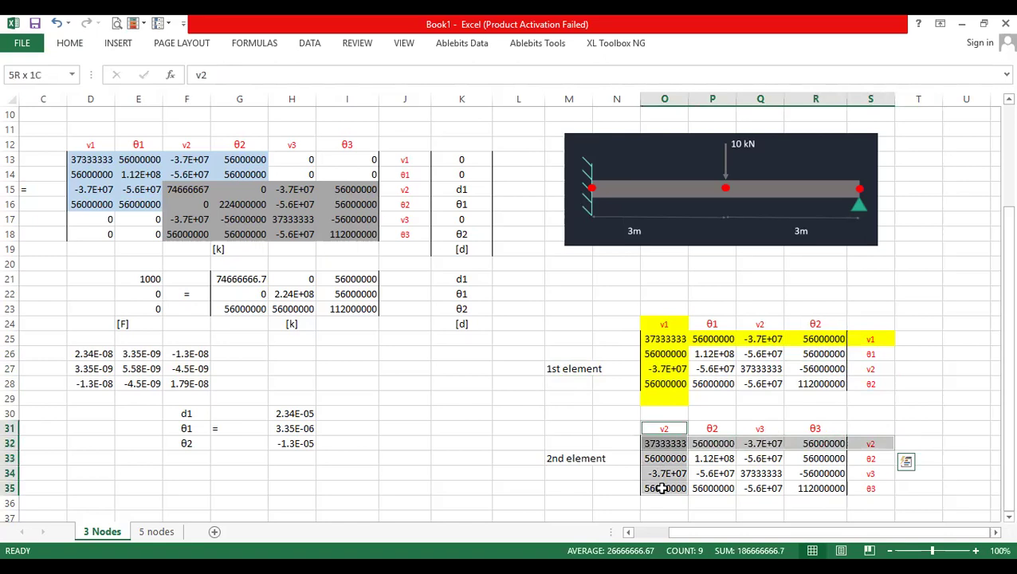
left_click_drag(880, 366, 658, 367)
left_click_drag(764, 331, 765, 383)
left_click(65, 49)
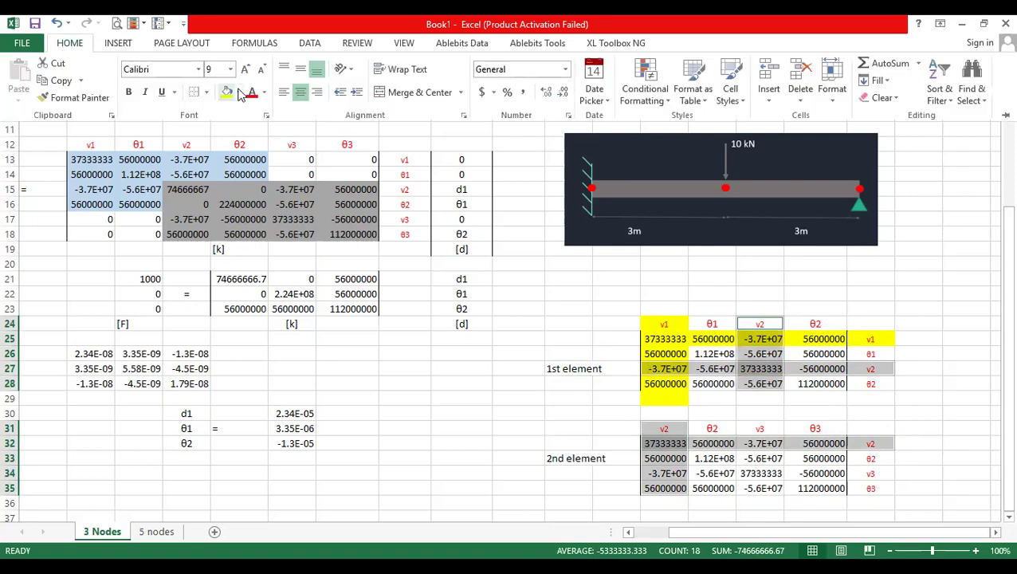
left_click(240, 93)
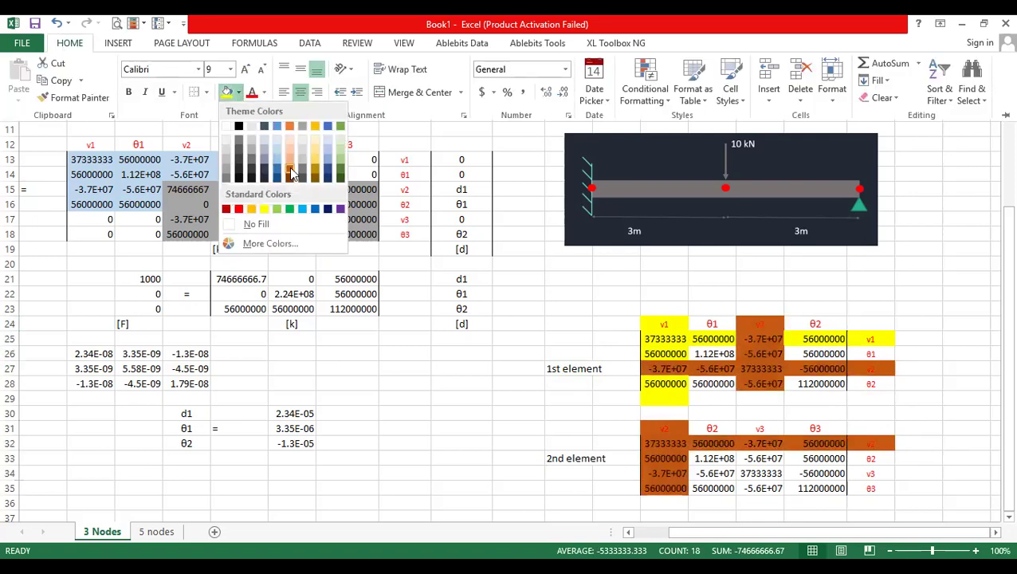
left_click(290, 156)
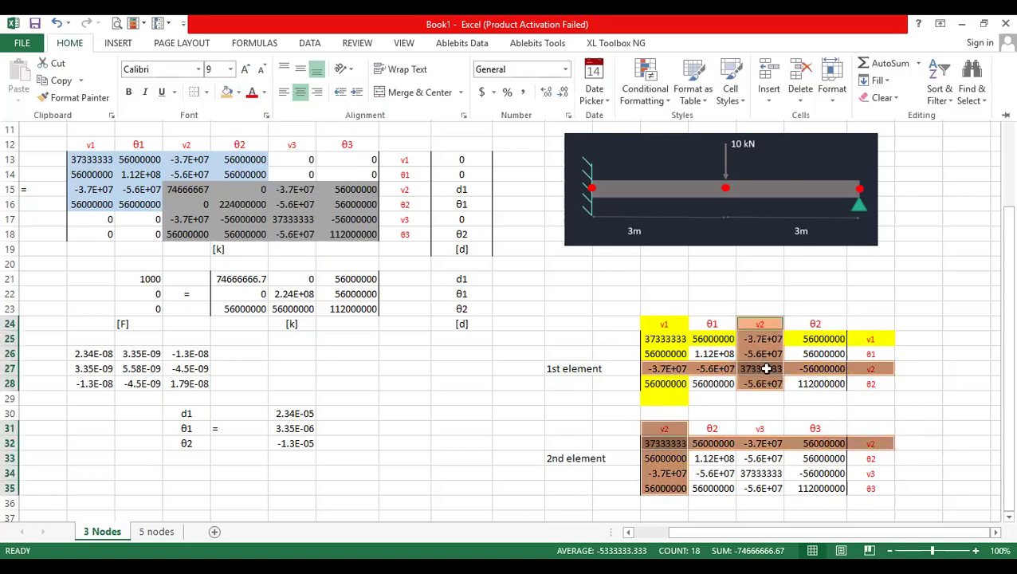
left_click(767, 368)
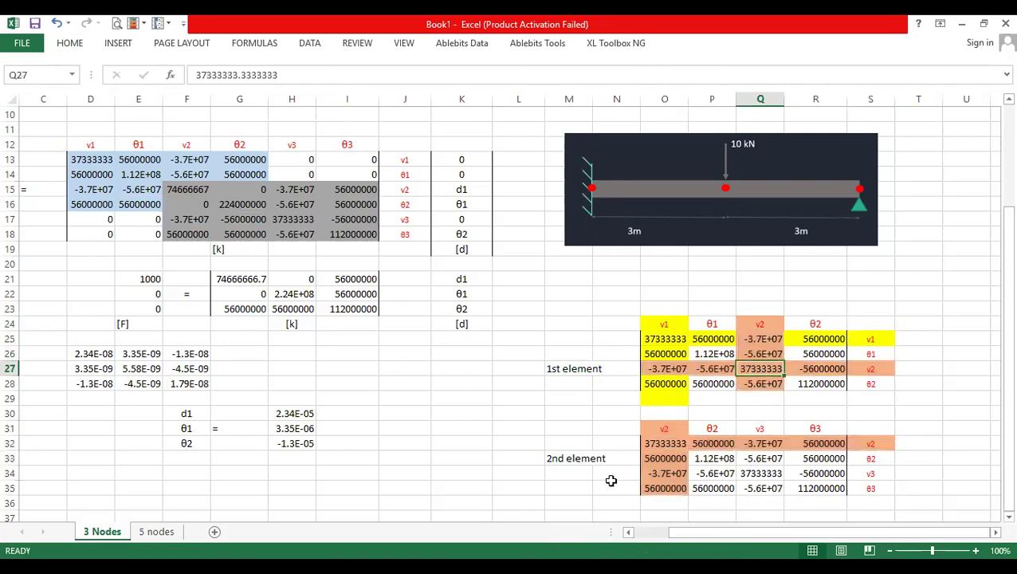
- Compare the v2 and θ2 rows and columns of both element matrices with the corresponding entries of the global matrix
left_click(665, 444, "ctrl")
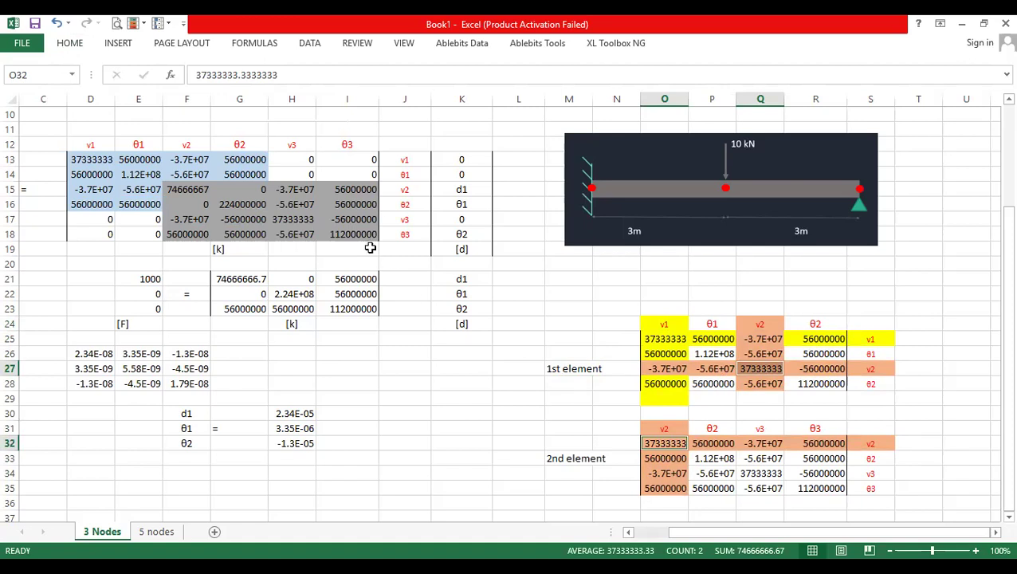
left_click_drag(402, 192, 99, 188)
left_click_drag(183, 143, 188, 233)
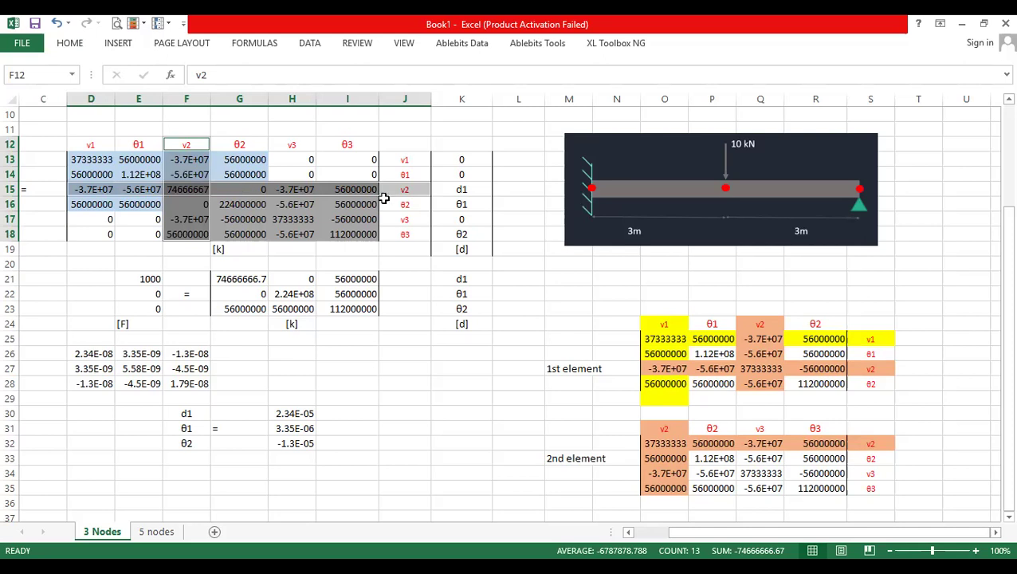
left_click(452, 338)
left_click_drag(895, 366, 654, 367)
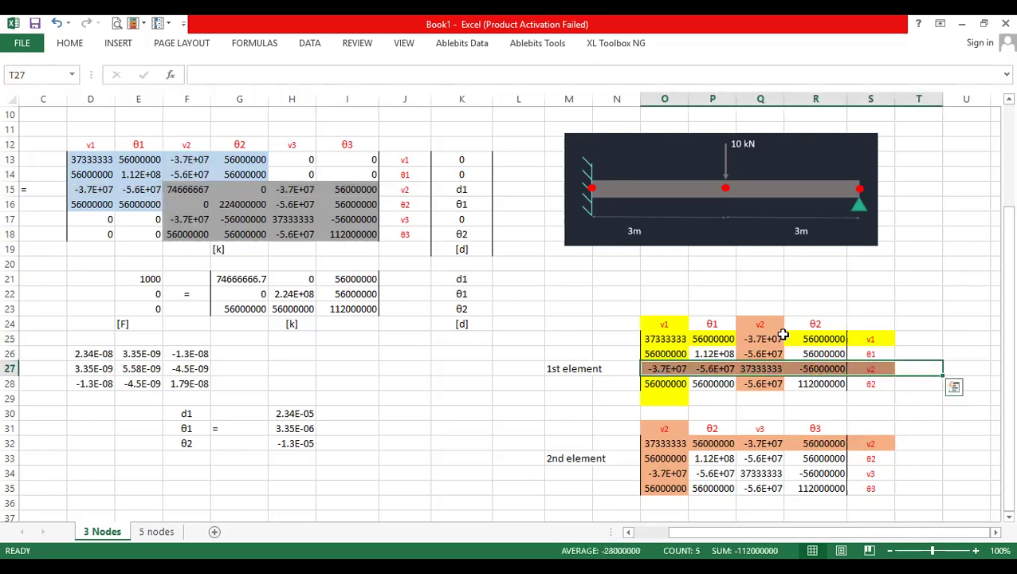
left_click_drag(819, 313, 819, 385)
left_click_drag(876, 447, 713, 489)
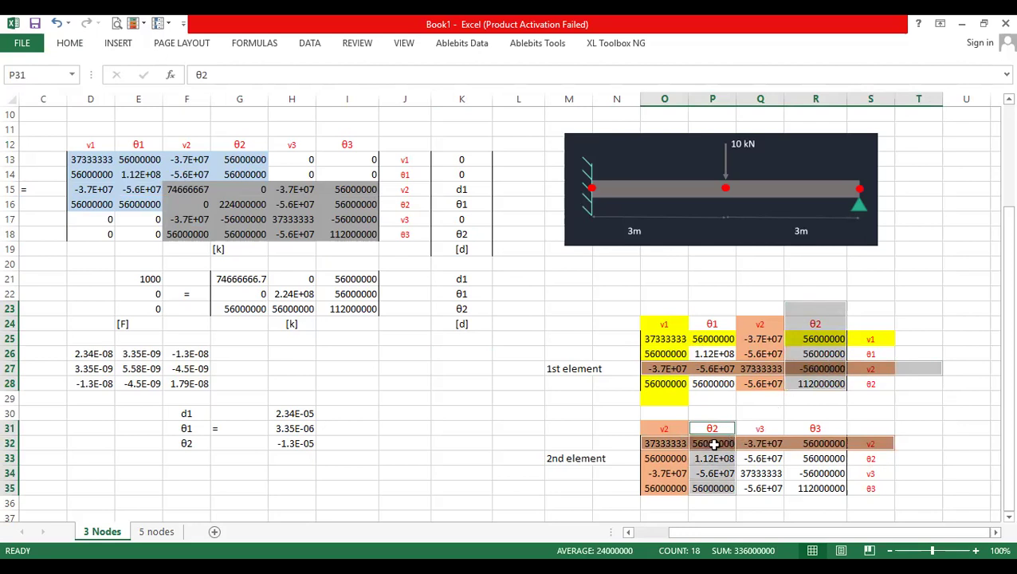
left_click(232, 186)
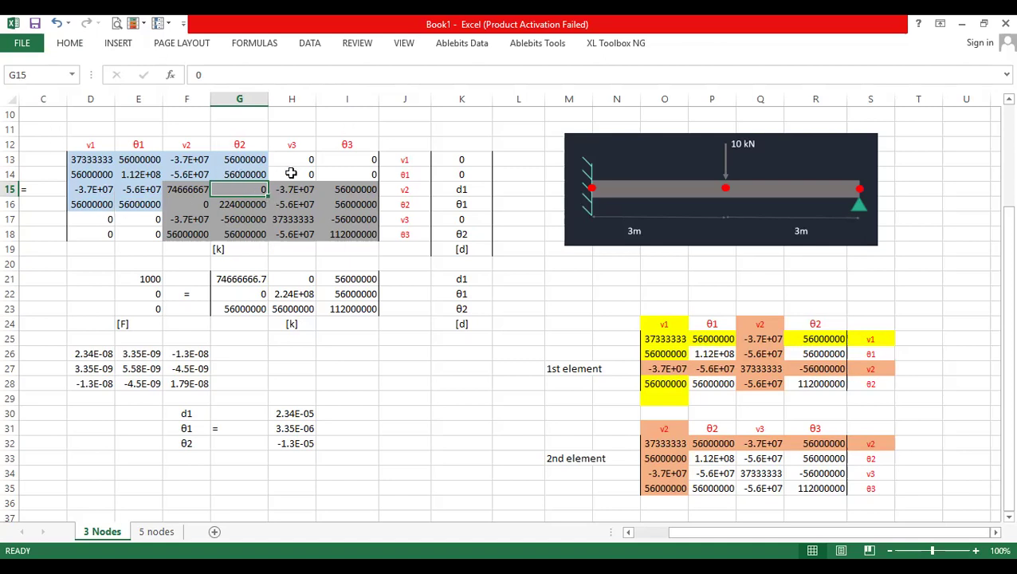
left_click(332, 276)
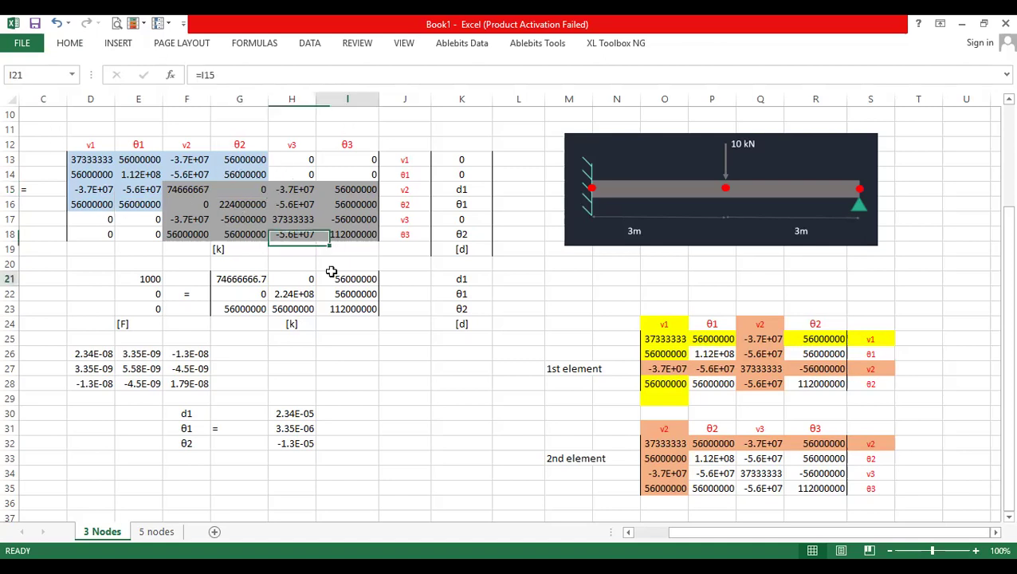
- Fill the shared v2–θ2 blocks of both element matrices, Q27:R28 and O32:P33, with light green
left_click_drag(100, 157, 344, 237)
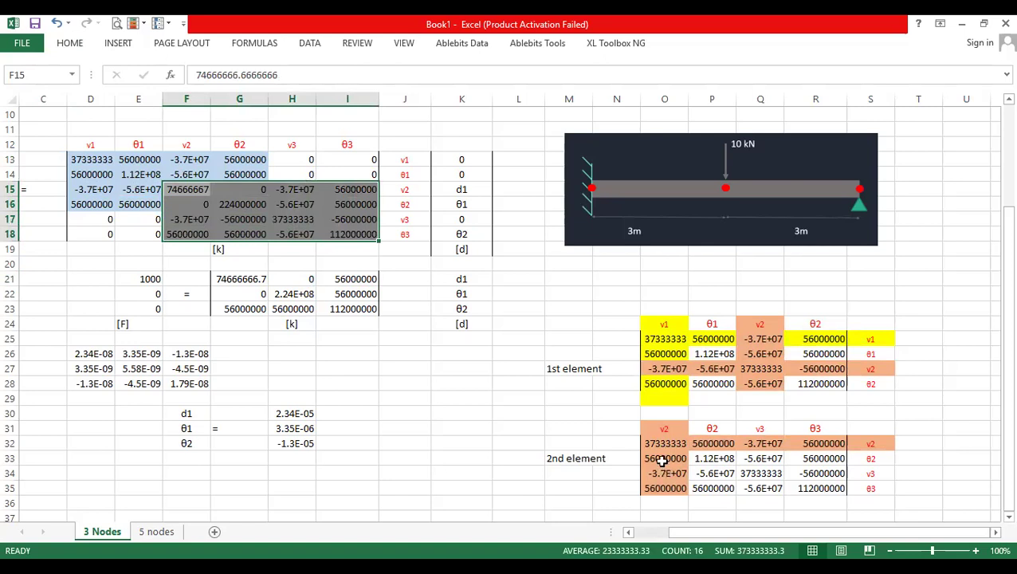
left_click_drag(661, 335, 684, 345)
left_click_drag(749, 370, 807, 386)
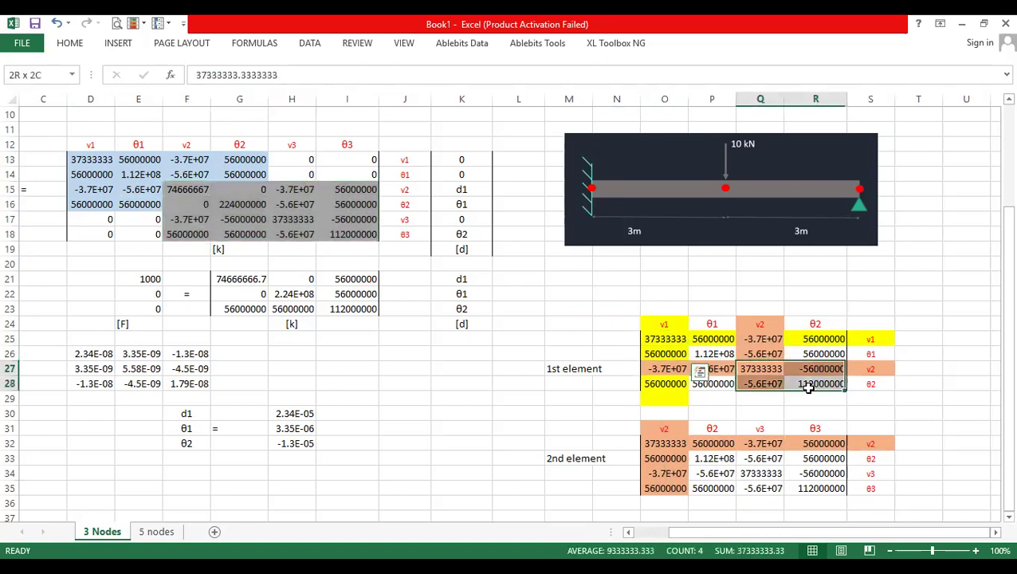
left_click_drag(662, 443, 694, 453)
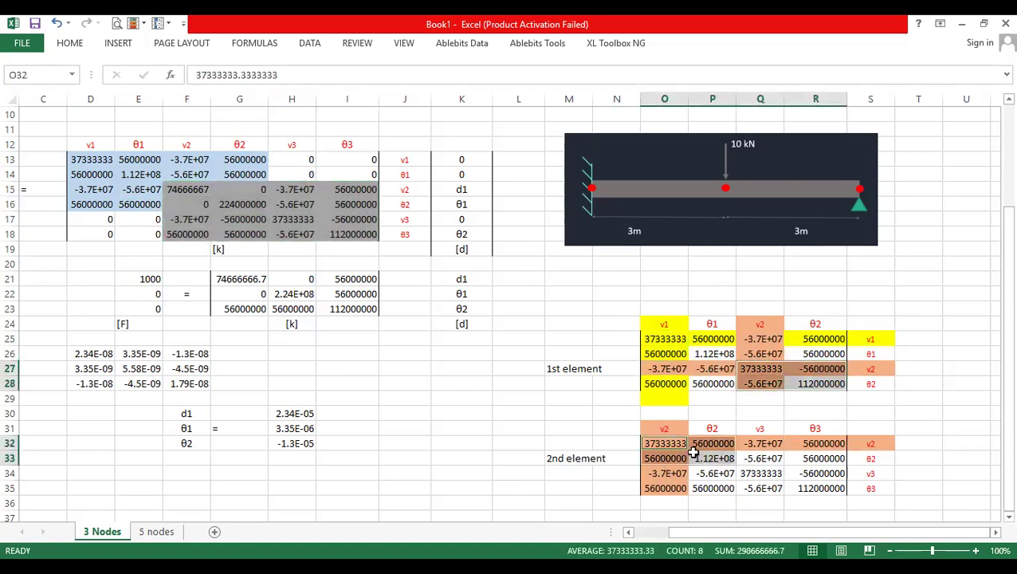
left_click(117, 44)
left_click(70, 43)
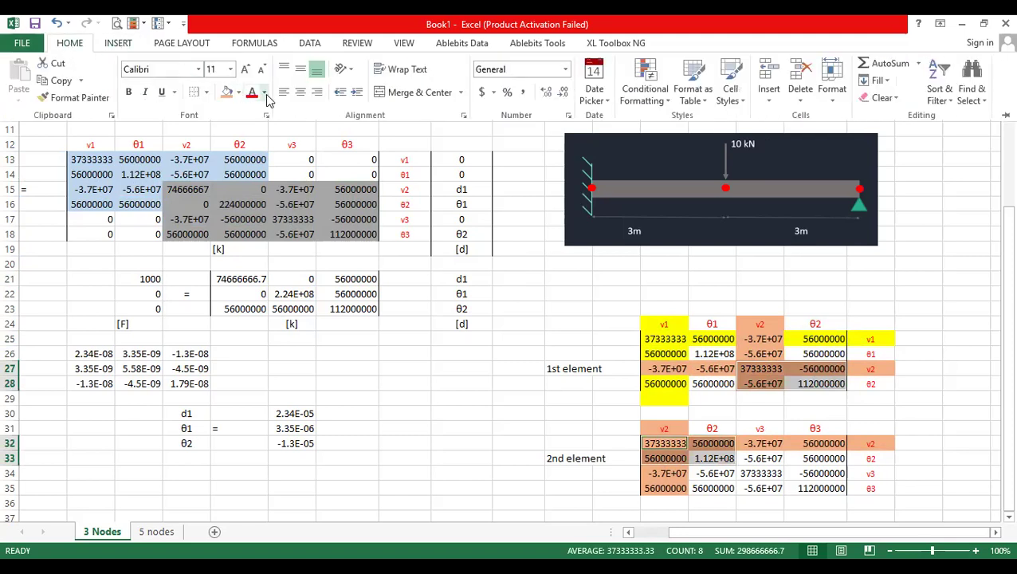
left_click(237, 93)
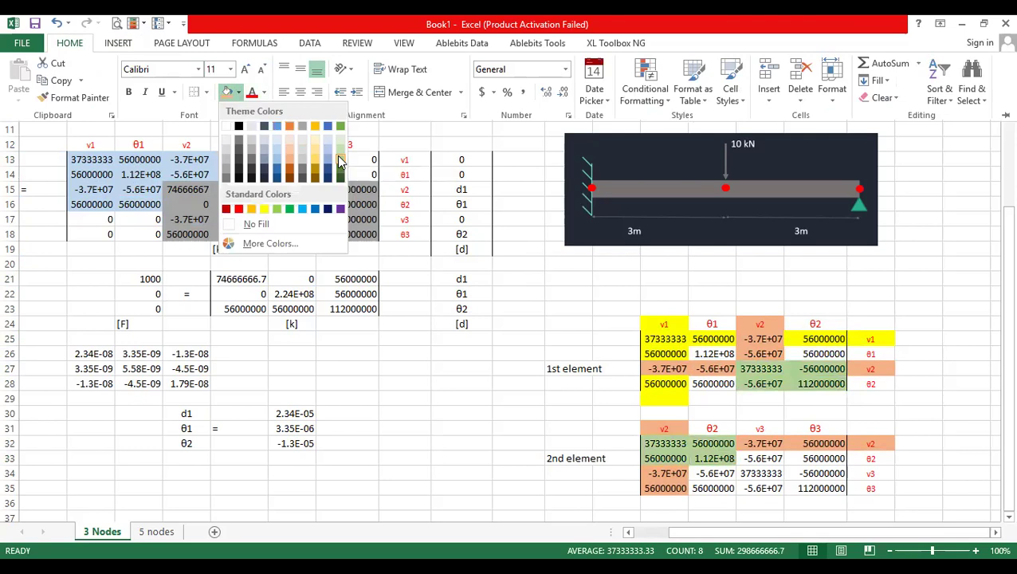
left_click(338, 161)
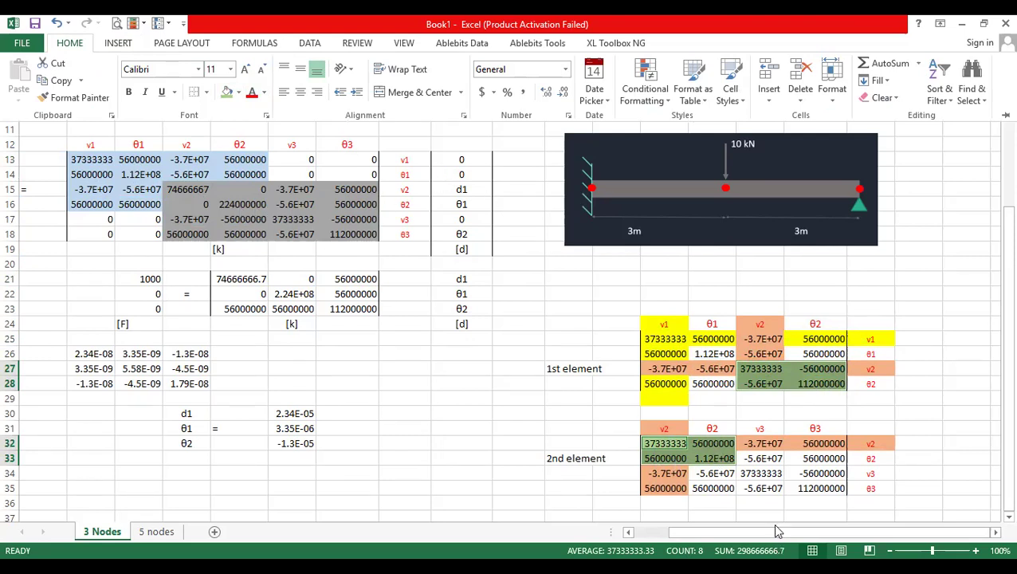
- Move the block holding both labelled element matrices from L23 to U18, beyond the beam diagram
left_click(888, 392)
left_click_drag(531, 307, 993, 528)
key("ctrl+c")
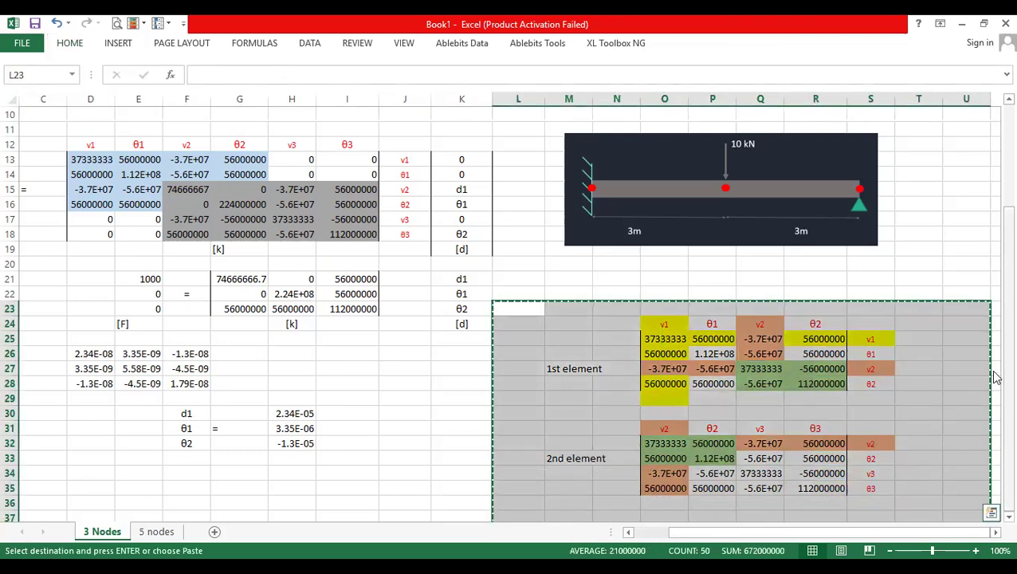
left_click(969, 237)
key("ctrl+v")
left_click(816, 309)
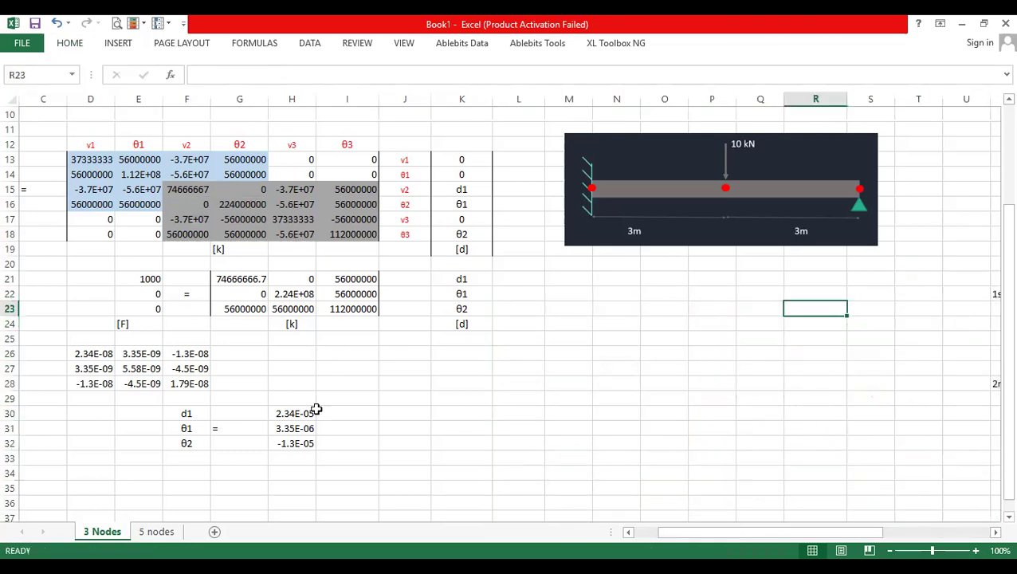
- Replace the displacement vector K13:K18 with v1, θ1, v2, θ2, v3, θ3 by copying J13:J18 as values
scroll(334, 424, "up", 2)
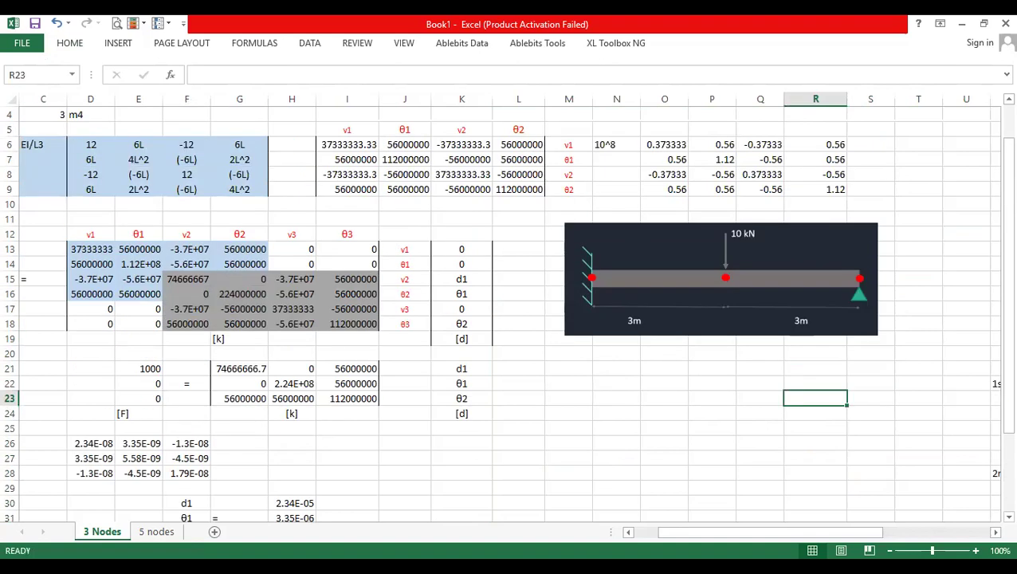
left_click_drag(691, 538, 662, 539)
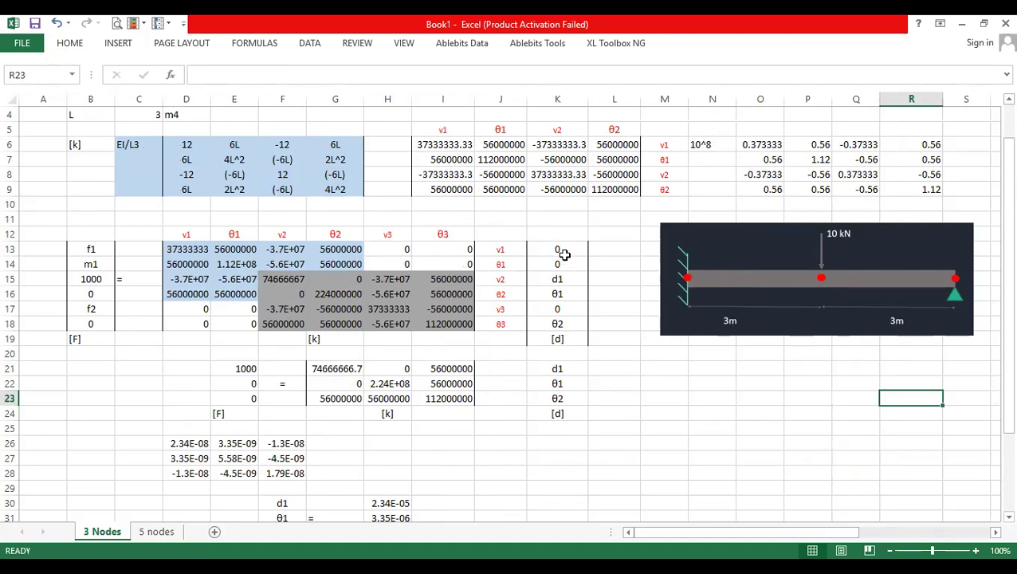
left_click_drag(489, 250, 506, 323)
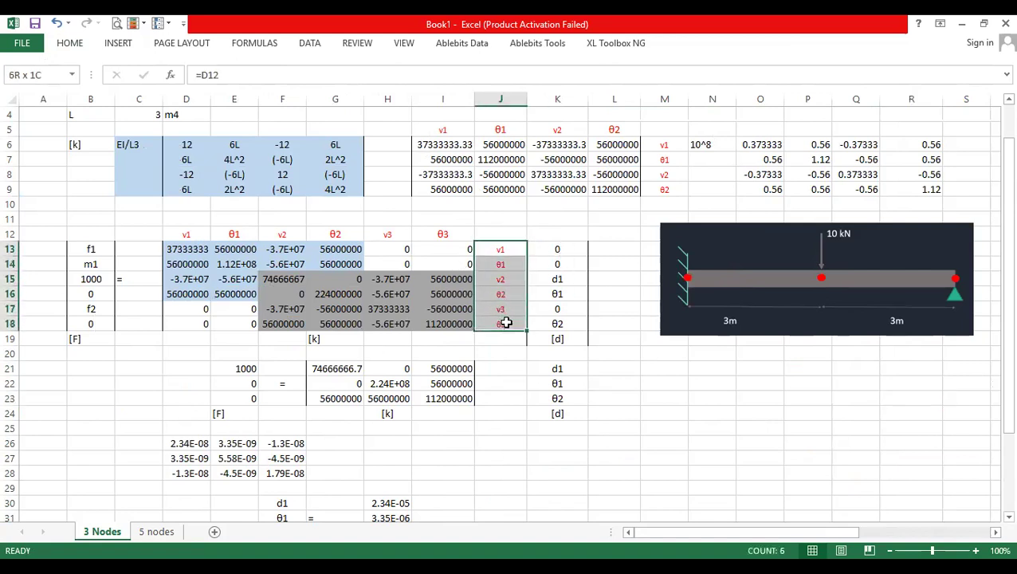
key("ctrl+c")
left_click(575, 249)
key("ctrl+v")
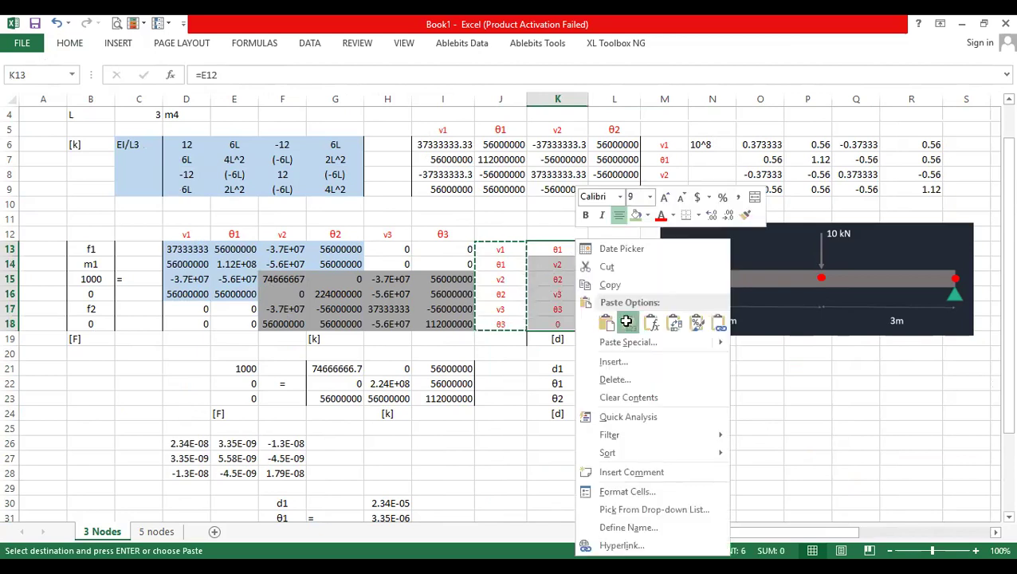
left_click(627, 322)
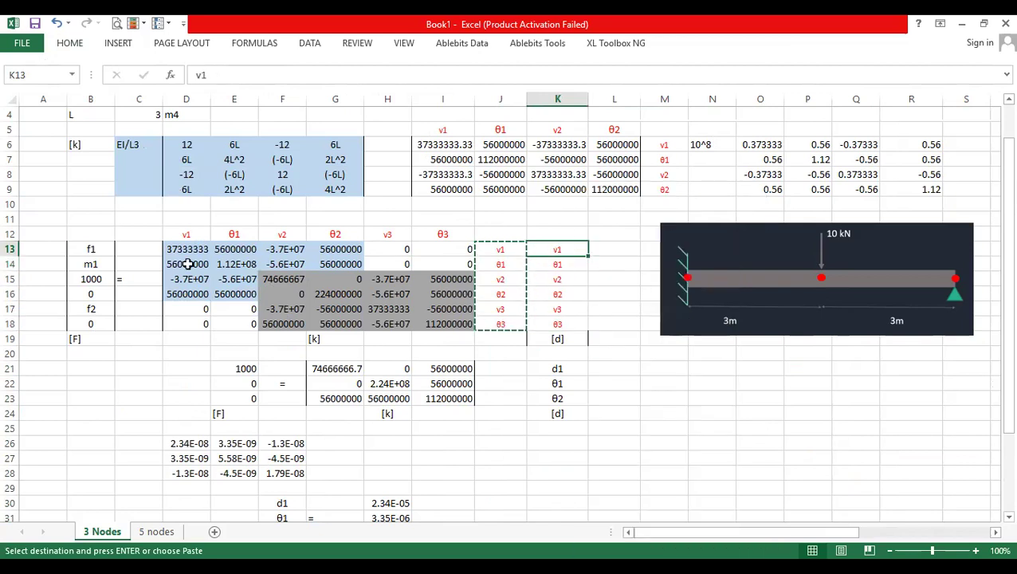
- Relabel the force vector B13:B18 as F1, M1, F2, M2, F3, M3 by filling down from the first two cells
left_click_drag(88, 252, 114, 273)
left_click_drag(114, 327, 114, 327)
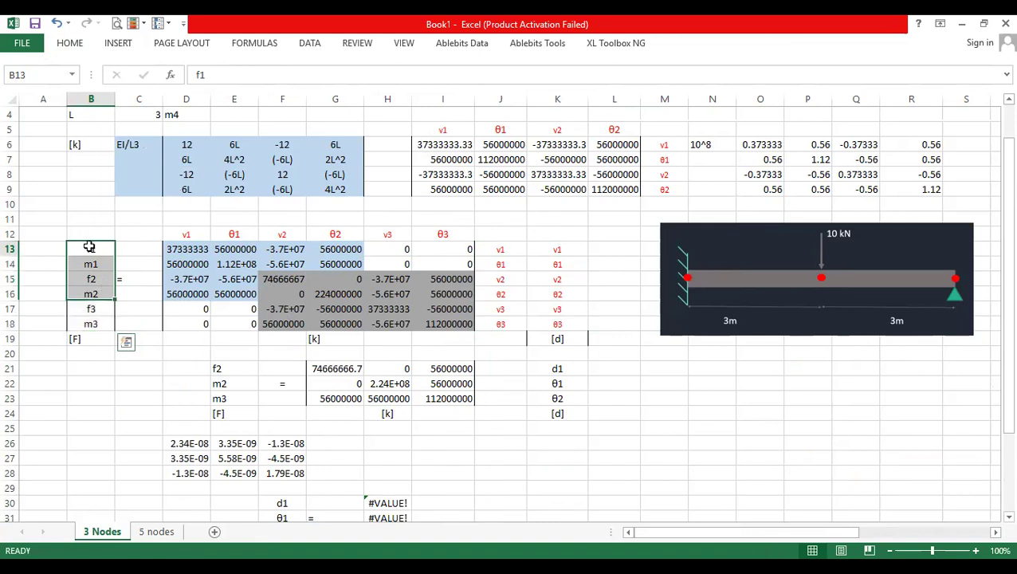
double_click(91, 248)
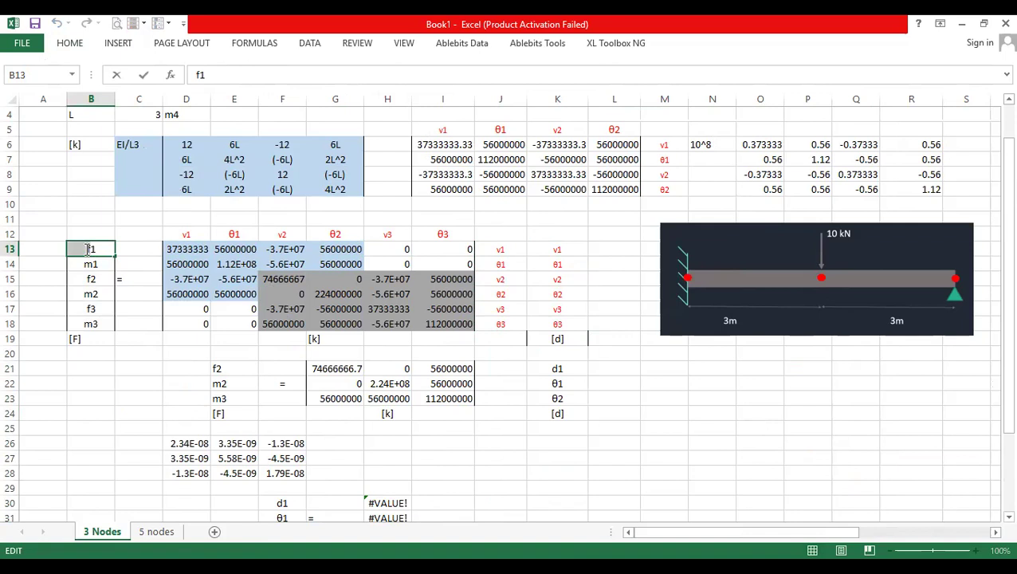
type("F")
double_click(92, 264)
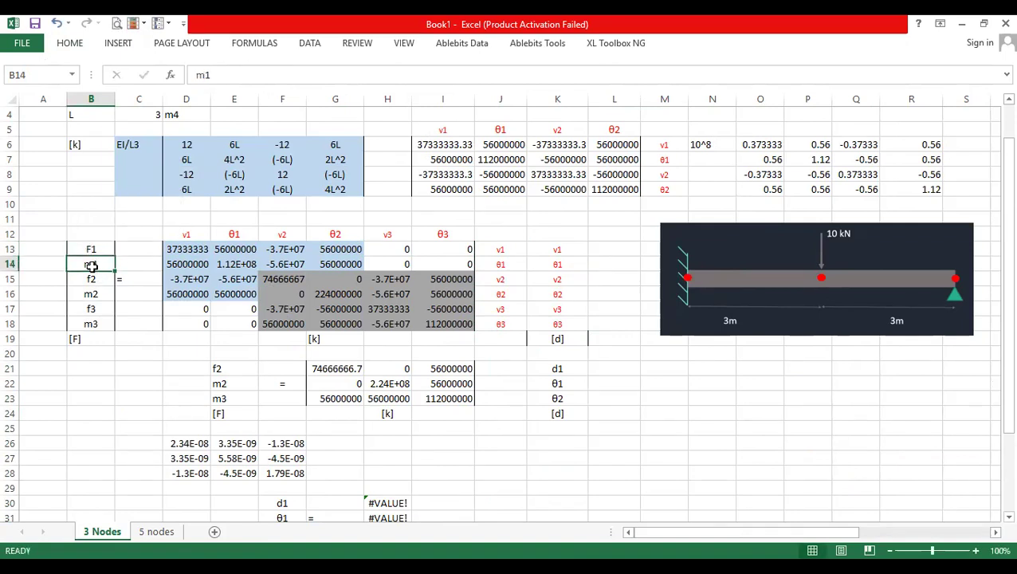
left_click_drag(92, 264, 108, 265)
type("M")
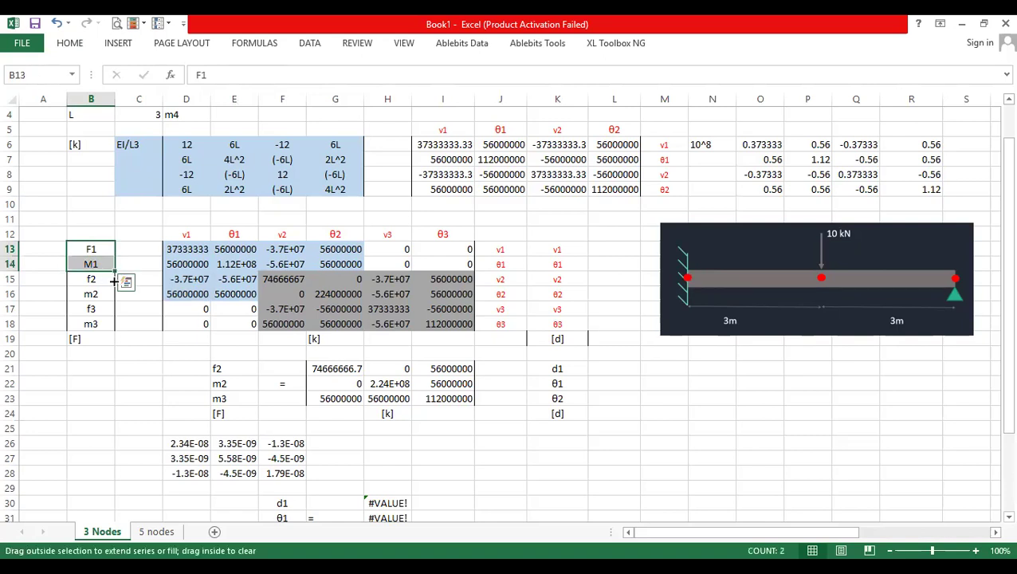
left_click(295, 387)
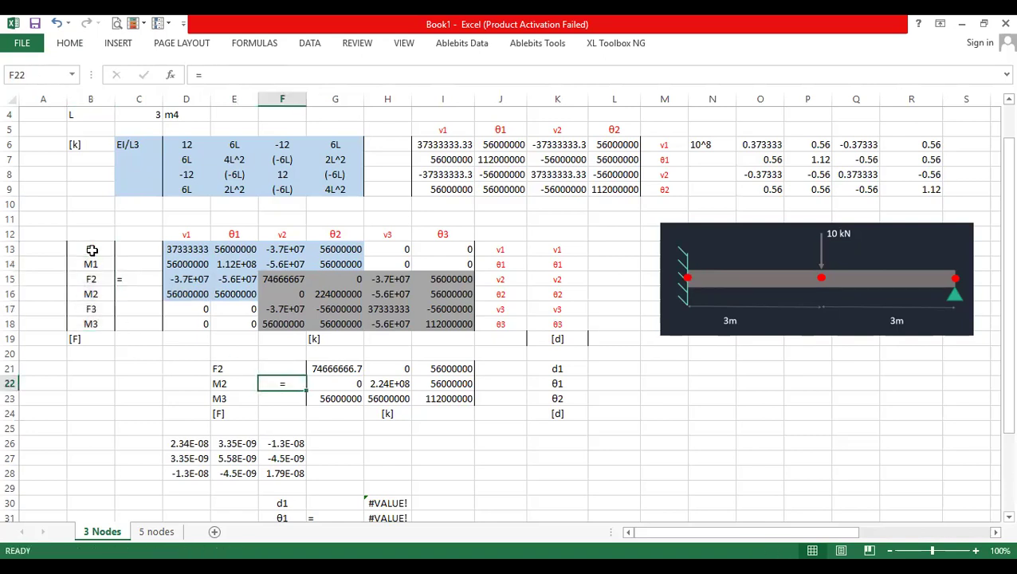
- Set the displacement vector K13:K18 to the automatic black font colour and give it left and right borders
left_click_drag(92, 249, 104, 322)
left_click(118, 43)
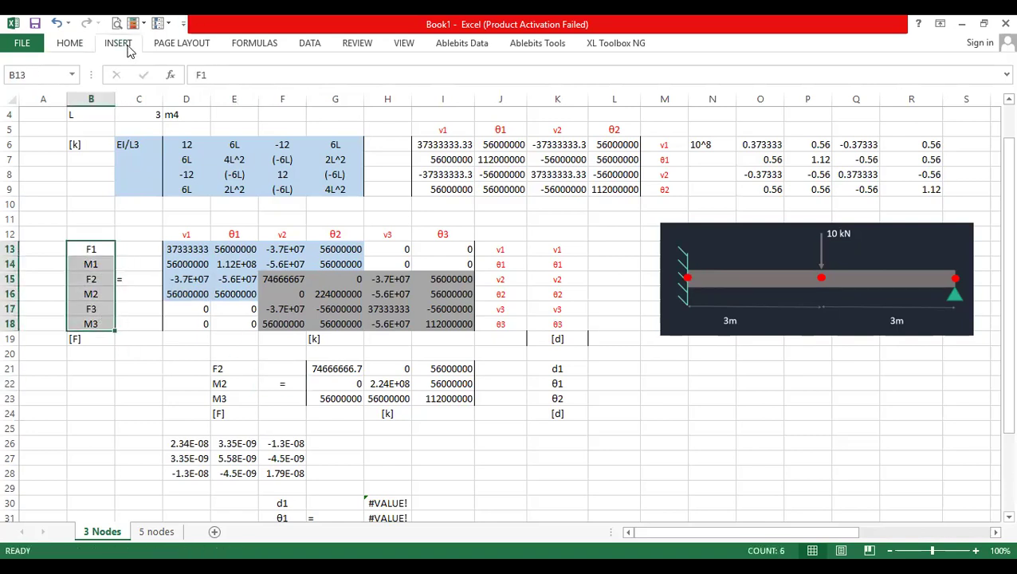
left_click_drag(565, 247, 579, 324)
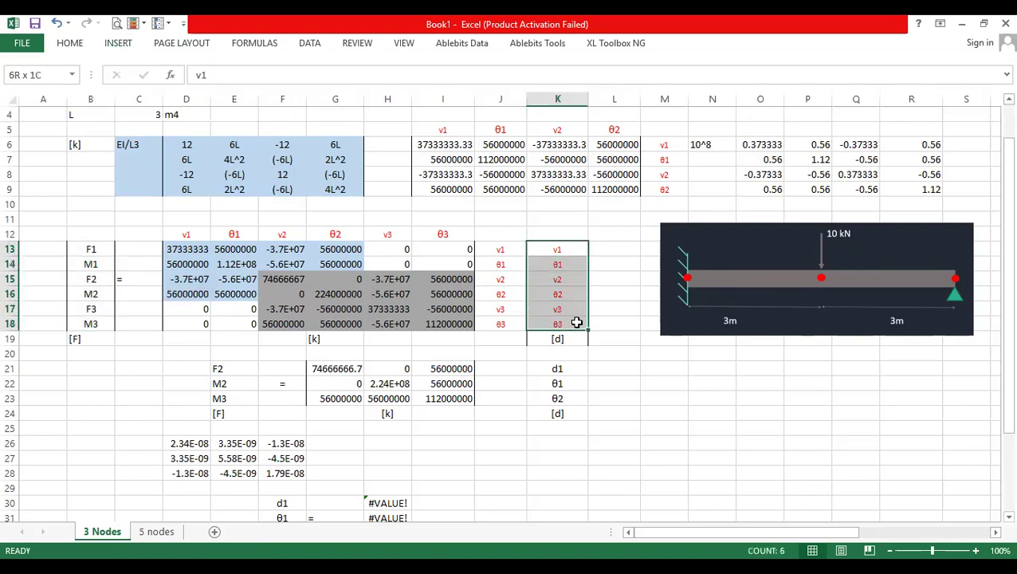
left_click(118, 44)
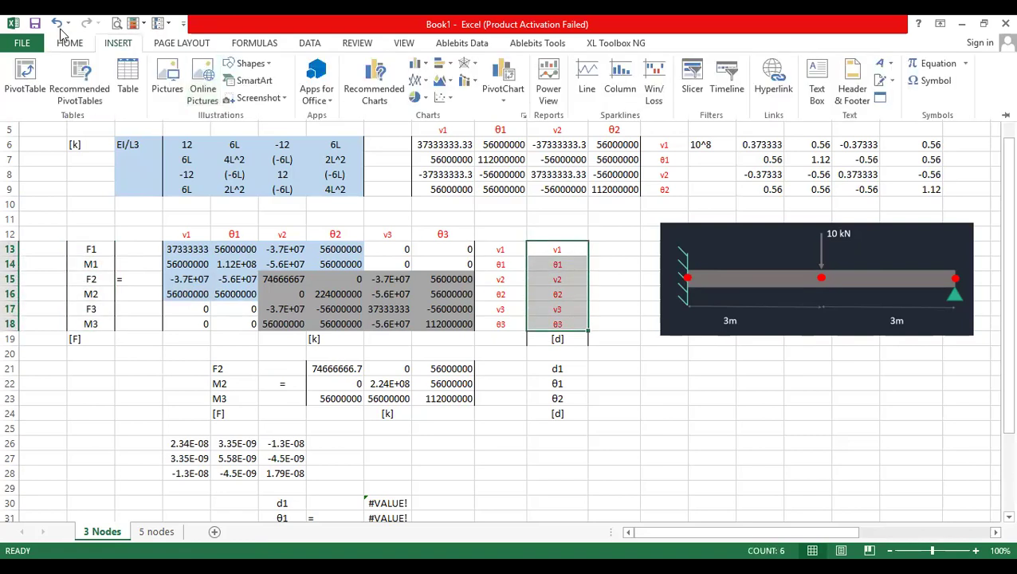
left_click(69, 43)
left_click(264, 95)
left_click(255, 110)
left_click(205, 92)
left_click(504, 293)
left_click_drag(501, 249, 514, 331)
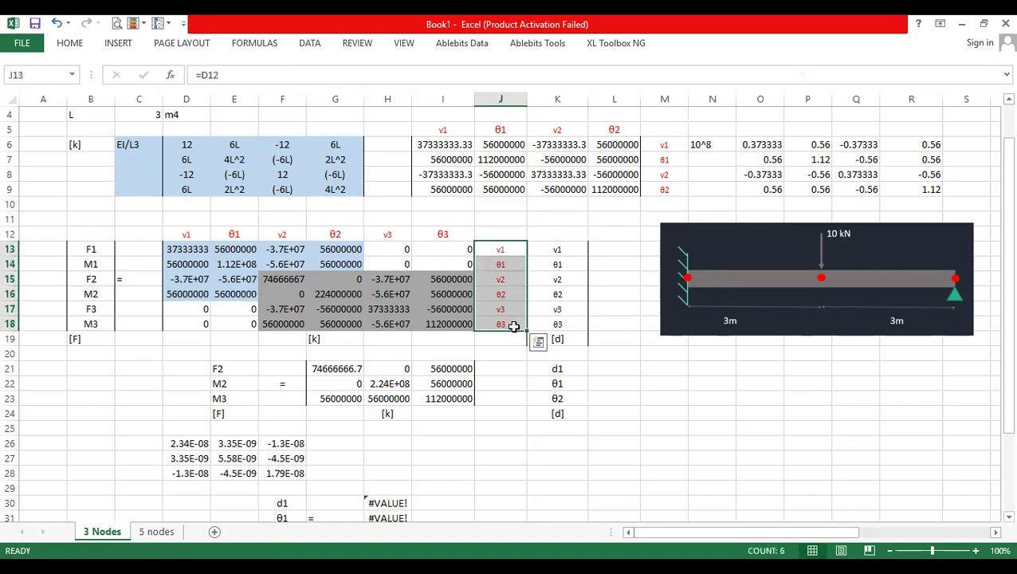
left_click_drag(462, 234, 195, 234)
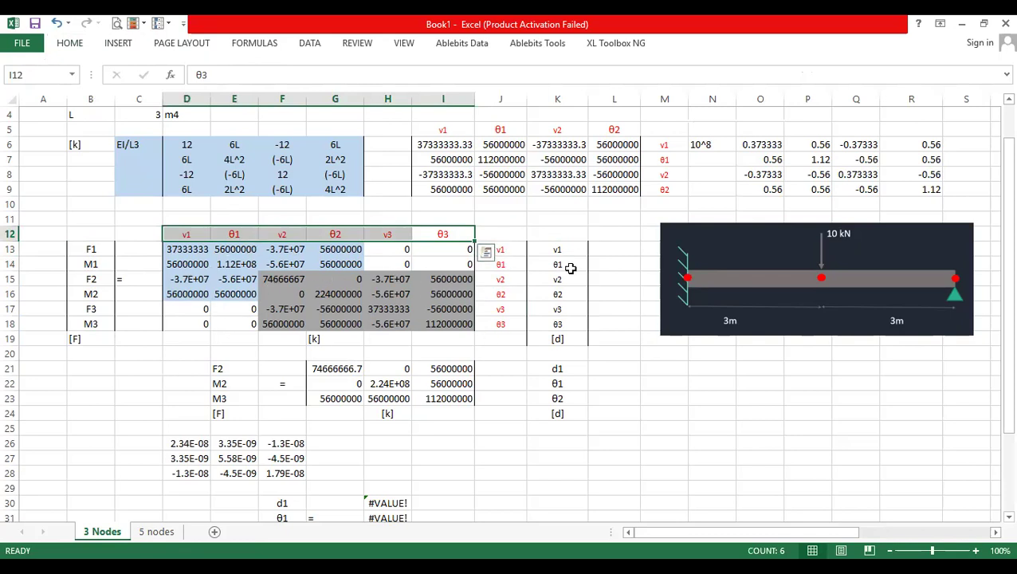
- Remove all borders from the [d] label cell K19 beneath the displacement vector
left_click(574, 335)
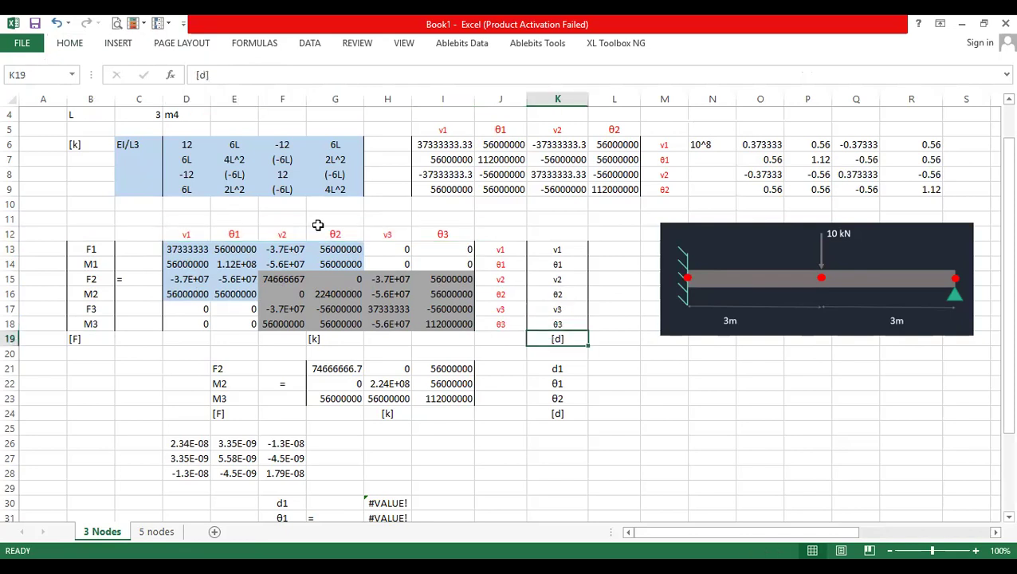
left_click(76, 48)
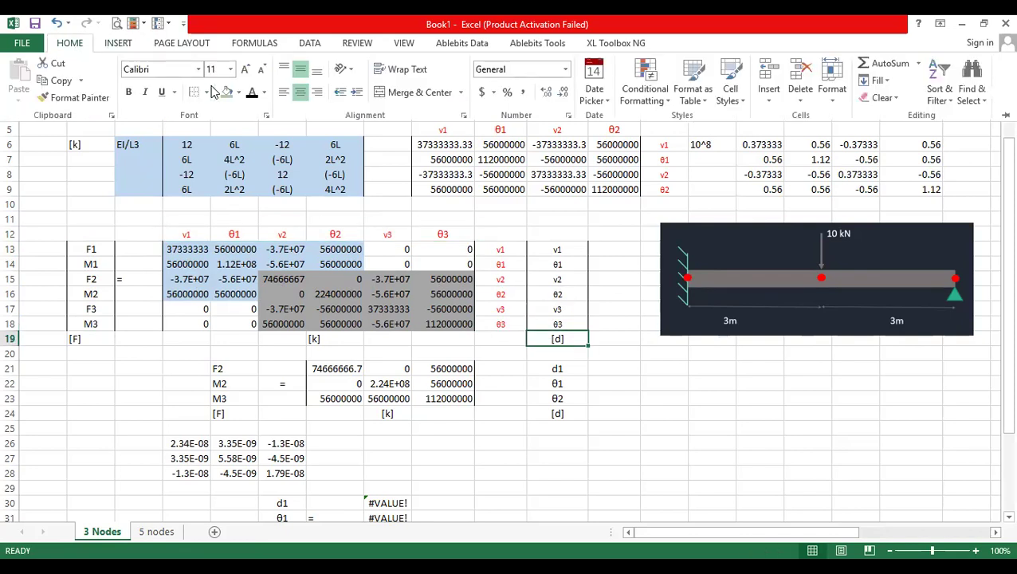
left_click(206, 91)
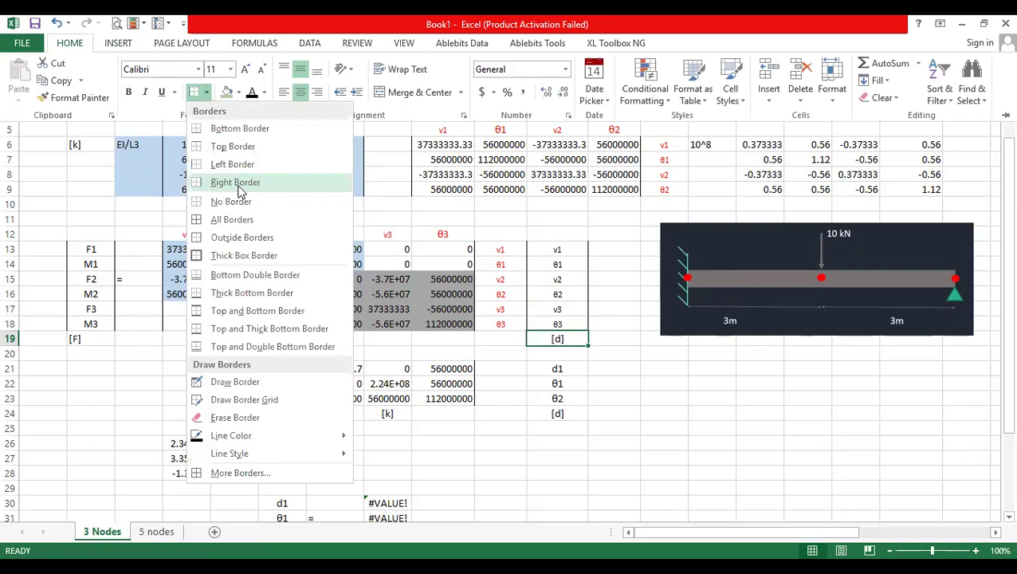
left_click(538, 309)
left_click(559, 308)
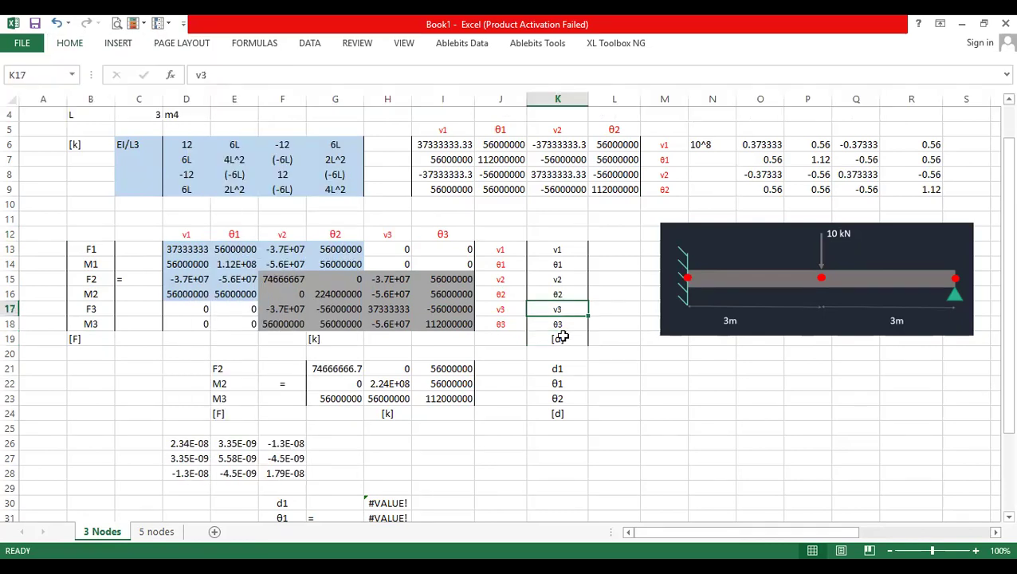
left_click(563, 338)
left_click(116, 44)
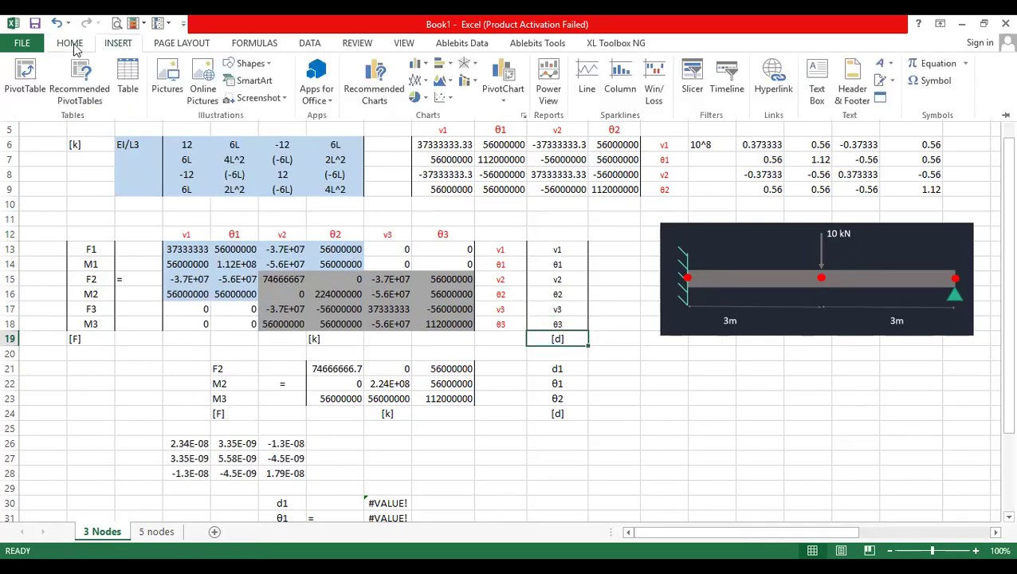
left_click(79, 44)
left_click(208, 93)
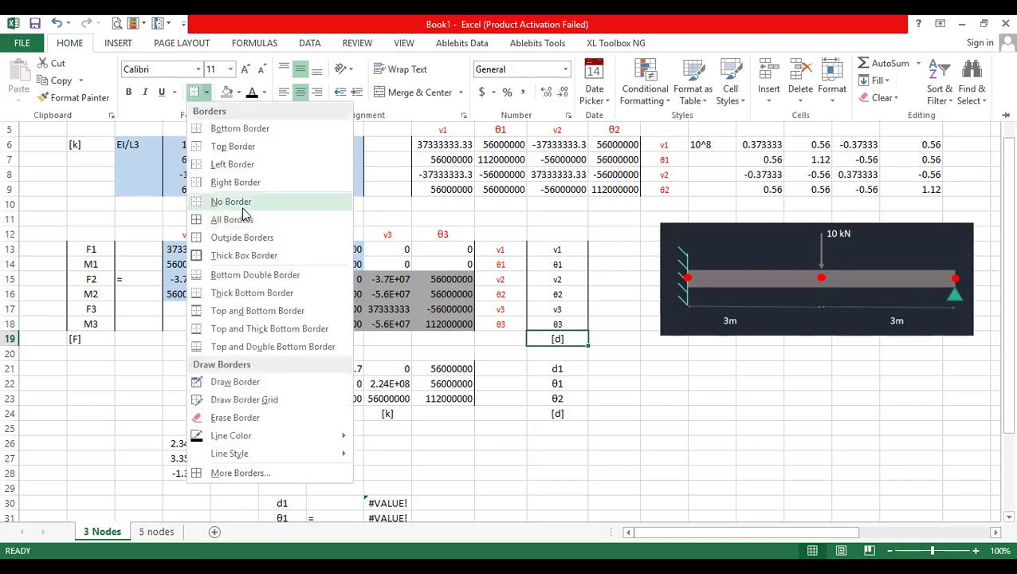
left_click(536, 382)
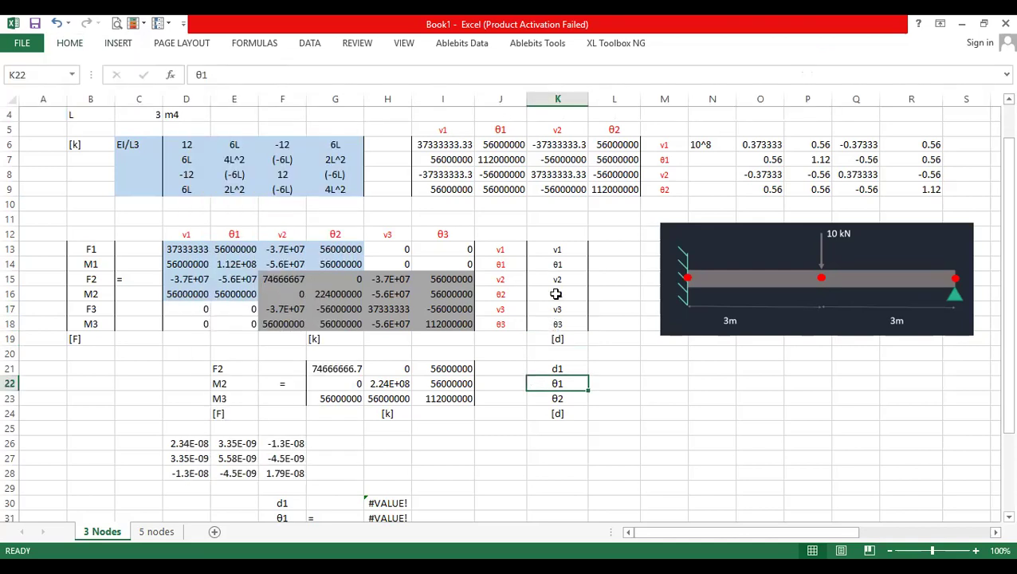
- Increase the font size of the displacement vector K13:K18 to 10
left_click_drag(573, 248, 576, 322)
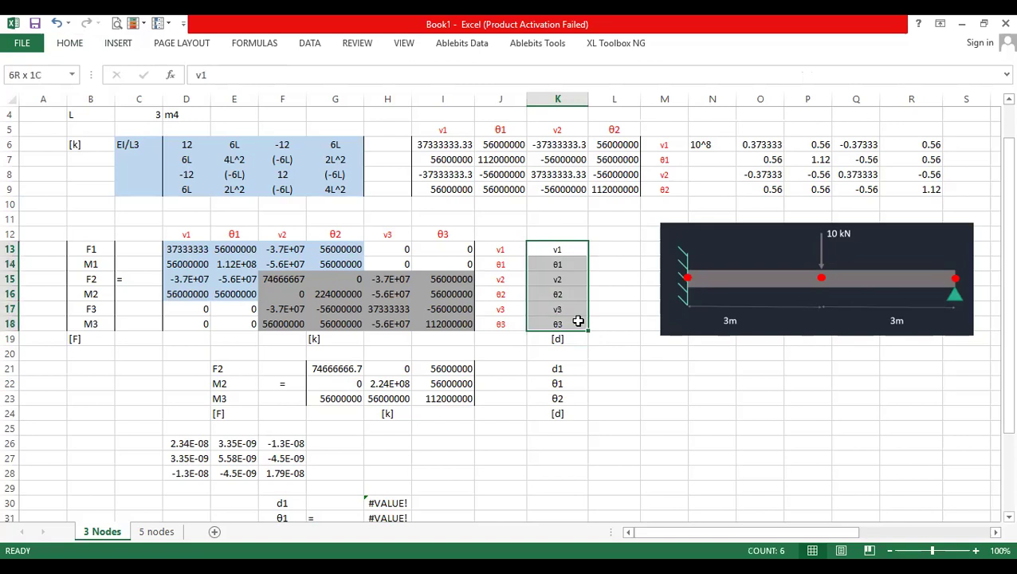
left_click(70, 43)
left_click(245, 70)
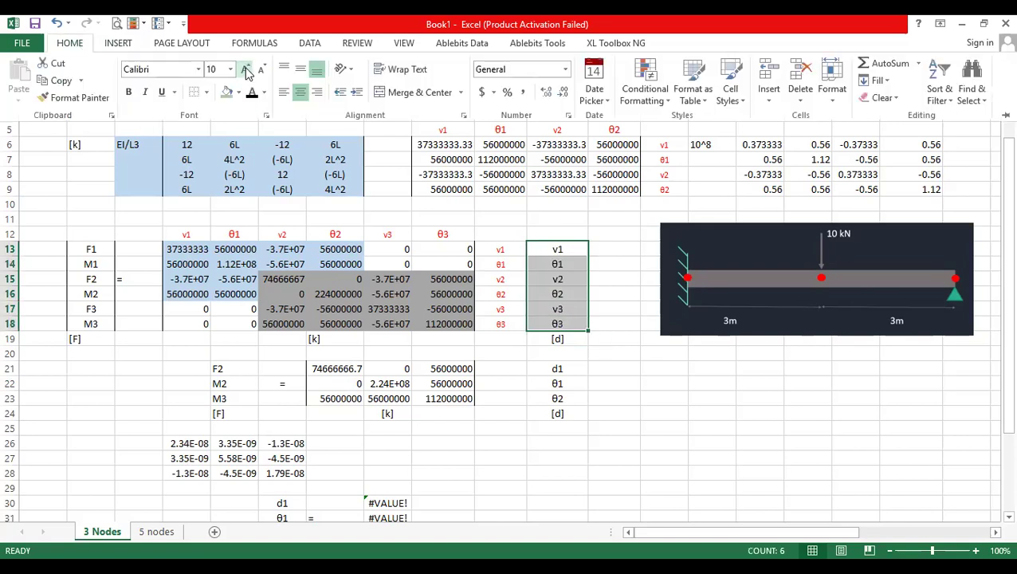
- Set the fixed-end displacements v1 and θ1 in K13 and K14 of the displacement vector to 0
left_click(558, 247)
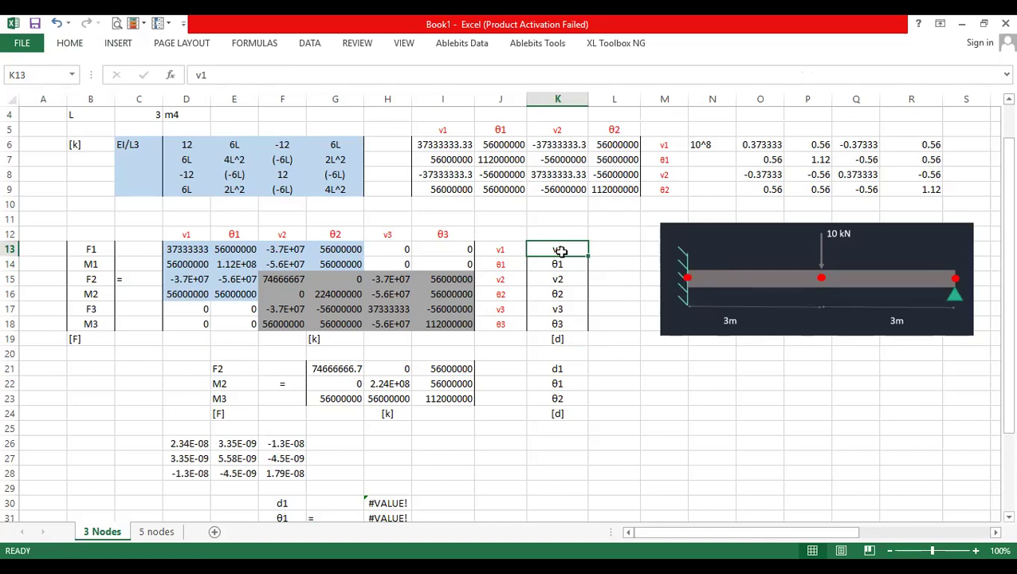
type("0")
key("Return")
type("0")
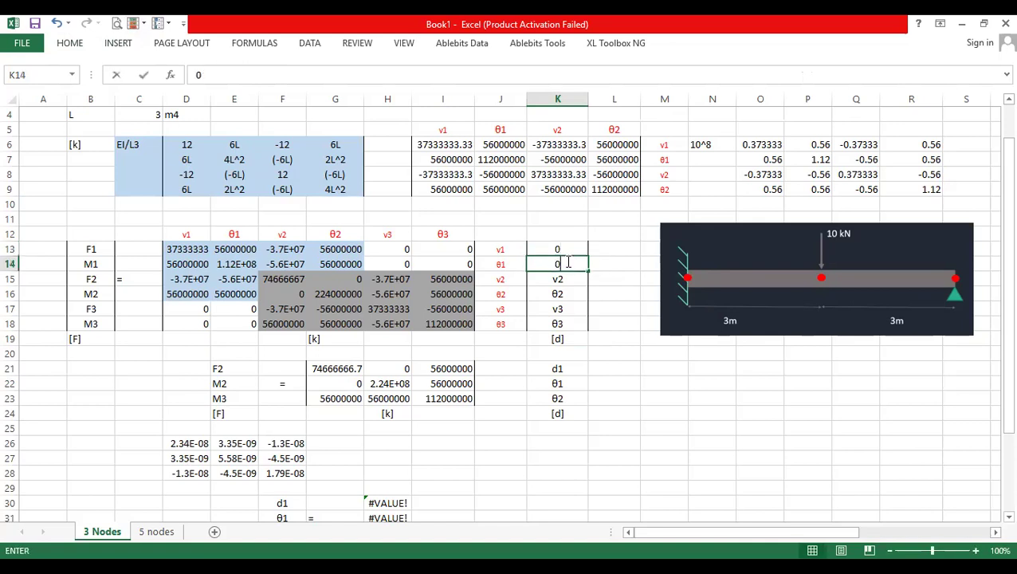
left_click(585, 294)
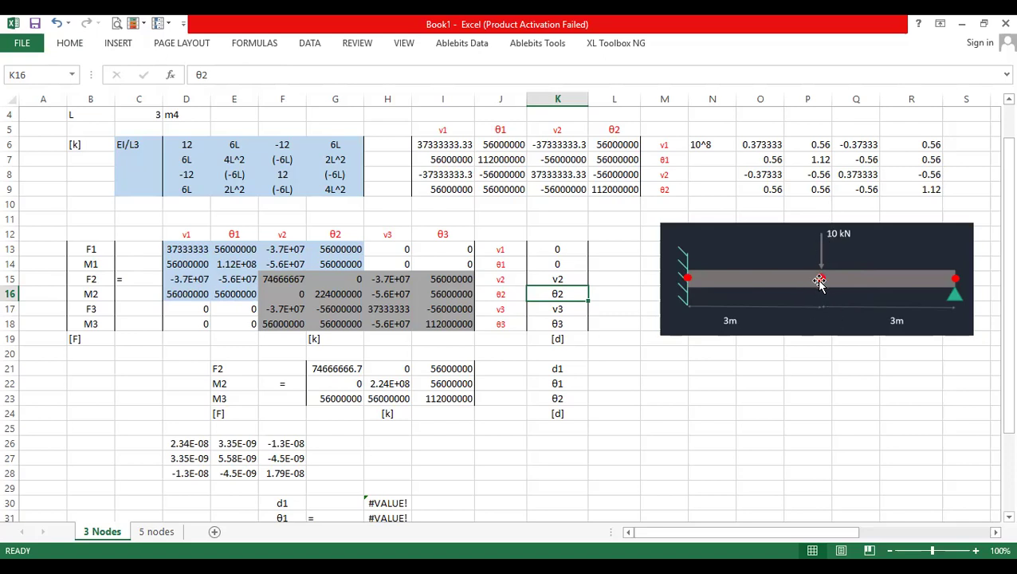
- Enter the known loads in the force vector: 10000 for F2 in B15, and 0 for M2 in B16 and M3 in B18
left_click(93, 276)
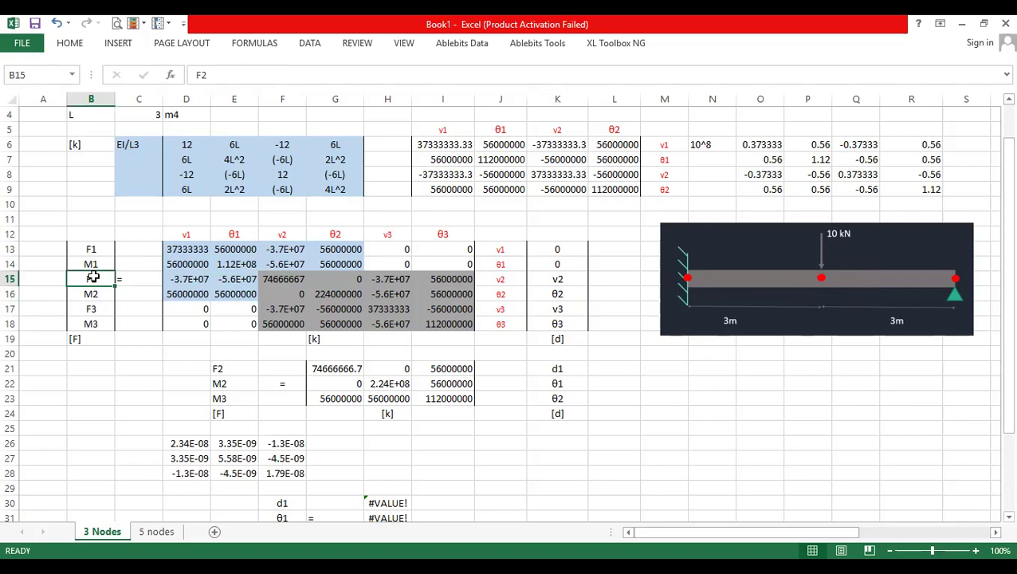
type("10")
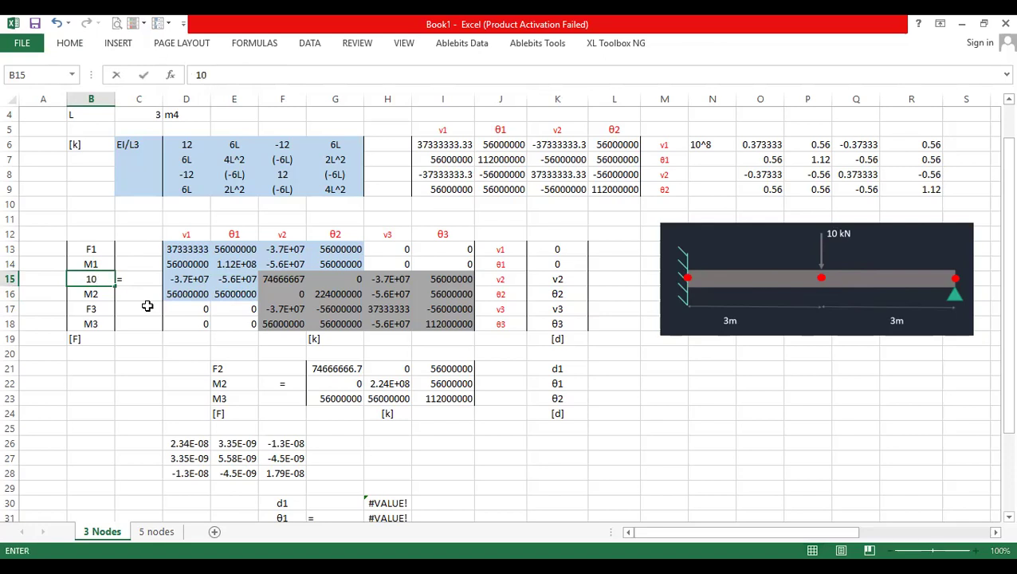
type("000")
left_click(90, 295)
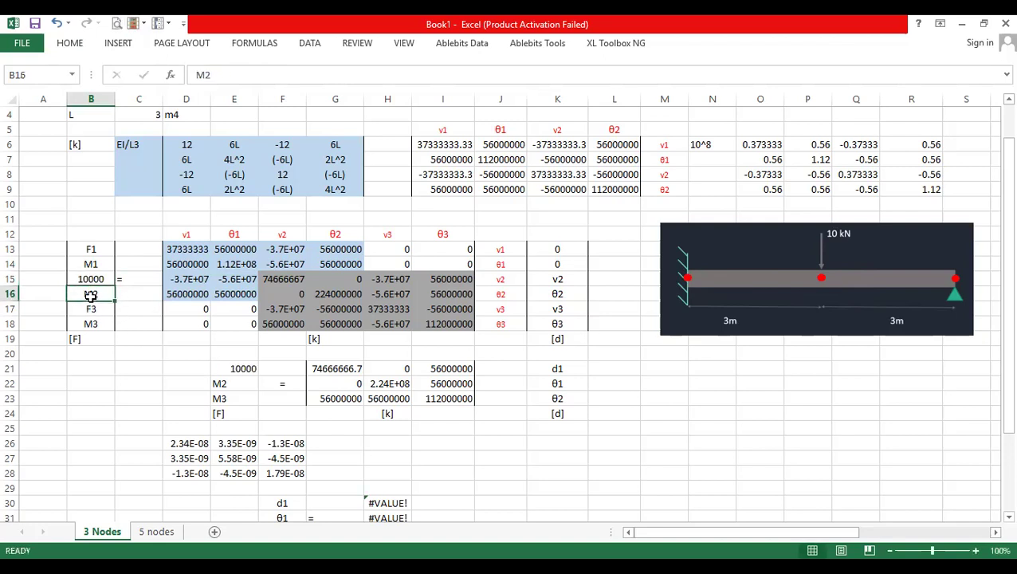
type("0")
left_click(102, 313)
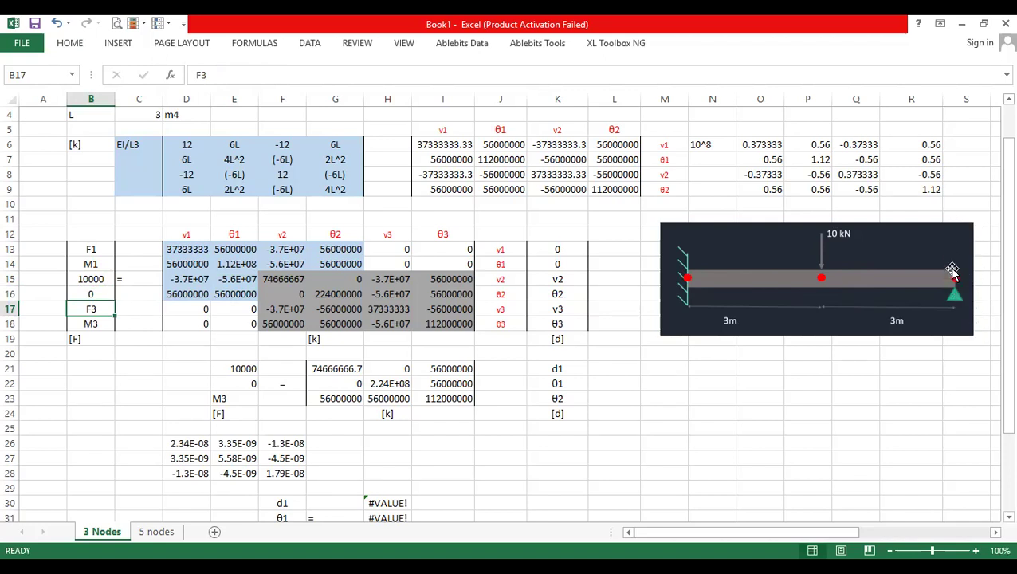
left_click(100, 322)
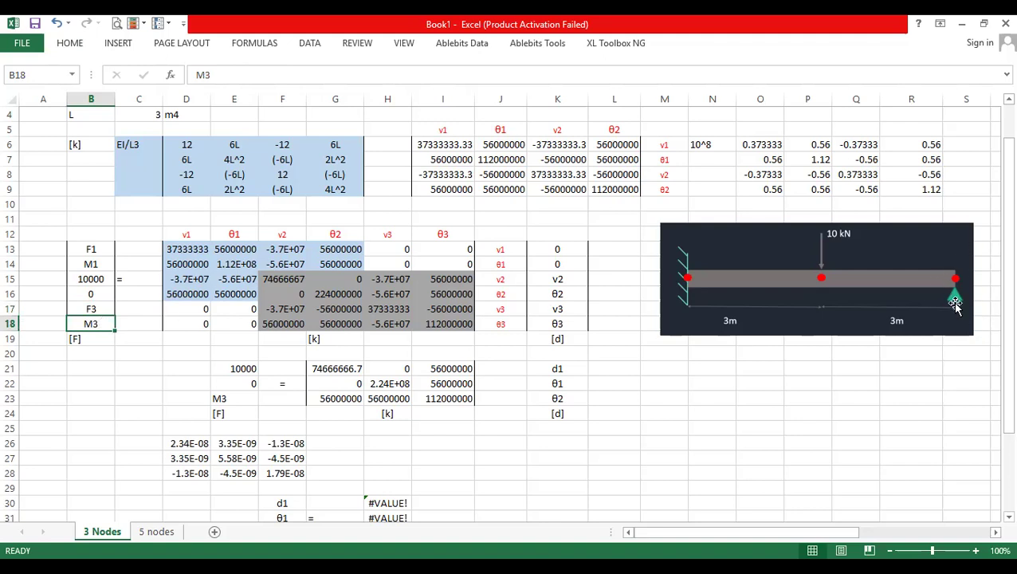
type("0")
left_click(119, 352)
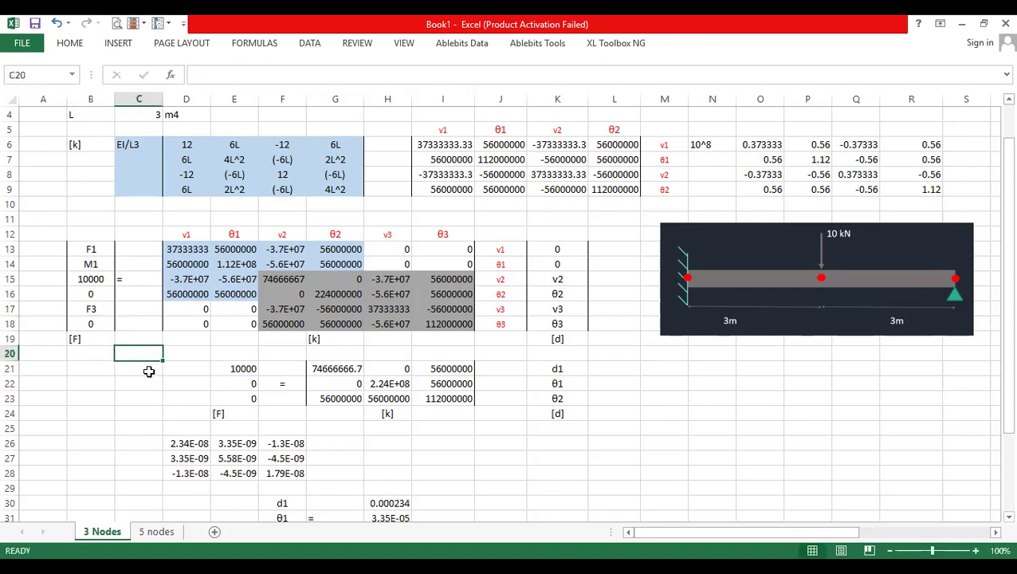
- Set the vertical displacement v3 at the end support to 0 in K17 of the displacement vector
left_click(559, 295)
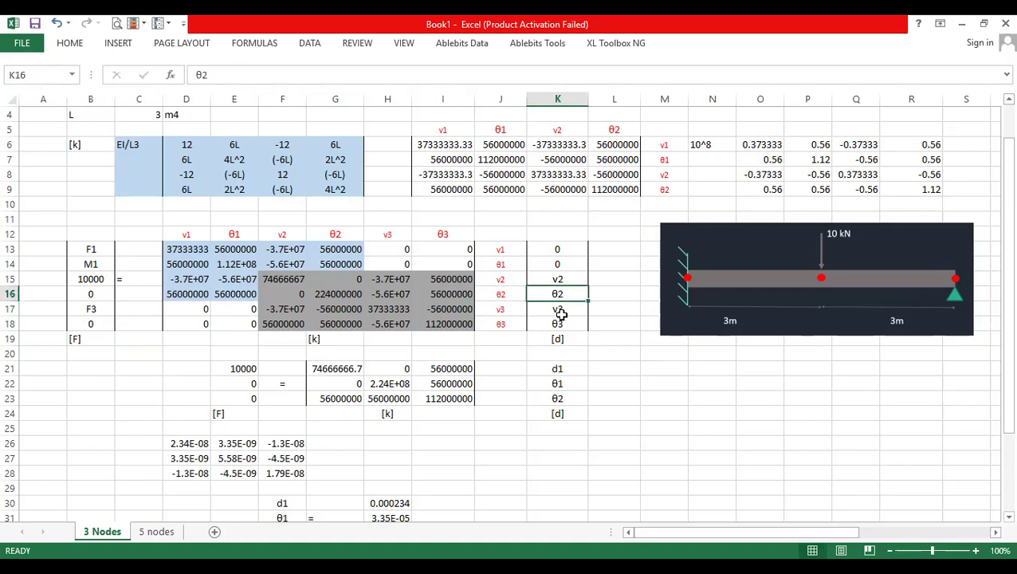
left_click(562, 312)
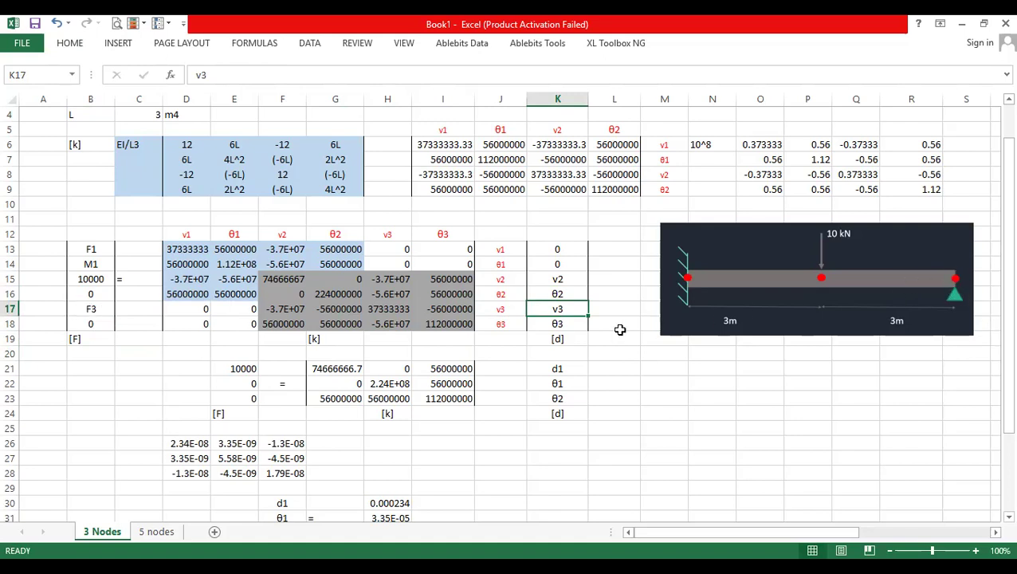
type("0")
left_click(557, 324)
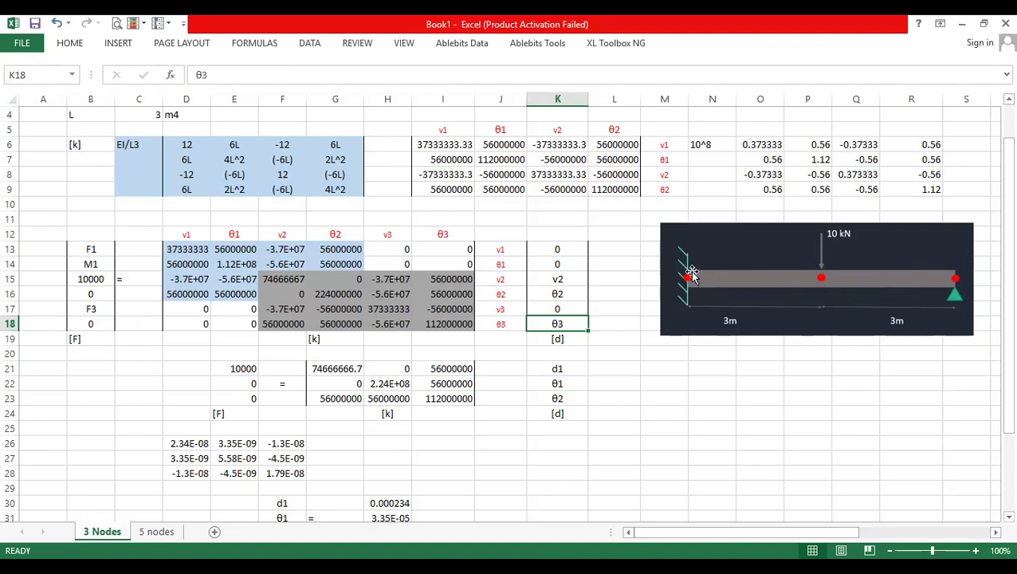
- Clear the fill colour from the global stiffness matrix D13:I18
left_click(93, 247)
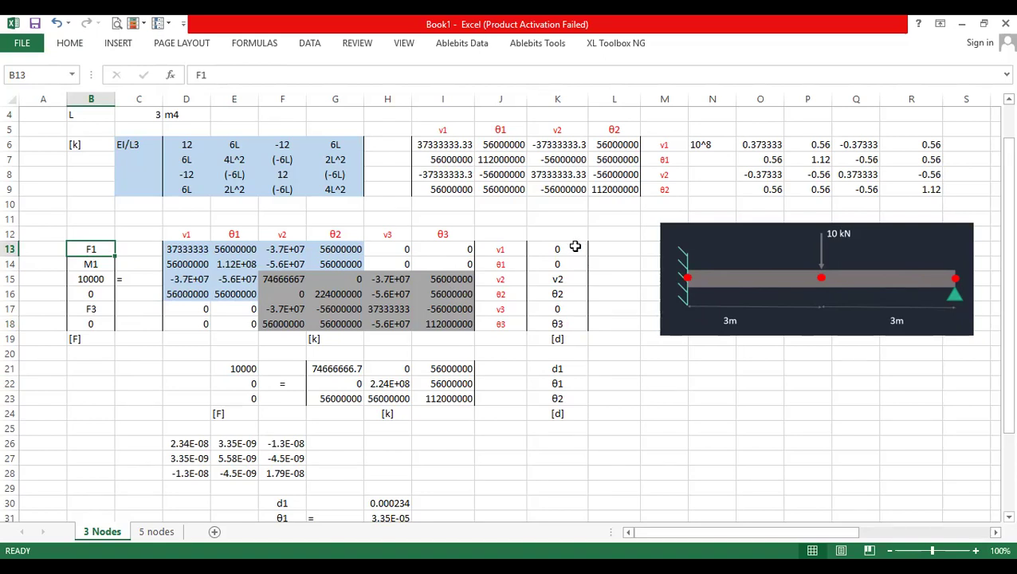
left_click(120, 44)
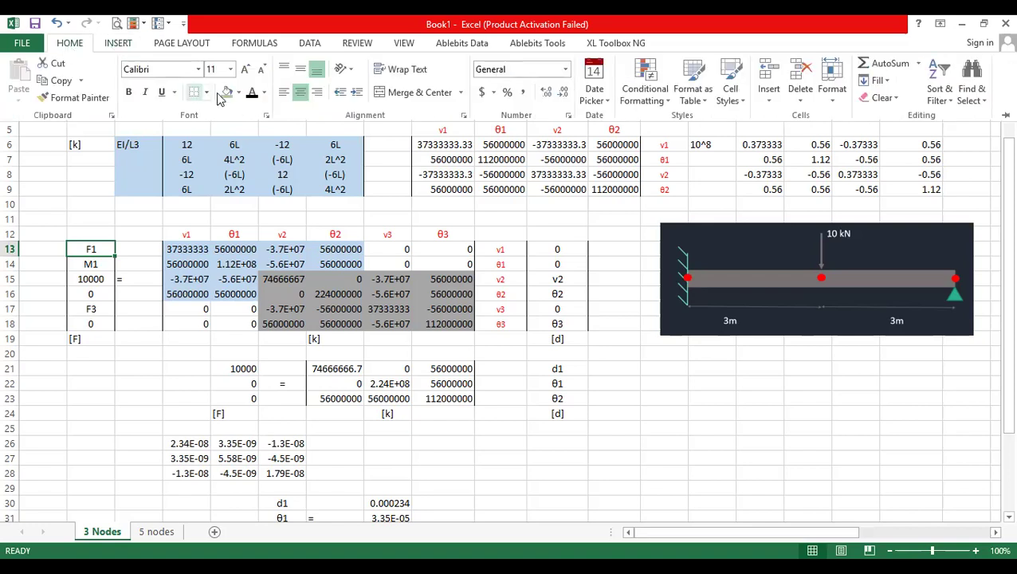
left_click_drag(185, 248, 442, 323)
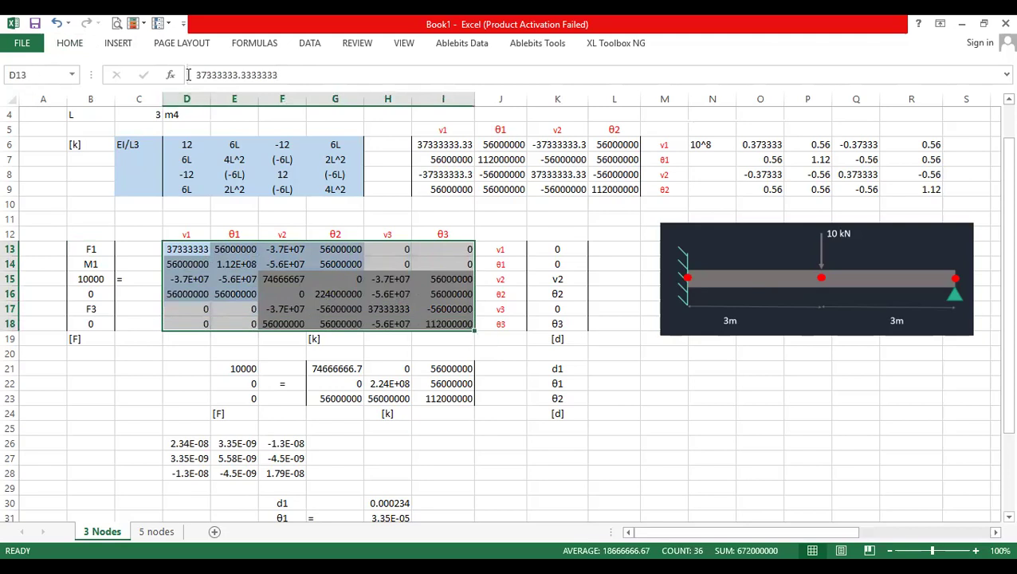
left_click(70, 45)
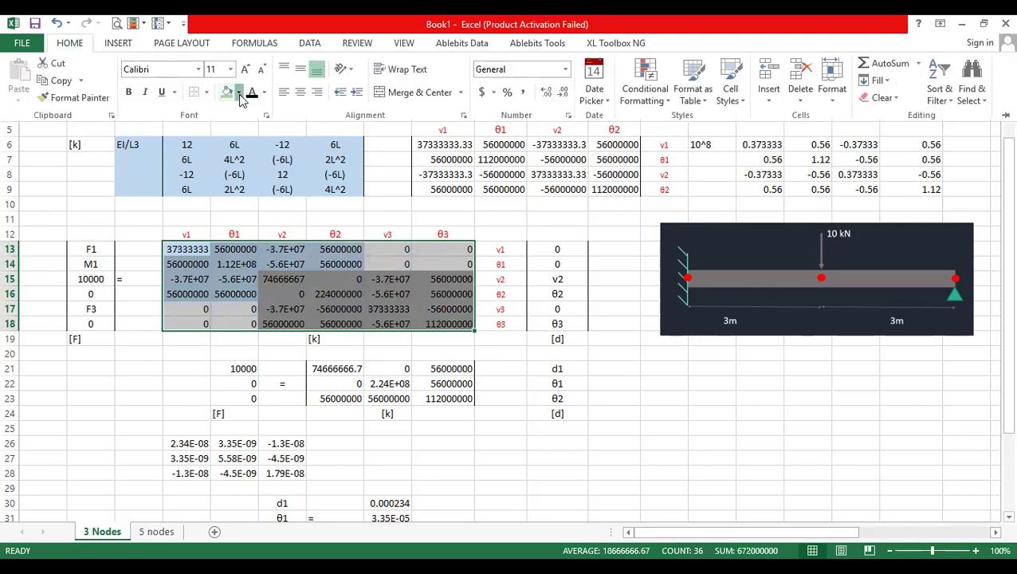
left_click(239, 92)
left_click(274, 230)
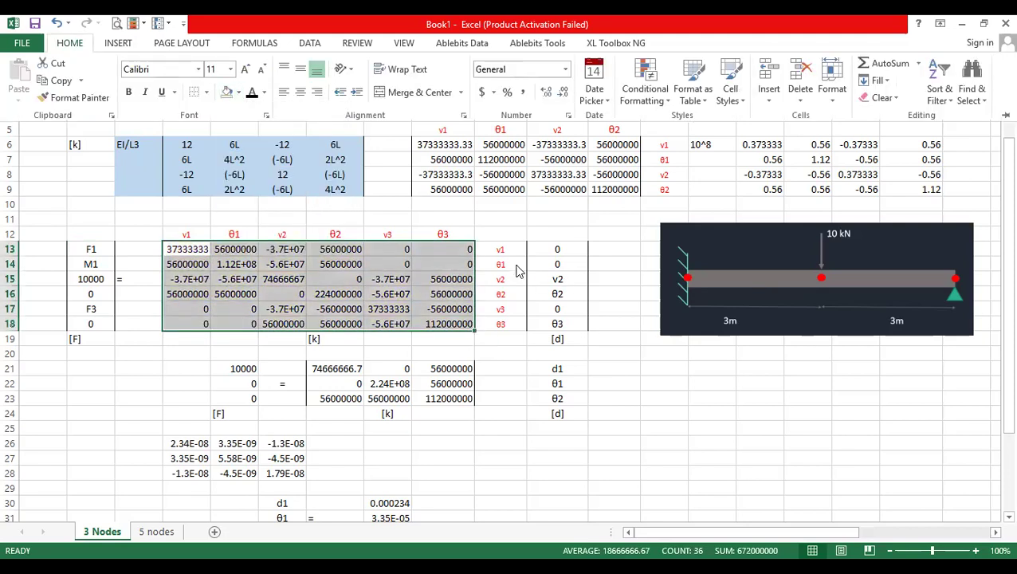
left_click(559, 251)
left_click_drag(556, 248, 531, 251)
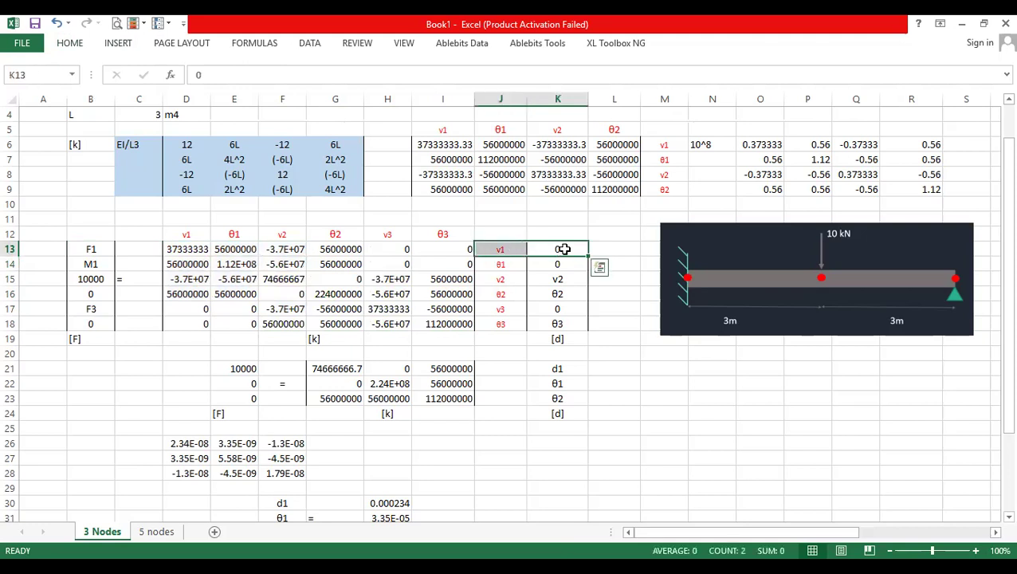
left_click(565, 250)
left_click_drag(528, 248, 190, 254)
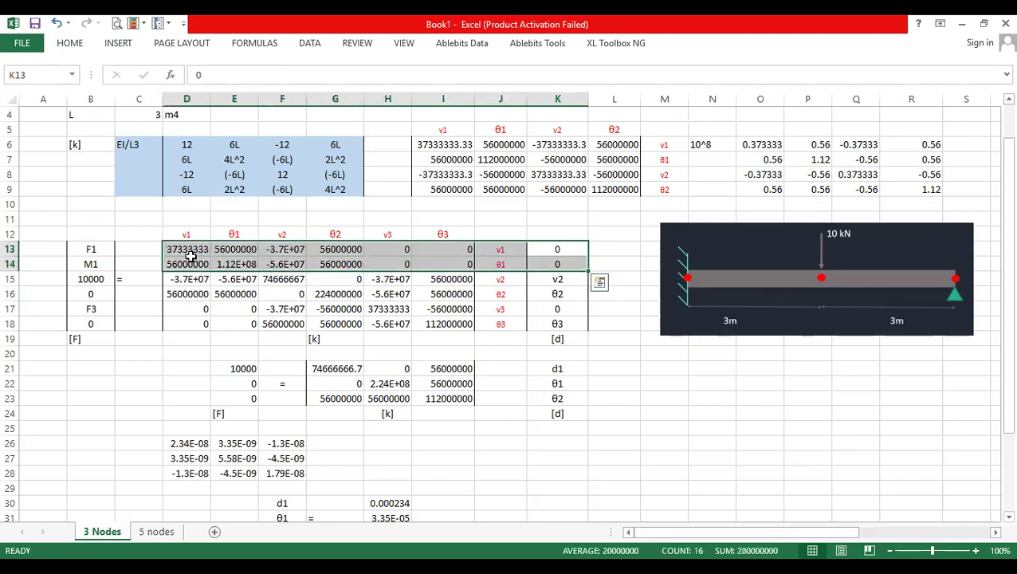
left_click(191, 258)
- Shade the v1, θ1 and v3 rows (B:K, rows 13, 14, 17) and columns (D, E, H, rows 12–18) with dark blue-gray fill
left_click_drag(543, 248, 195, 323)
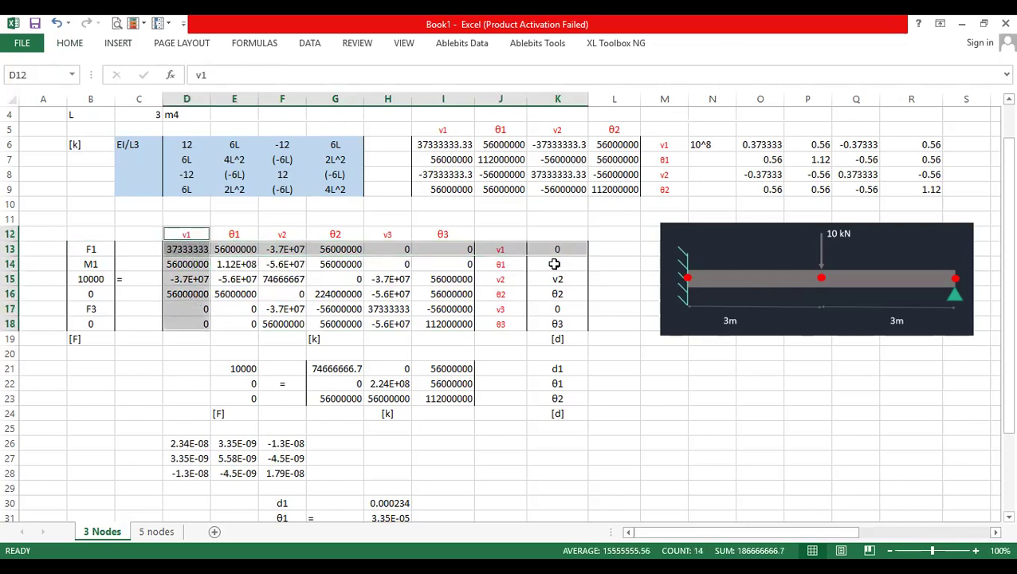
left_click_drag(575, 264, 102, 266)
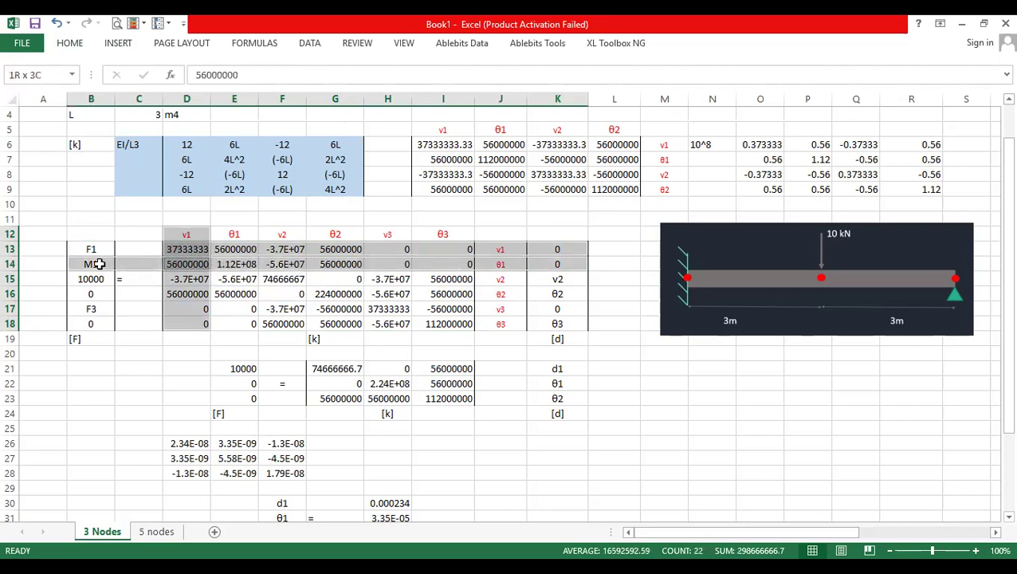
left_click_drag(188, 250, 98, 251)
left_click_drag(237, 229, 239, 324)
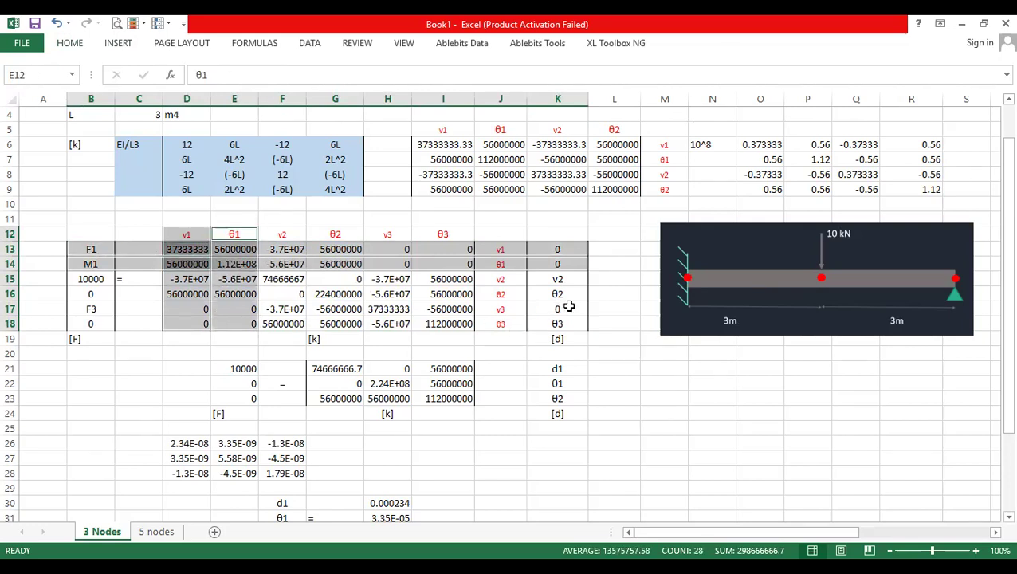
left_click_drag(580, 308, 102, 310)
left_click_drag(383, 232, 394, 325)
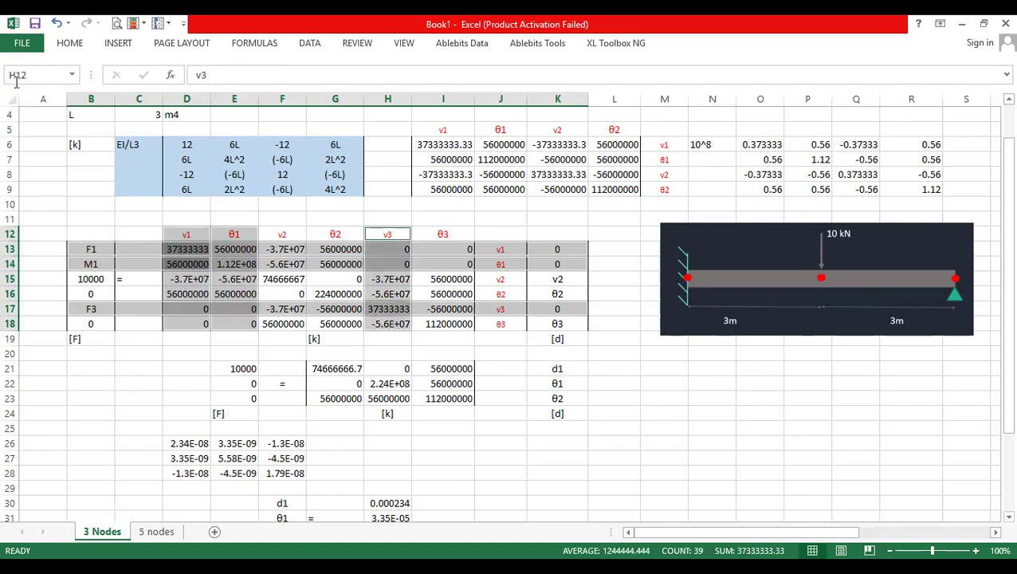
left_click(70, 45)
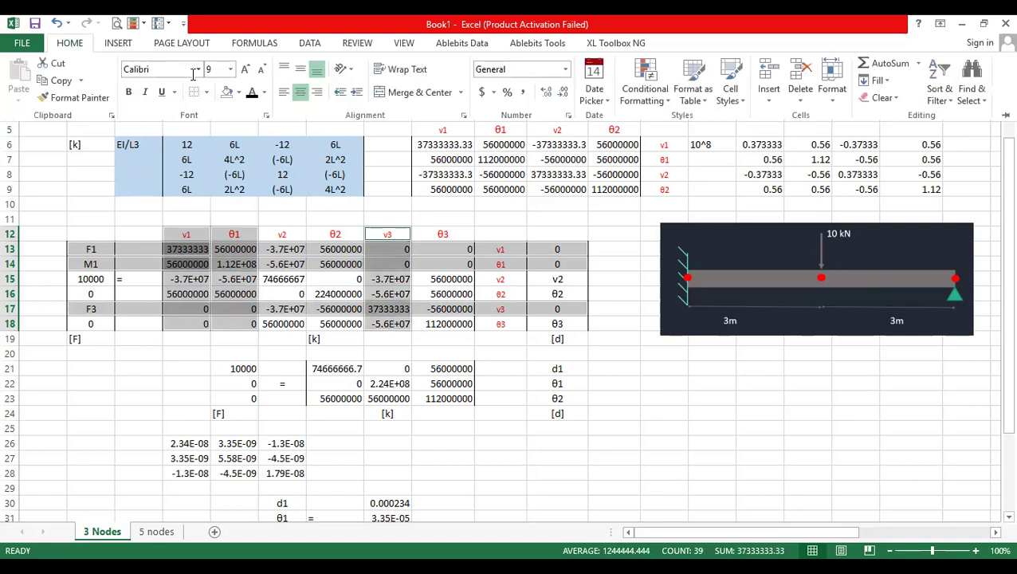
left_click(239, 93)
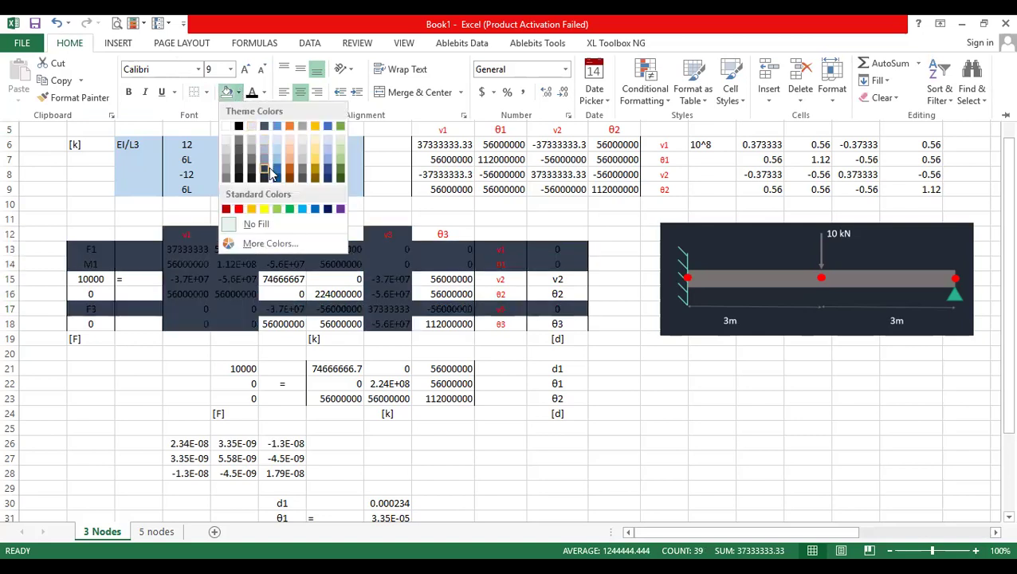
left_click(455, 442)
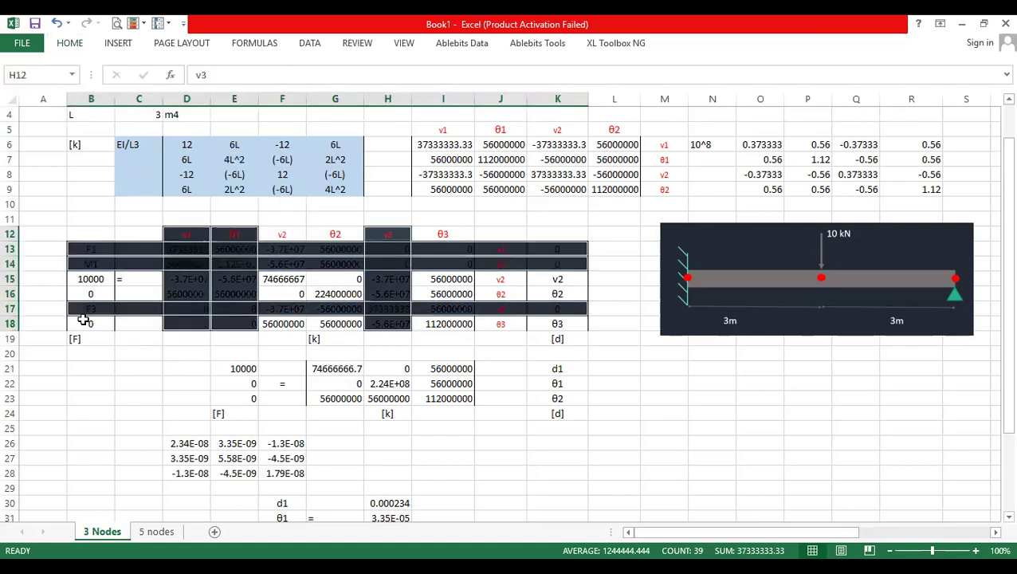
- Compare the reduced force vector E21:E23 and stiffness matrix G21:I23 with the unshaded entries of the global equation
left_click(98, 281)
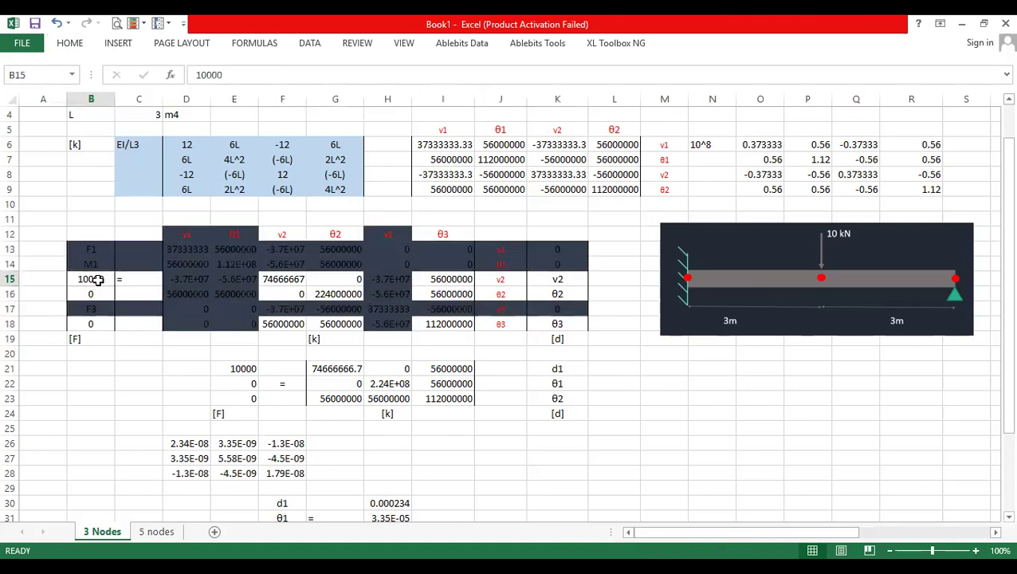
left_click(246, 367)
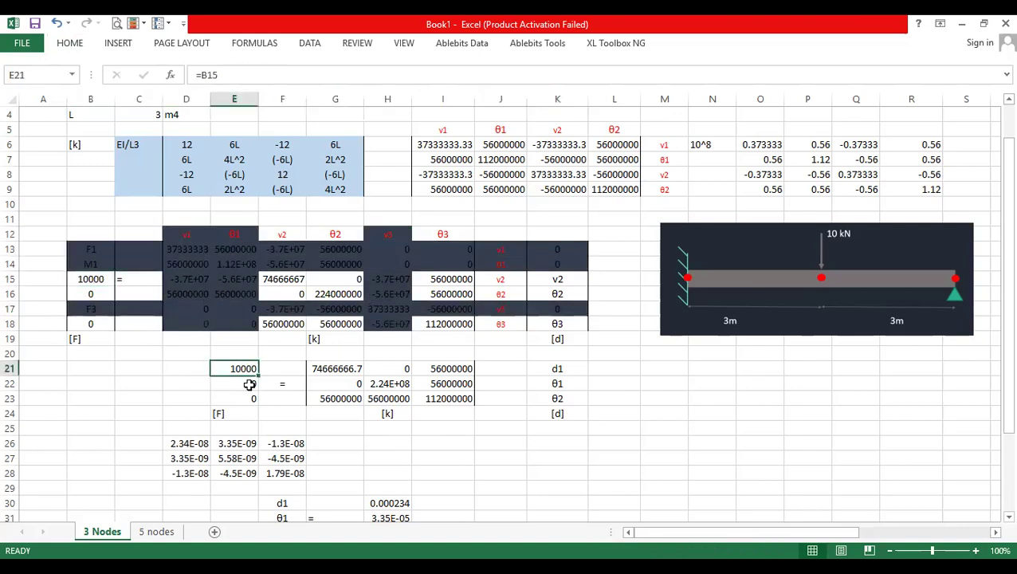
left_click(249, 386)
left_click(251, 400)
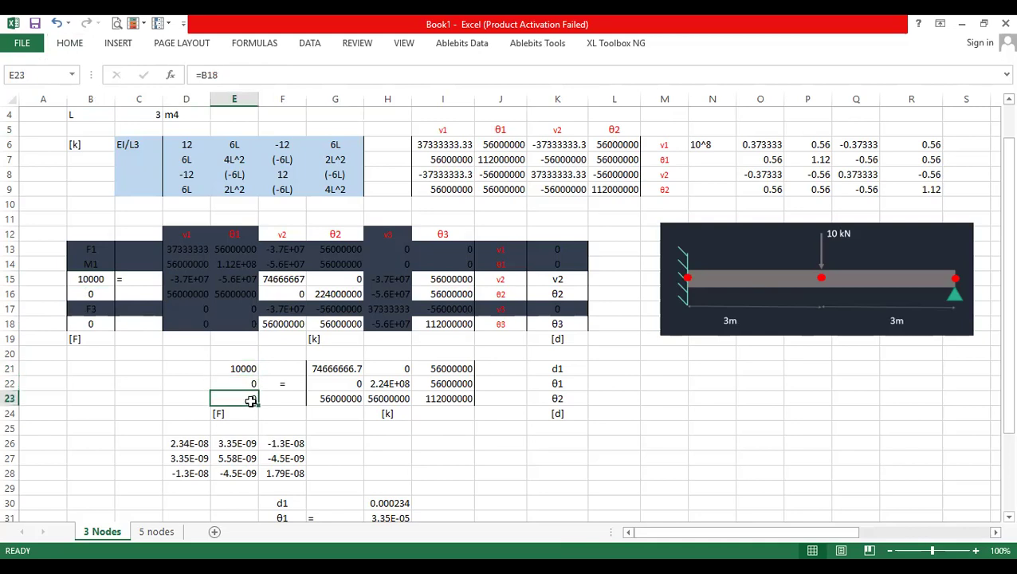
left_click_drag(287, 277, 336, 295)
left_click_drag(335, 369, 382, 384)
left_click_drag(279, 324, 342, 324)
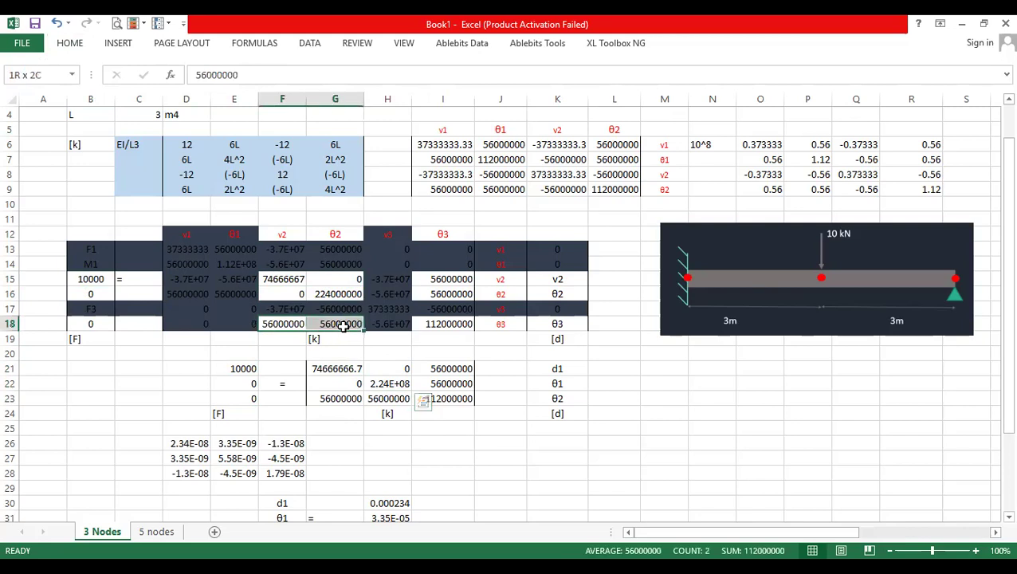
left_click(337, 400)
left_click_drag(452, 281, 451, 294)
left_click_drag(451, 369, 452, 386)
left_click(453, 324)
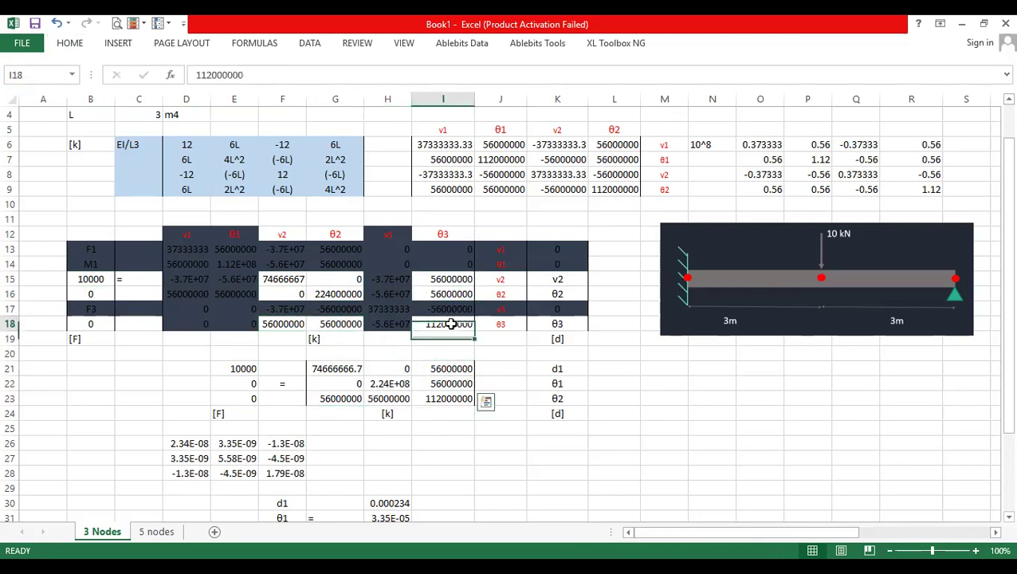
left_click(460, 401)
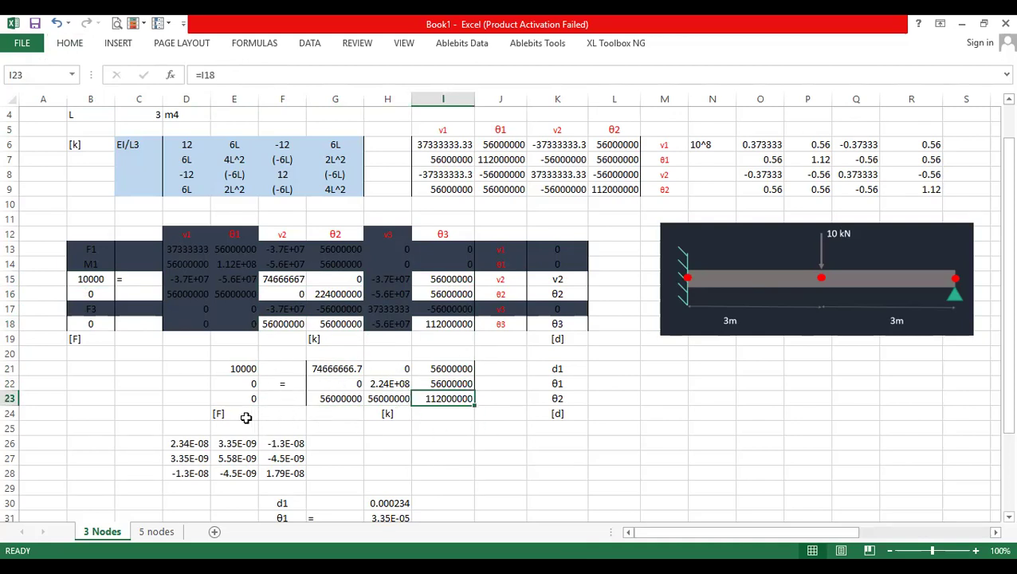
- Center the [F], [k] and [d] labels in E24:K24 horizontally
left_click_drag(217, 416, 536, 406)
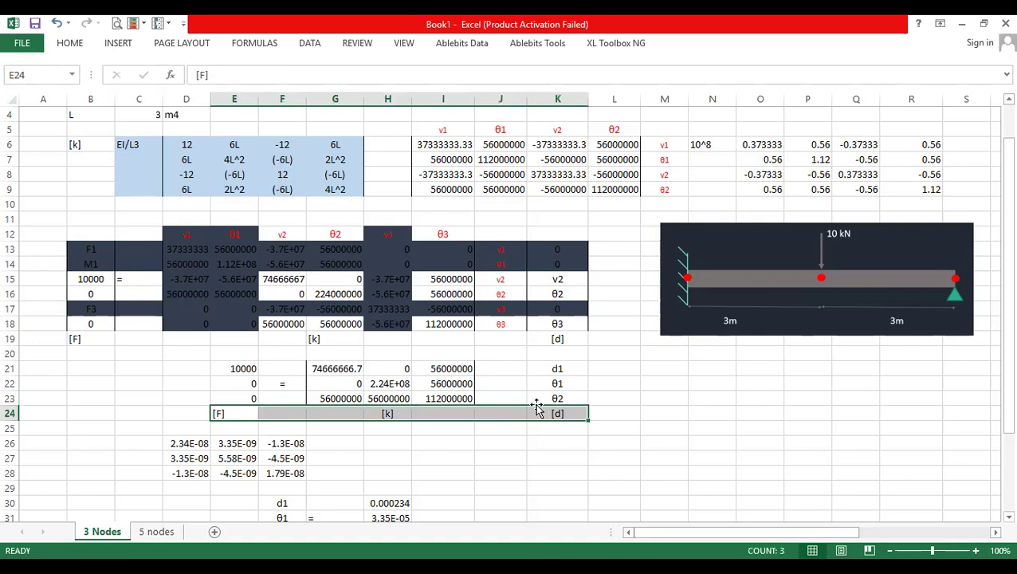
left_click(70, 44)
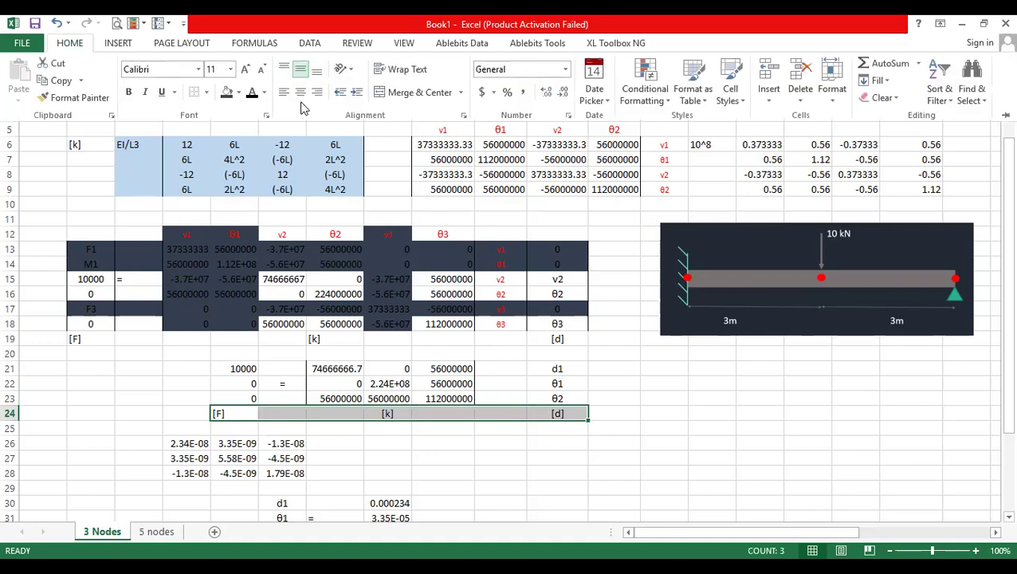
left_click(301, 93)
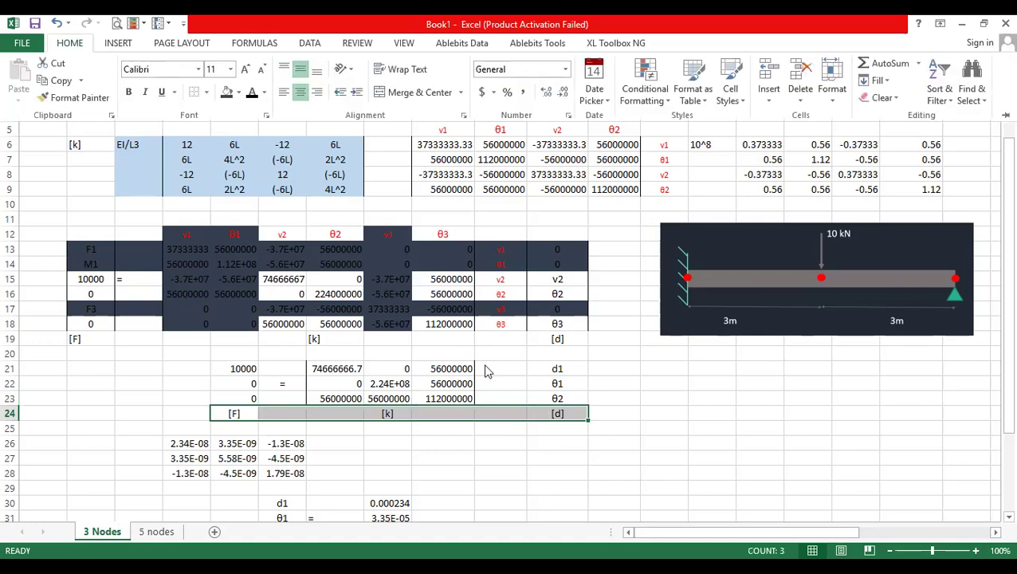
- Replace the reduced displacement vector labels in K21:K23 with v2, θ2 and θ3 copied from K15, K16 and K18
left_click(558, 368)
left_click_drag(562, 281, 567, 303)
key("ctrl+c")
left_click(560, 368)
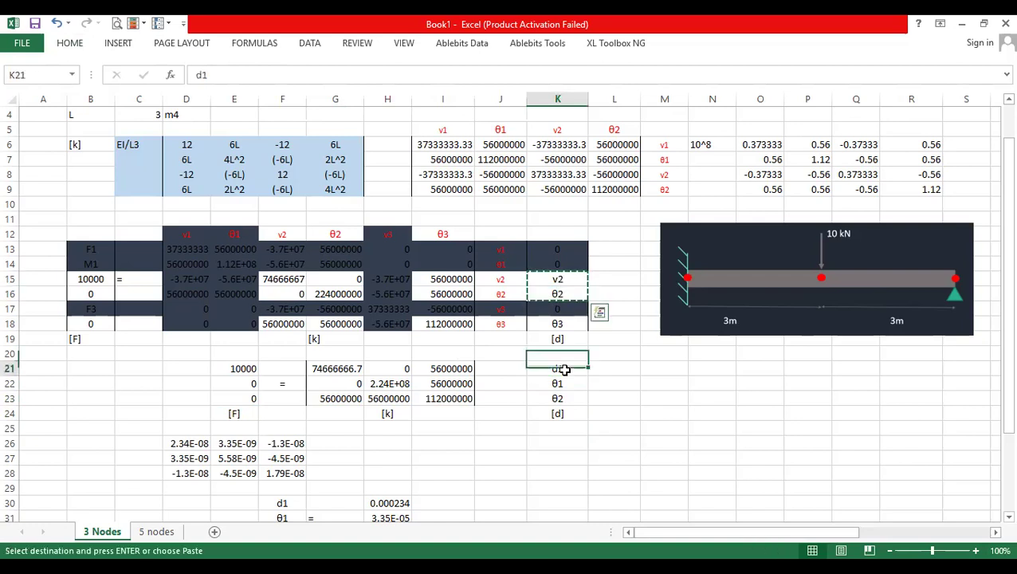
key("ctrl+v")
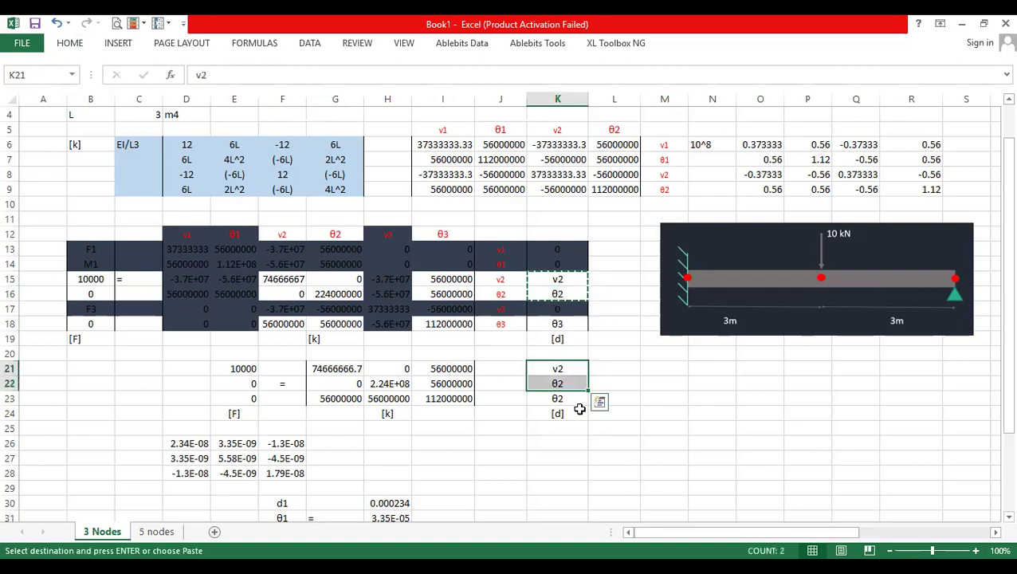
left_click(562, 325)
key("ctrl+c")
left_click(571, 396)
key("ctrl+v")
left_click(632, 401)
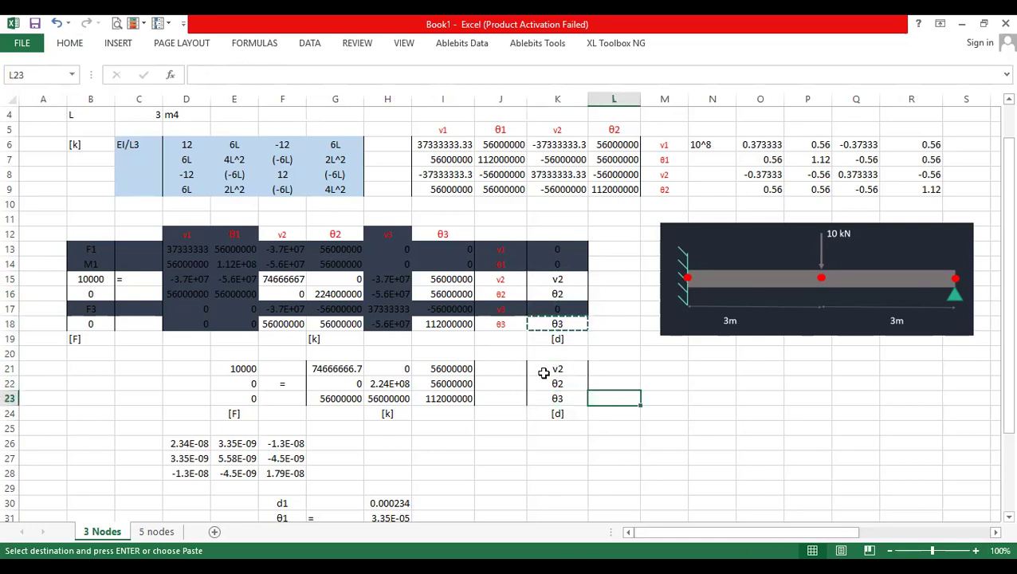
- Examine the reduced equation's displacement vector K21:K23, force vector E21:E23 and stiffness matrix G21:I23
left_click_drag(557, 364, 558, 394)
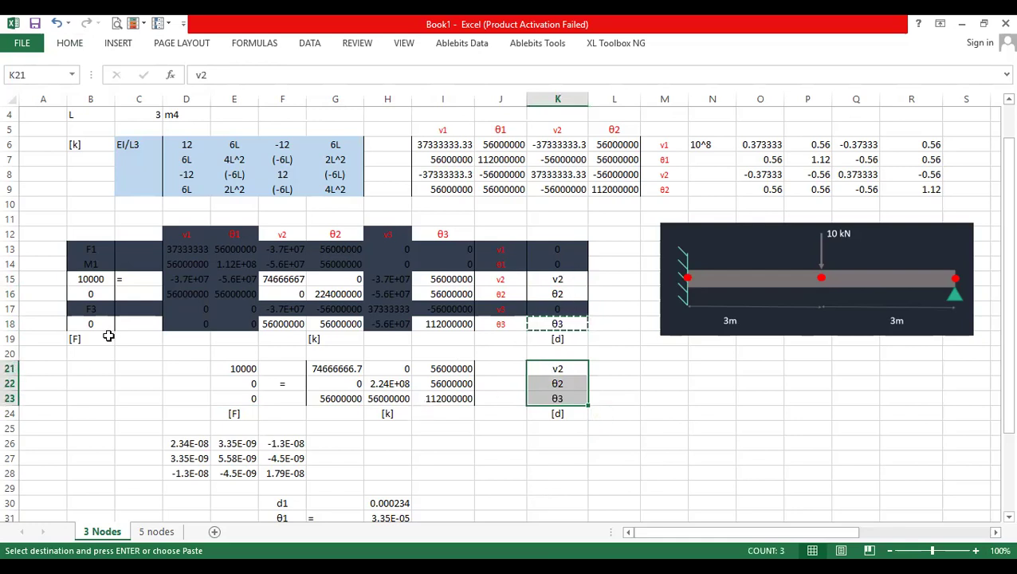
left_click_drag(237, 364, 234, 394)
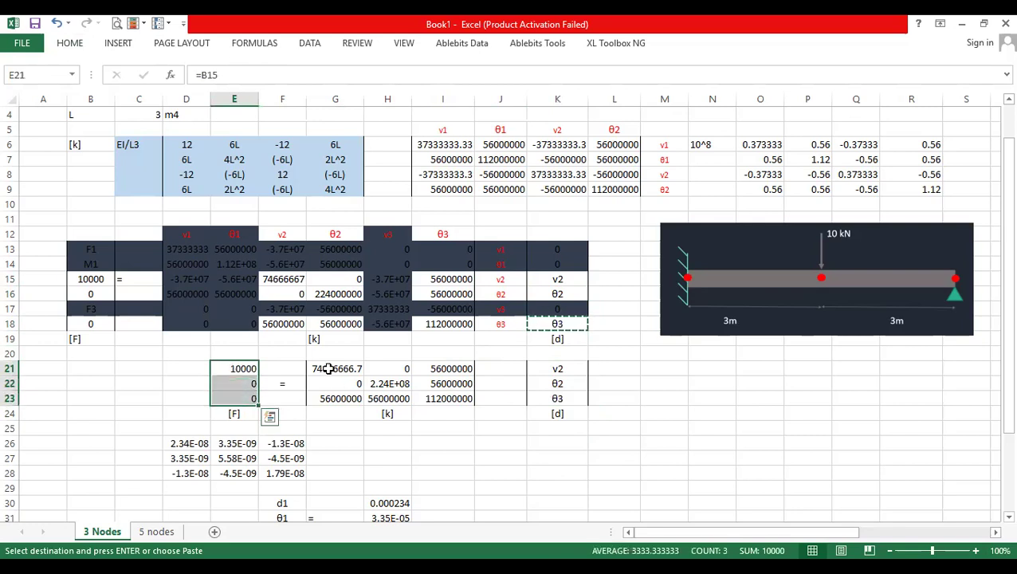
left_click_drag(328, 369, 465, 397)
left_click_drag(563, 365, 572, 399)
left_click_drag(231, 368, 230, 400)
left_click_drag(330, 368, 460, 394)
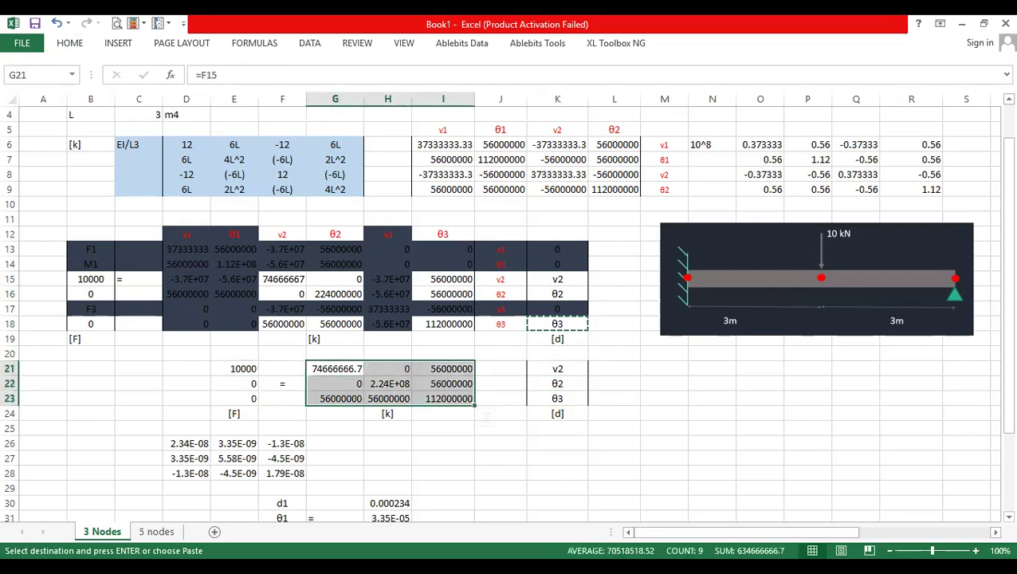
- Delete the existing inverse matrix from D26:F28
scroll(294, 446, "down", 1)
left_click_drag(177, 401, 285, 428)
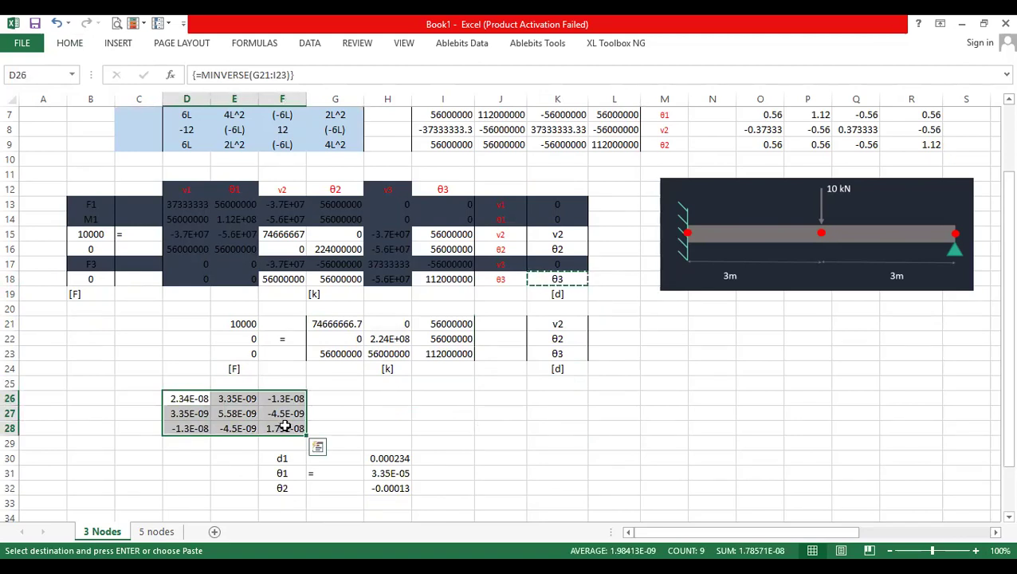
key("Delete")
left_click(334, 392)
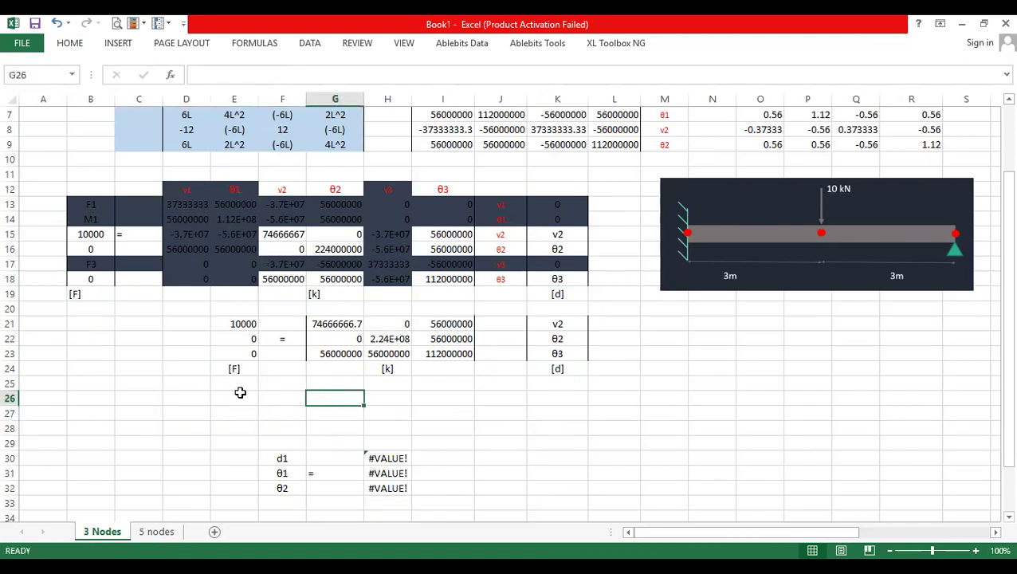
- Enter the array formula =MINVERSE(G21:I23) across D26:F28 to invert the reduced stiffness matrix
left_click(179, 398)
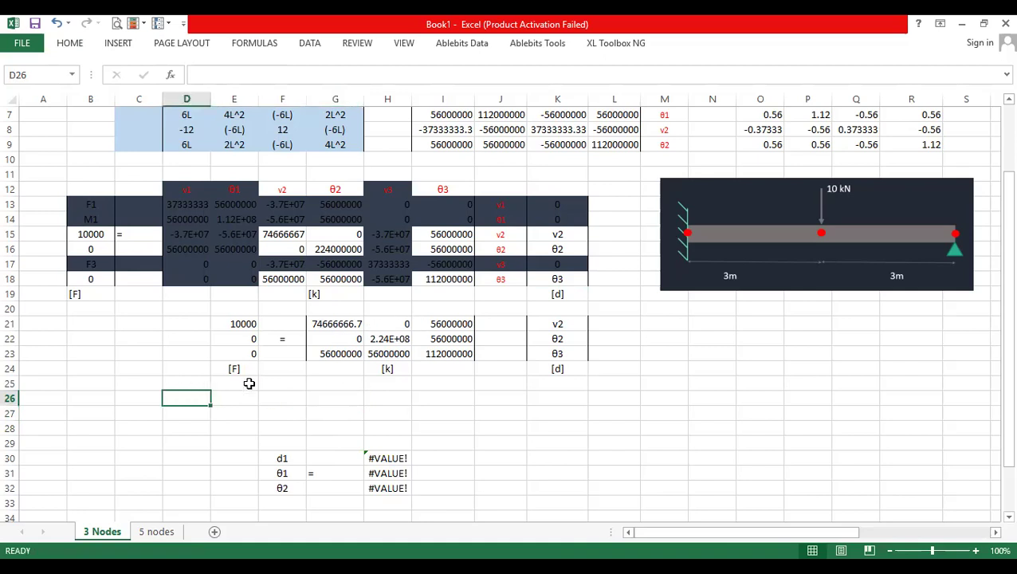
left_click_drag(172, 395, 283, 429)
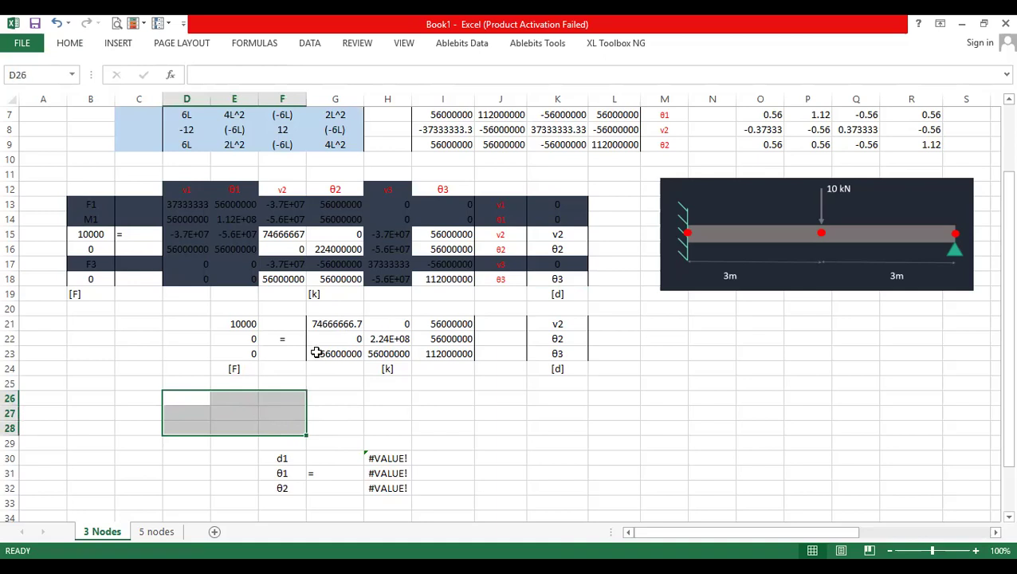
type("=")
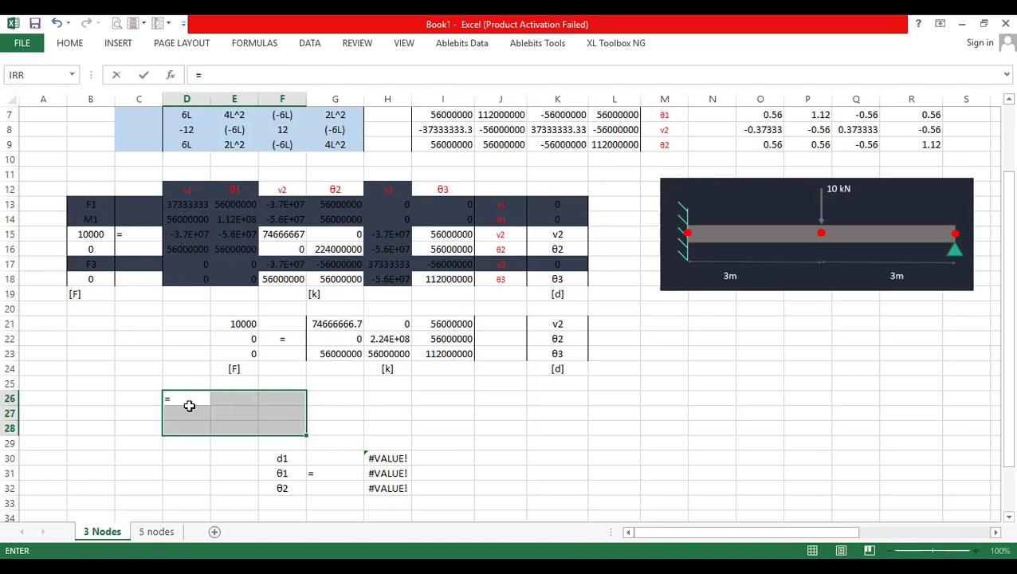
type("min")
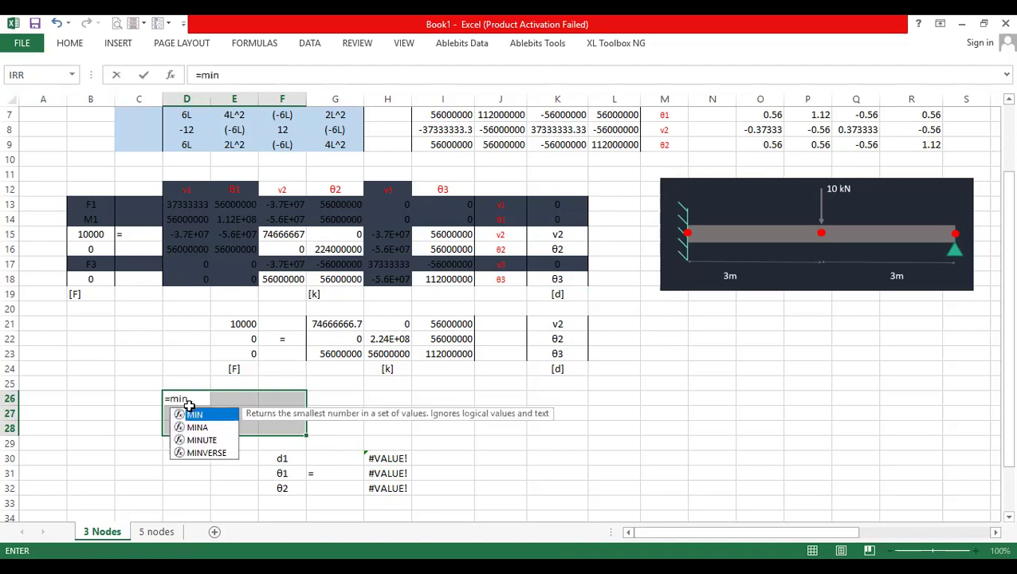
left_click(217, 456)
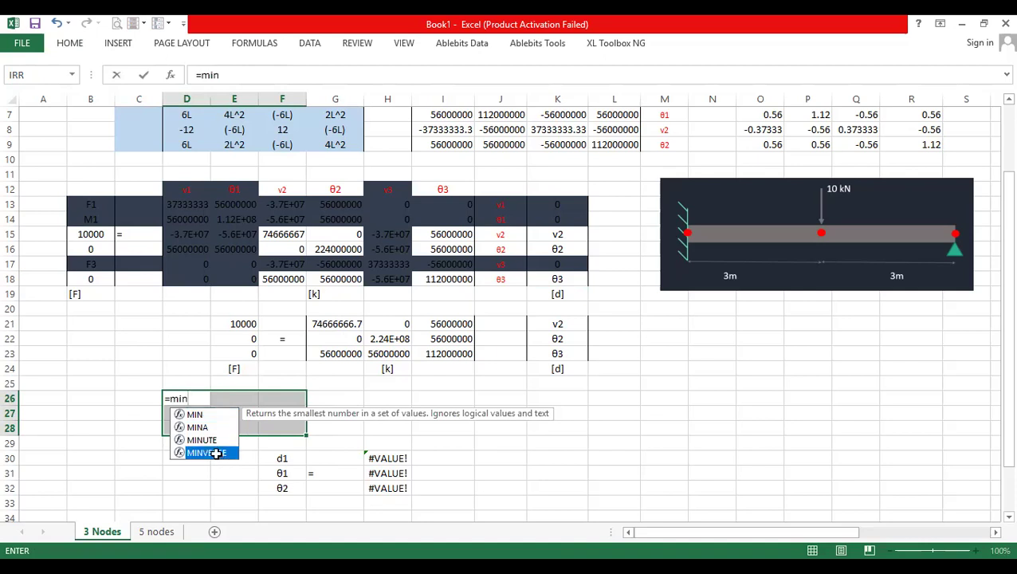
double_click(216, 453)
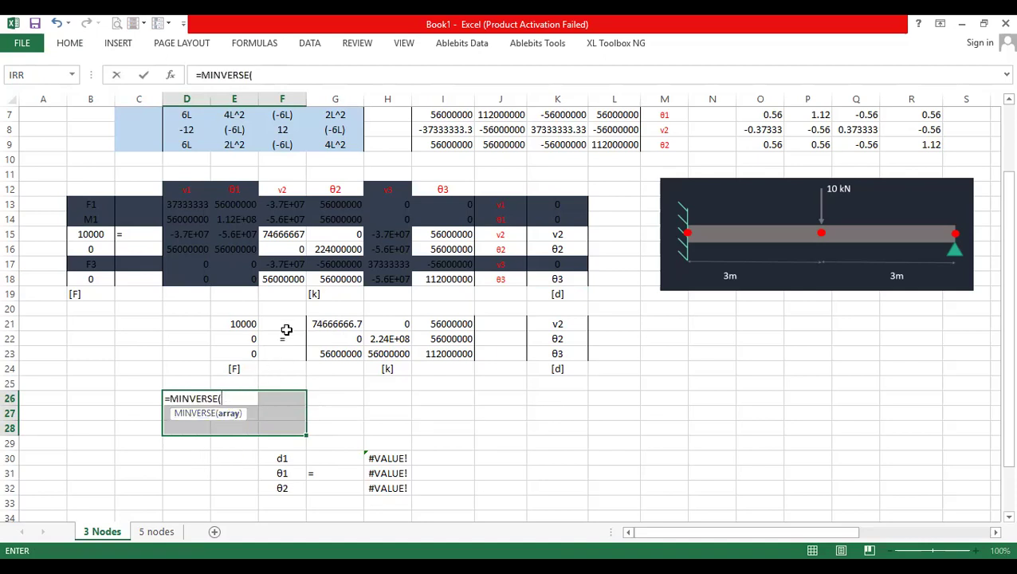
left_click(340, 325)
left_click_drag(340, 324, 356, 333)
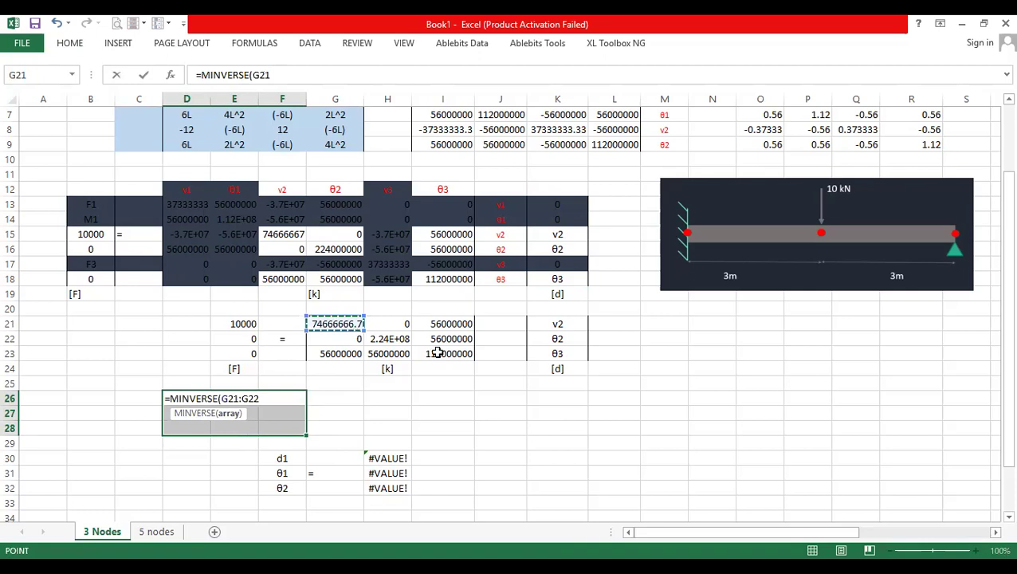
left_click_drag(437, 352, 440, 354)
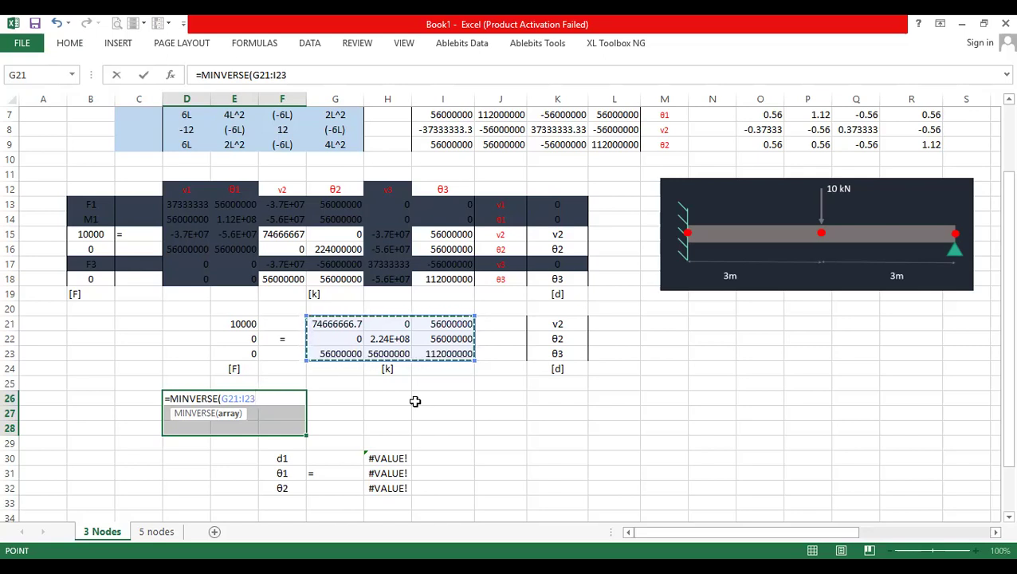
key("ctrl+shift+Return")
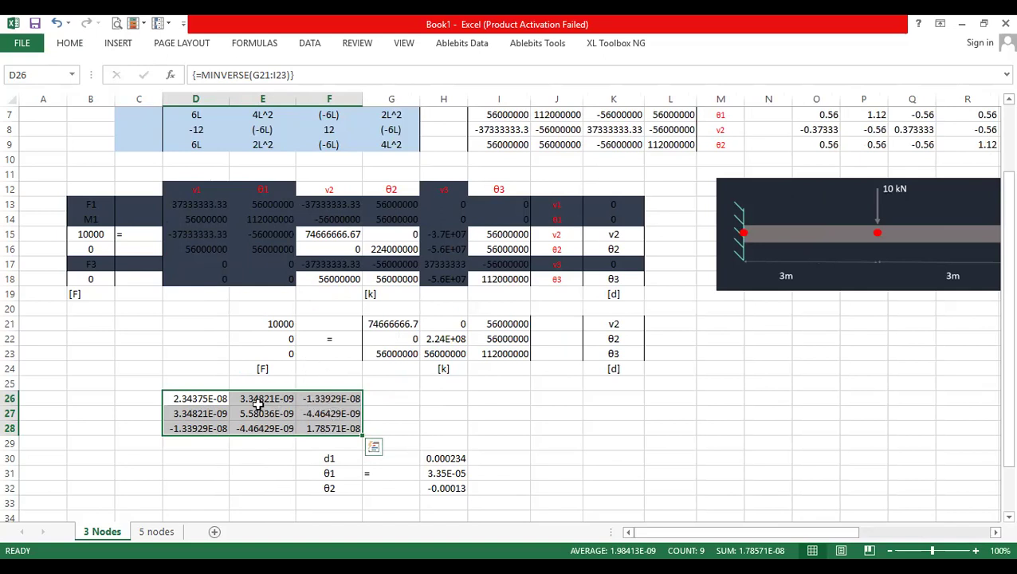
- Copy the reduced force vector E21:E23 into H26:H28 beside the inverse matrix
left_click_drag(267, 324, 275, 353)
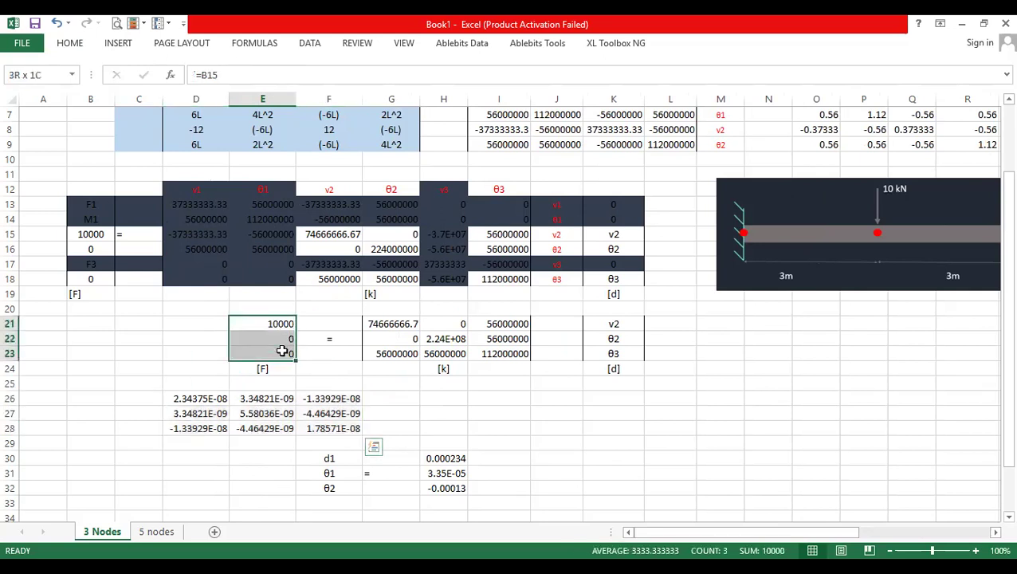
key("ctrl+c")
left_click(439, 393)
key("ctrl+v")
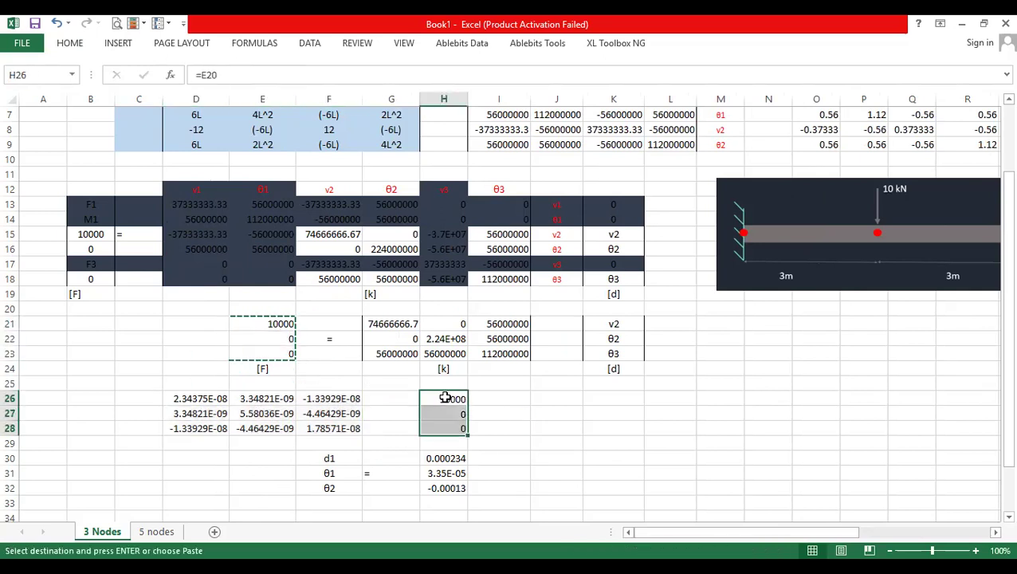
- Paste the copied reduced force vector into H26:H28 as values only
right_click(446, 400)
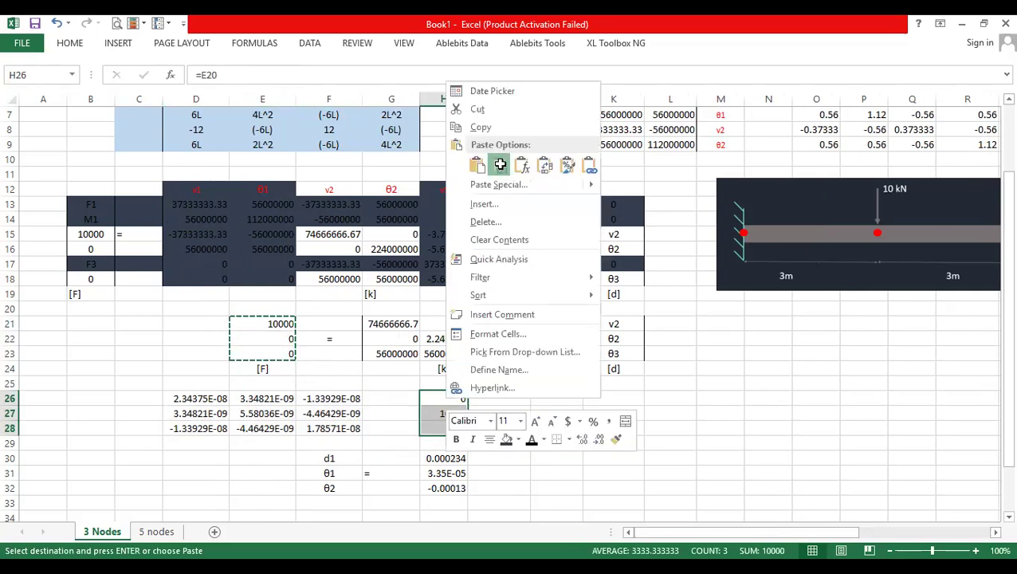
left_click(500, 164)
- Delete the existing displacement results from H30:H32 beside the d1, θ1 and θ2 labels
left_click(453, 458)
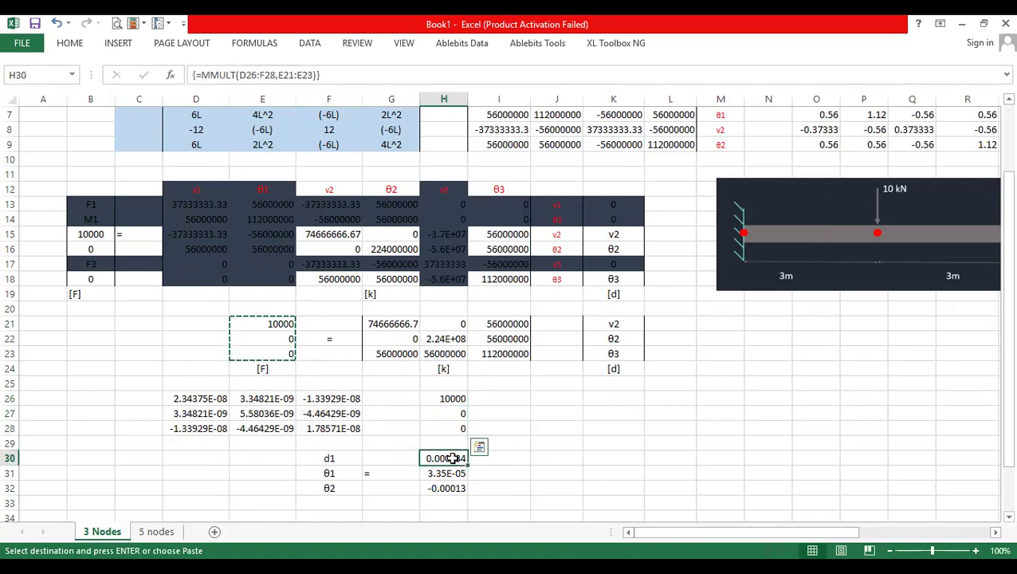
left_click_drag(453, 458, 451, 488)
key("Delete")
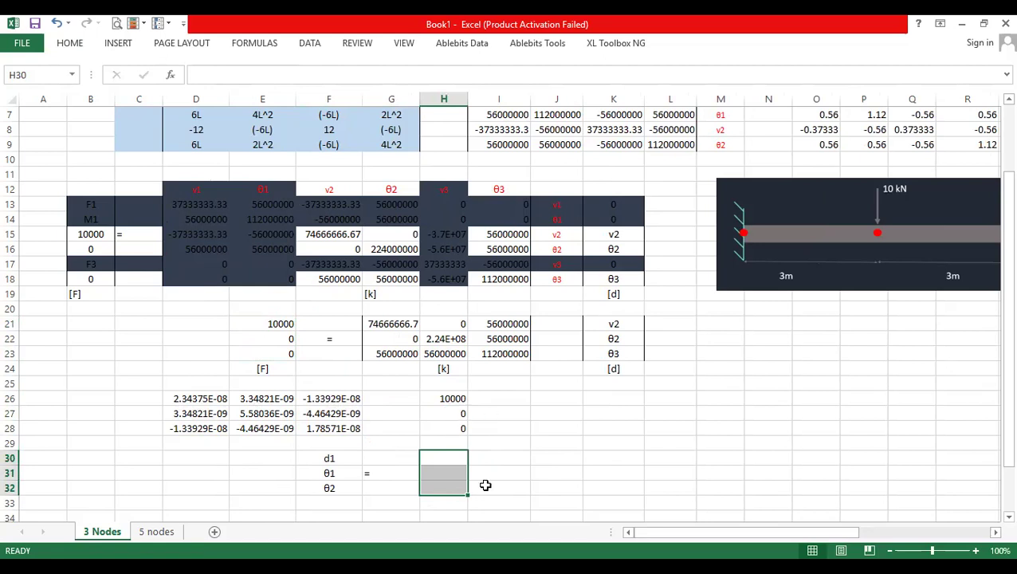
left_click(577, 472)
- Enter the array formula =MMULT(D26:F28,H26:H28) across H30:H32 to calculate the unknown displacements
left_click_drag(445, 454, 445, 488)
type("=")
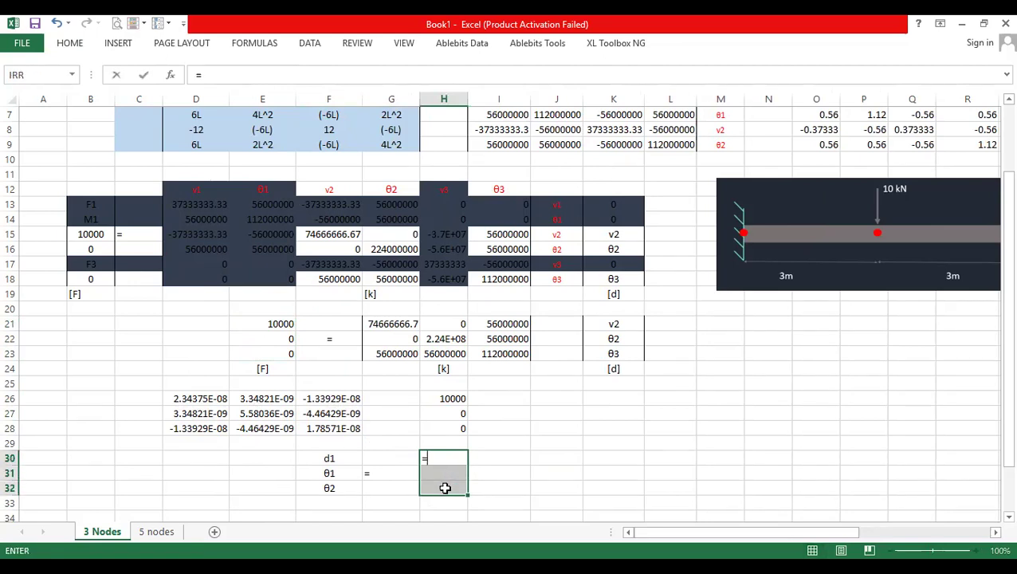
type("m")
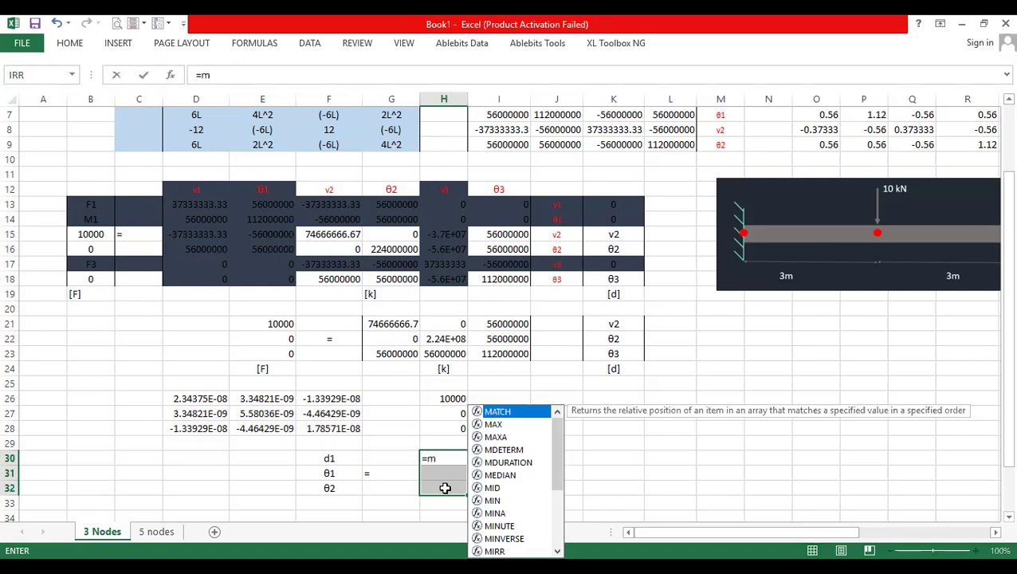
type("m")
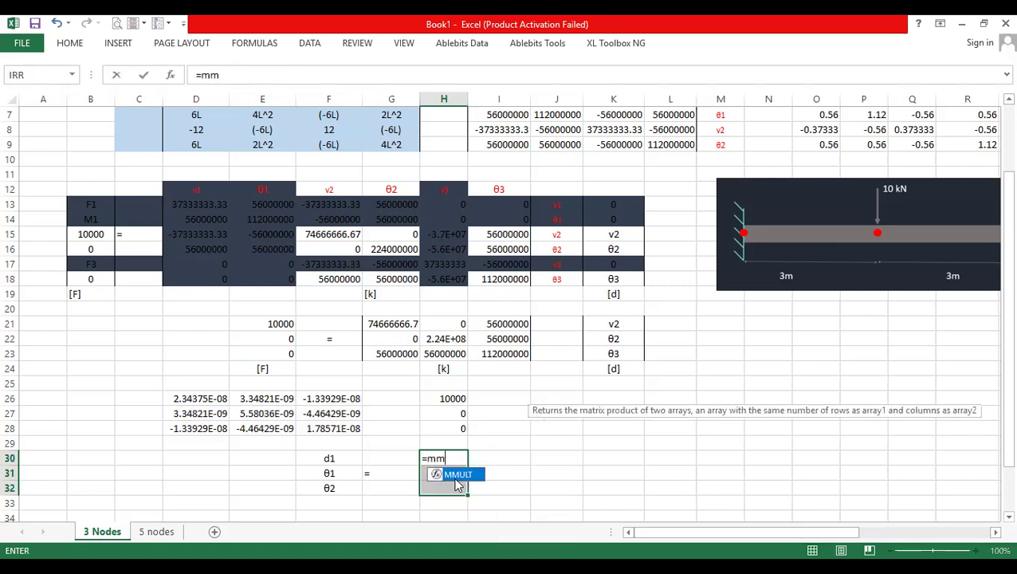
key("Tab")
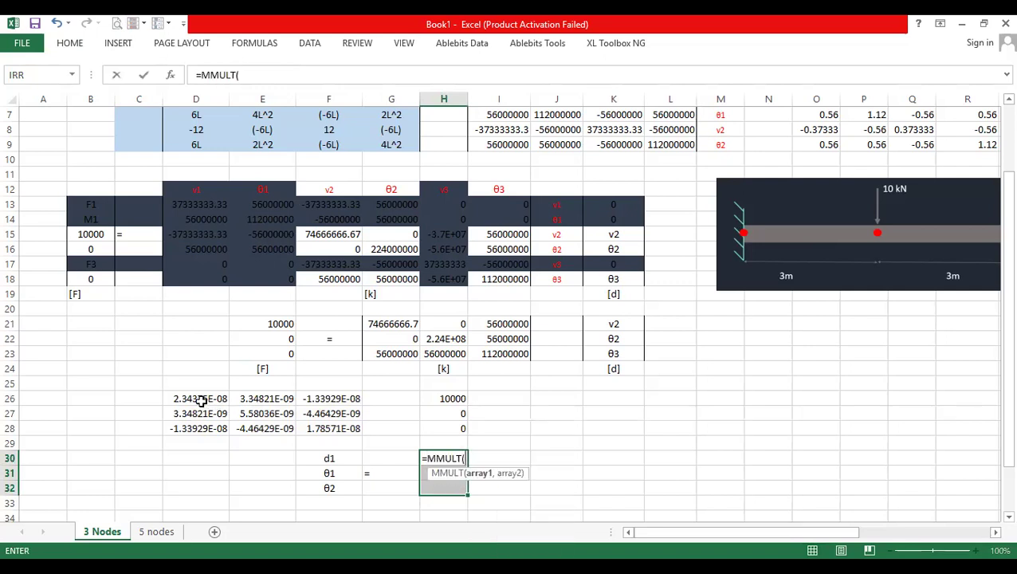
left_click(197, 399)
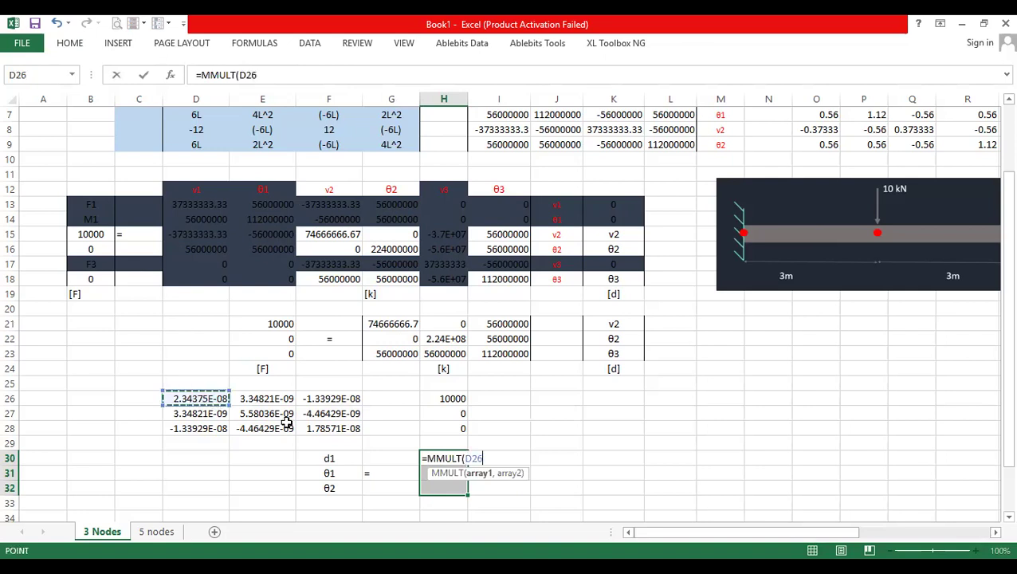
left_click(318, 428, "shift")
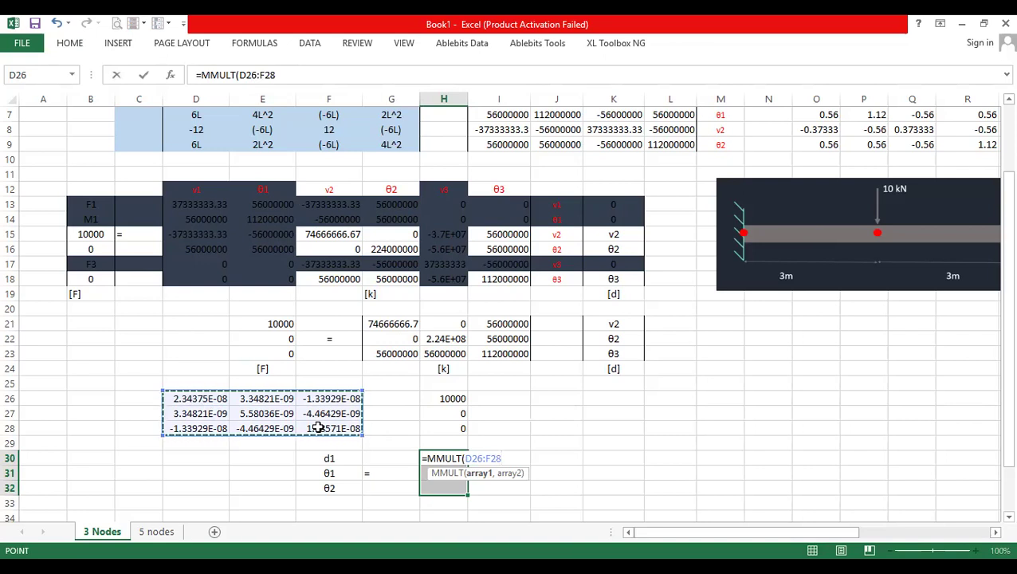
type(",")
left_click_drag(452, 398, 462, 431)
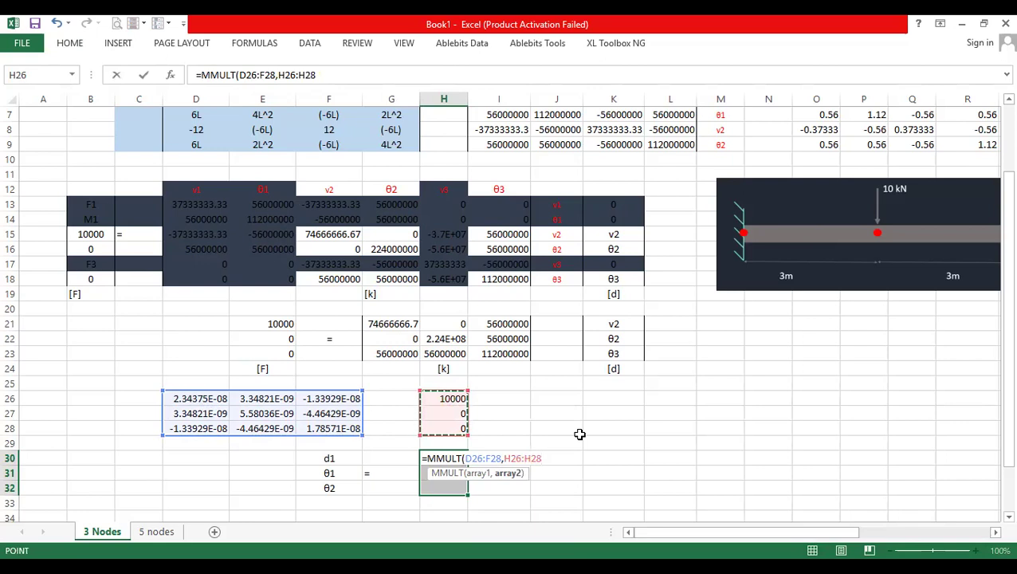
key("ctrl+shift+Return")
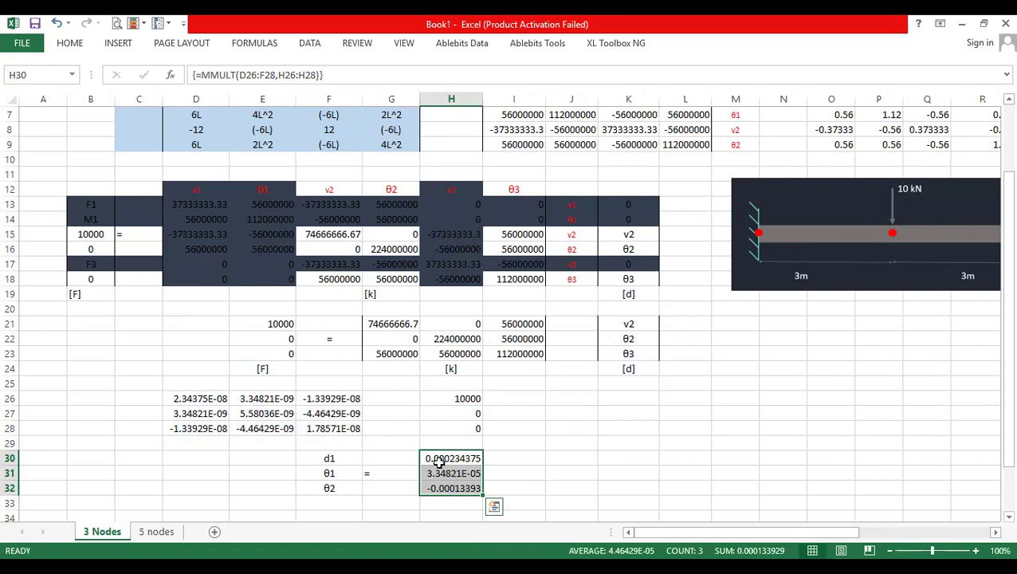
- Label the displacement results with the units m, rad and rad in I30:I32
left_click_drag(311, 459, 330, 488)
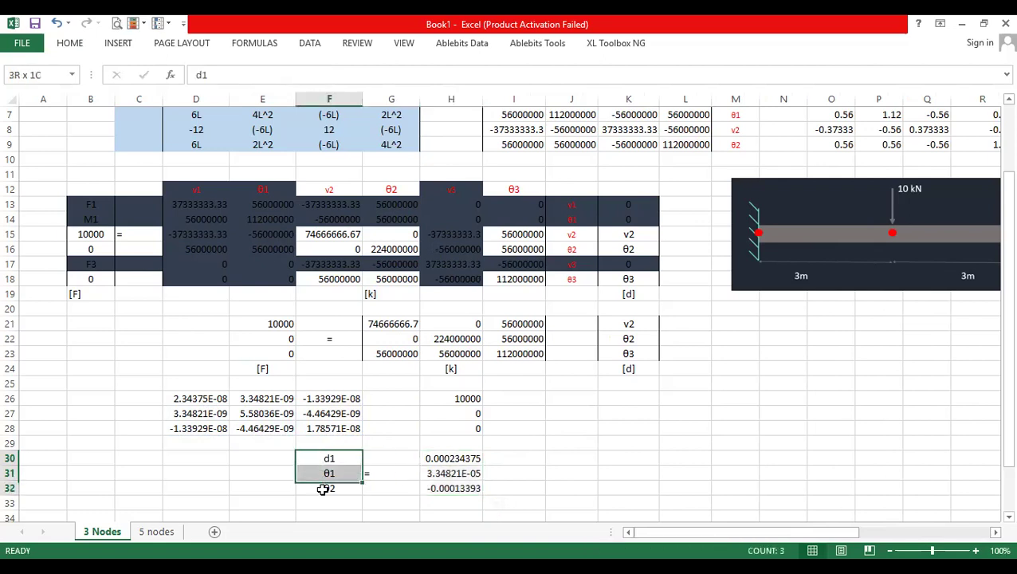
left_click(505, 460)
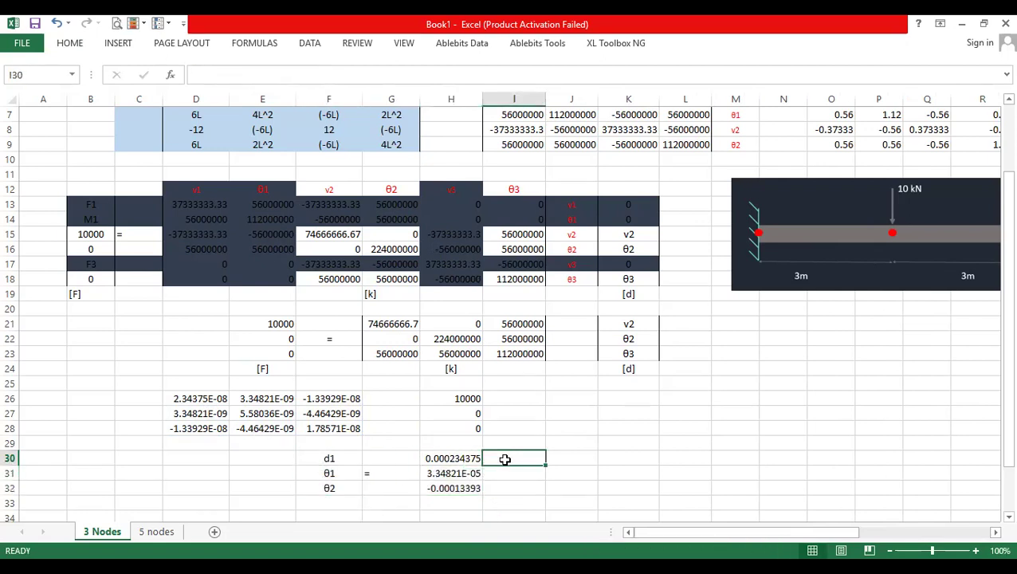
type("m")
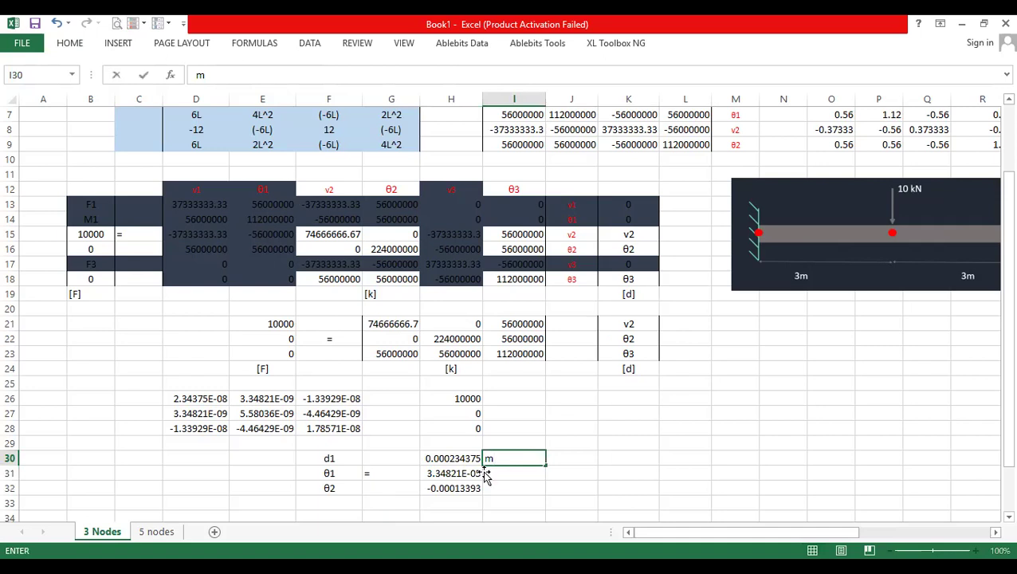
key("Return")
type("rad")
key("Return")
type("rad")
key("Return")
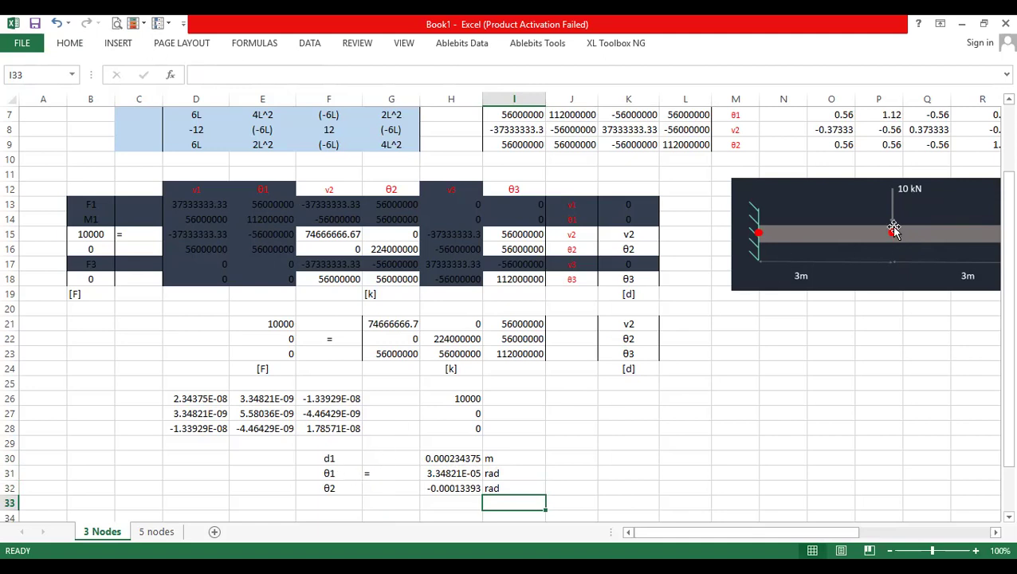
- Copy the full force–displacement equation B13:K18 into B34:K39, pasting its formatting and its contents as values
left_click_drag(811, 532, 853, 539)
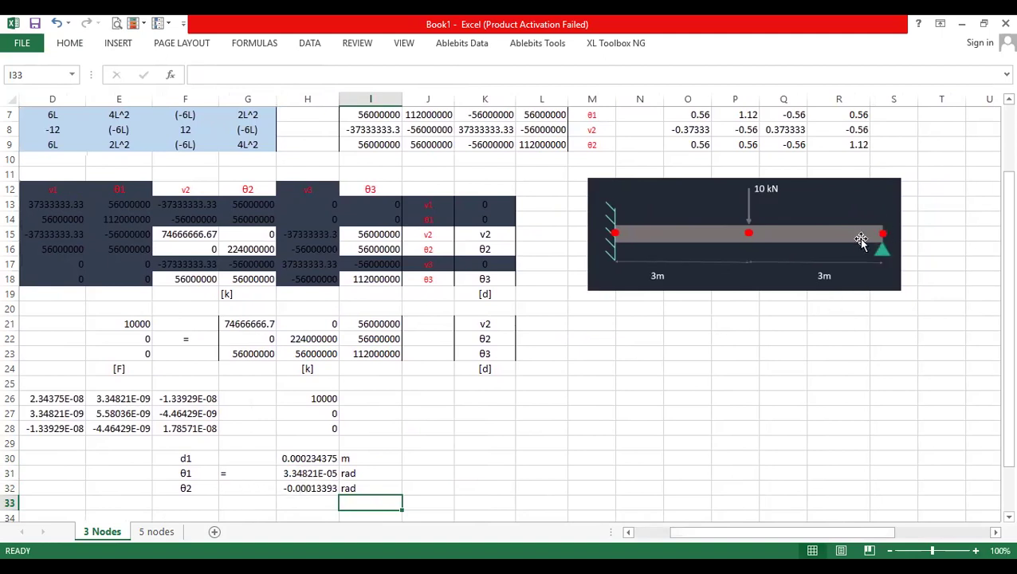
scroll(574, 361, "down", 3)
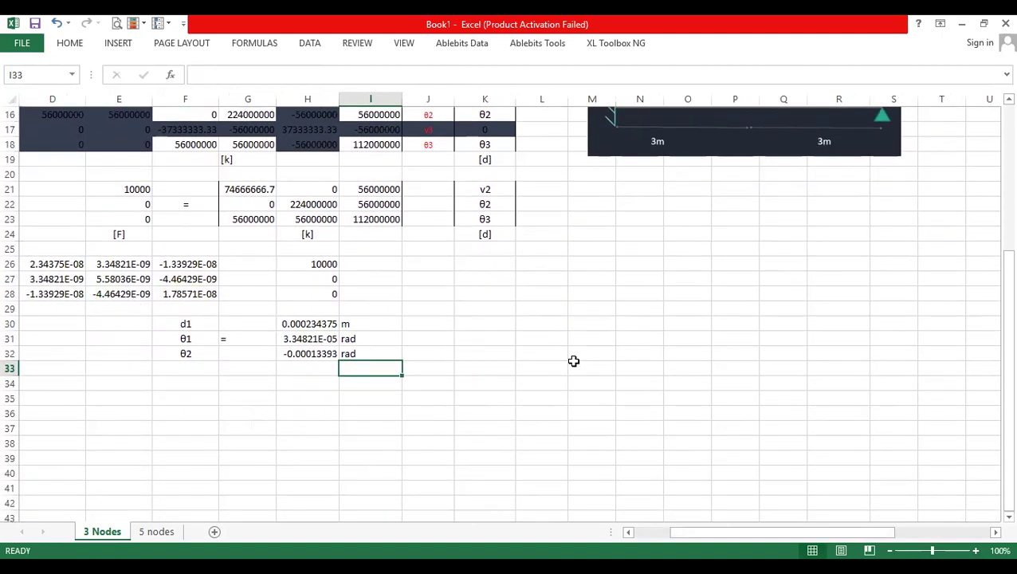
scroll(574, 361, "up", 2)
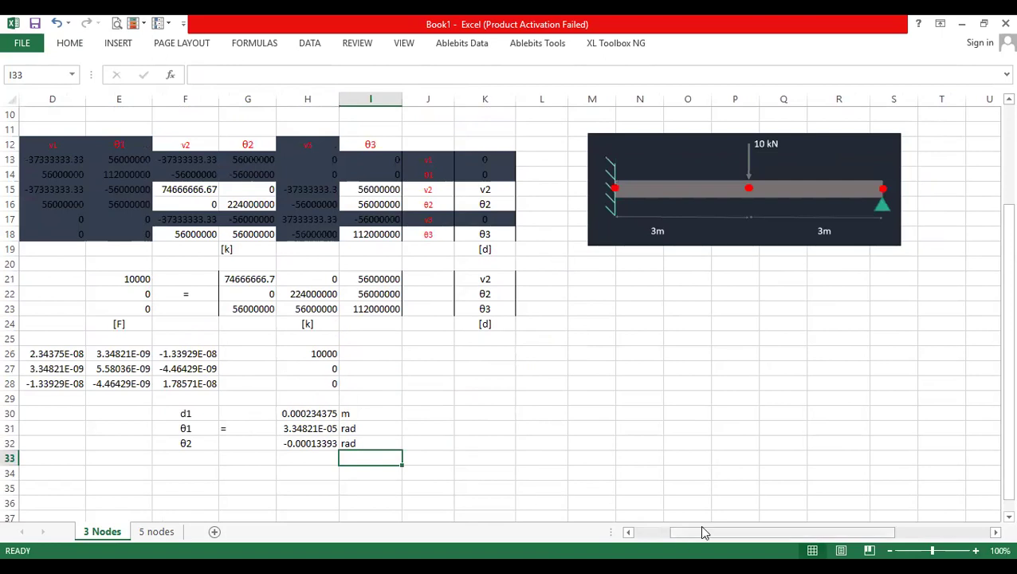
left_click_drag(704, 533, 670, 534)
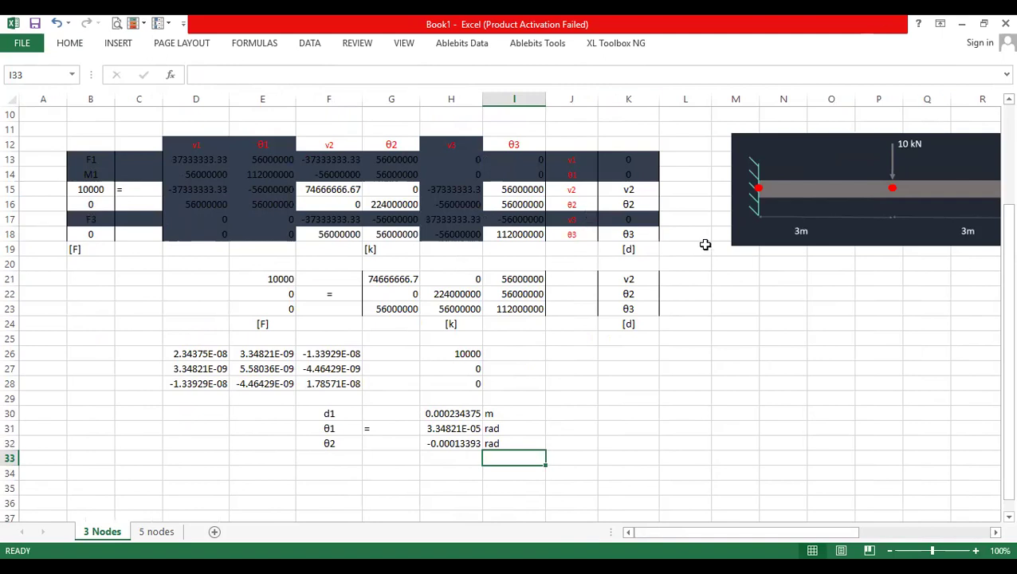
left_click_drag(80, 158, 619, 241)
key("ctrl+c")
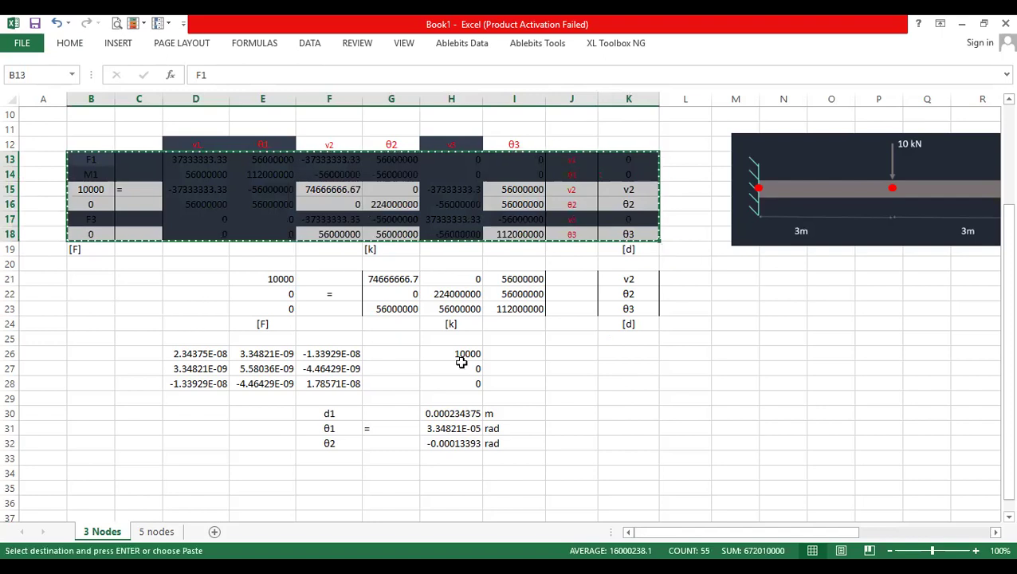
scroll(78, 345, "down", 3)
left_click(88, 337)
key("ctrl+v")
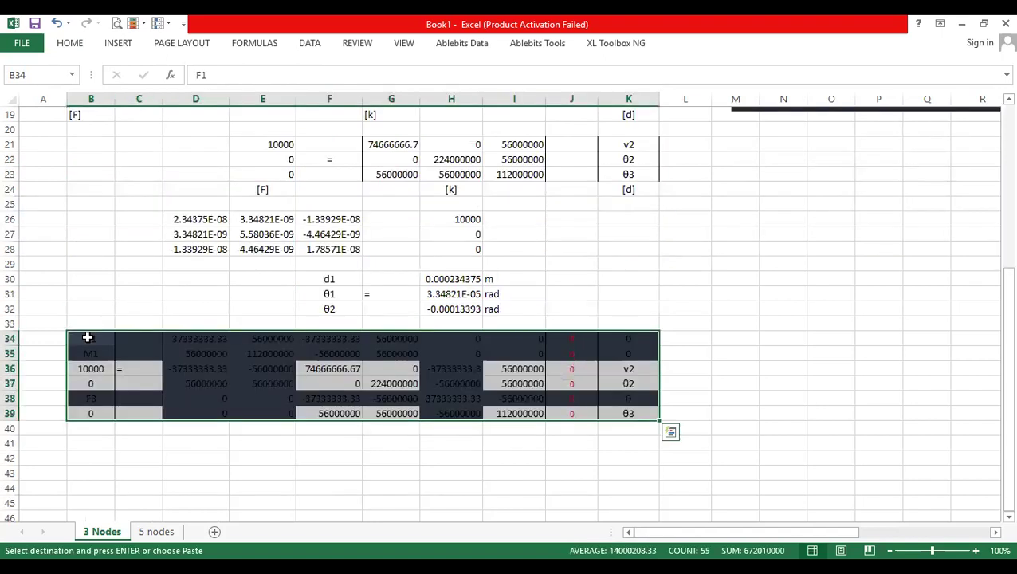
right_click(158, 360)
left_click(209, 126)
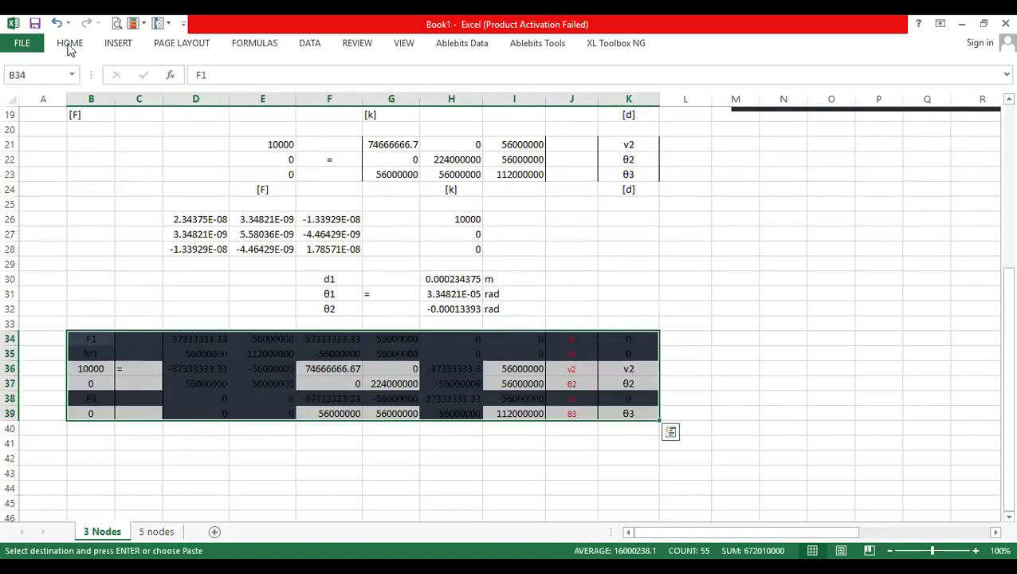
- Remove the fill colour from the copied equation in B34:K39
left_click(70, 43)
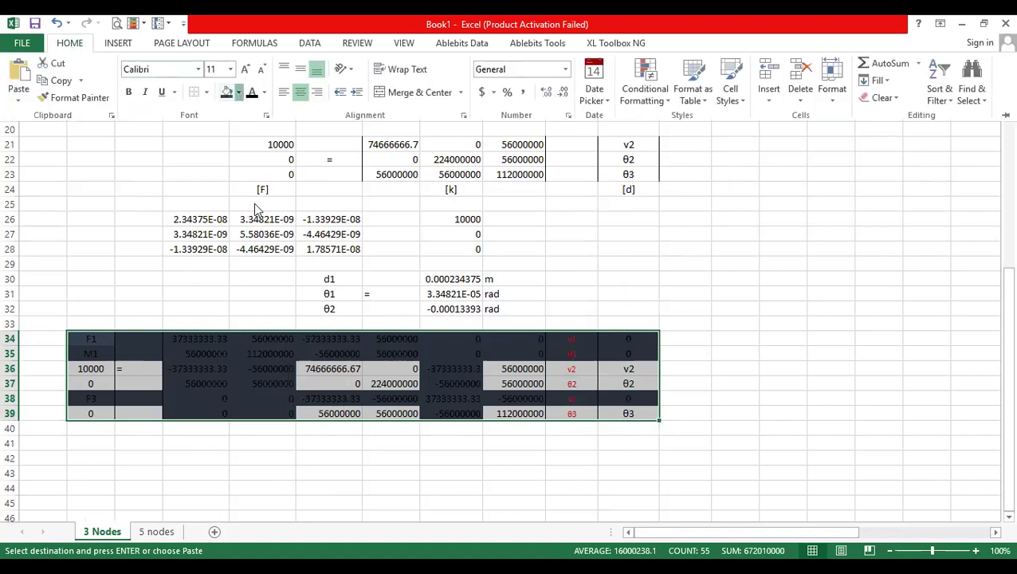
left_click(237, 92)
left_click(704, 391)
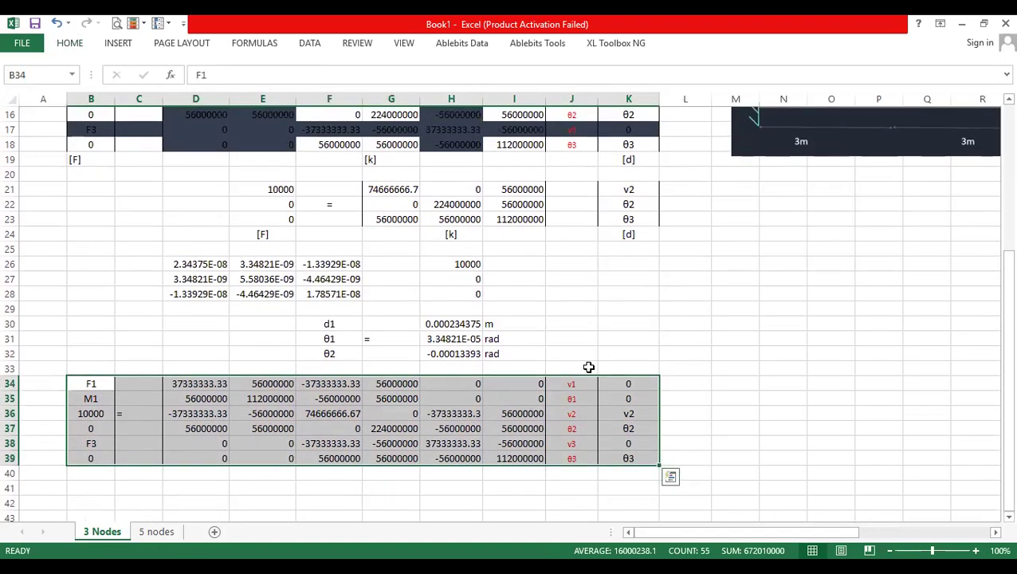
- Copy the calculated results H30:H31 into K36:K37 as values, replacing v2 and θ2 in the displacement vector
left_click_drag(458, 324, 448, 337)
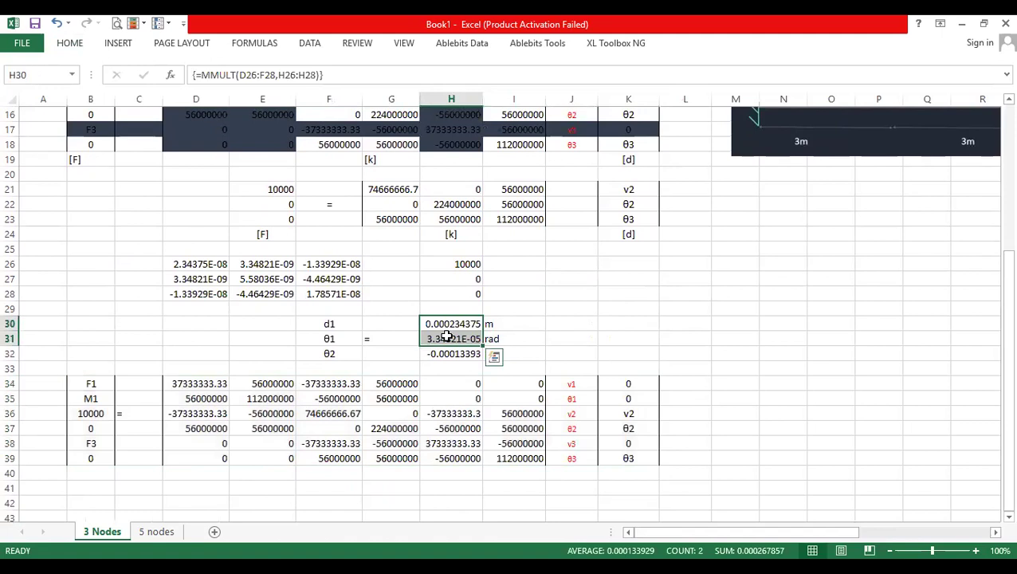
key("ctrl+c")
left_click(630, 414)
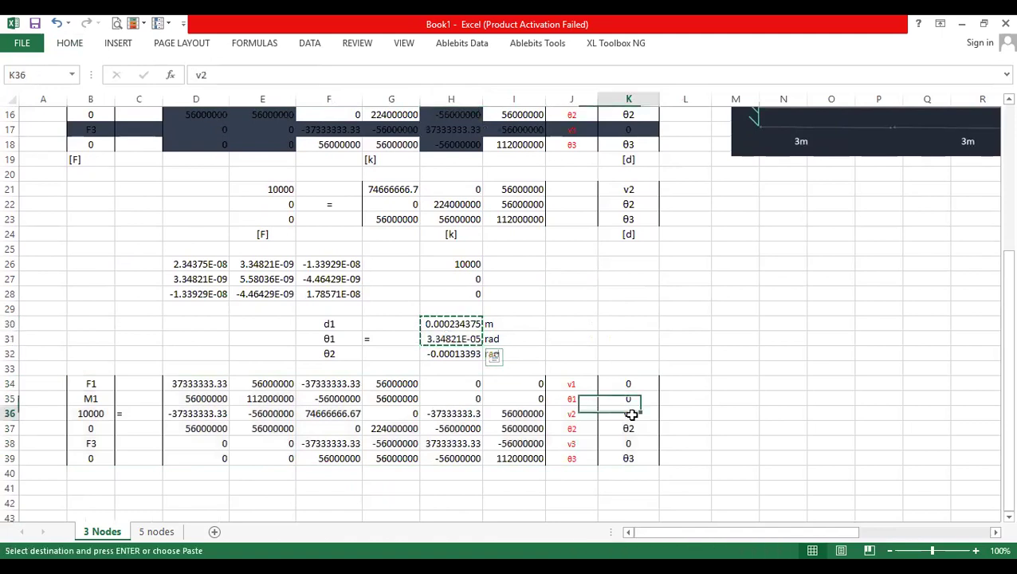
key("ctrl+v")
right_click(630, 429)
left_click(677, 195)
- Copy the calculated rotation in H32 into K39 as a value, replacing θ3 in the displacement vector
left_click(452, 354)
key("ctrl+c")
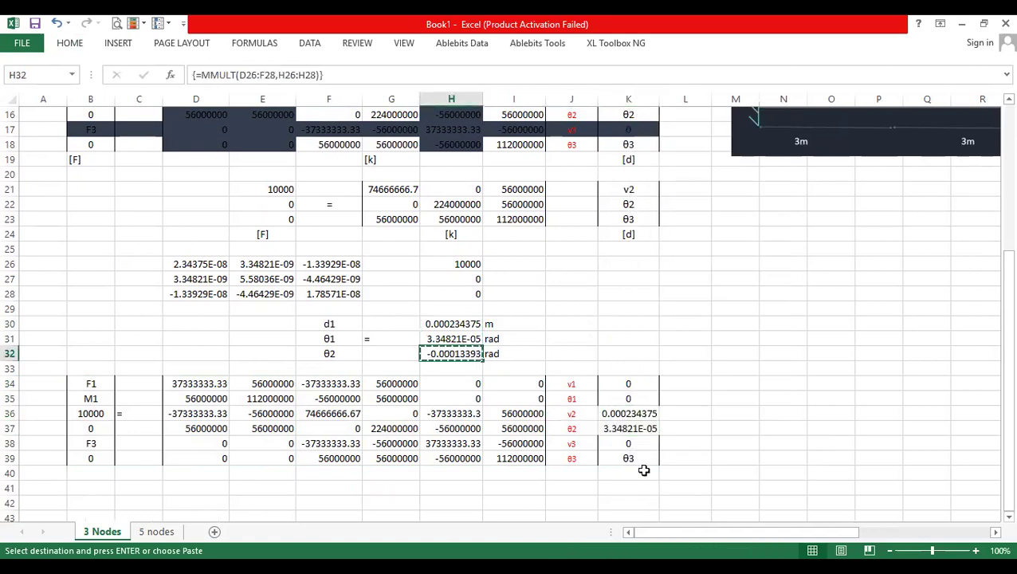
left_click(642, 460)
key("ctrl+v")
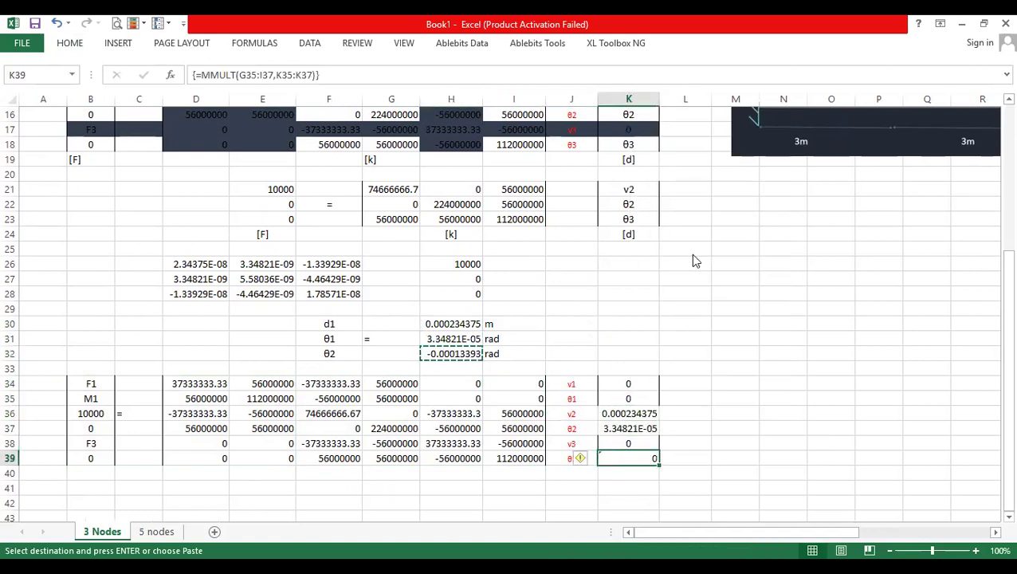
right_click(647, 460)
left_click(697, 226)
left_click(755, 370)
- Restore the left and right borders around the displacement vector K34:K39
scroll(744, 388, "down", 3)
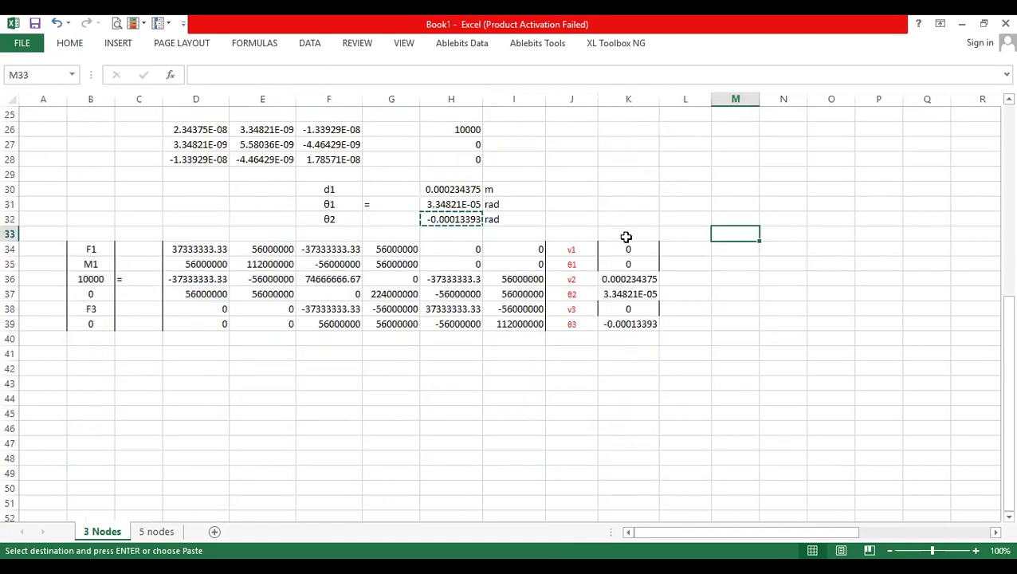
left_click_drag(629, 249, 636, 323)
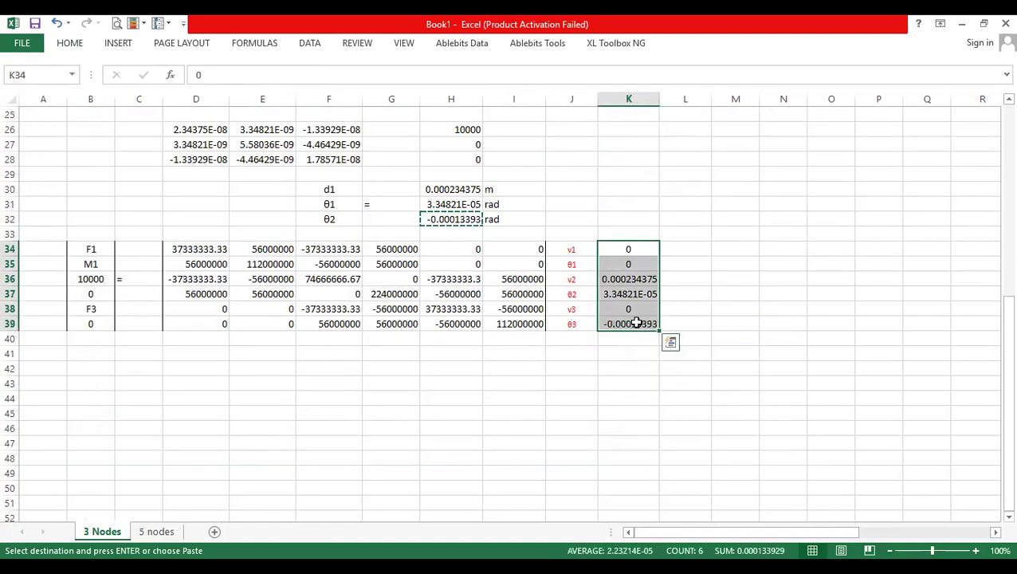
key("ctrl+F1")
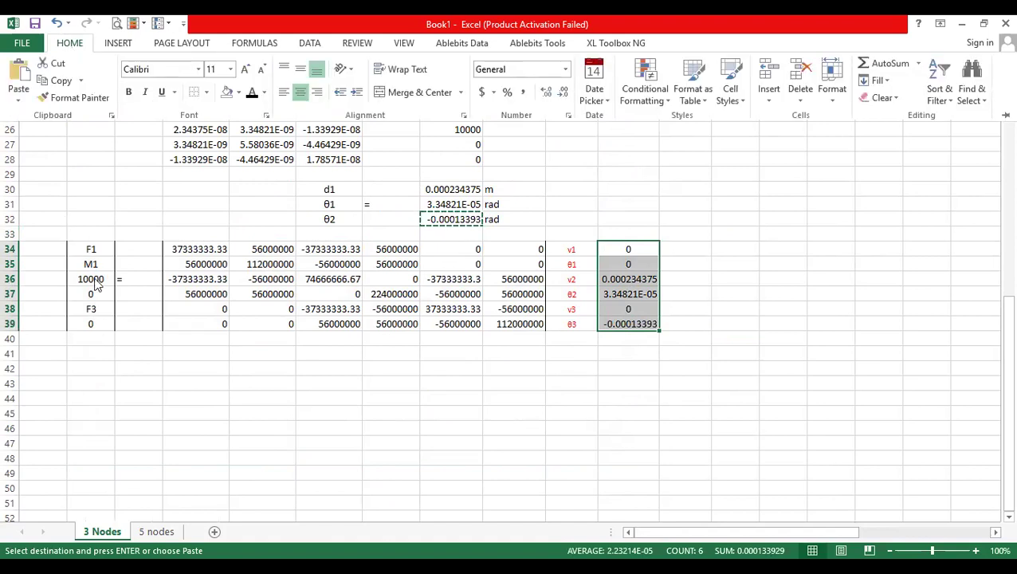
left_click(206, 92)
left_click(219, 184)
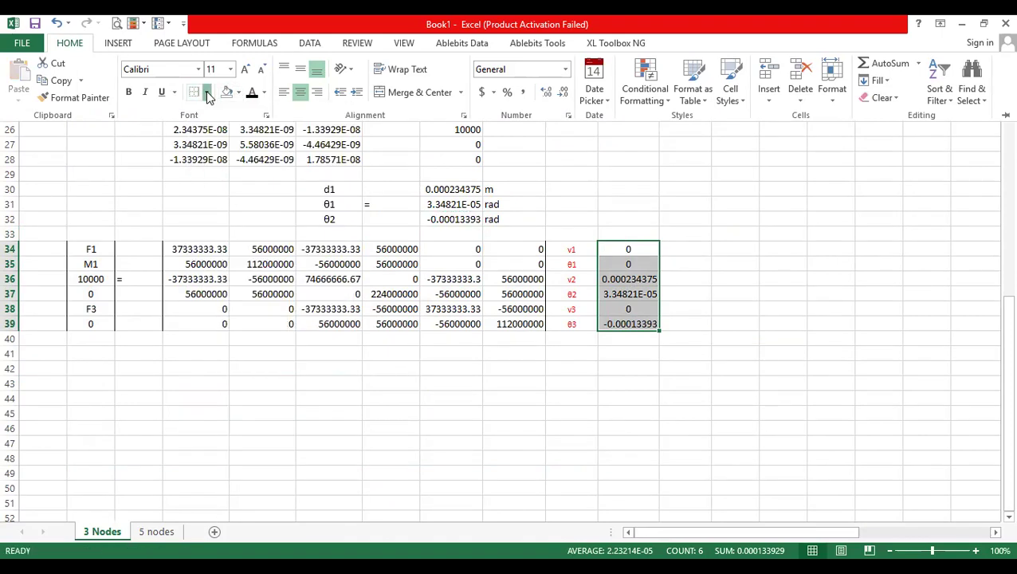
left_click(207, 93)
left_click(513, 378)
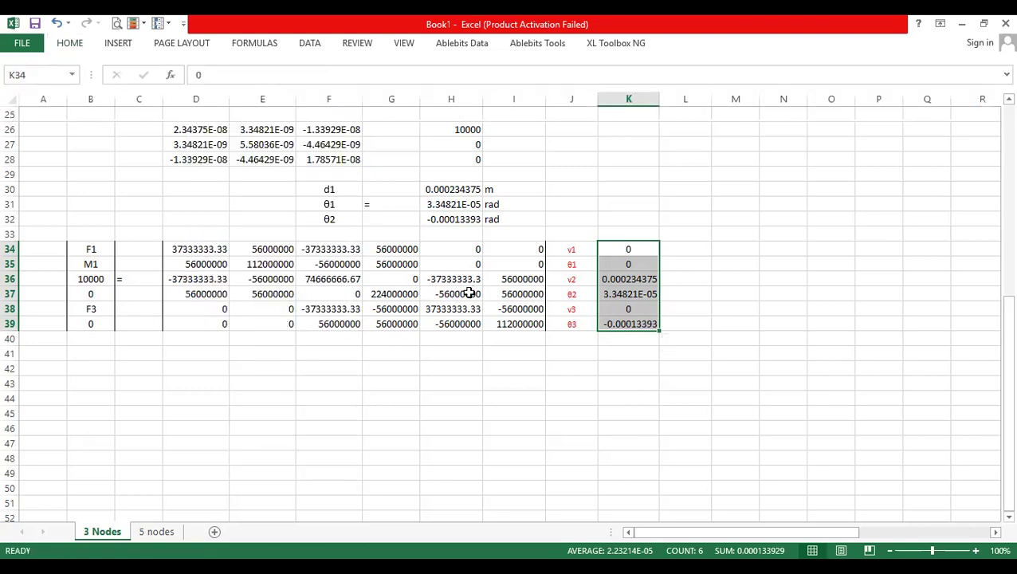
left_click(345, 346)
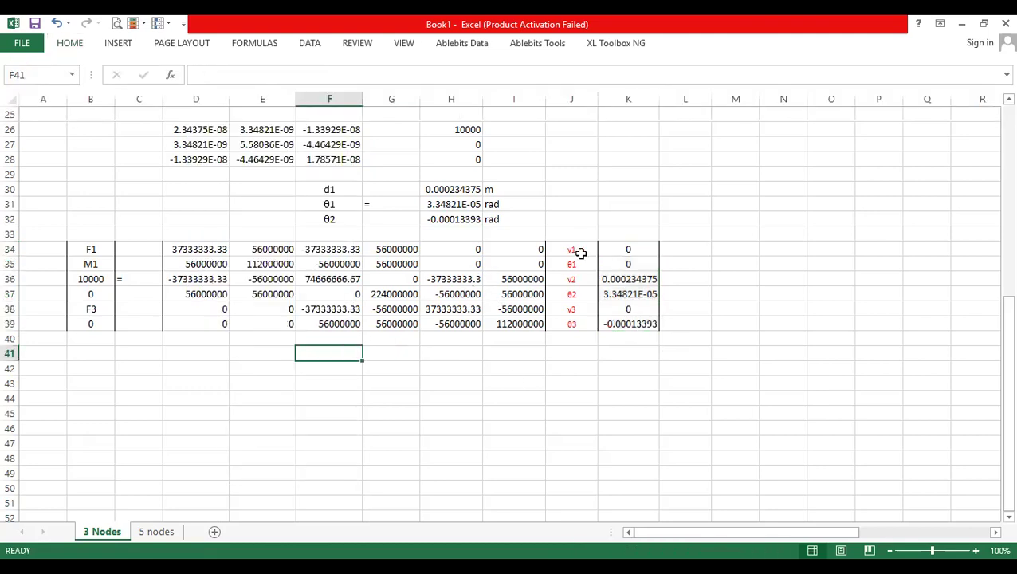
left_click(622, 293)
scroll(516, 378, "up", 4)
scroll(516, 378, "up", 4)
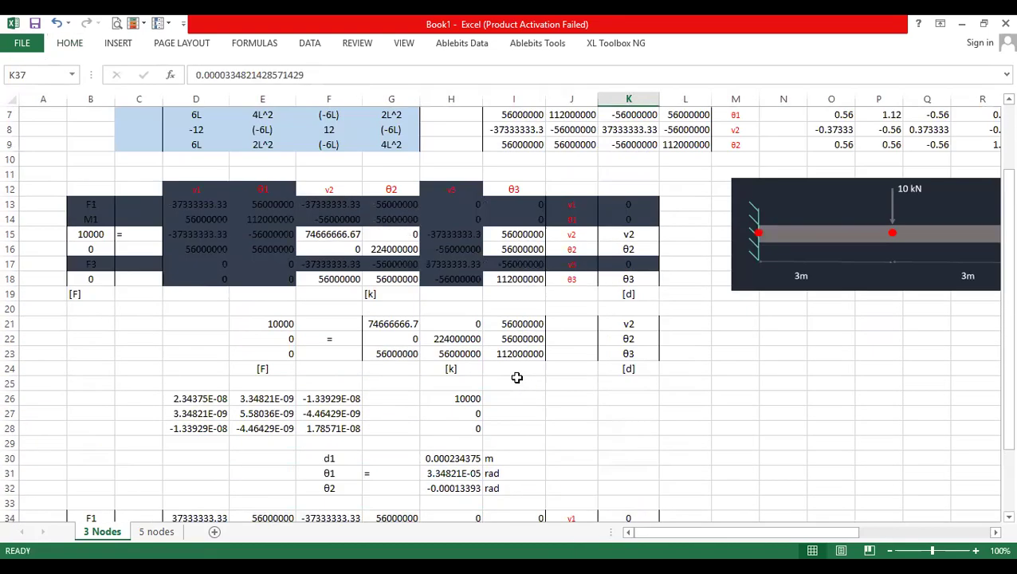
- Review the reduced displacement vector K21:K23 and the full equation's displacement vector, stiffness matrix D34:I39 and force vector
scroll(188, 321, "down", 3)
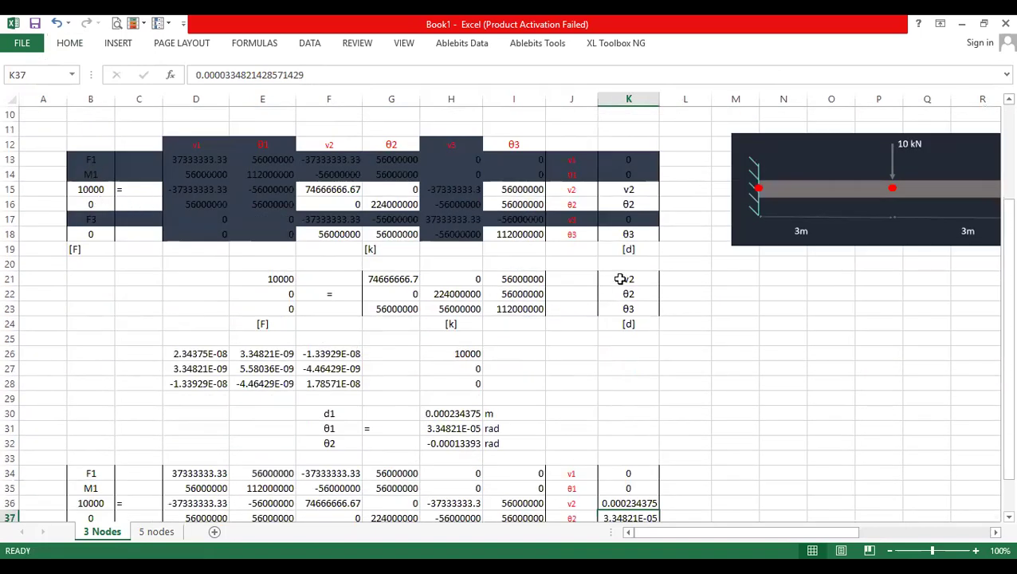
left_click_drag(621, 279, 626, 311)
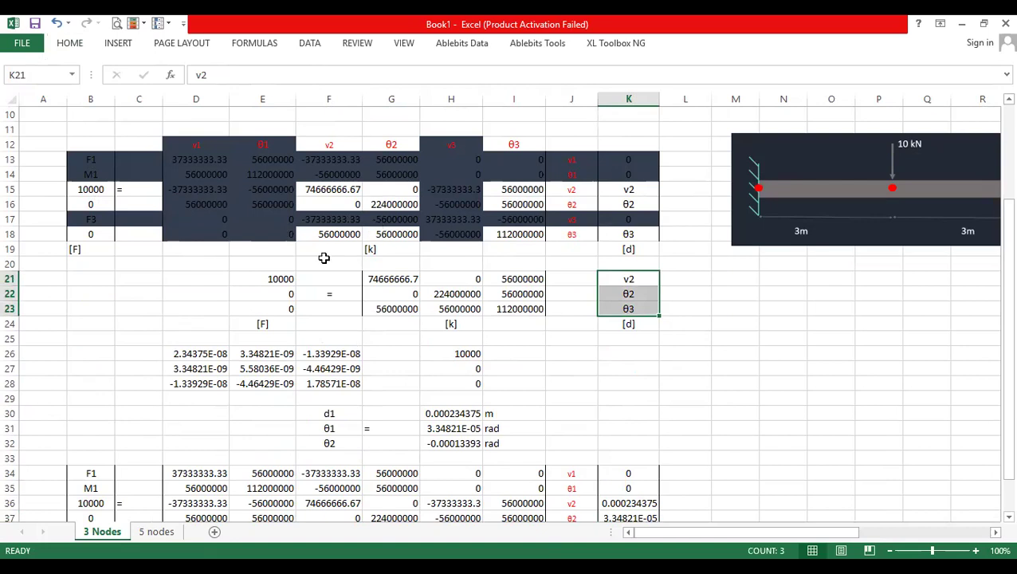
scroll(577, 216, "down", 1)
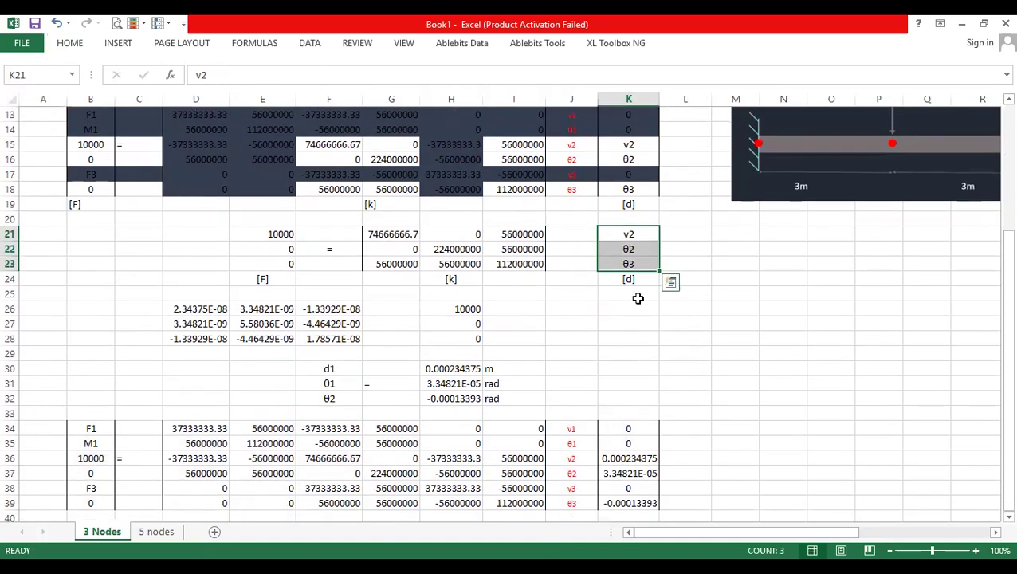
scroll(622, 335, "down", 3)
left_click_drag(626, 353, 447, 343)
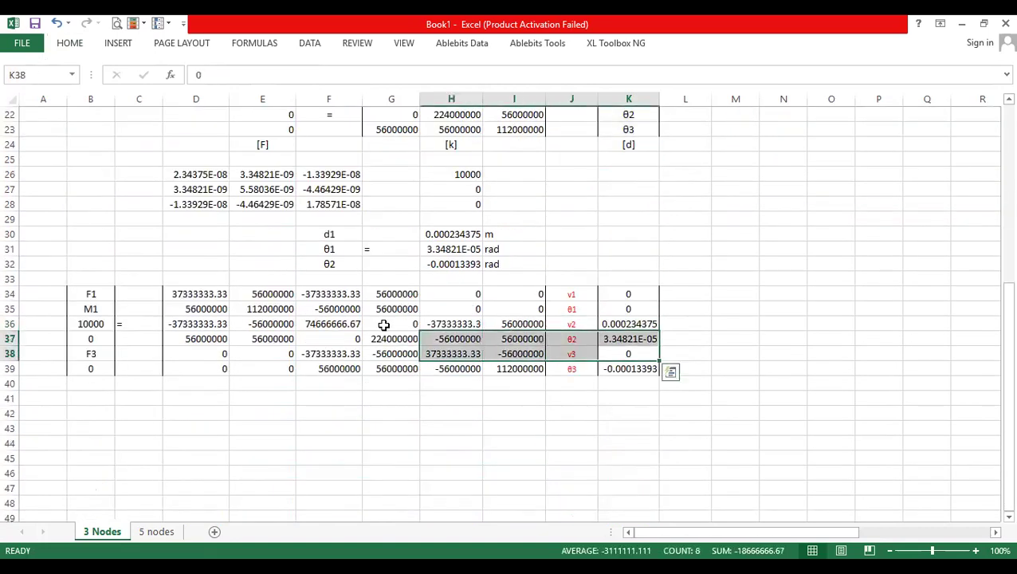
left_click(329, 307)
left_click(602, 335)
left_click_drag(608, 293, 612, 367)
left_click_drag(199, 295, 508, 366)
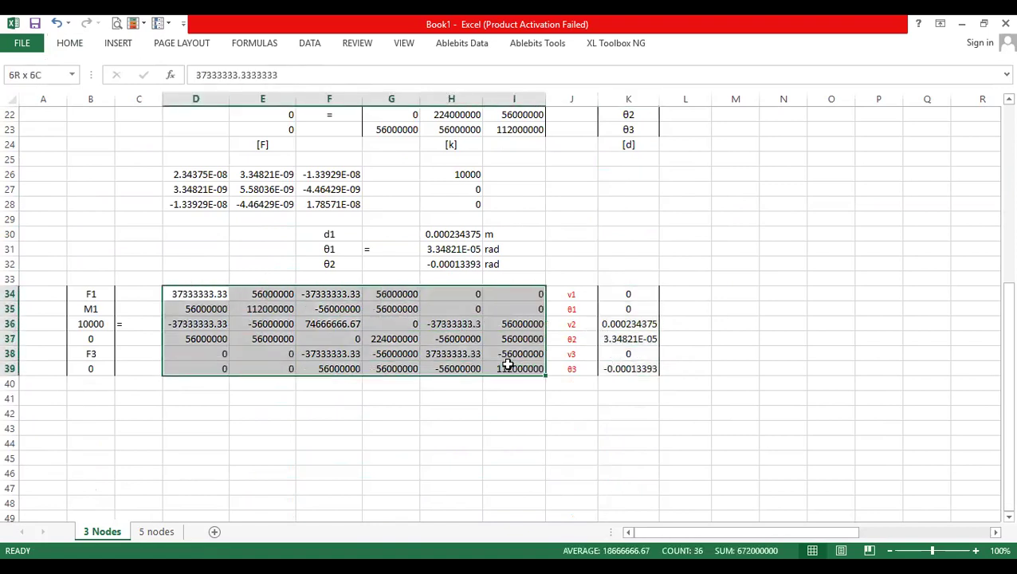
left_click_drag(87, 280, 90, 358)
scroll(247, 411, "down", 1)
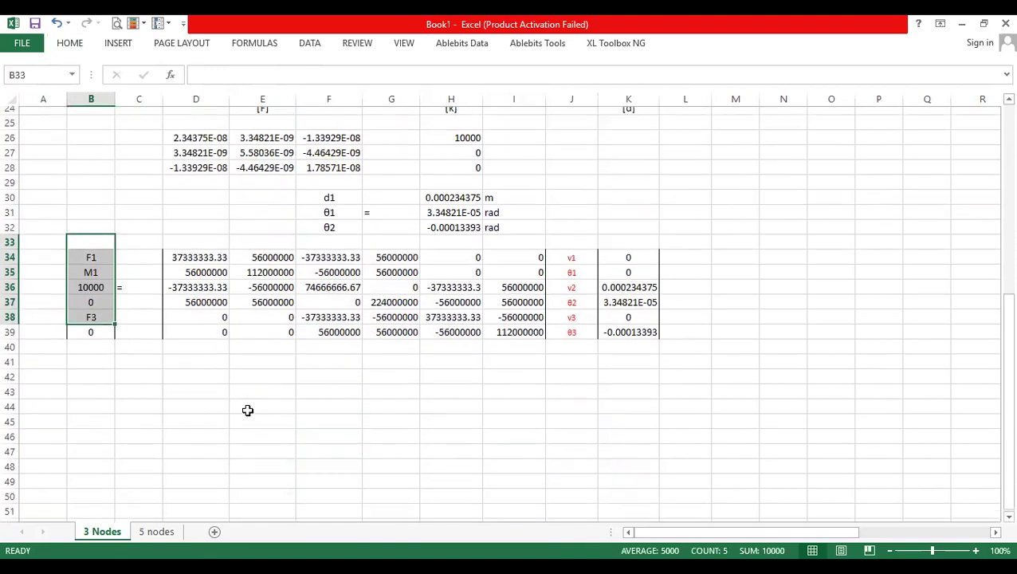
left_click(179, 369)
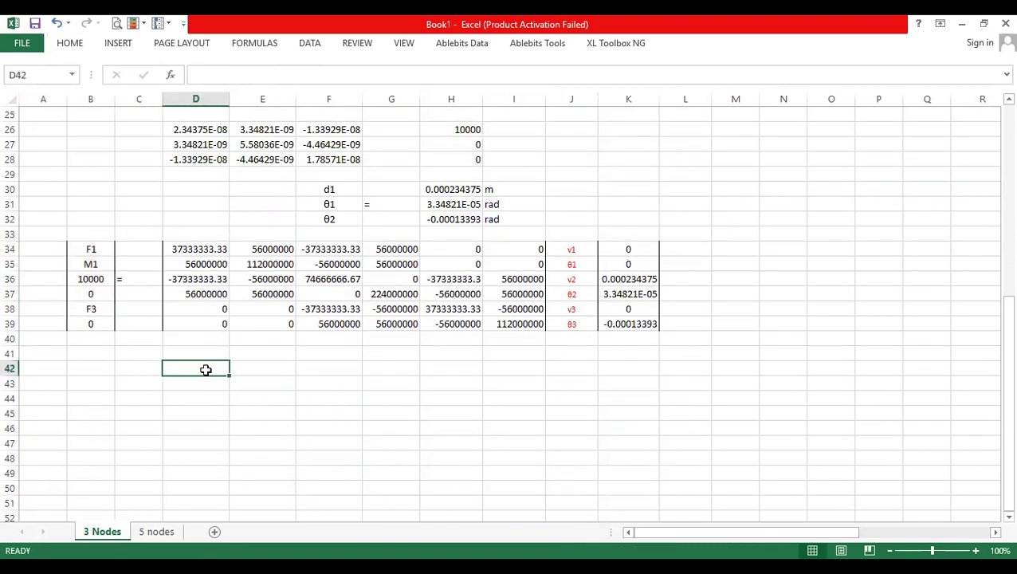
- Copy the force vector B34:B39 into B41:B46 below the full equation
left_click_drag(83, 248, 91, 326)
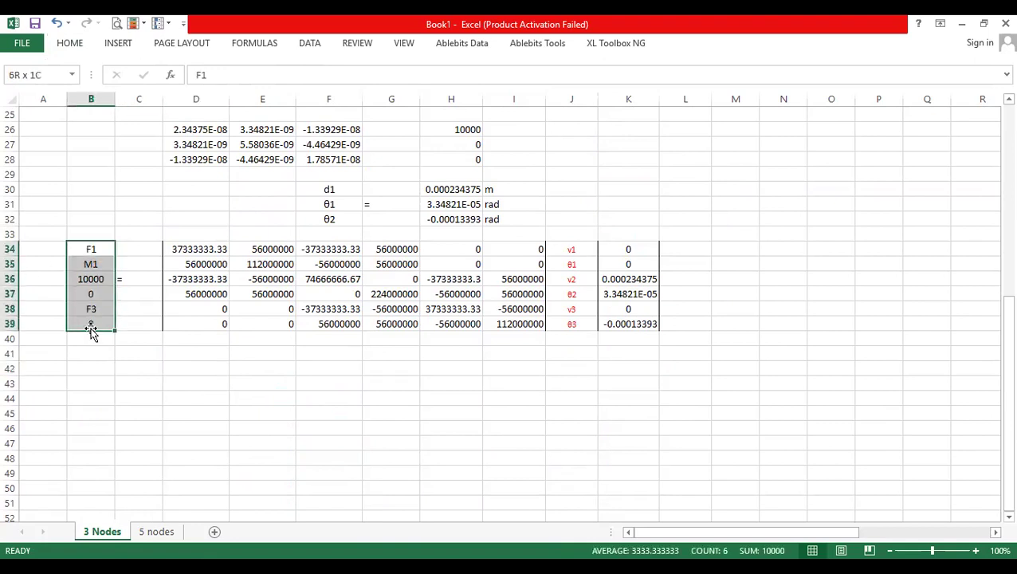
key("ctrl+c")
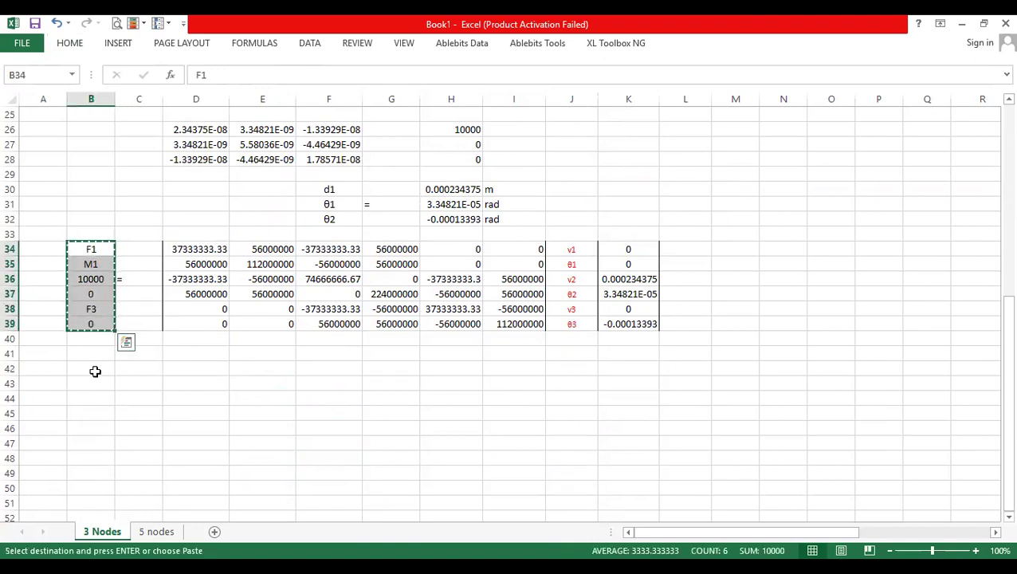
left_click(95, 355)
key("ctrl+v")
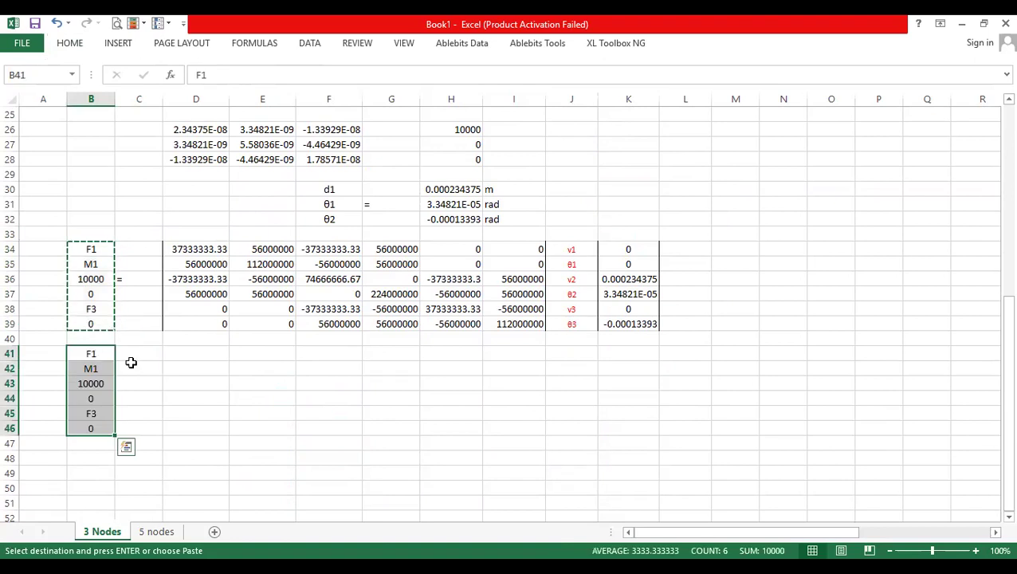
left_click(141, 391)
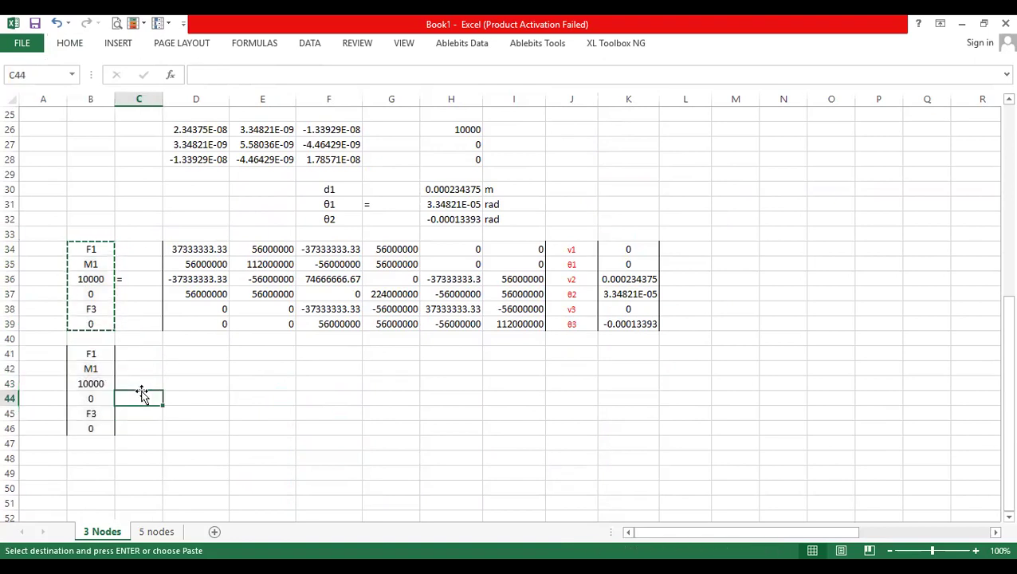
left_click(137, 383)
type("=")
left_click(95, 368)
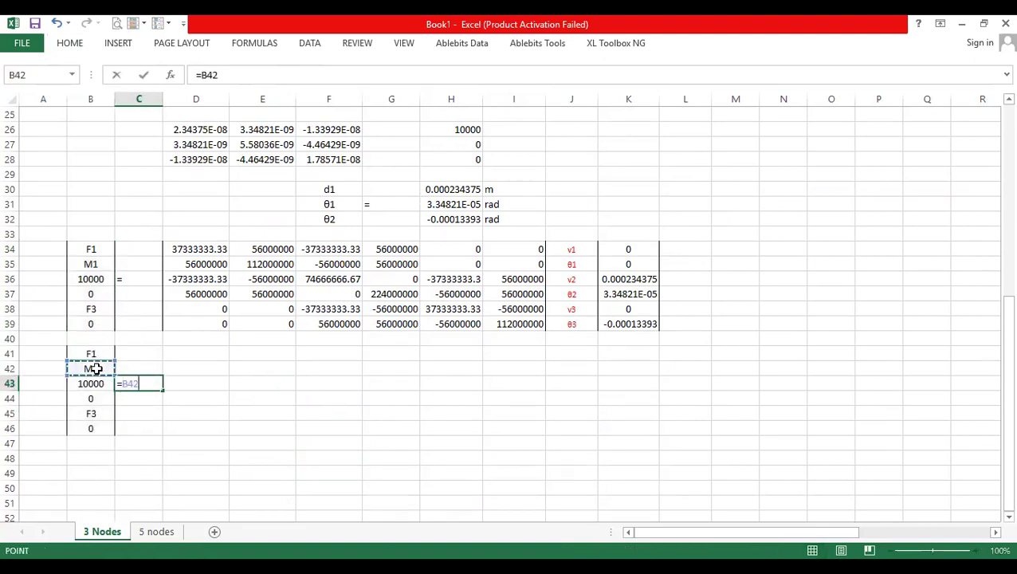
key("Escape")
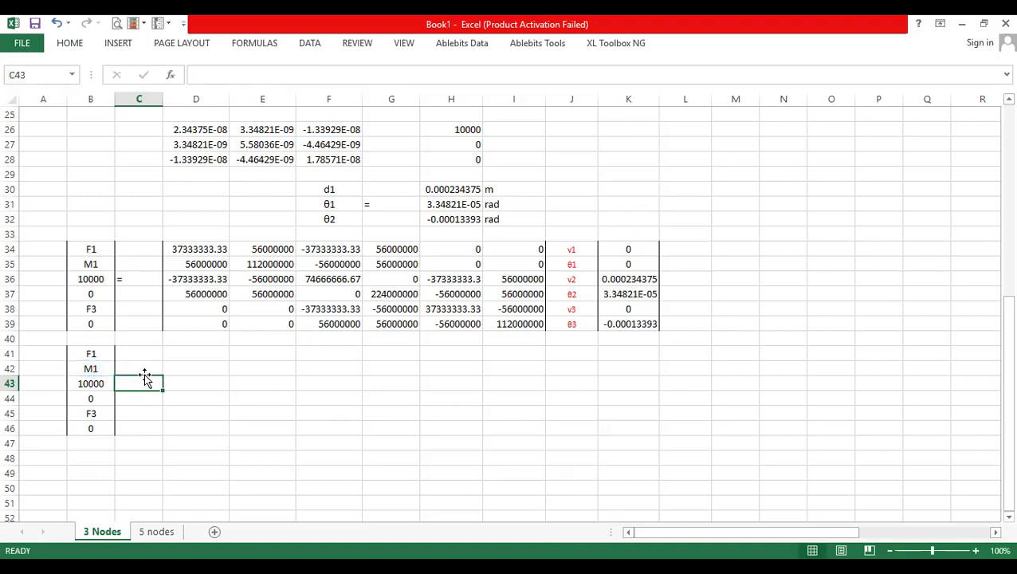
- Extend the F1, M1 label series from B41:B42 down to B46, giving F2, M2, F3 and M3
scroll(143, 342, "up", 8)
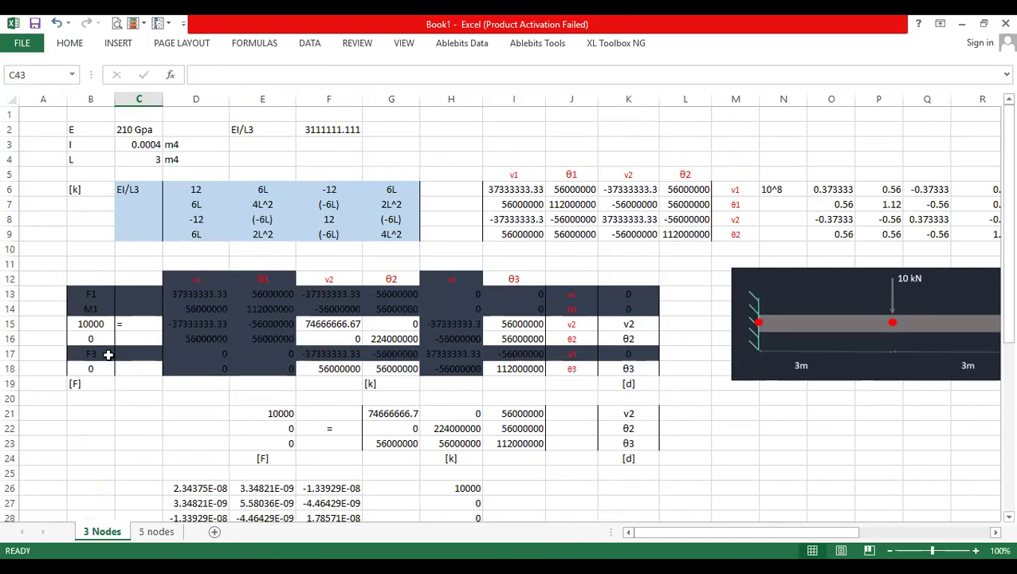
scroll(102, 367, "down", 5)
scroll(94, 407, "down", 3)
left_click_drag(104, 353, 114, 384)
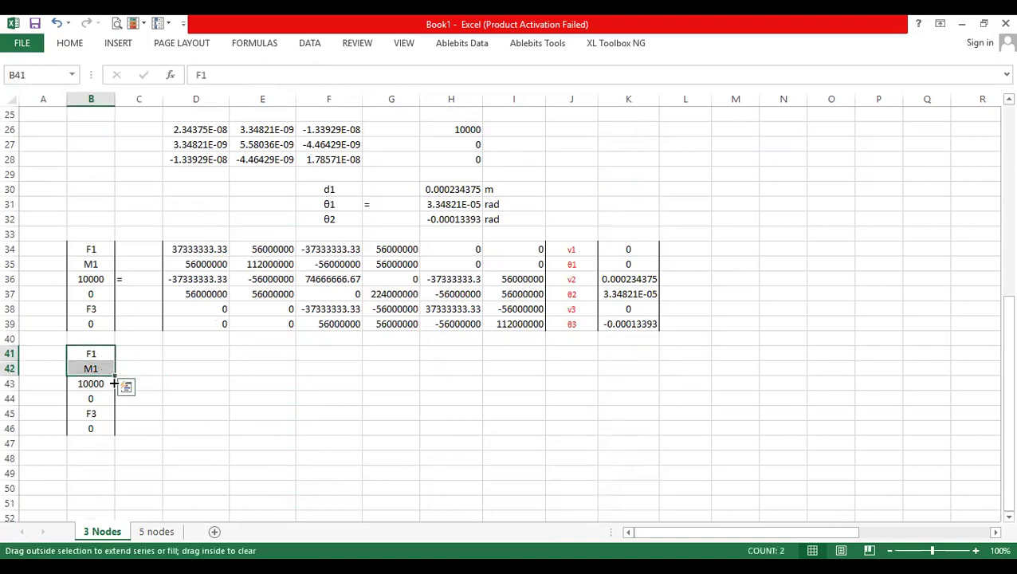
left_click_drag(117, 431, 118, 431)
- Enter a plain equals sign in C43 beside the F2 label
left_click(151, 387)
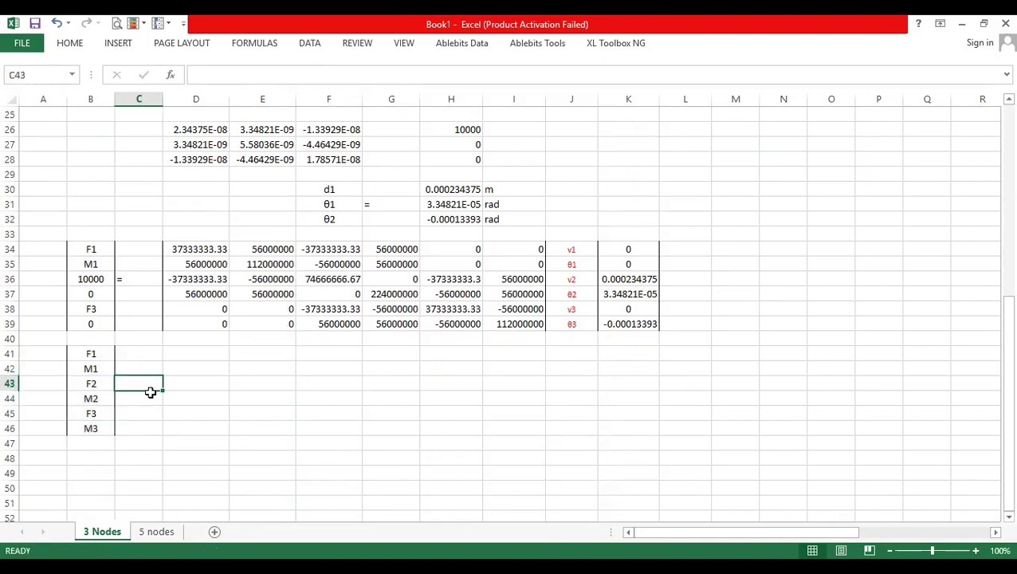
type("=")
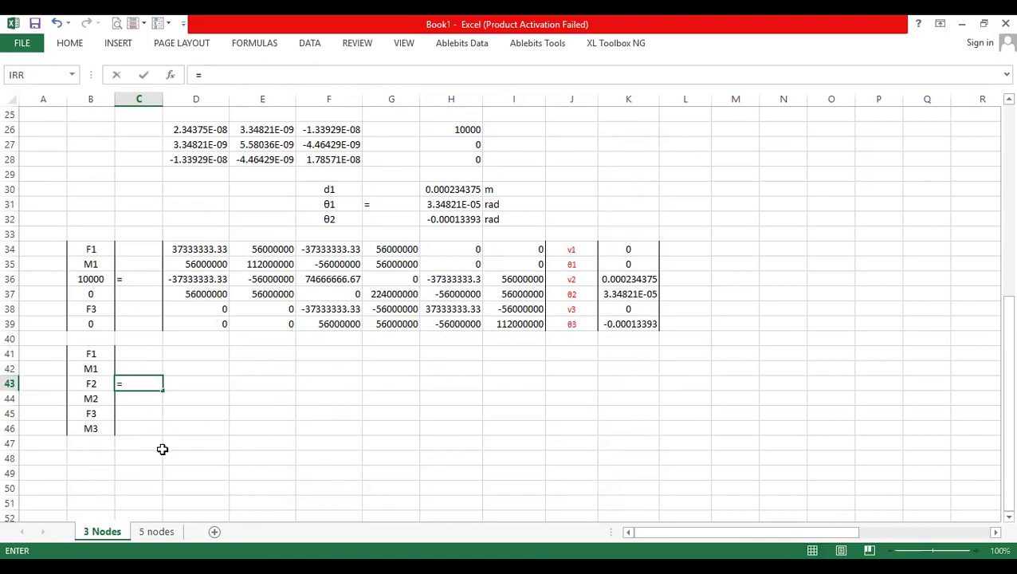
type("C47:C4")
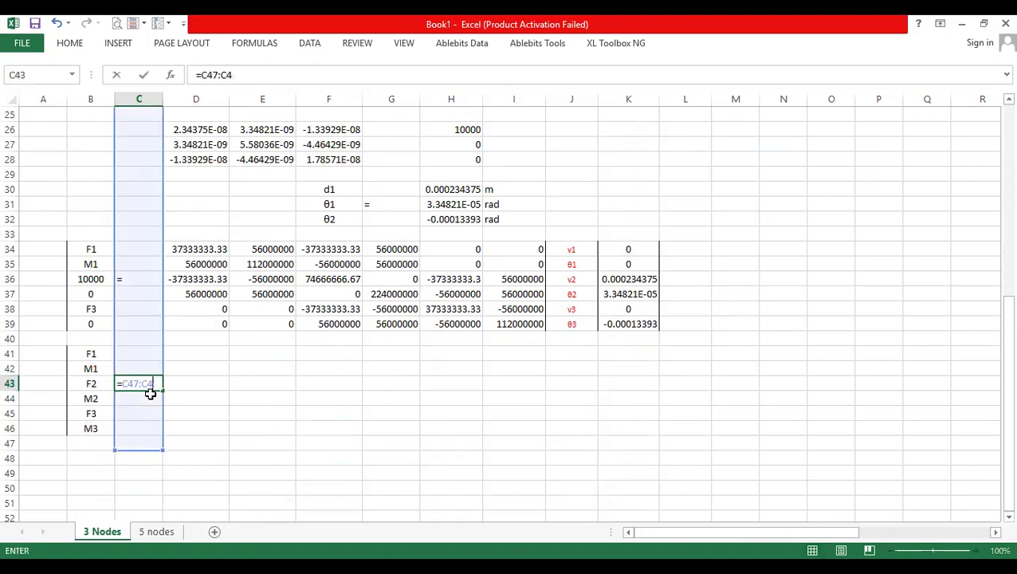
key("BackSpace")
key("BackSpace")
key("BackSpace")
key("BackSpace")
key("BackSpace")
key("BackSpace")
key("Return")
- Calculate the nodal forces in D41:D46 with the array formula =MMULT(D34:I39,K34:K39)
left_click_drag(195, 352, 196, 437)
type("=")
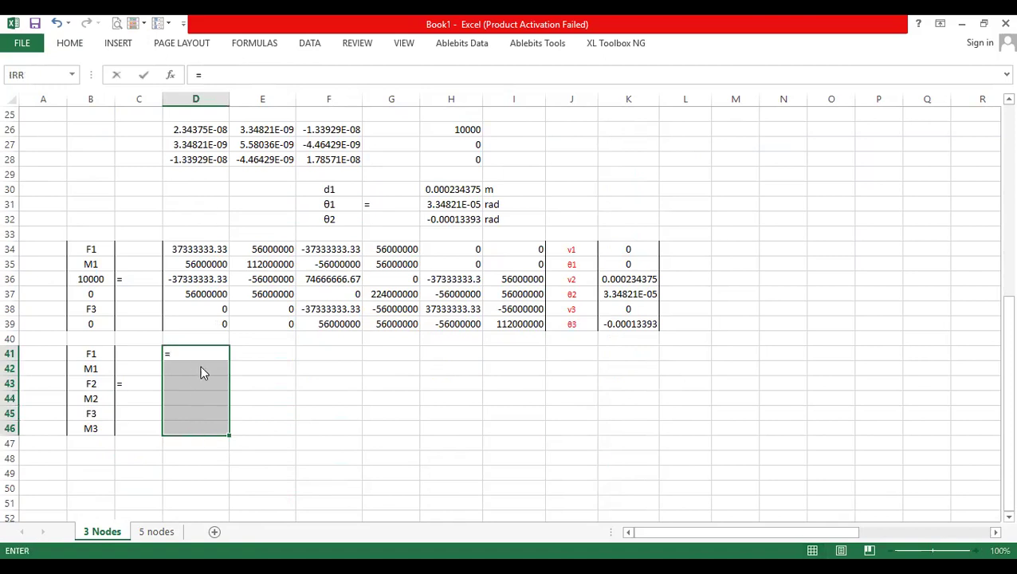
type("MMULT(")
left_click_drag(182, 249, 196, 263)
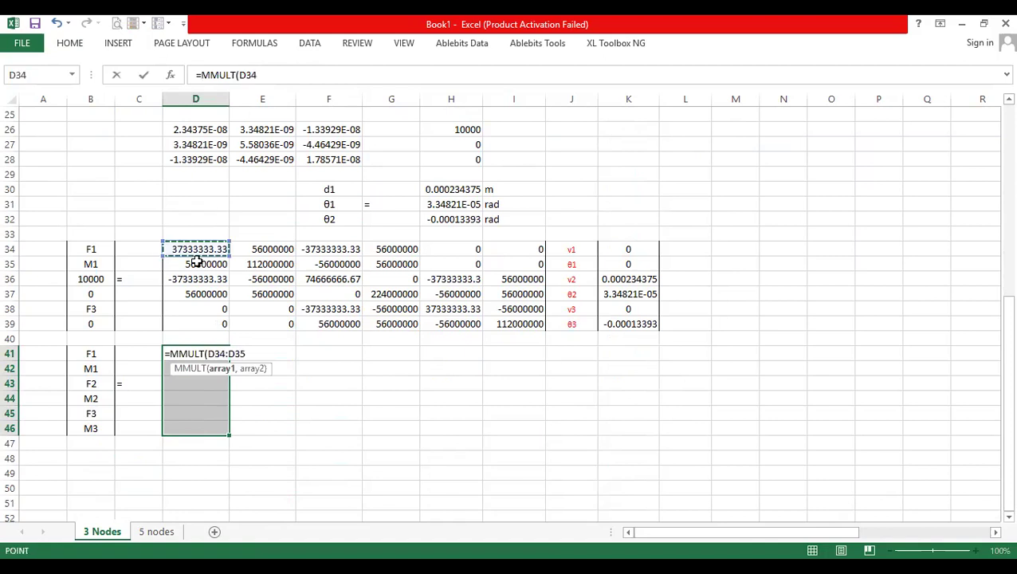
left_click_drag(509, 321, 511, 323)
type(",")
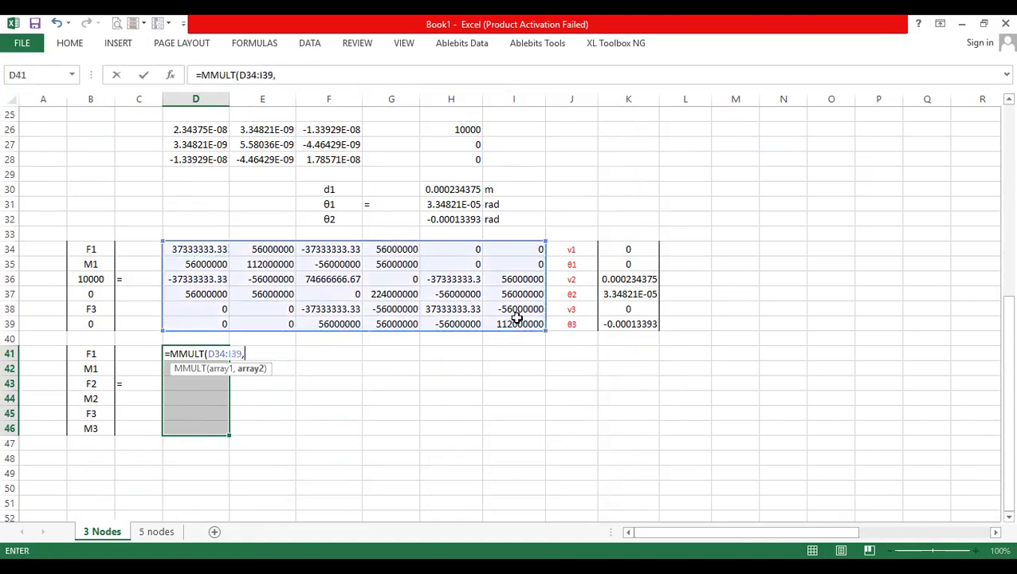
left_click(629, 252)
left_click(631, 321, "shift")
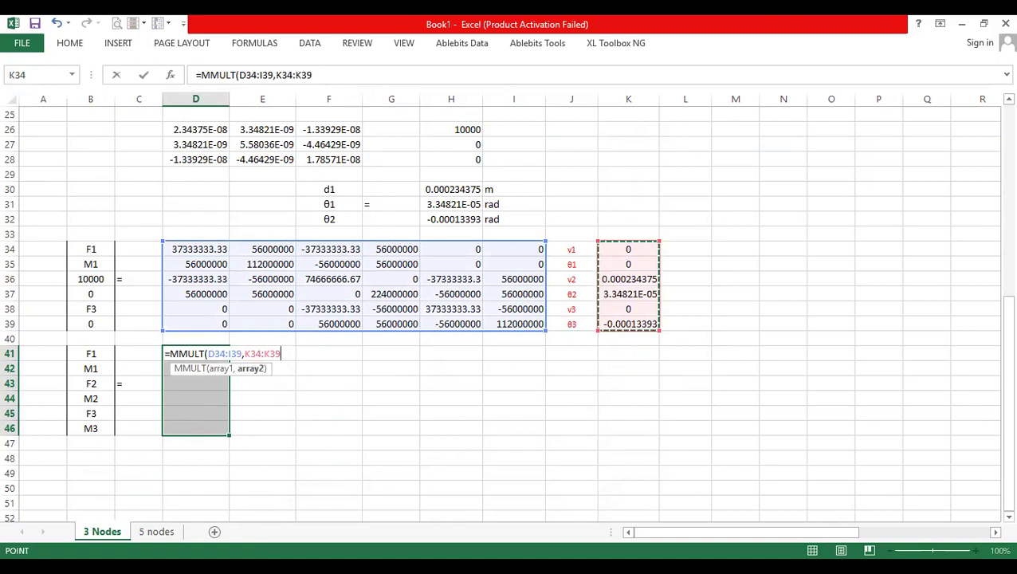
key("ctrl+shift+Return")
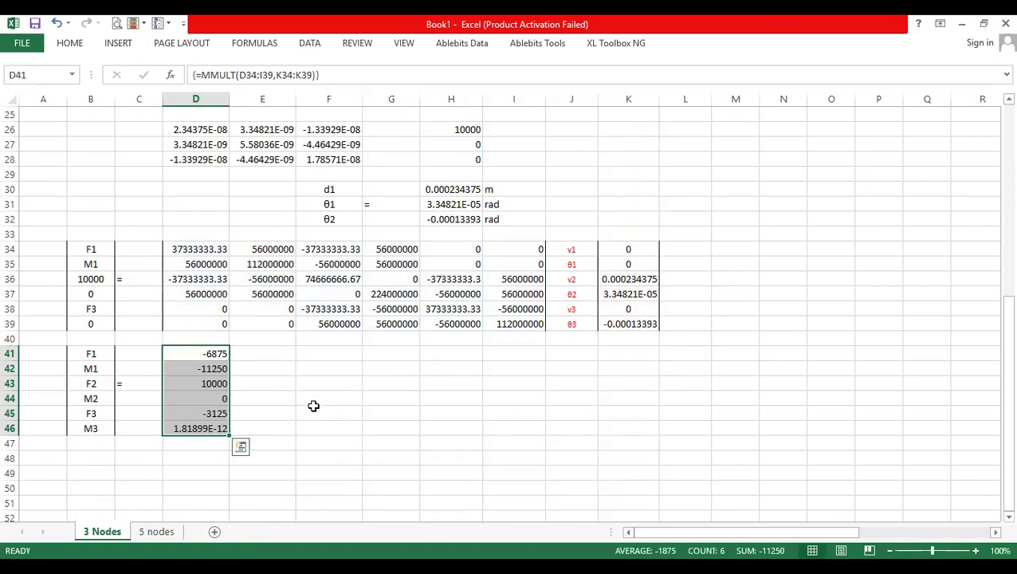
- Shade the F1 reaction result in D41 with a light blue fill
left_click(208, 384)
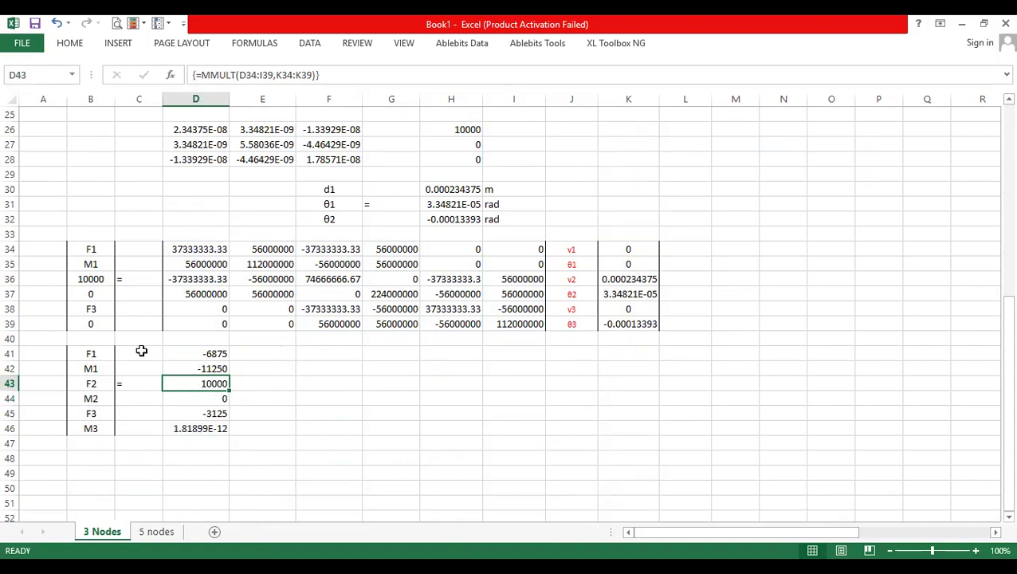
left_click(203, 355)
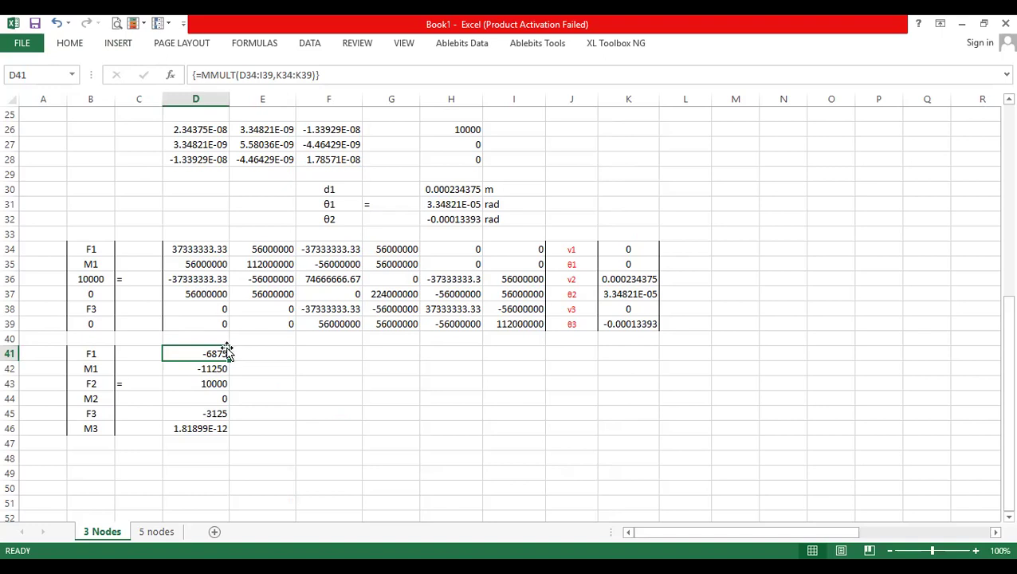
left_click(69, 43)
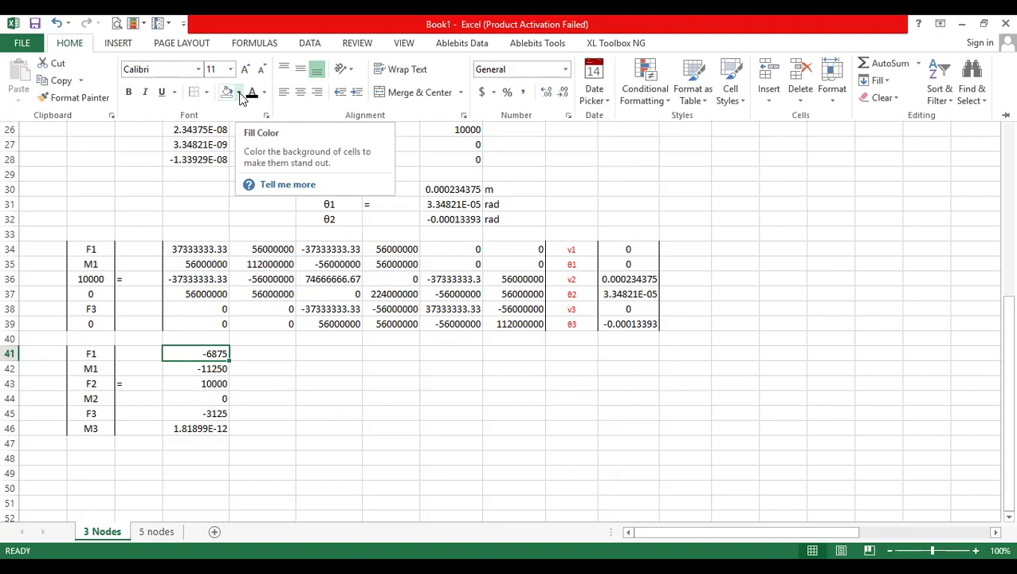
left_click(240, 93)
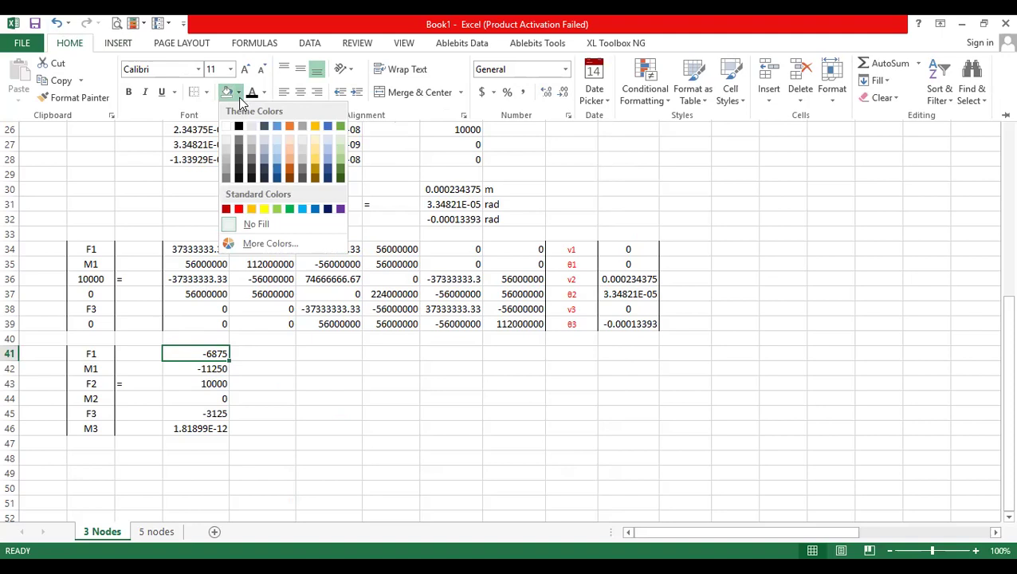
left_click(275, 152)
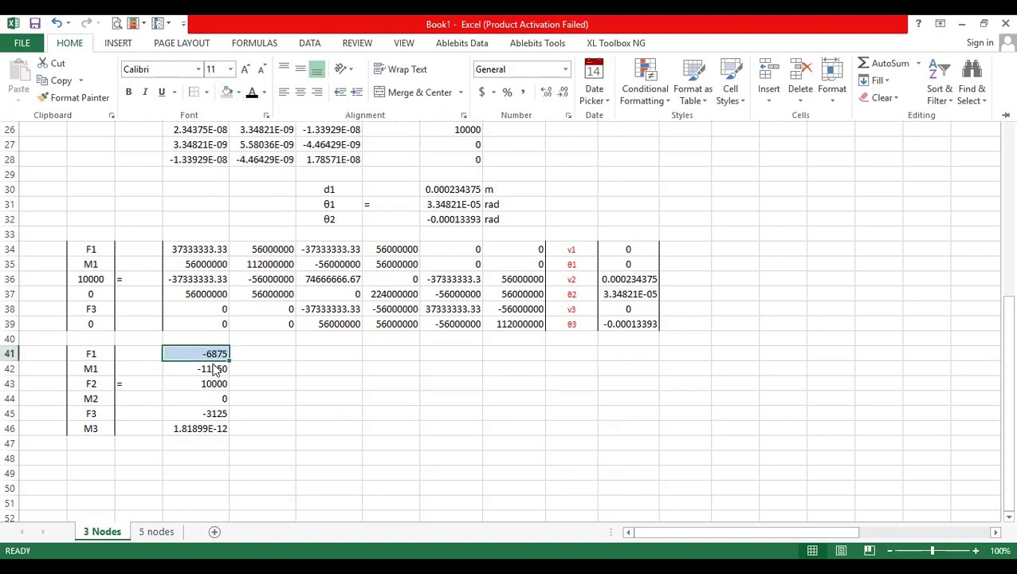
- Compare the calculated M1, F2 and M2 values in D42:D44 with the supports and load in the beam diagram and the original force vector
left_click(222, 374)
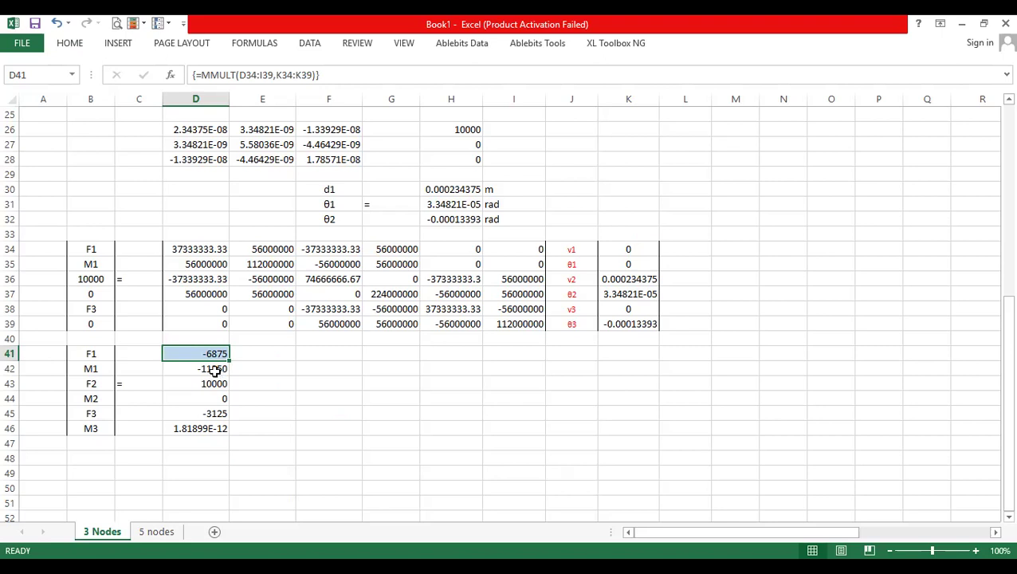
left_click(215, 372, "ctrl")
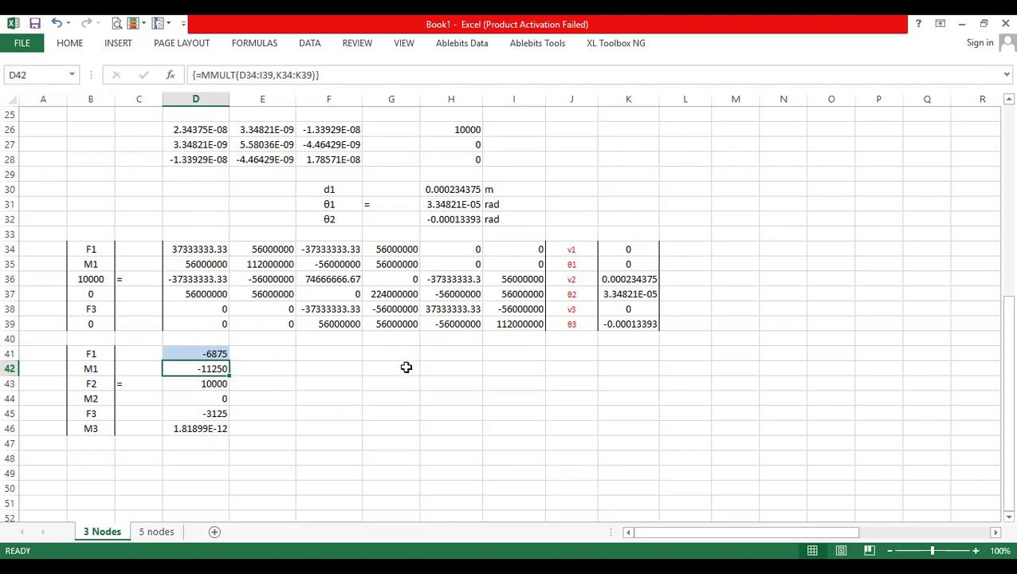
scroll(407, 368, "up", 7)
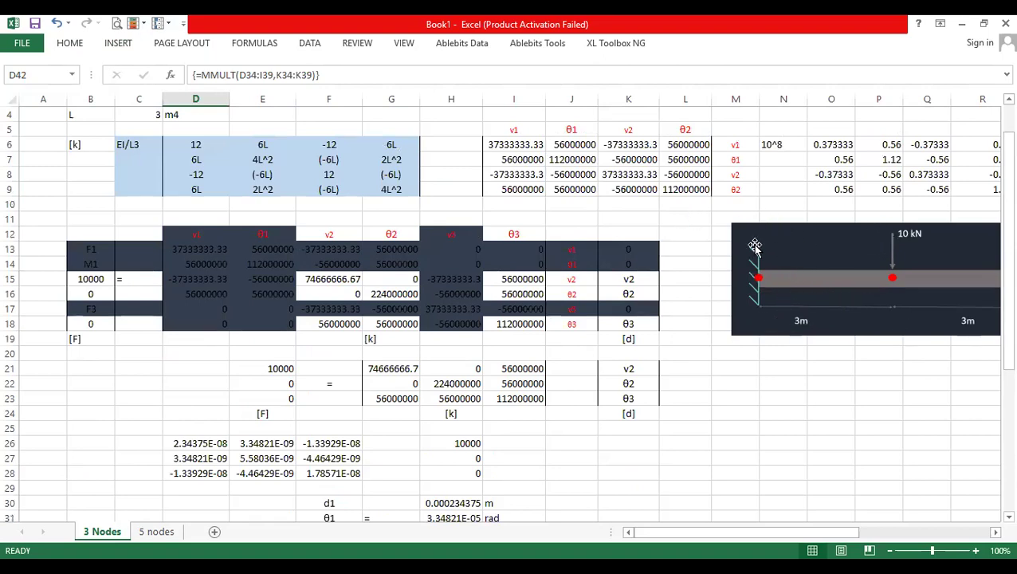
scroll(744, 329, "down", 6)
scroll(292, 398, "down", 3)
left_click(216, 292)
scroll(746, 327, "up", 7)
scroll(746, 327, "up", 1)
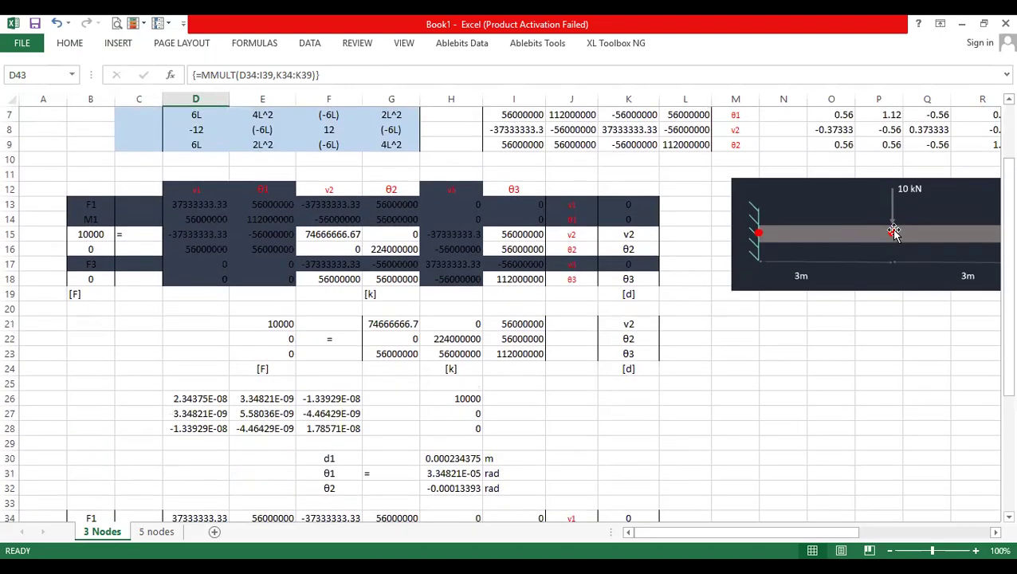
scroll(242, 414, "down", 4)
scroll(242, 413, "down", 2)
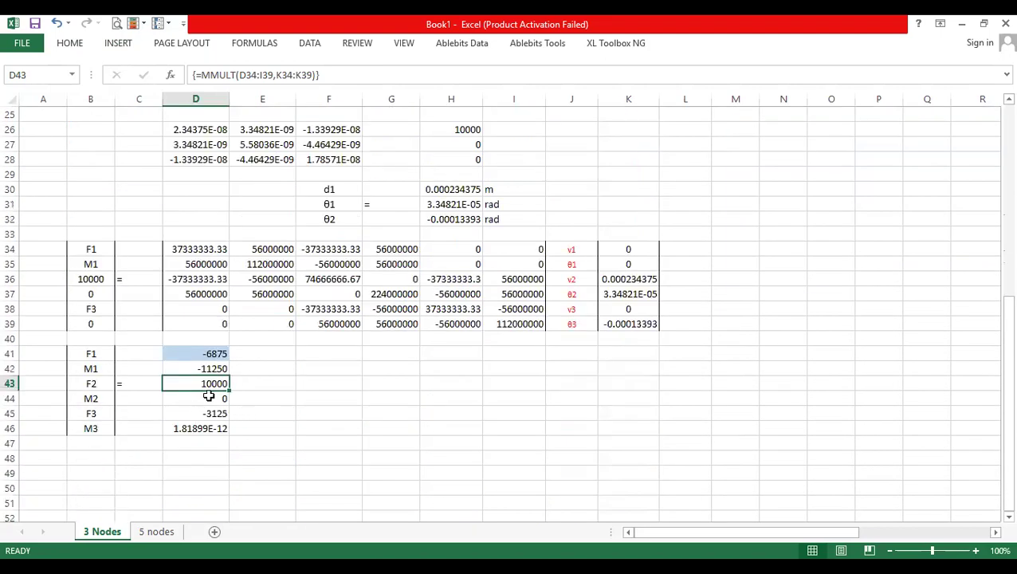
left_click(221, 399)
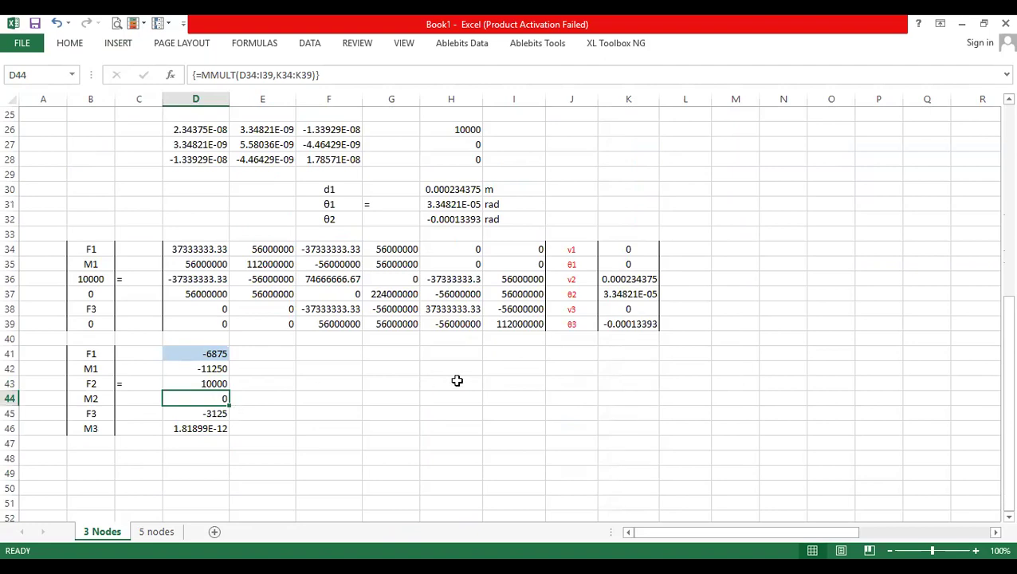
scroll(456, 381, "up", 5)
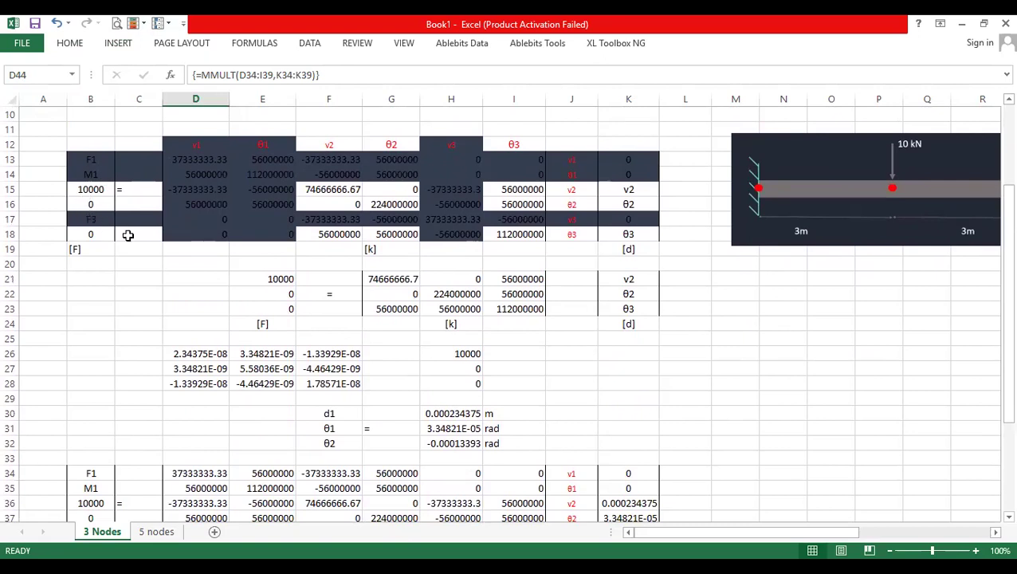
scroll(128, 234, "down", 1)
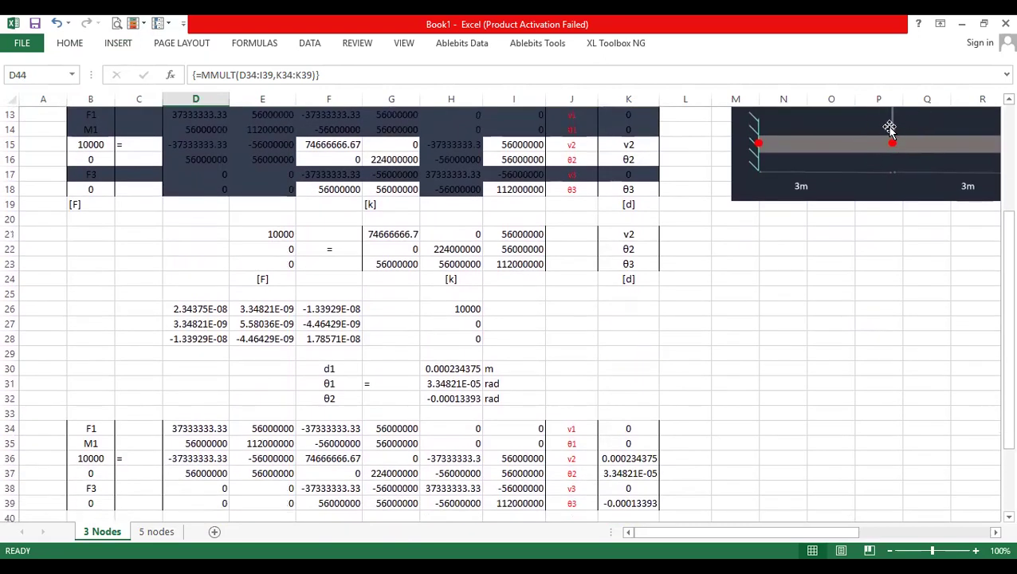
- Shade the F3 reaction result in cell D45 with the same light blue fill as the F1 result
scroll(327, 316, "down", 5)
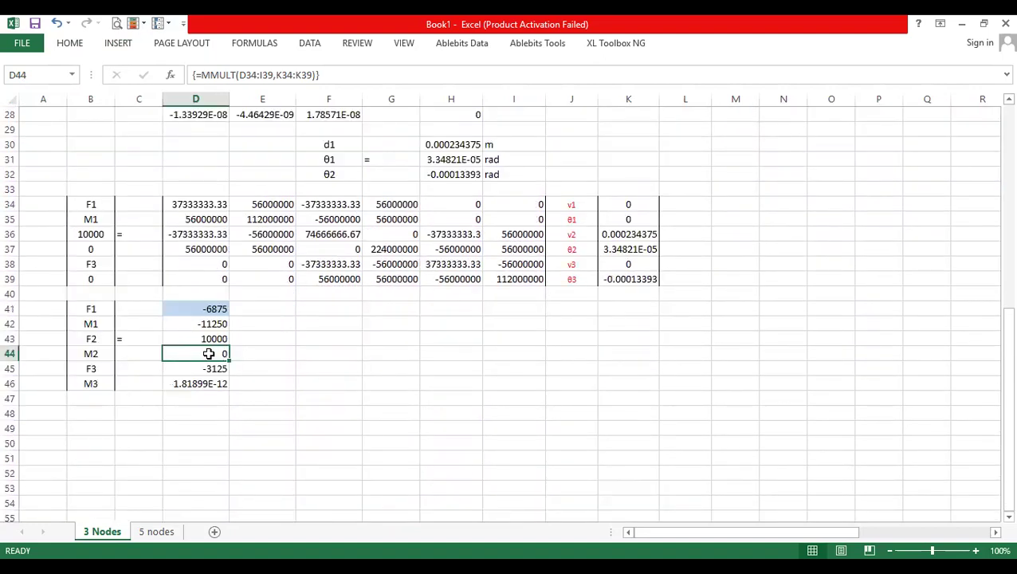
scroll(766, 231, "up", 7)
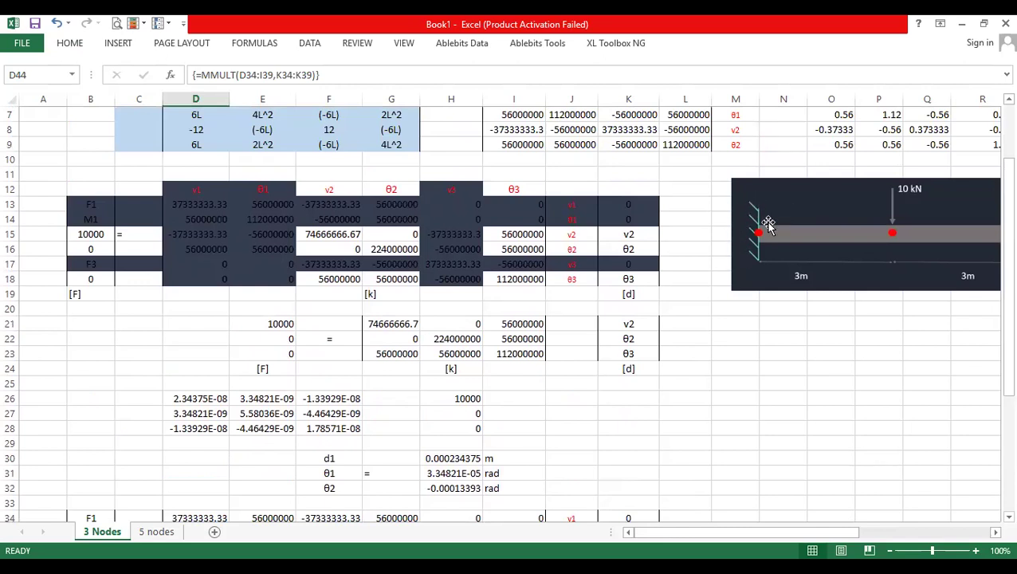
scroll(354, 348, "down", 7)
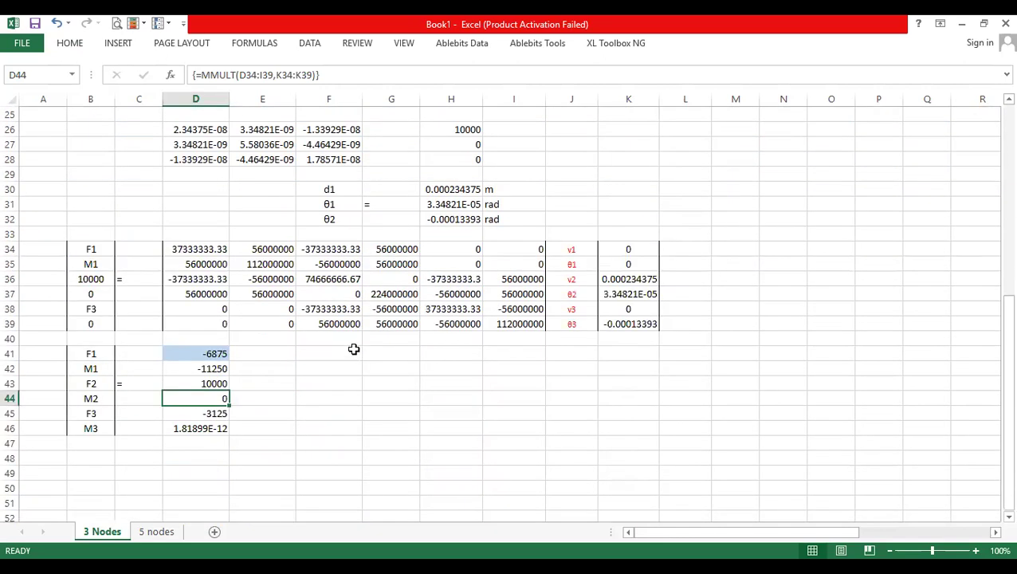
left_click(217, 368)
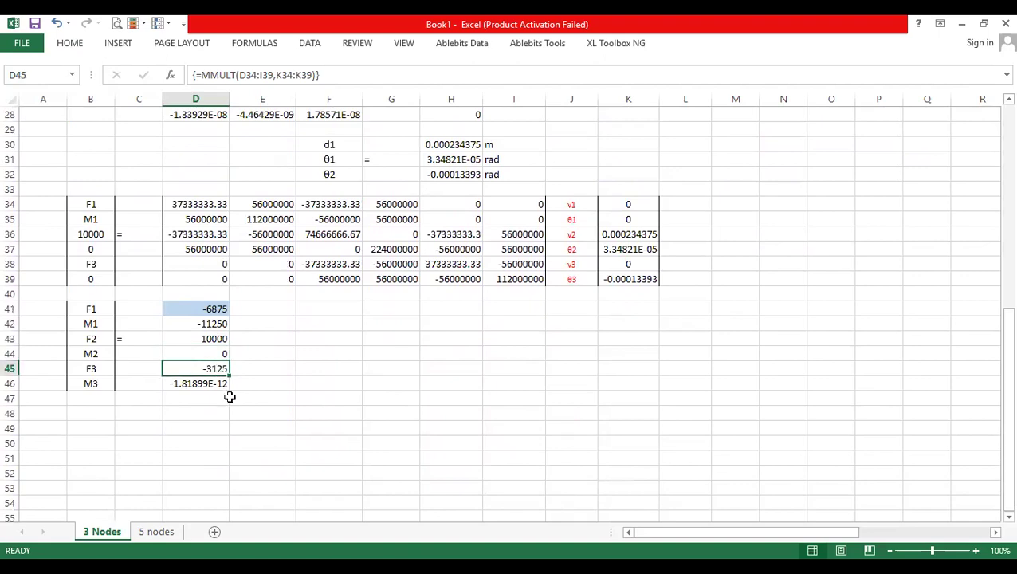
scroll(296, 384, "up", 1)
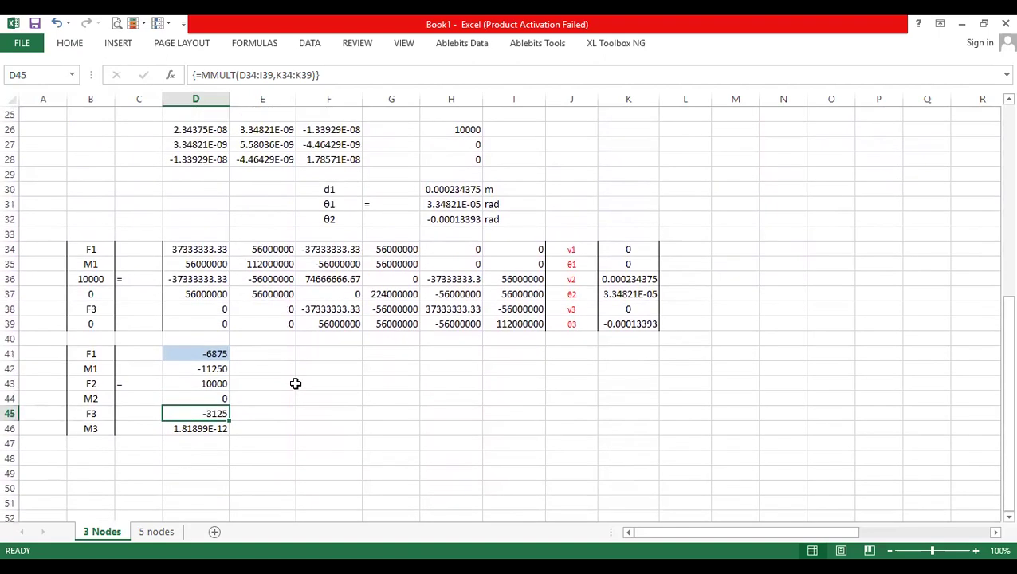
scroll(295, 383, "up", 5)
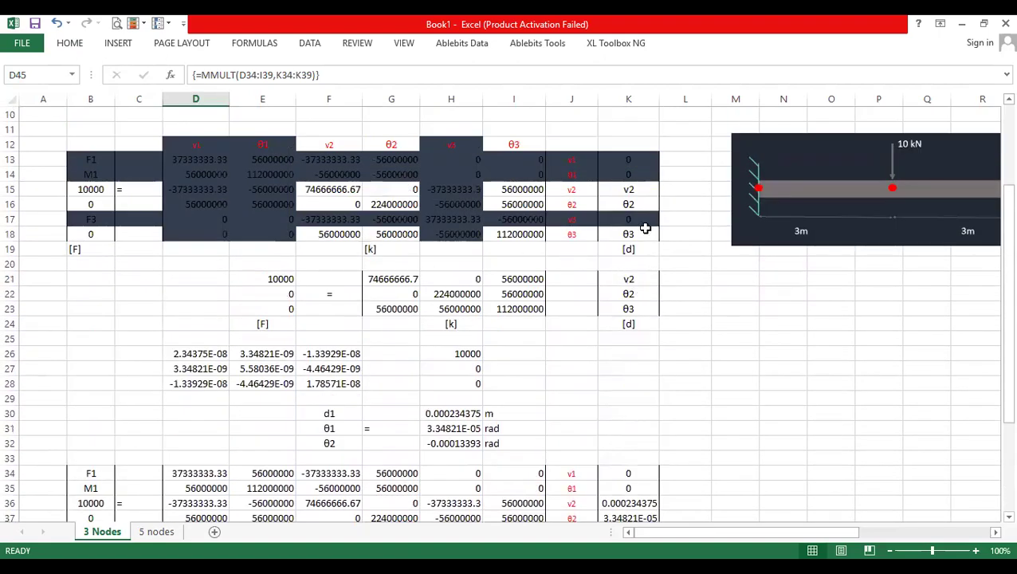
left_click_drag(747, 531, 803, 512)
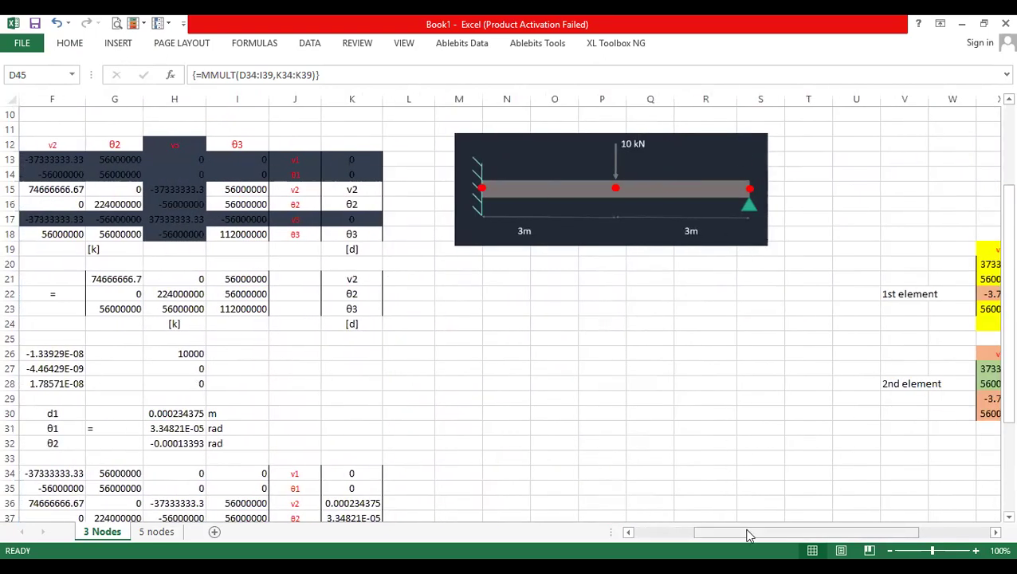
left_click_drag(750, 534, 687, 532)
scroll(84, 396, "down", 6)
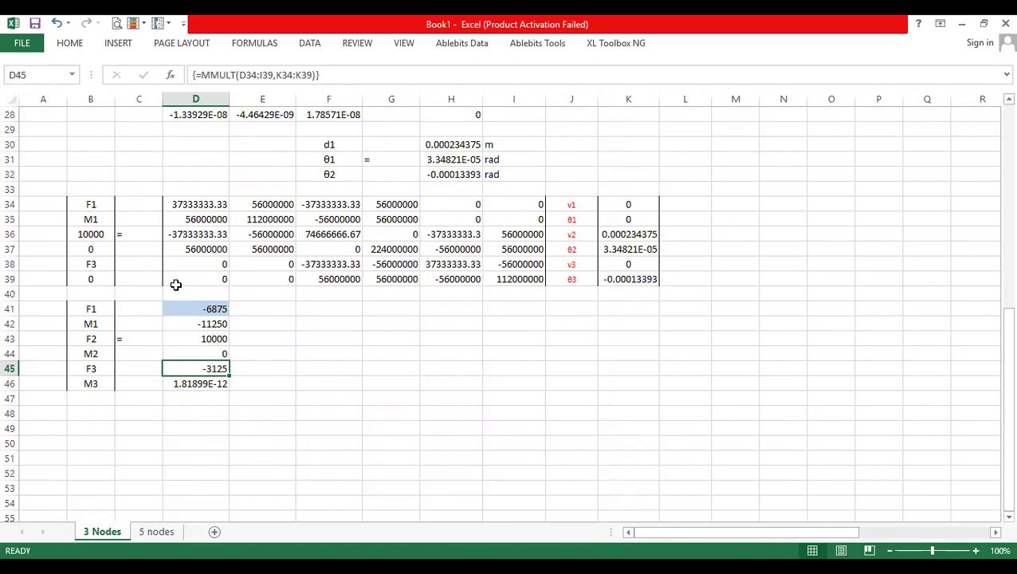
left_click(70, 43)
left_click(232, 93)
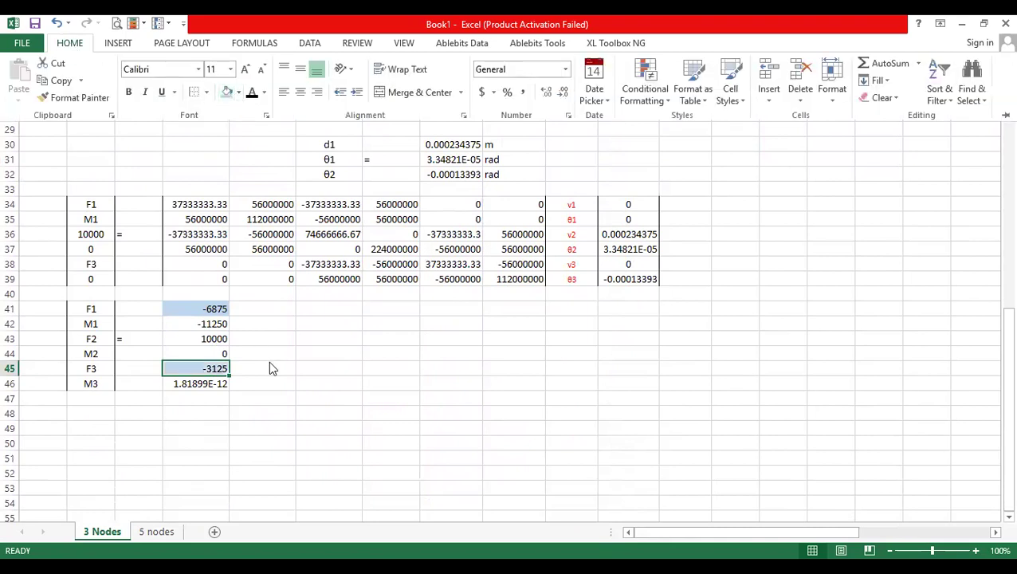
- In cell F43, add the two vertical reactions with =D41+D45 and check the sum against the beam diagram's load
left_click(347, 335)
type("=")
left_click(211, 307)
type("+")
left_click(170, 367)
key("Return")
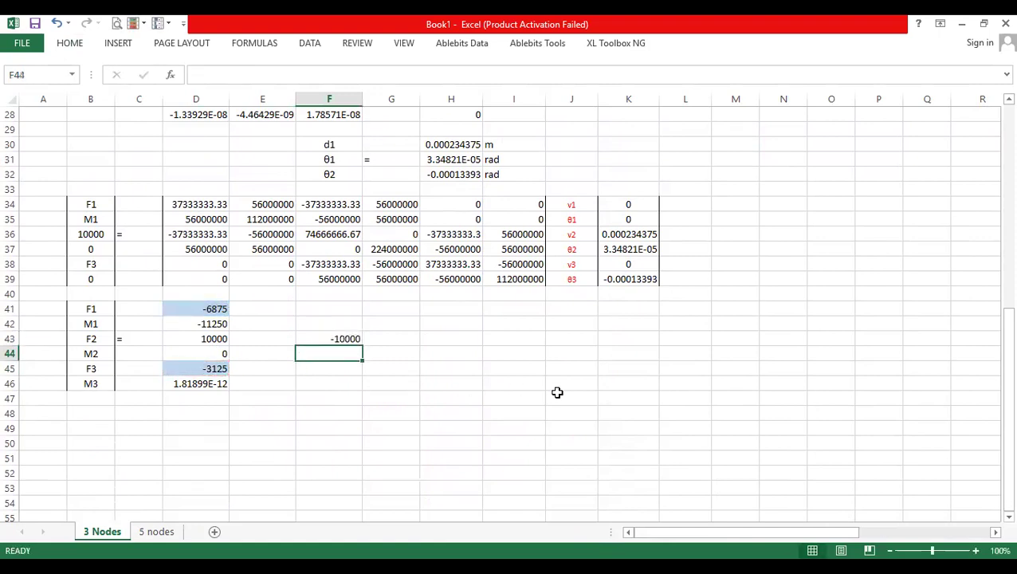
scroll(557, 393, "up", 8)
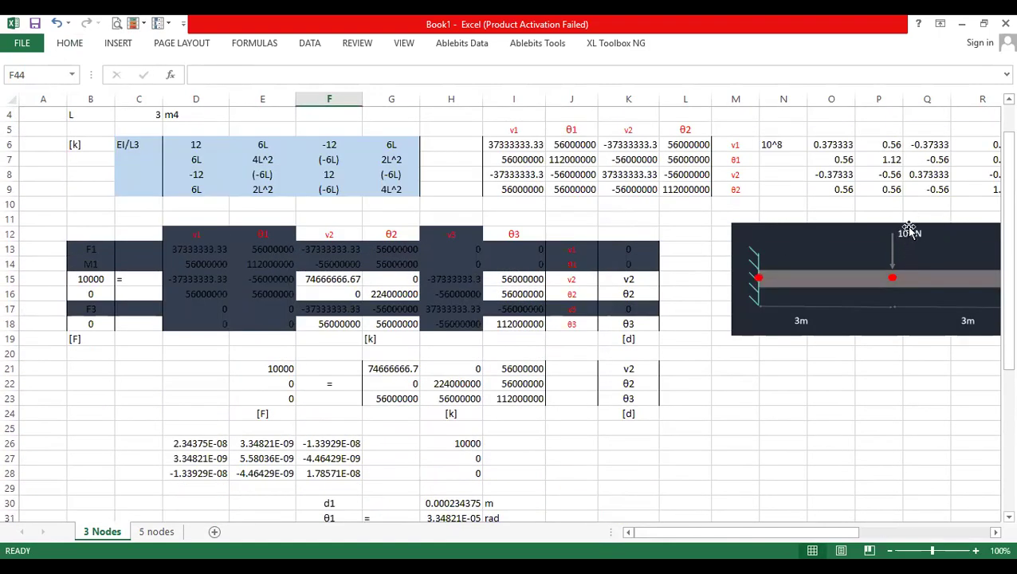
scroll(382, 370, "down", 6)
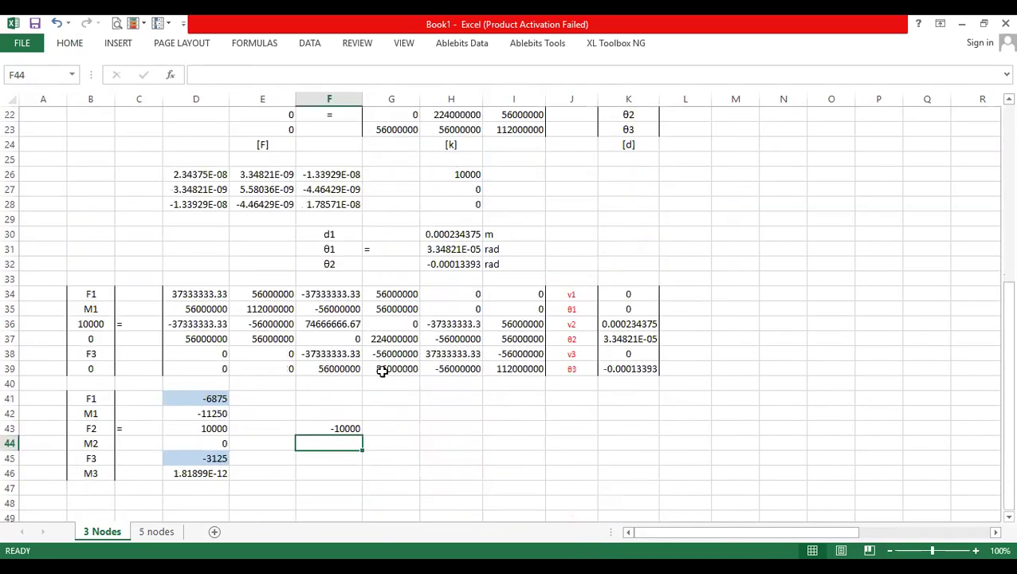
- Try to overwrite the M3 result in cell D46 with 0
scroll(383, 370, "down", 3)
left_click(200, 340)
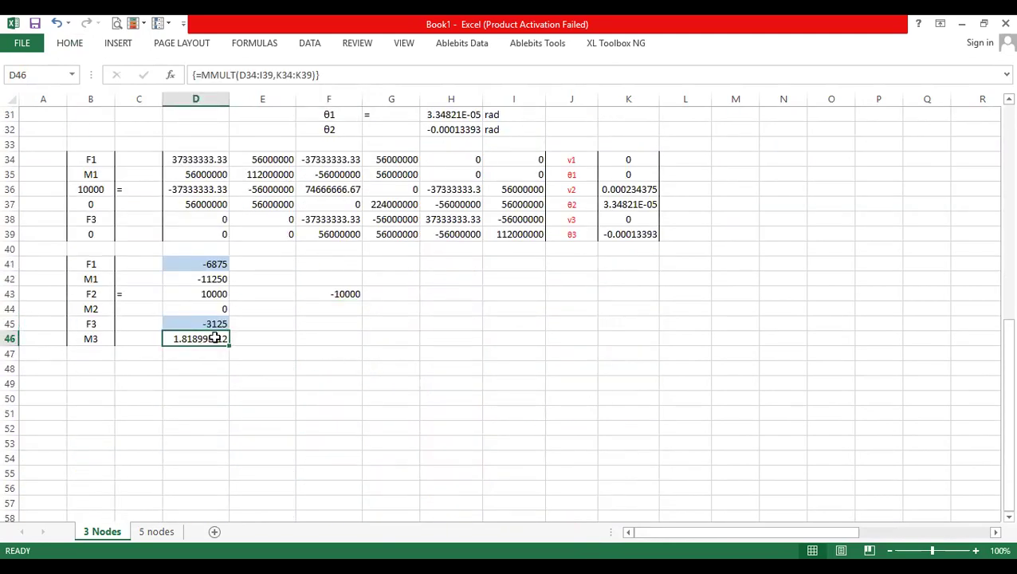
type("0")
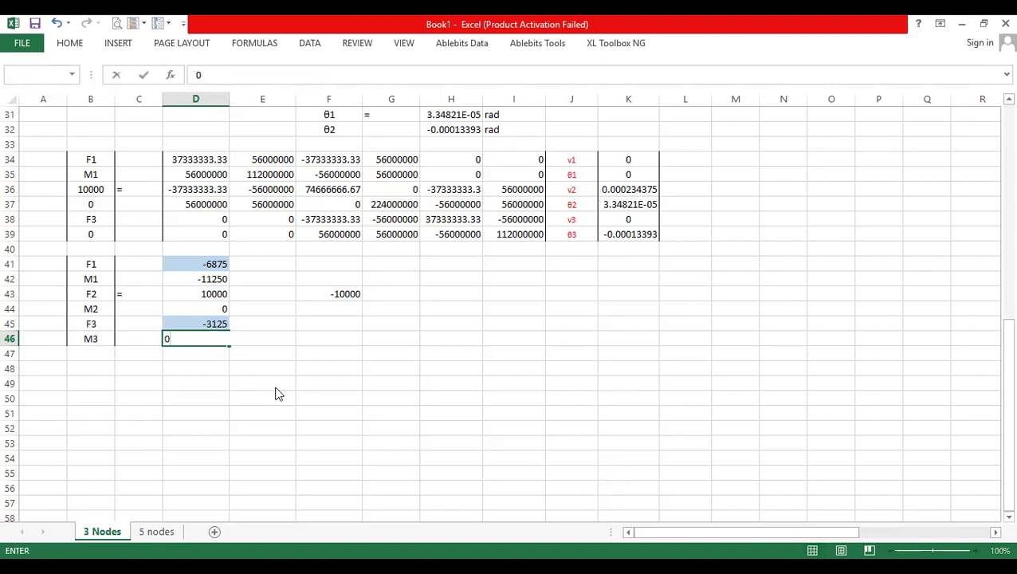
key("Return")
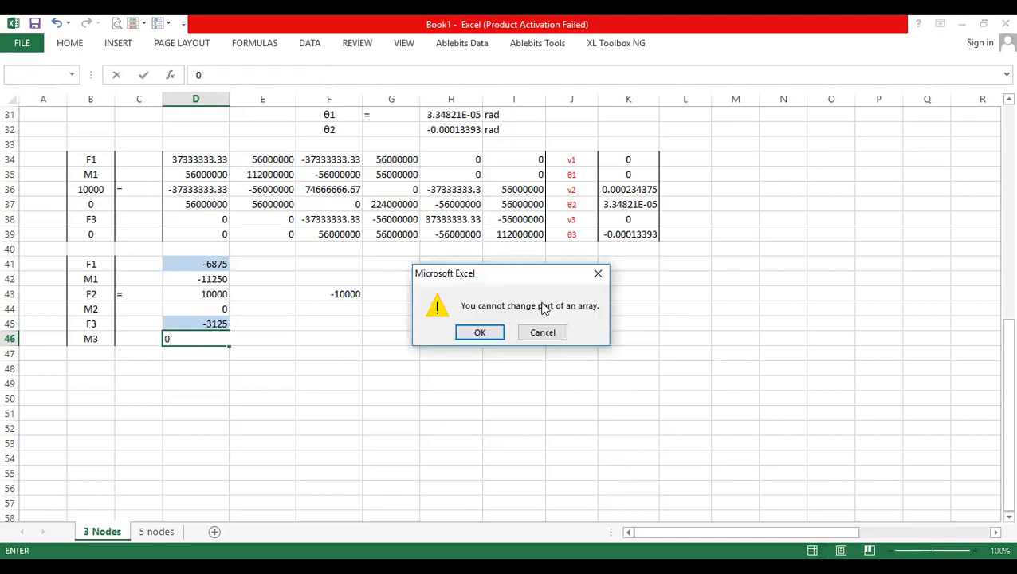
left_click(602, 271)
left_click(273, 338)
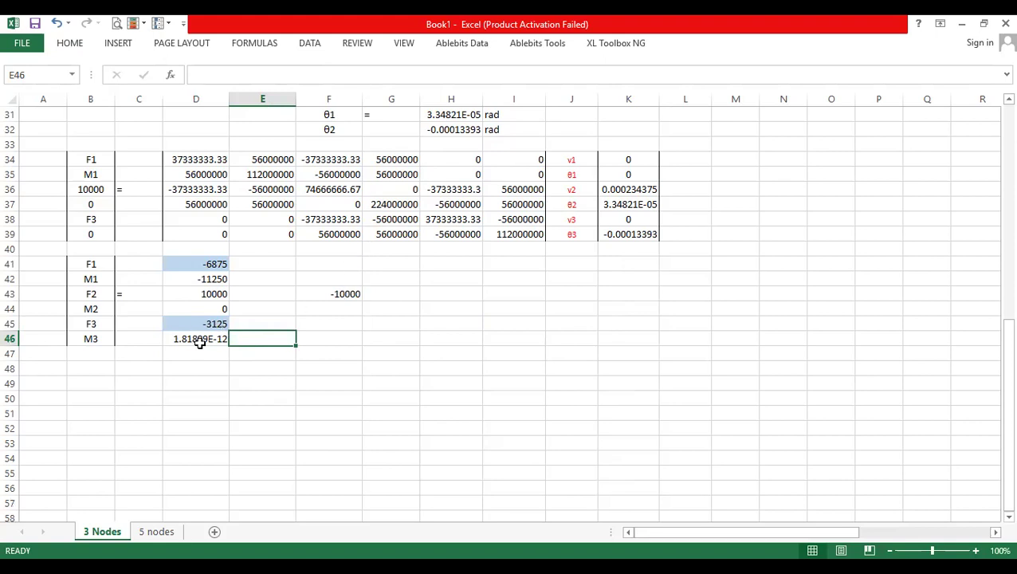
scroll(772, 278, "up", 9)
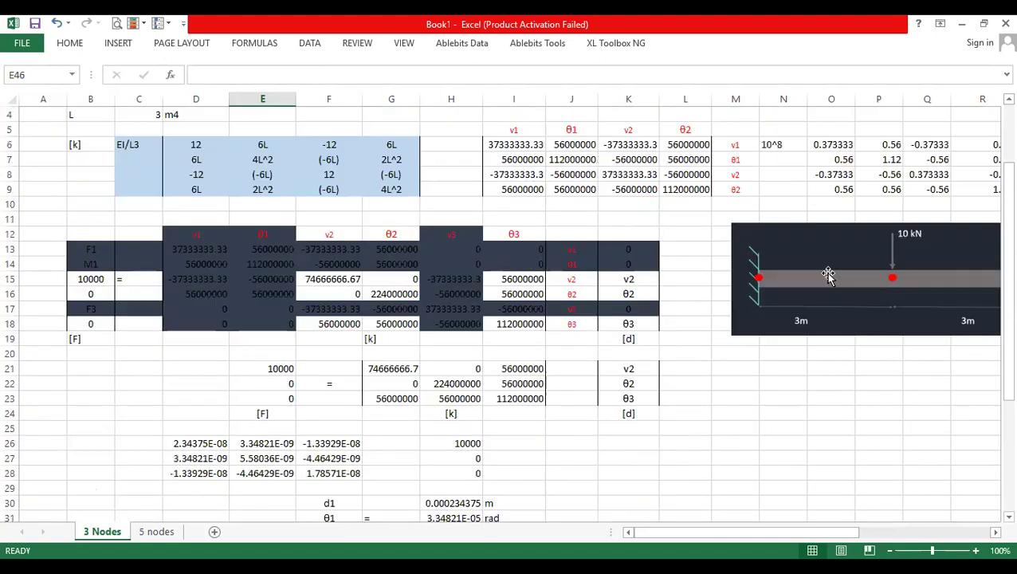
left_click_drag(833, 537, 892, 537)
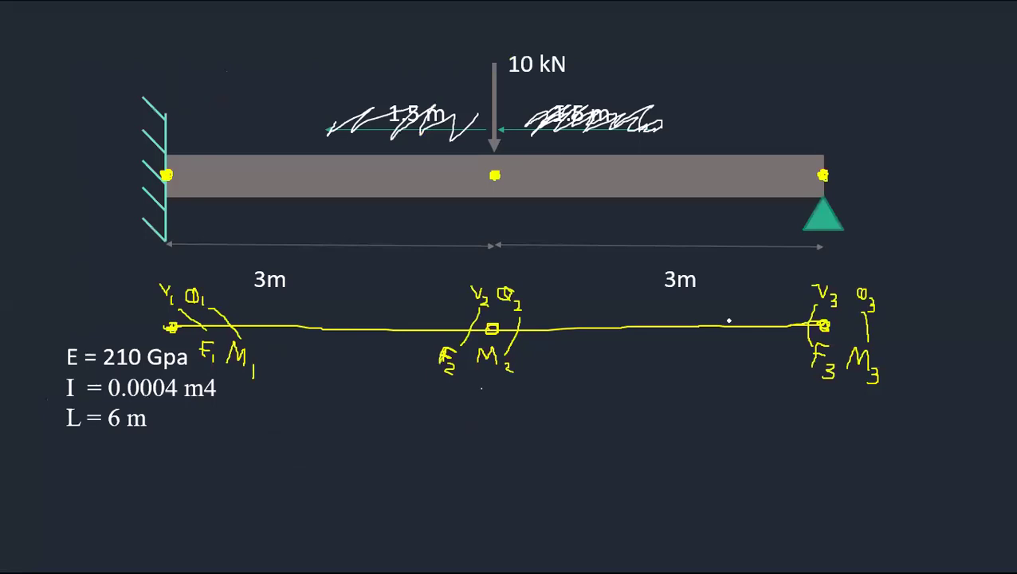
- On the PowerPoint beam slide, erase the white scribbles covering the two 1.5 m dimensions above the beam
right_click(740, 320)
mouse_move(798, 257)
left_click(903, 331)
left_click(577, 118)
left_click(410, 107)
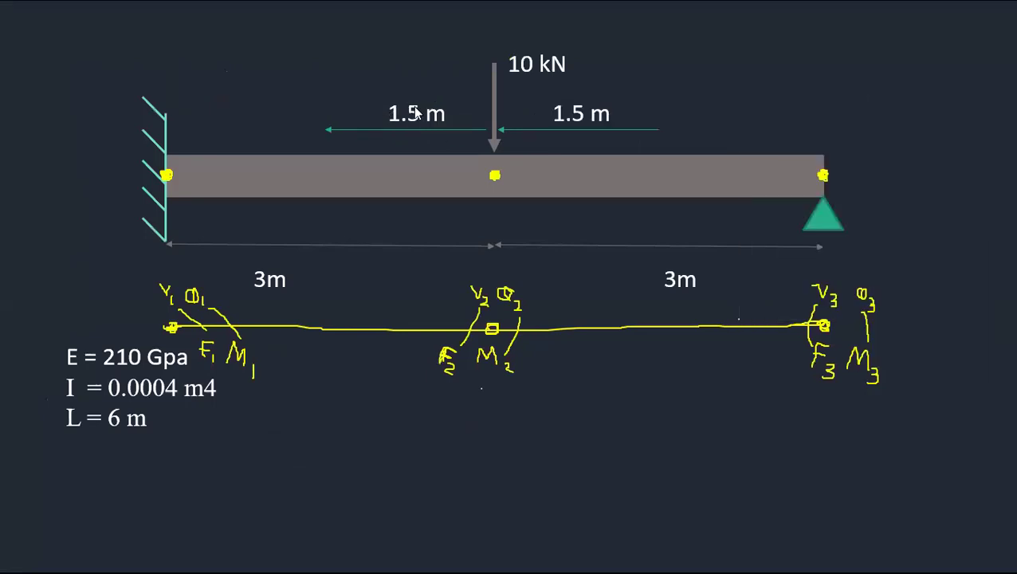
- Go to the blank slide and draw a horizontal beam line in red ink with node circles at both ends and the middle
key("Right")
key("Right")
right_click(283, 191)
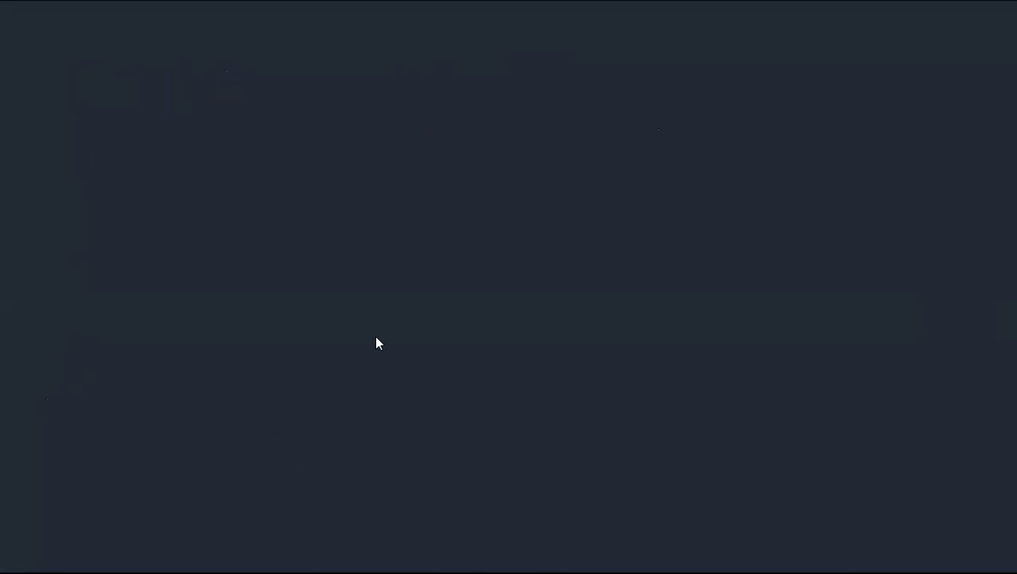
mouse_move(377, 356)
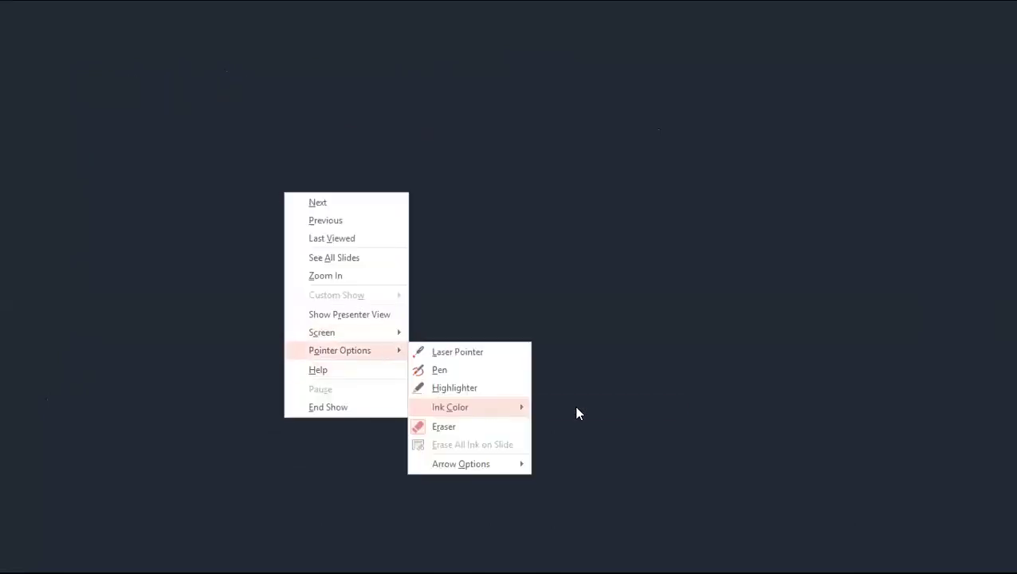
mouse_move(486, 408)
left_click_drag(97, 140, 451, 140)
left_click_drag(267, 138, 265, 140)
left_click_drag(93, 141, 99, 137)
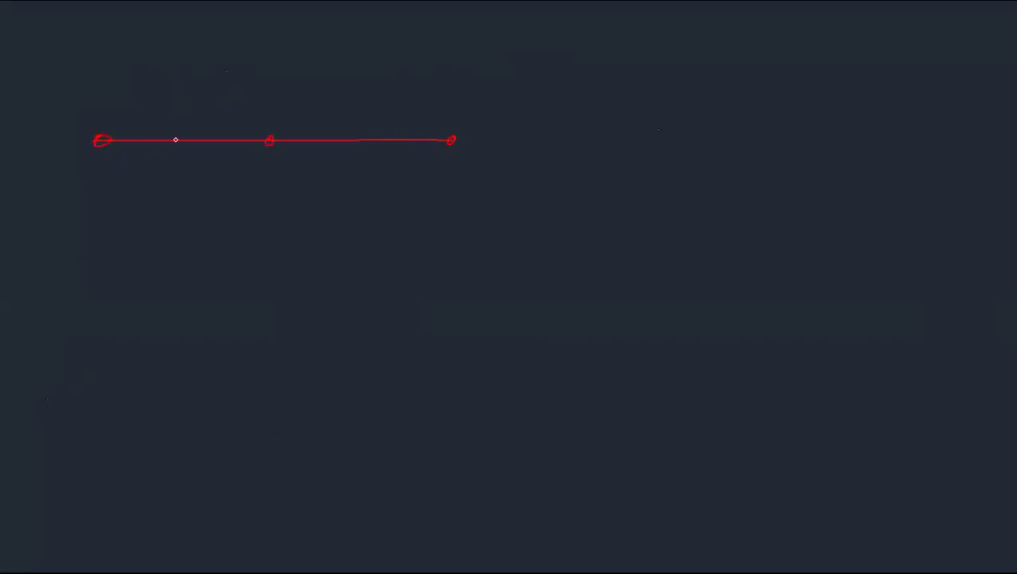
- Draw four short slanted marks across the beam line and a curved arrow over the middle node
left_click_drag(157, 129, 144, 159)
left_click_drag(200, 129, 194, 157)
left_click_drag(406, 132, 401, 148)
left_click_drag(314, 114, 310, 110)
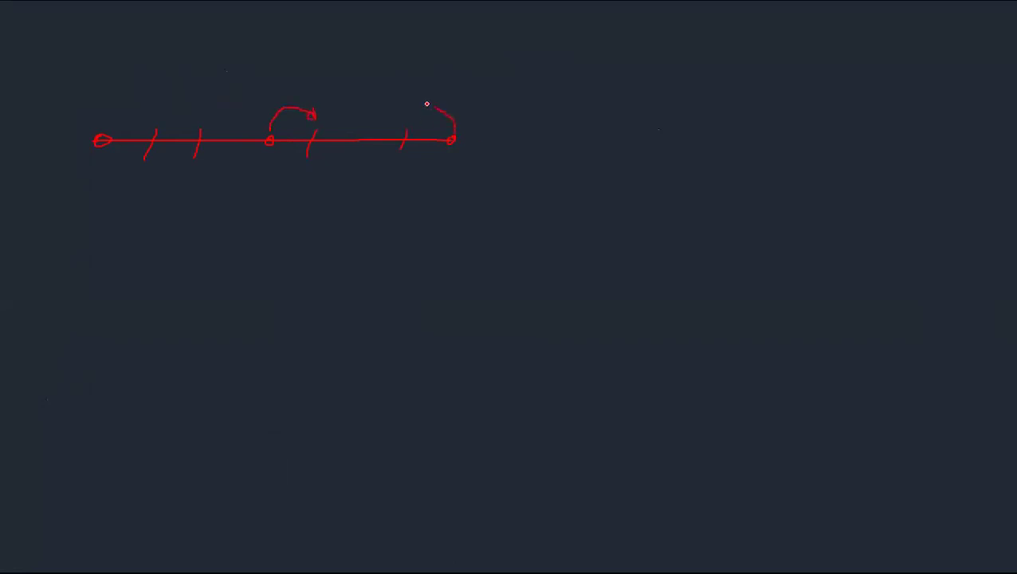
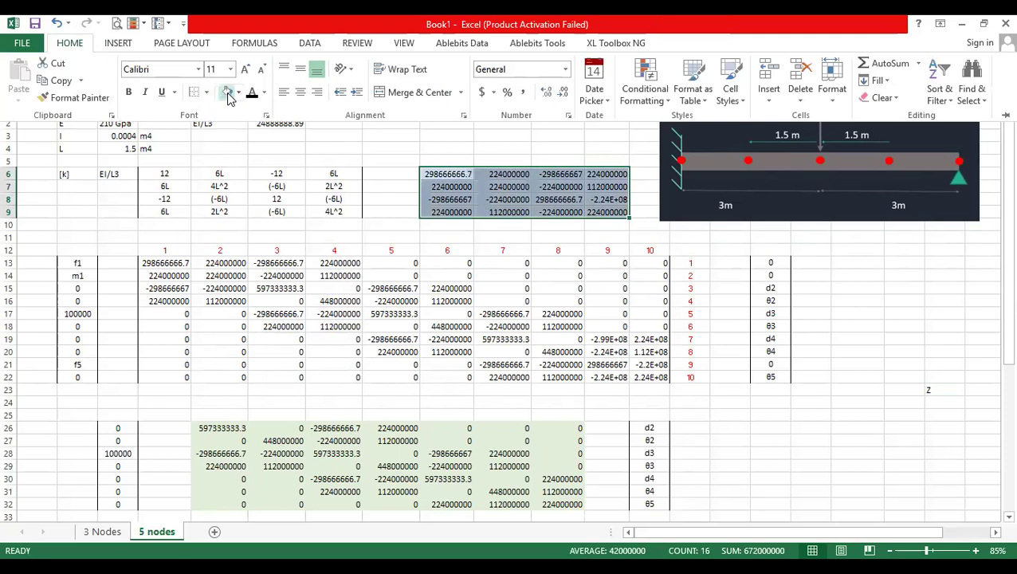
- Look at the 3 Nodes sheet in the Excel workbook for comparison and return to the 5 nodes sheet
left_click(110, 534)
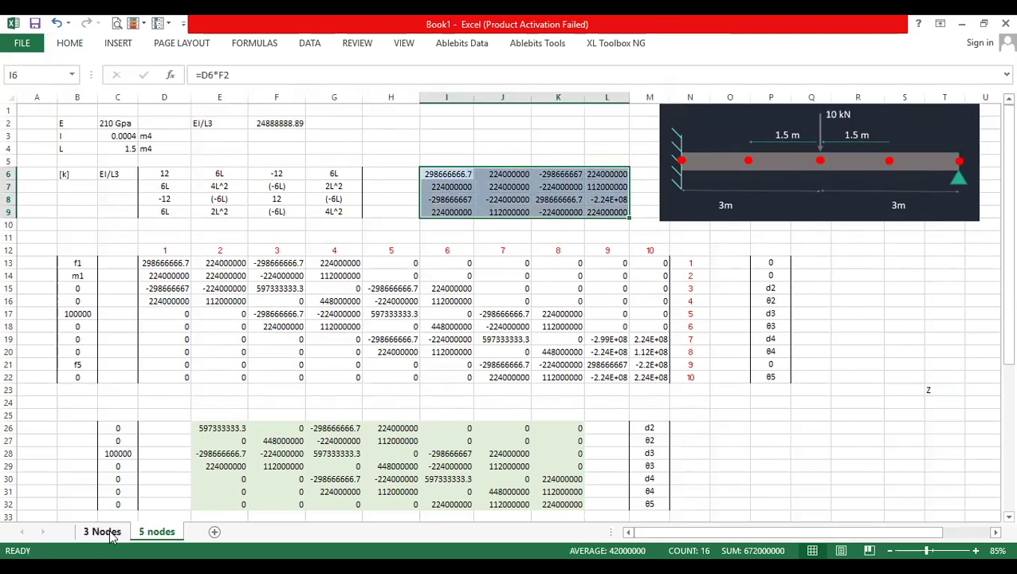
left_click(110, 534)
left_click(143, 534)
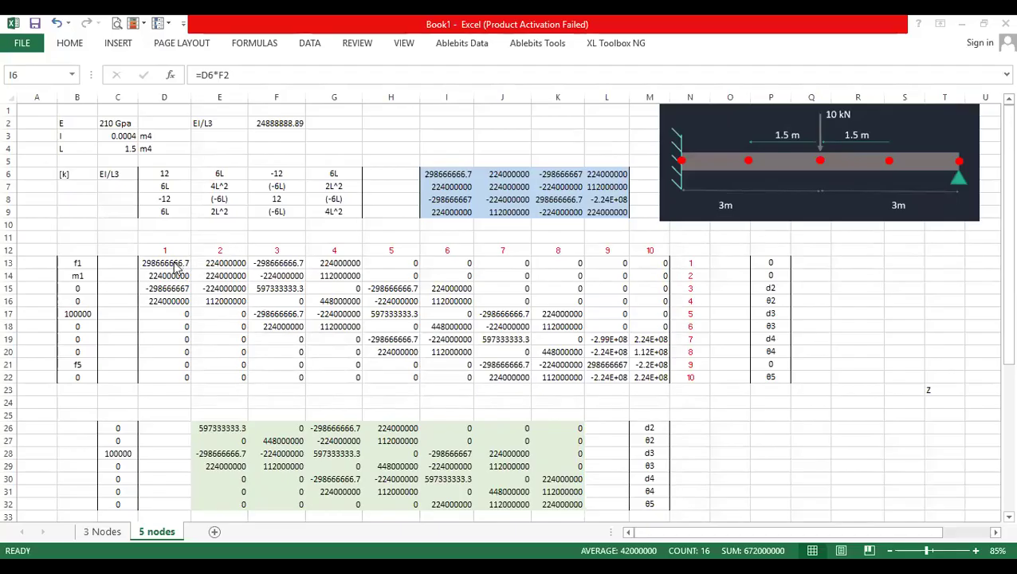
- Fill the first element's block D13:G16 of the assembled stiffness matrix with light grey
left_click_drag(173, 264, 434, 330)
key("ctrl+v")
key("ctrl+v")
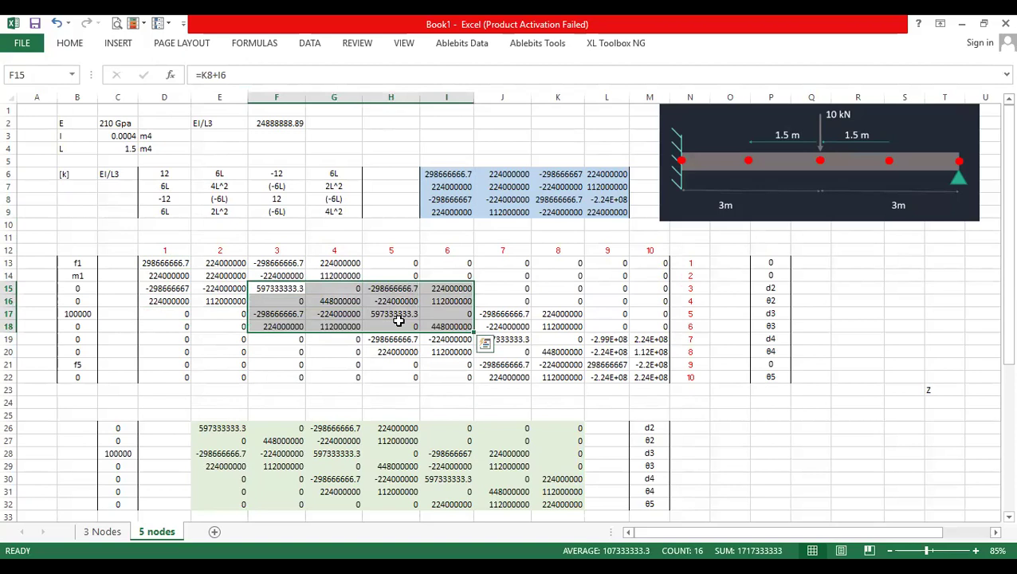
left_click_drag(175, 263, 323, 295)
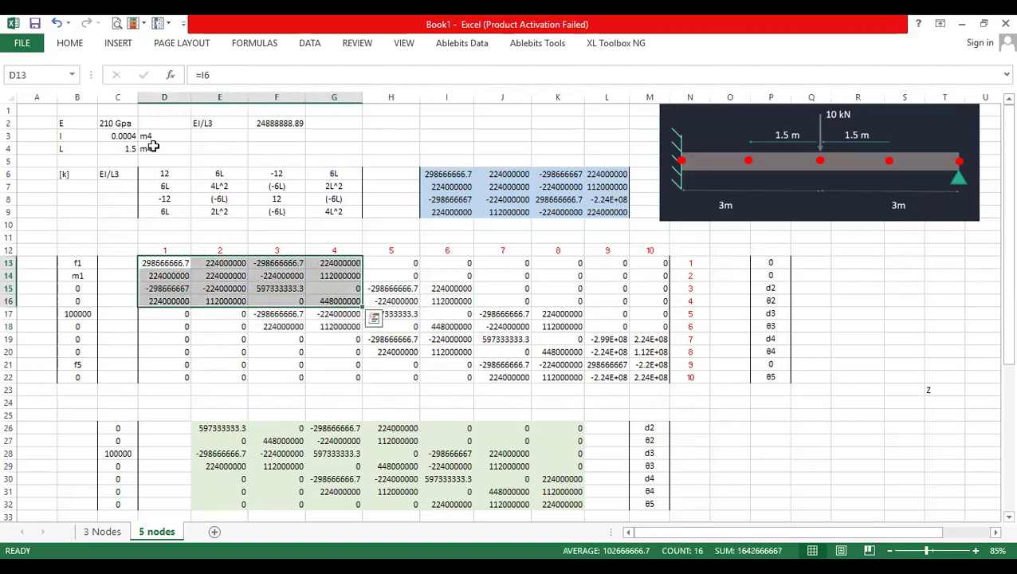
left_click(71, 45)
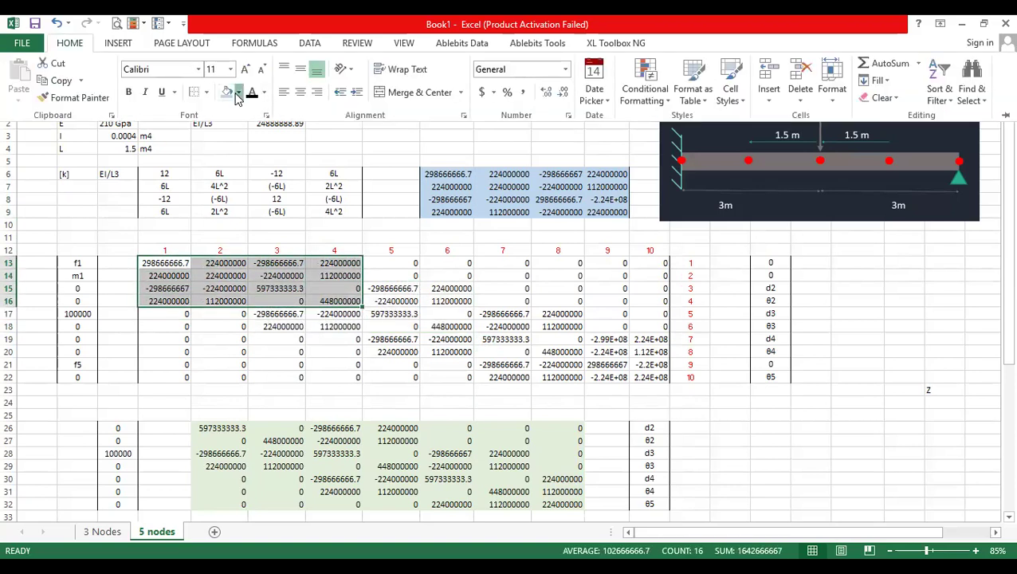
left_click(237, 92)
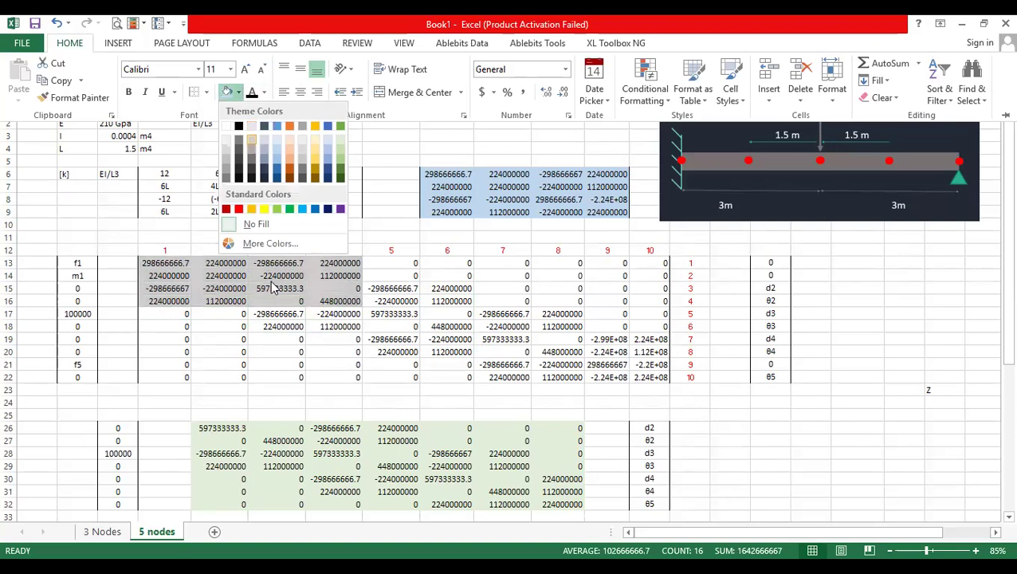
left_click(252, 141)
- Fill the second element's block F15:I18 of the assembled stiffness matrix with light orange
mouse_move(273, 287)
left_mouse_down()
mouse_move(439, 318)
mouse_move(454, 333)
mouse_move(275, 289)
left_mouse_up()
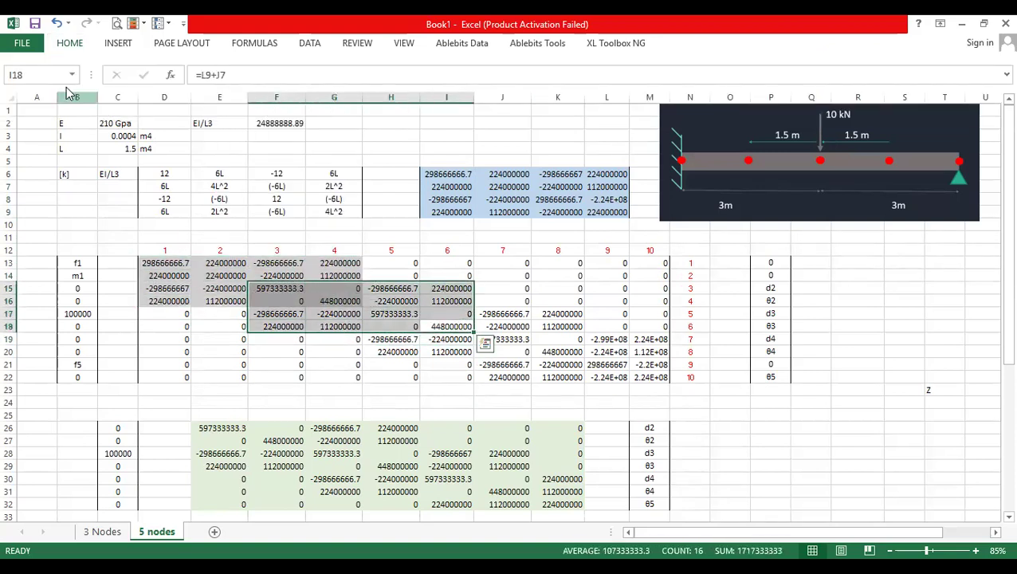
left_click(72, 43)
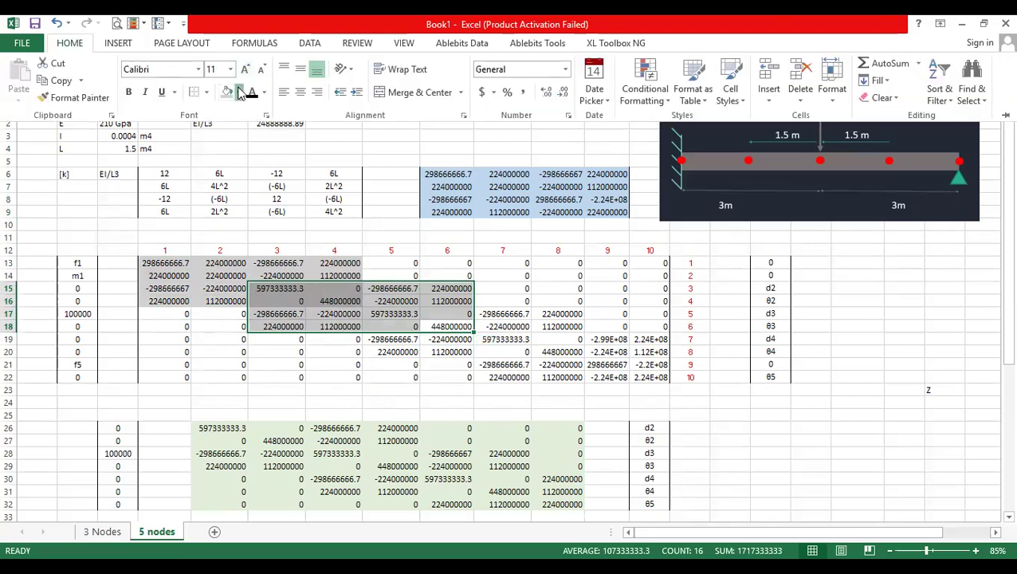
left_click(238, 92)
left_click(292, 138)
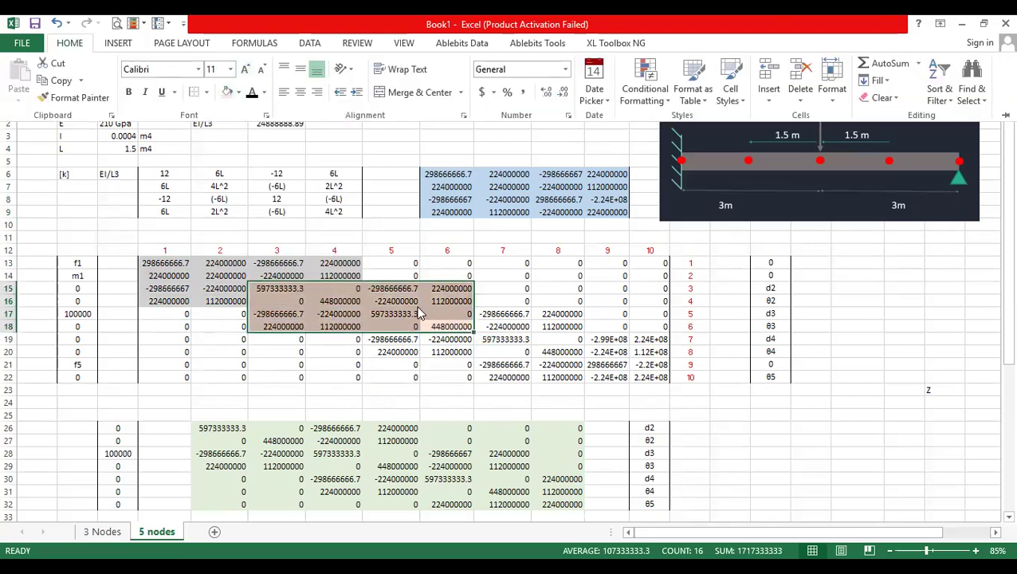
- Fill the third element's block H17:K20 of the assembled stiffness matrix with light green
left_click_drag(405, 313, 558, 351)
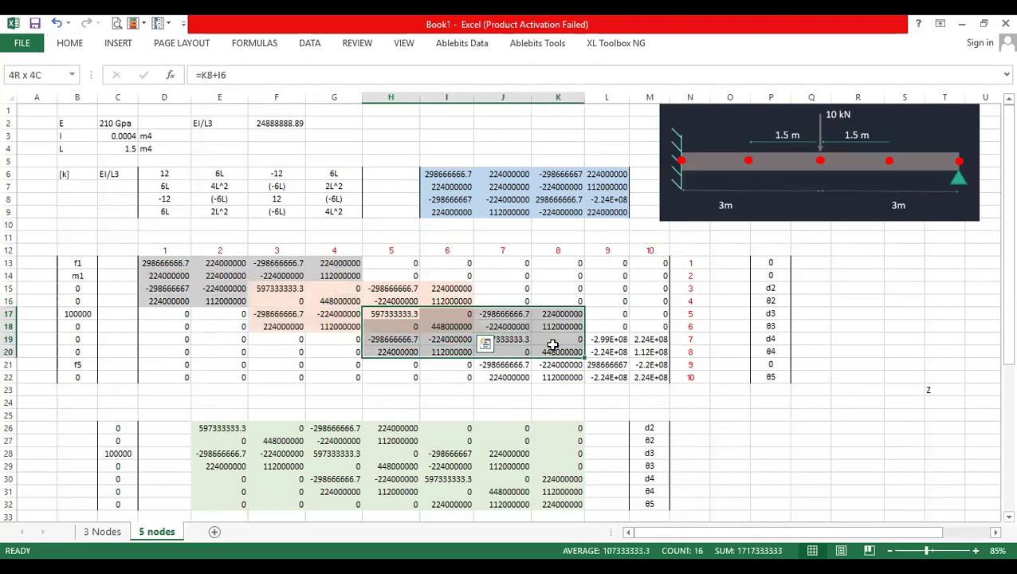
left_click(111, 43)
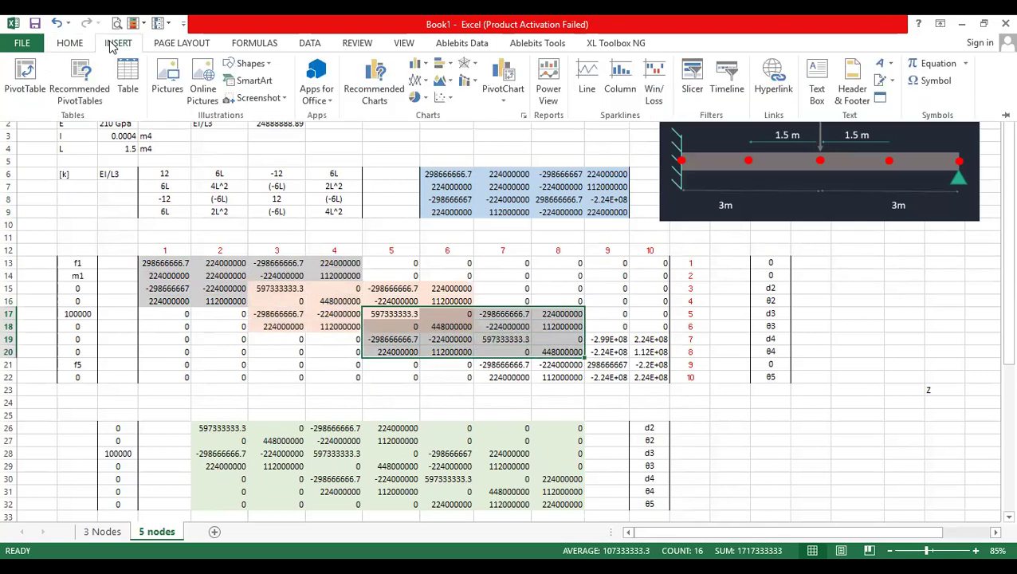
left_click(79, 43)
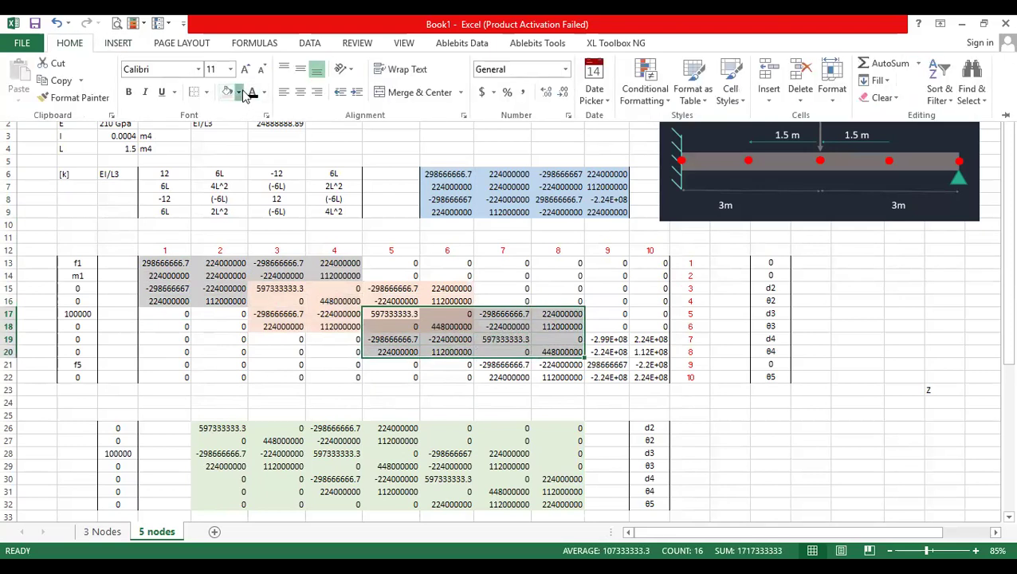
left_click(239, 92)
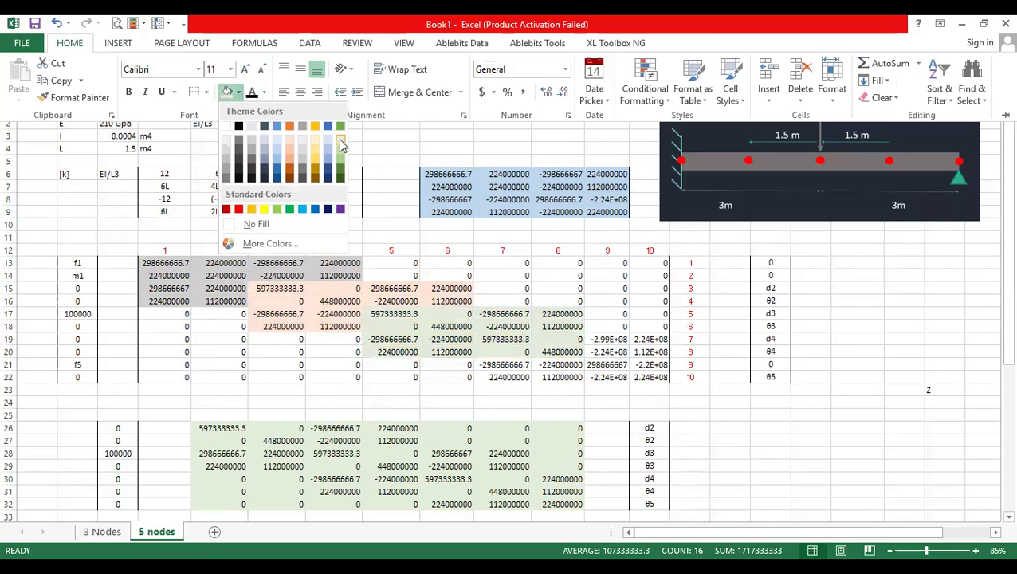
left_click(340, 144)
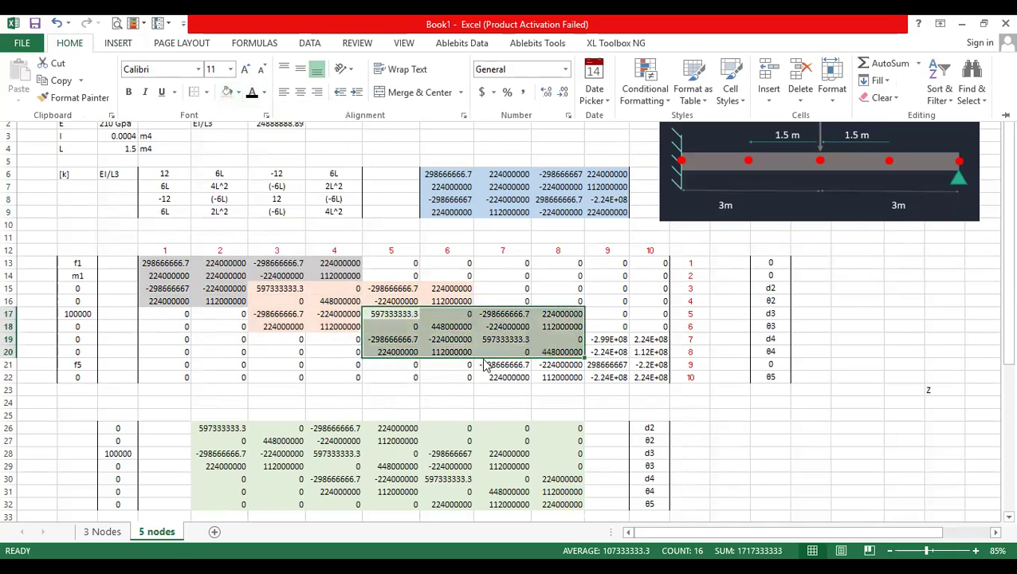
- Fill the range I19:M22 of the assembled stiffness matrix with the standard bright light green for the fourth element
left_click(448, 339)
type("=J8")
key("Return")
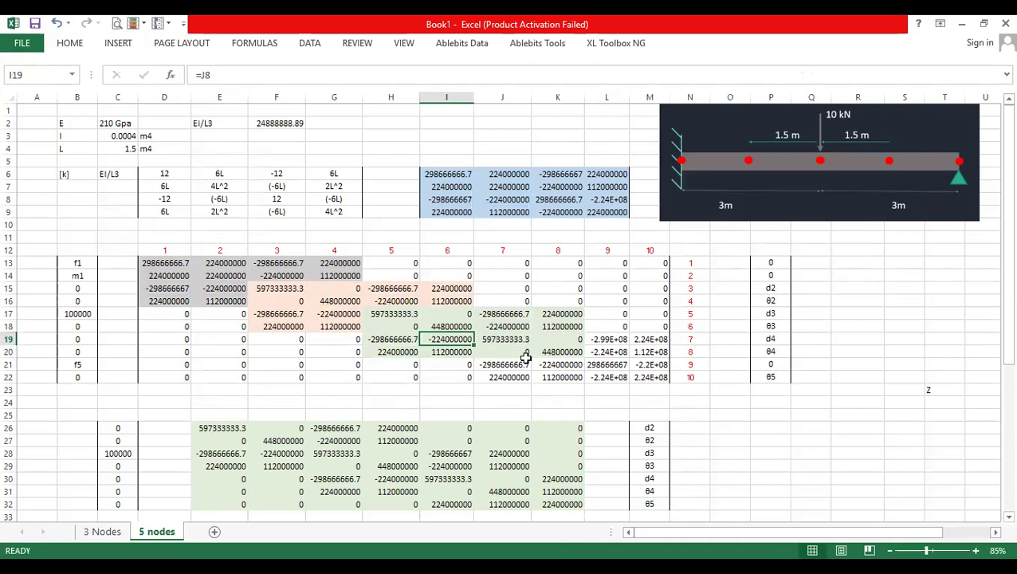
left_click_drag(456, 339, 634, 375)
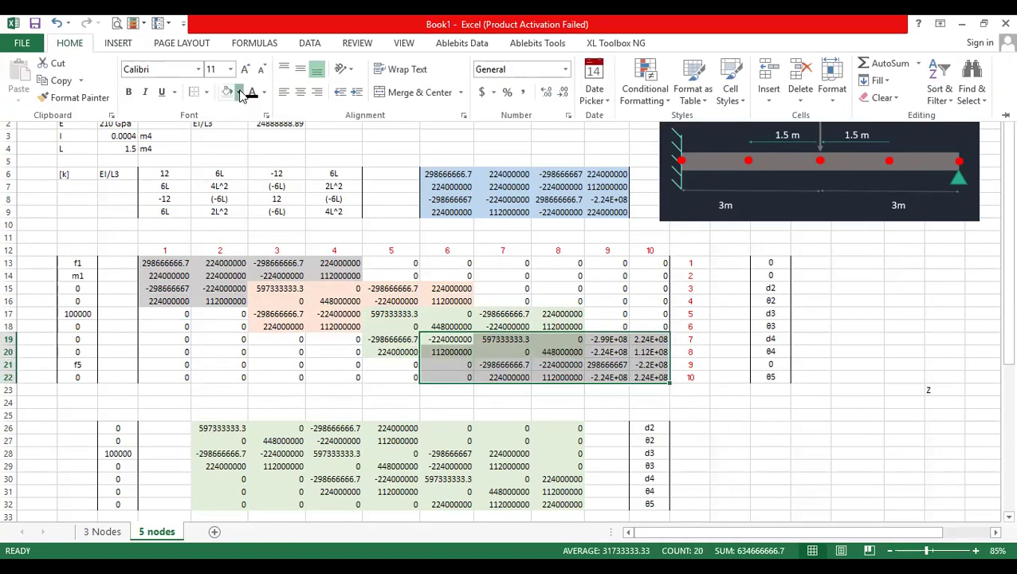
left_click(238, 93)
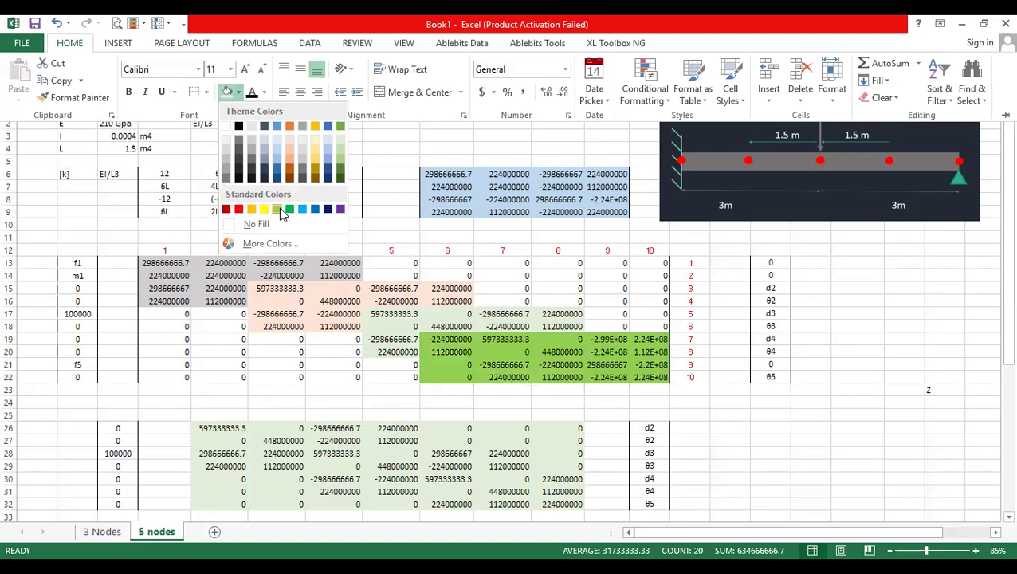
left_click(280, 210)
- Relabel the first two matrix column headings as V1 in D12 and θ1 in E12, reusing the θ symbol from P16
left_click(166, 251)
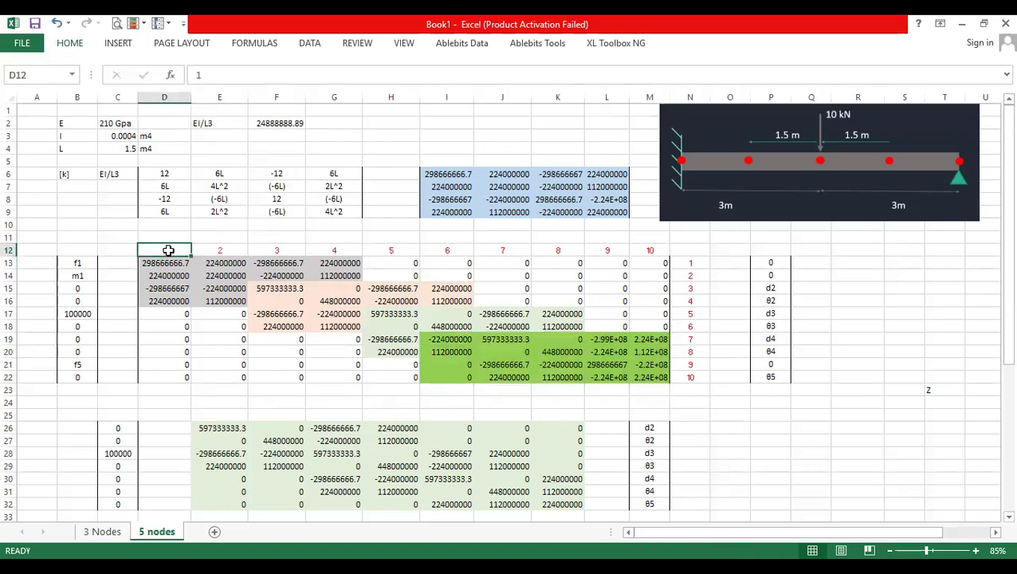
type("V")
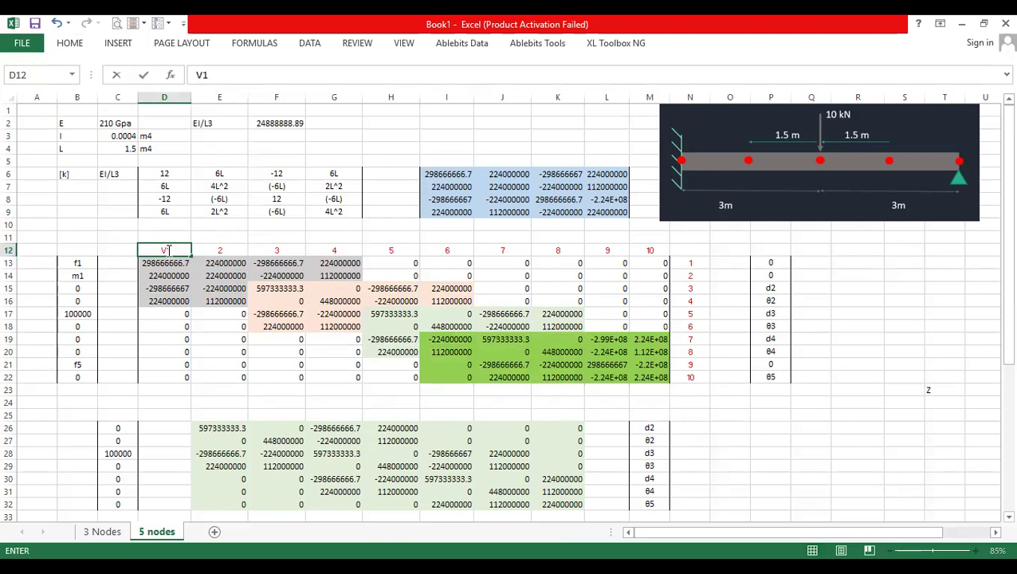
left_click(777, 298)
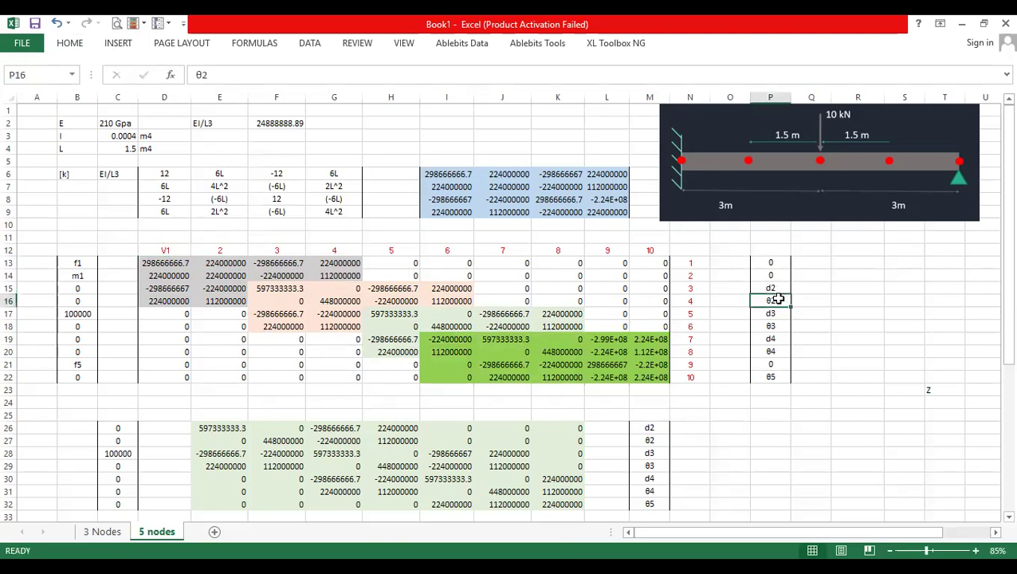
key("ctrl+c")
left_click(212, 260)
left_click(214, 250)
key("ctrl+v")
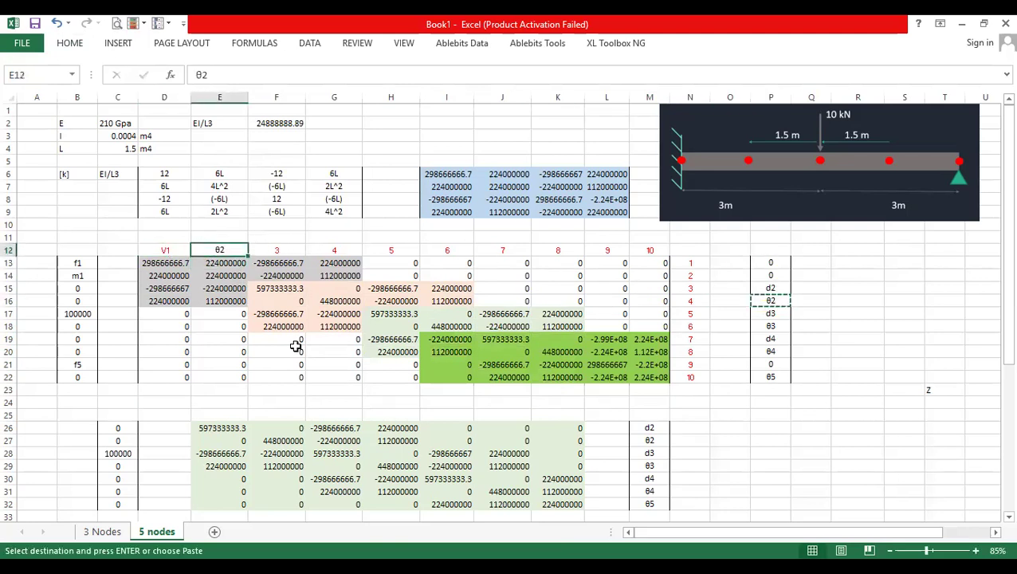
key("Escape")
double_click(230, 251)
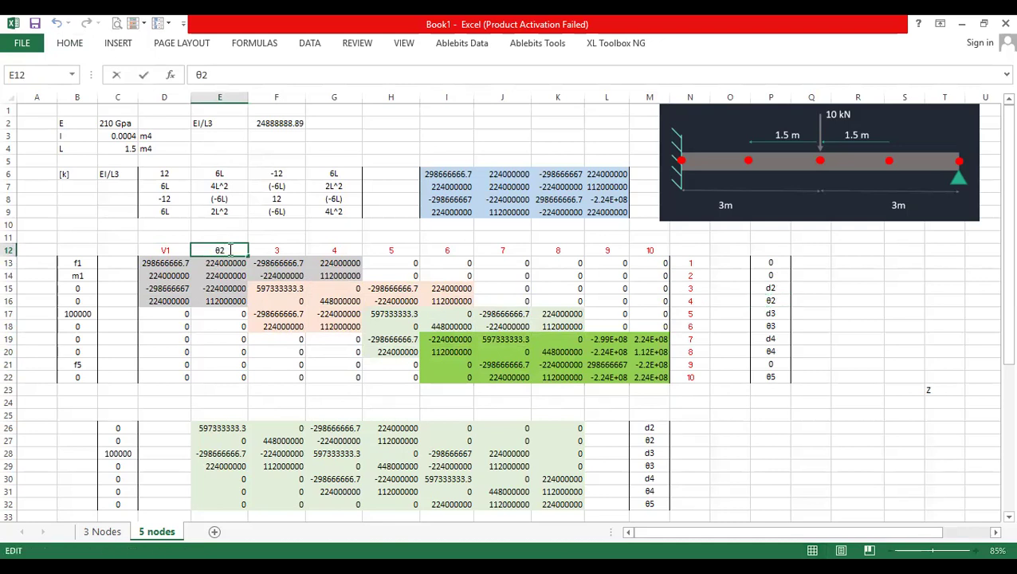
key("BackSpace")
type("1")
- Colour the V1 and θ1 headings in D12:E12 red and extend the series across the matrix columns to θ5 in M12
left_click_drag(157, 250, 221, 253)
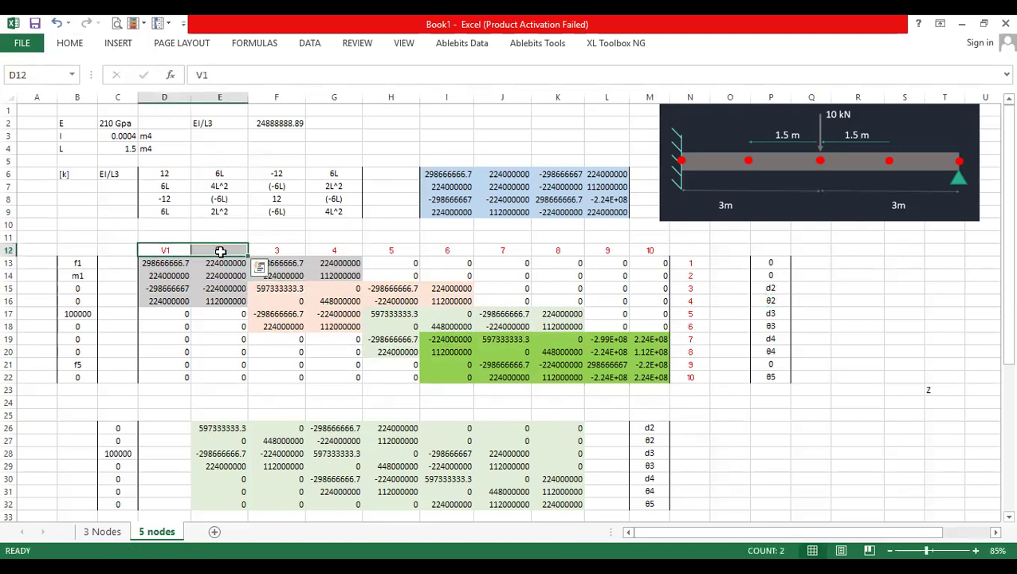
left_click(116, 43)
left_click(70, 44)
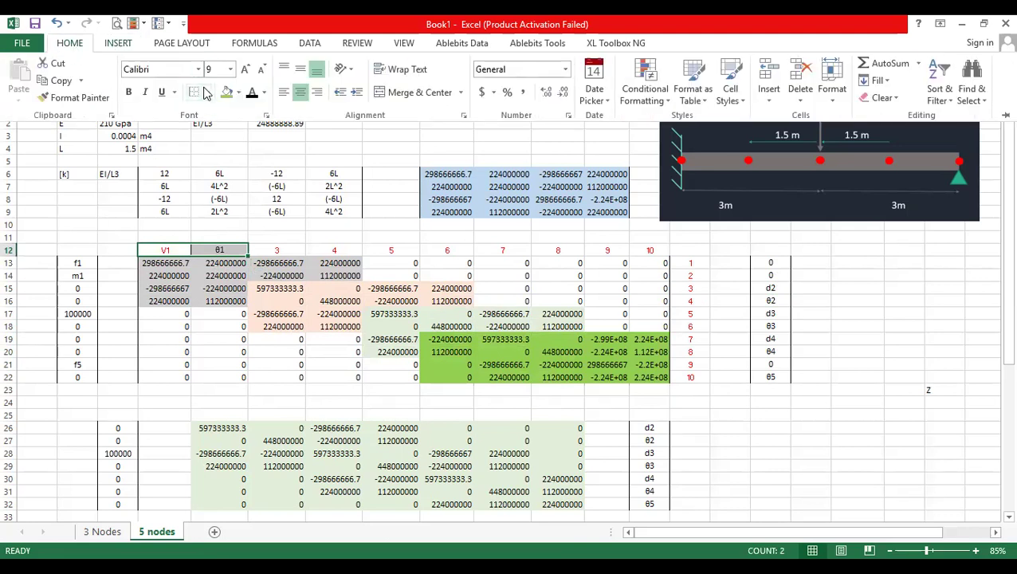
left_click(207, 93)
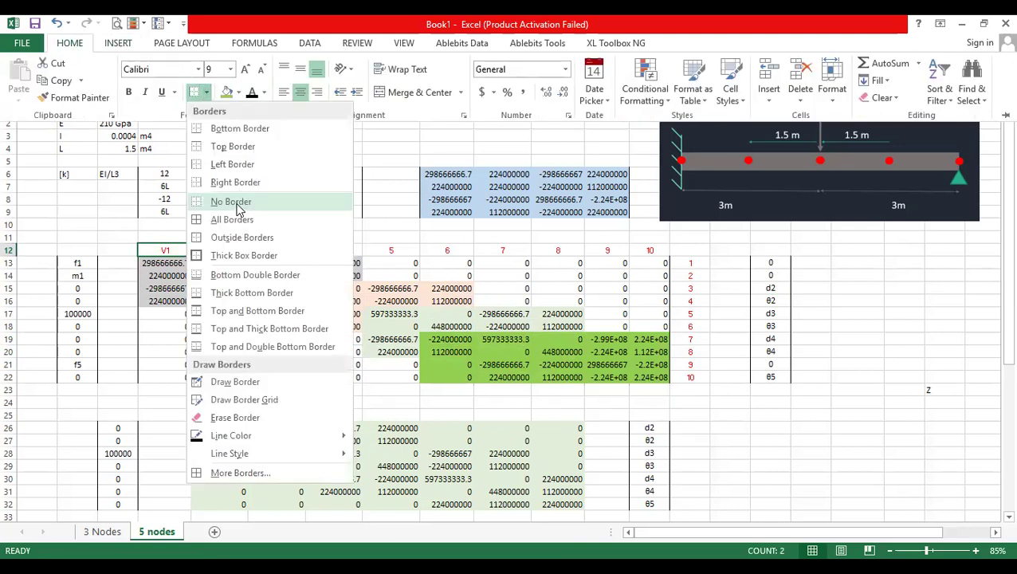
left_click(245, 300)
left_click_drag(170, 248, 206, 249)
left_click(66, 44)
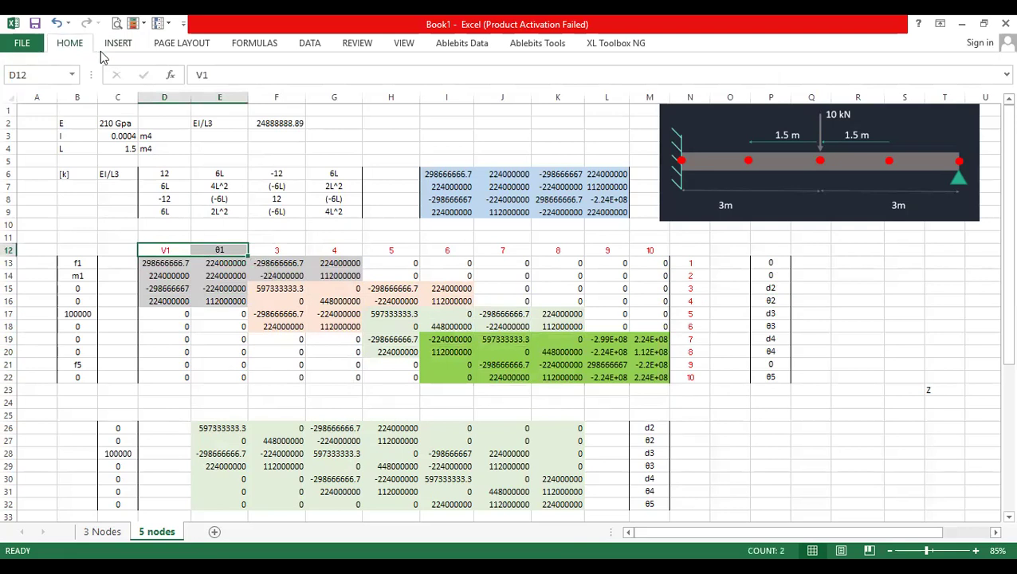
left_click(264, 93)
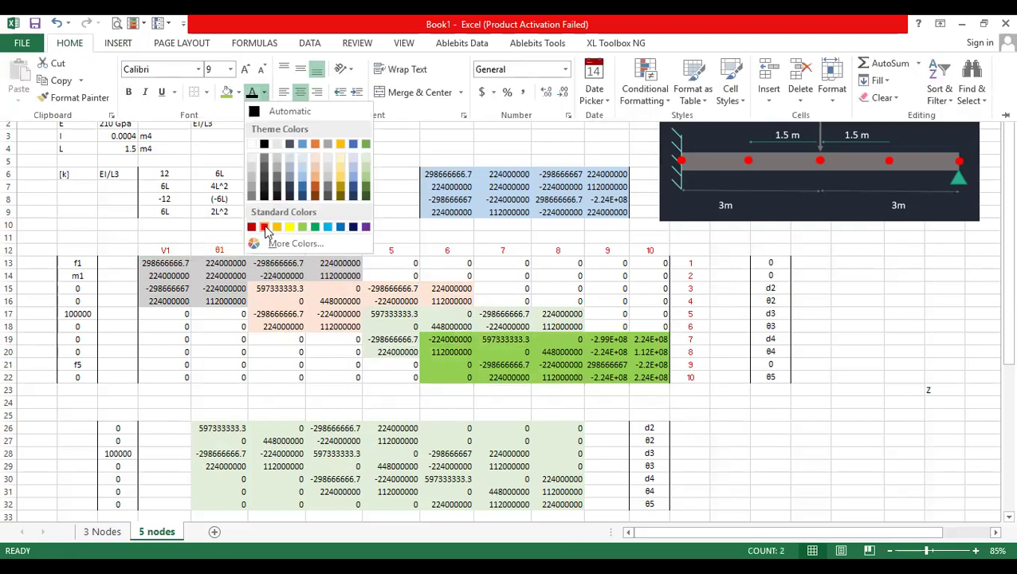
left_click(264, 227)
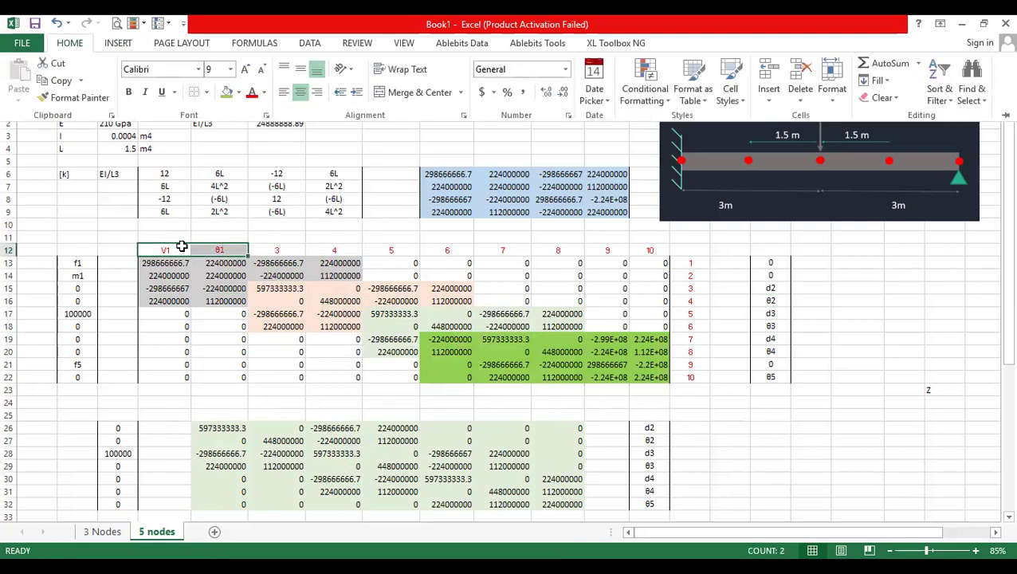
left_click_drag(248, 256, 291, 256)
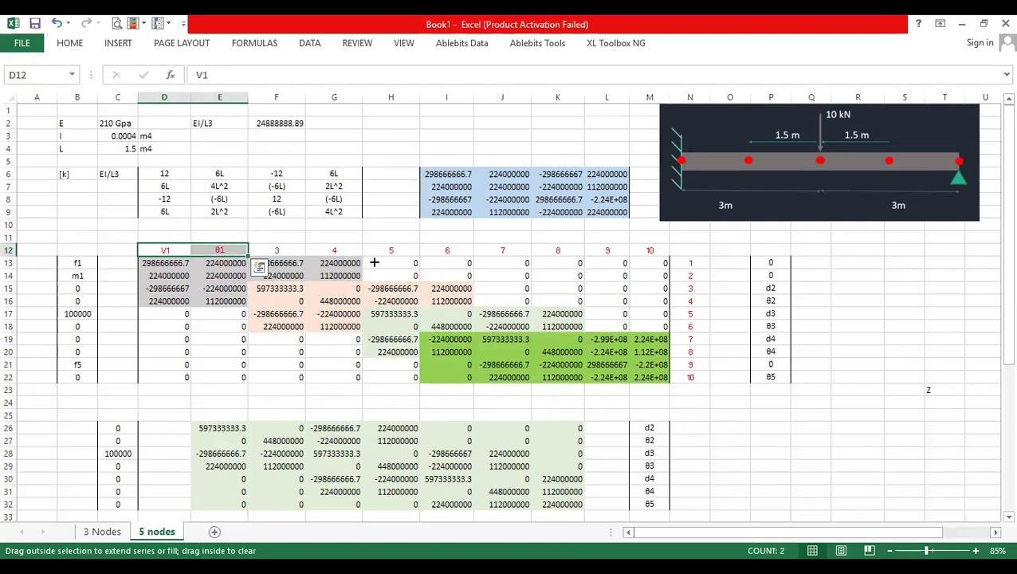
left_click_drag(682, 276, 679, 272)
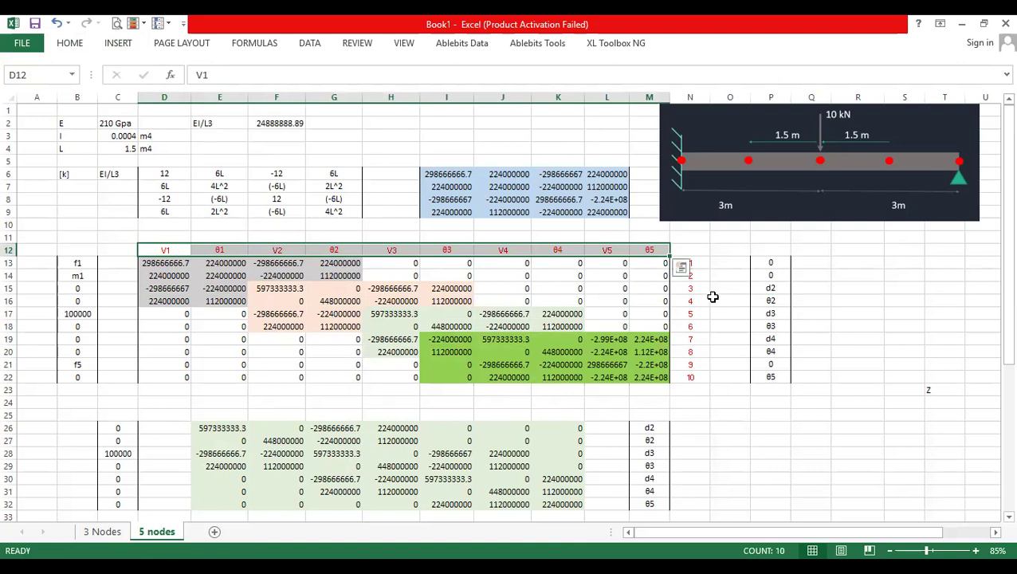
- Copy the V1 and θ1 headings to row labels N13 and N14 and continue the series down to θ5 in N22
left_click(700, 266)
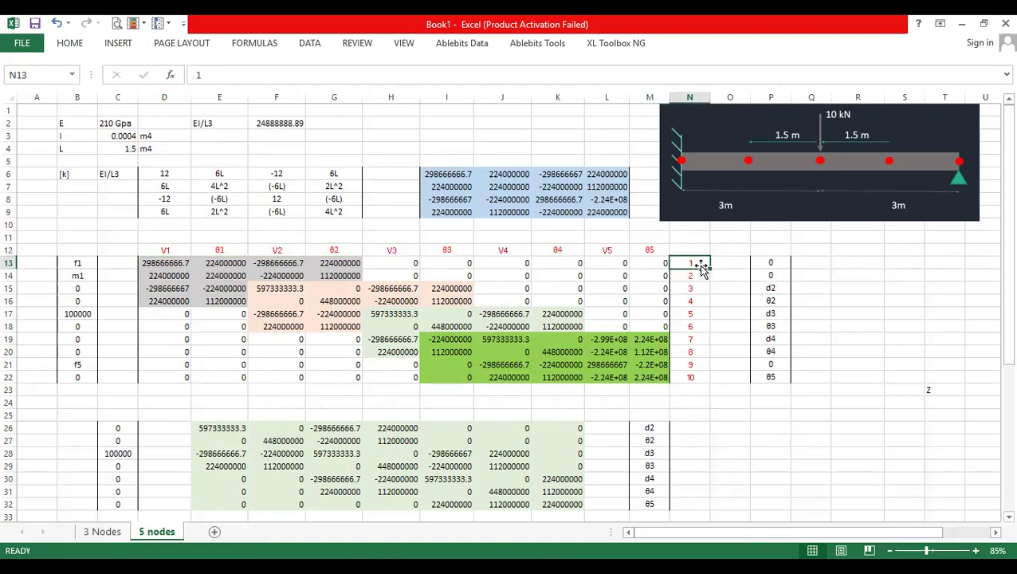
left_click(175, 249)
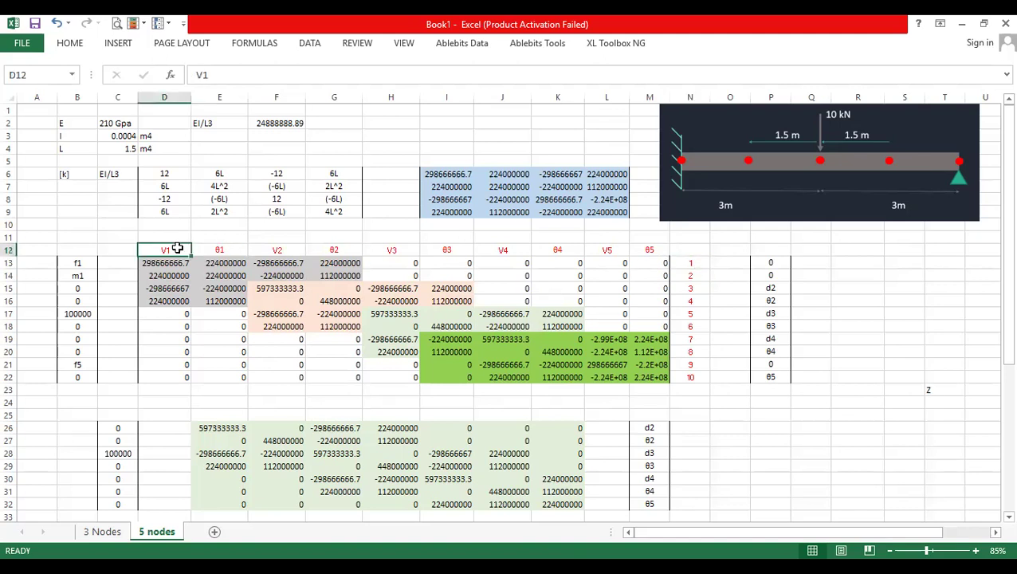
key("ctrl+c")
left_click(693, 262)
key("ctrl+v")
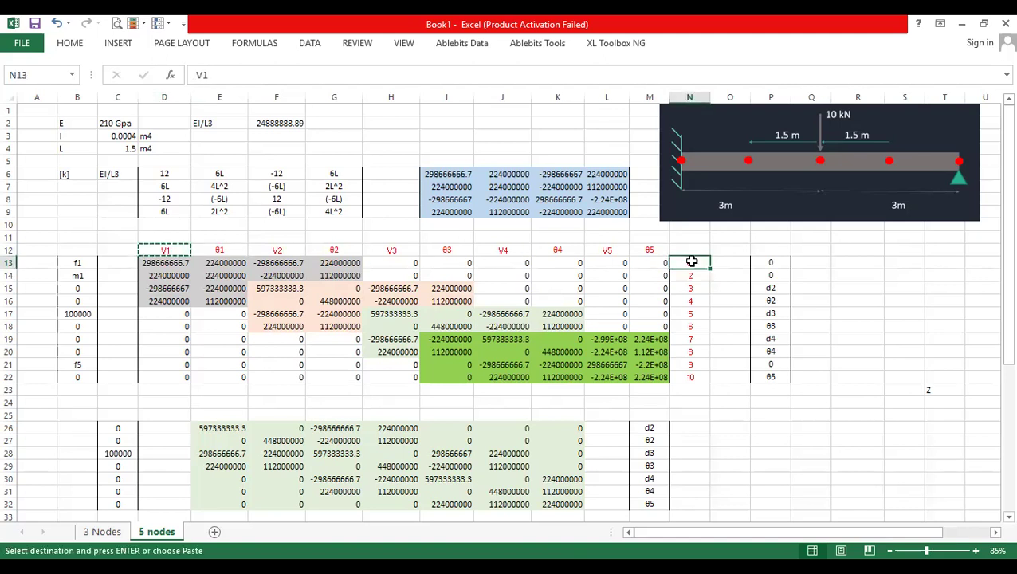
right_click(692, 261)
left_click(738, 323)
left_click(214, 250)
key("ctrl+c")
left_click(693, 274)
key("ctrl+v")
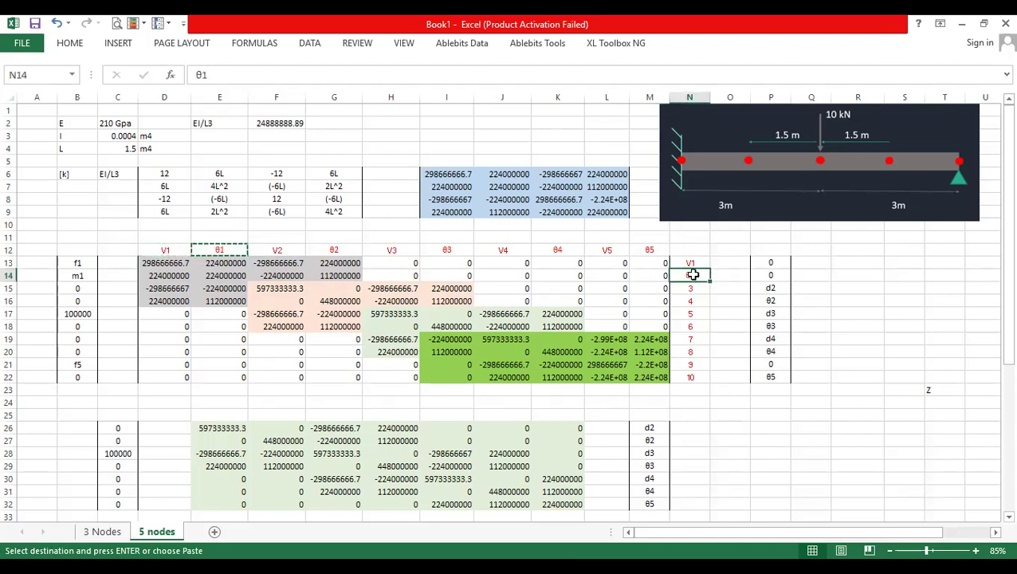
left_click_drag(691, 262, 709, 292)
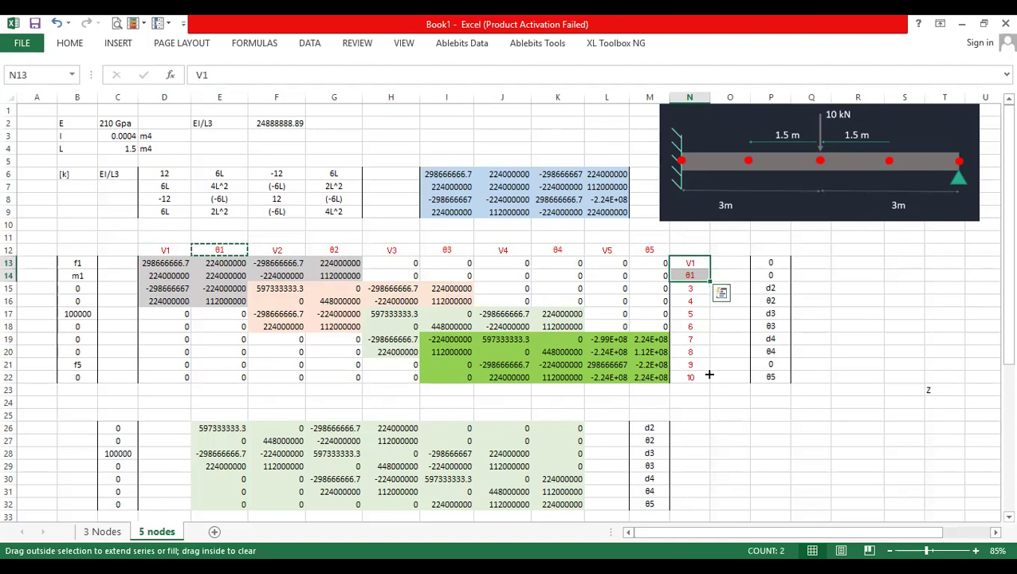
left_click_drag(708, 382, 709, 382)
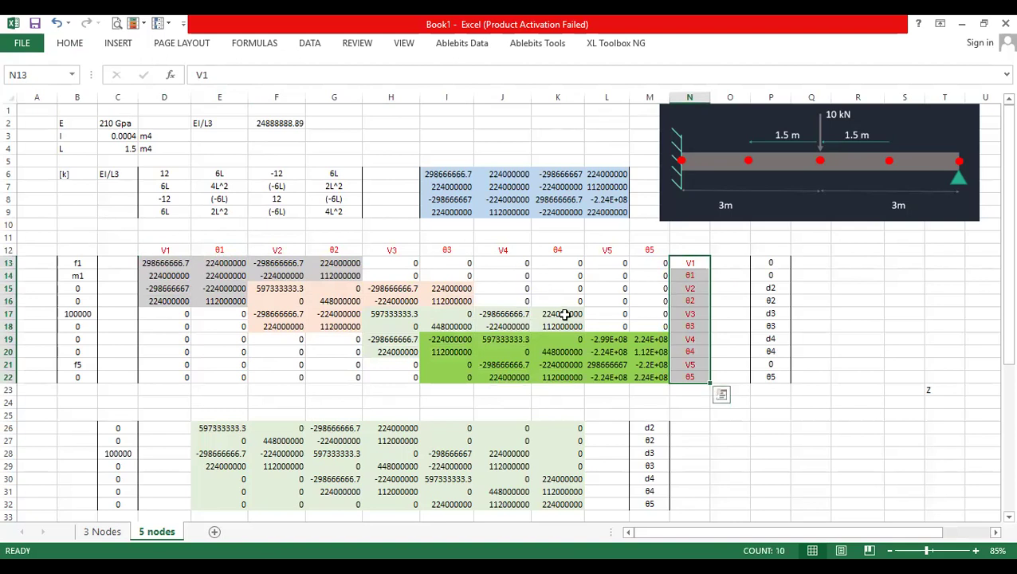
- Copy the row labels N13:N22 over the displacement vector in P13:P22
left_click_drag(774, 263, 775, 382)
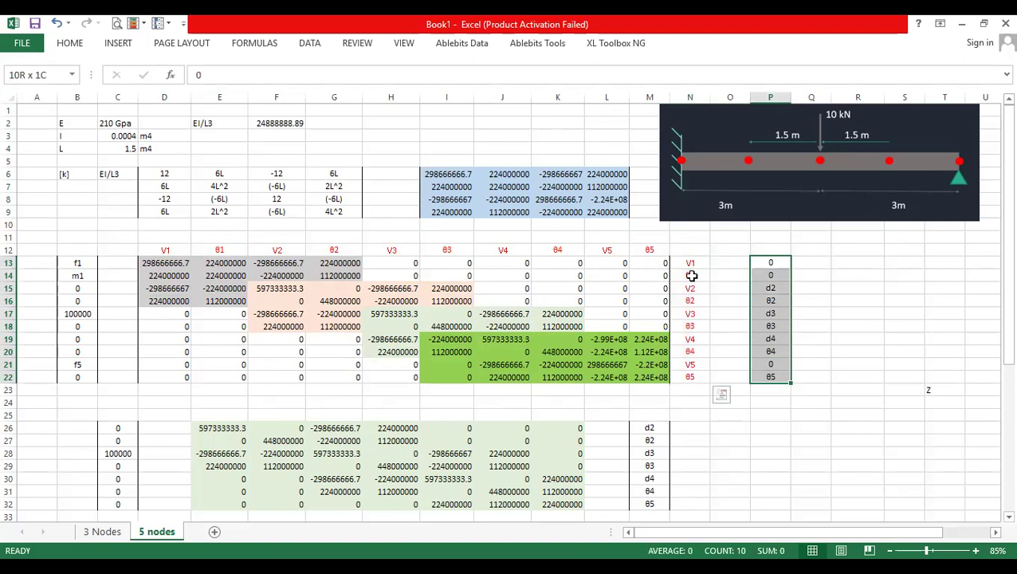
left_click_drag(691, 263, 704, 375)
key("ctrl+c")
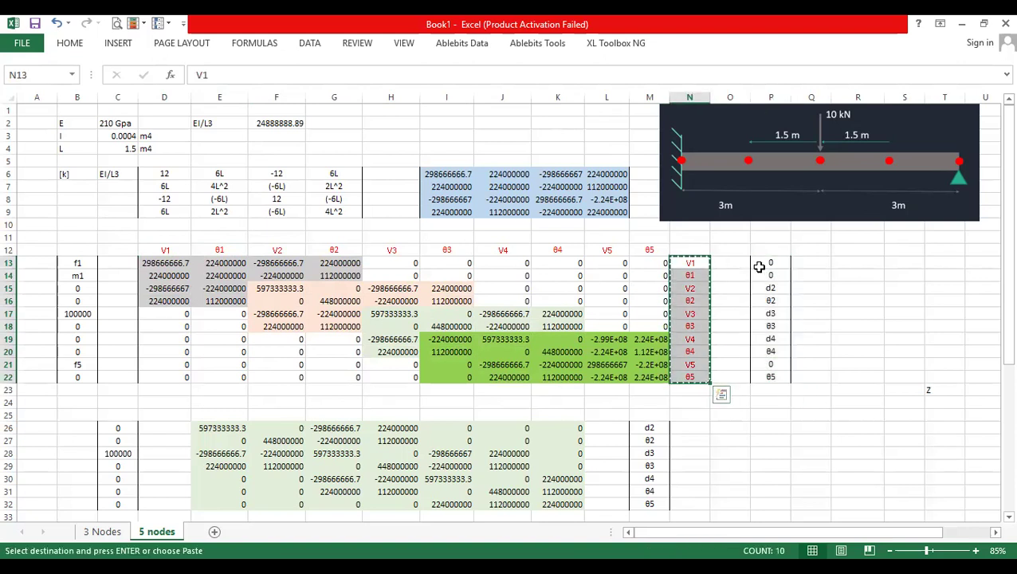
left_click(767, 260)
key("ctrl+v")
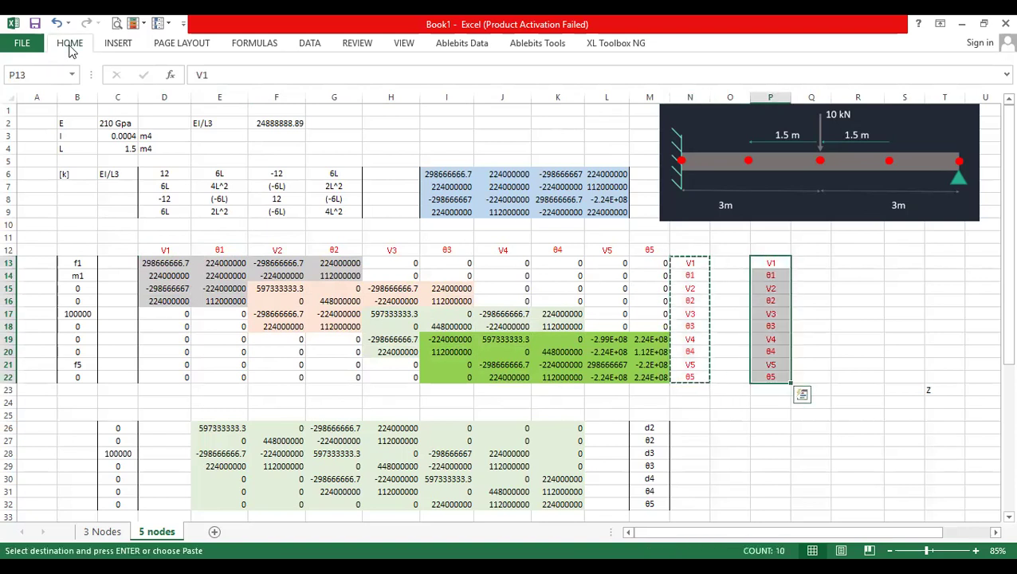
- Set the displacement vector's font colour to automatic and its font size to 14
left_click(265, 93)
left_click(290, 109)
left_click(246, 70)
left_click(245, 69)
left_click(246, 69)
left_click(247, 70)
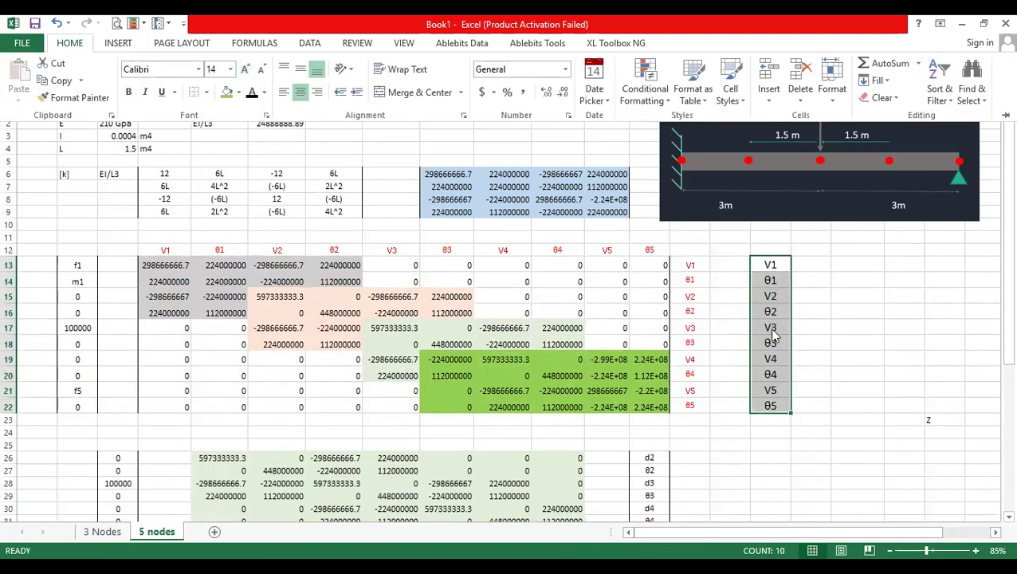
- Enter F1 and M1 in B13 and B14 of the force vector and extend the series down to M5 in B22
left_click(80, 276)
left_click(79, 279)
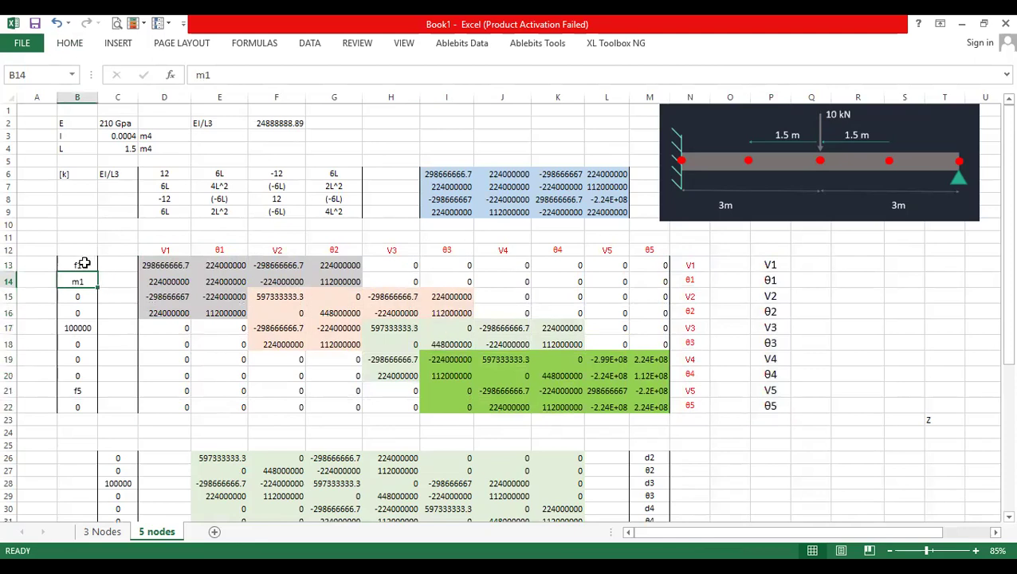
left_click(84, 263)
type("F1")
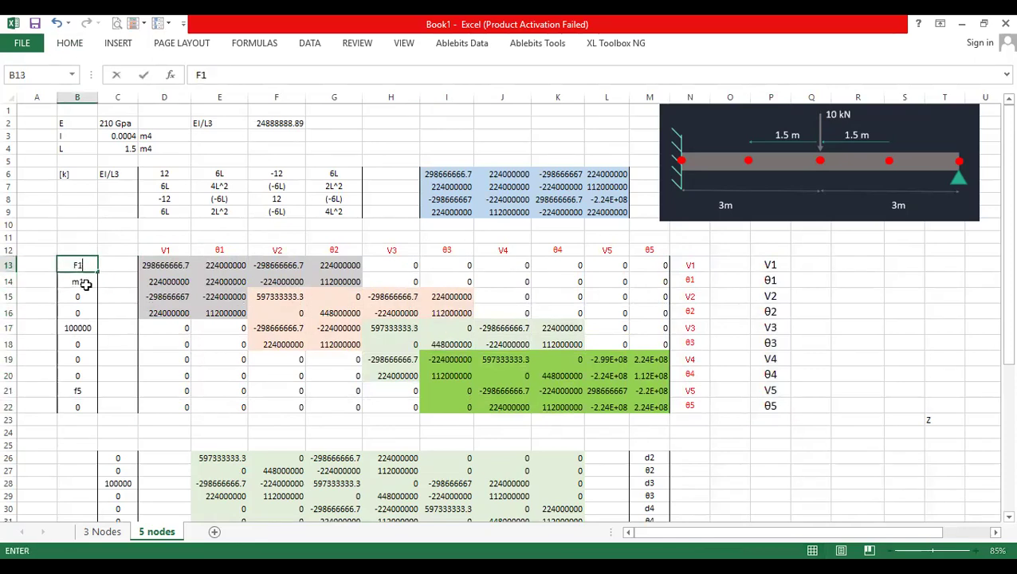
left_click(85, 284)
type("M1")
left_click_drag(83, 266, 95, 412)
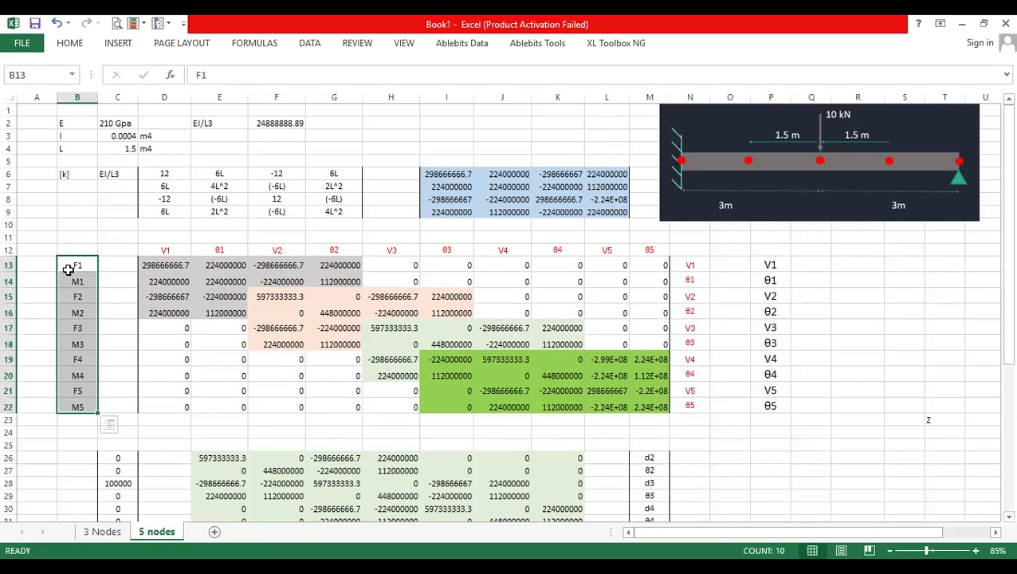
left_click(772, 262)
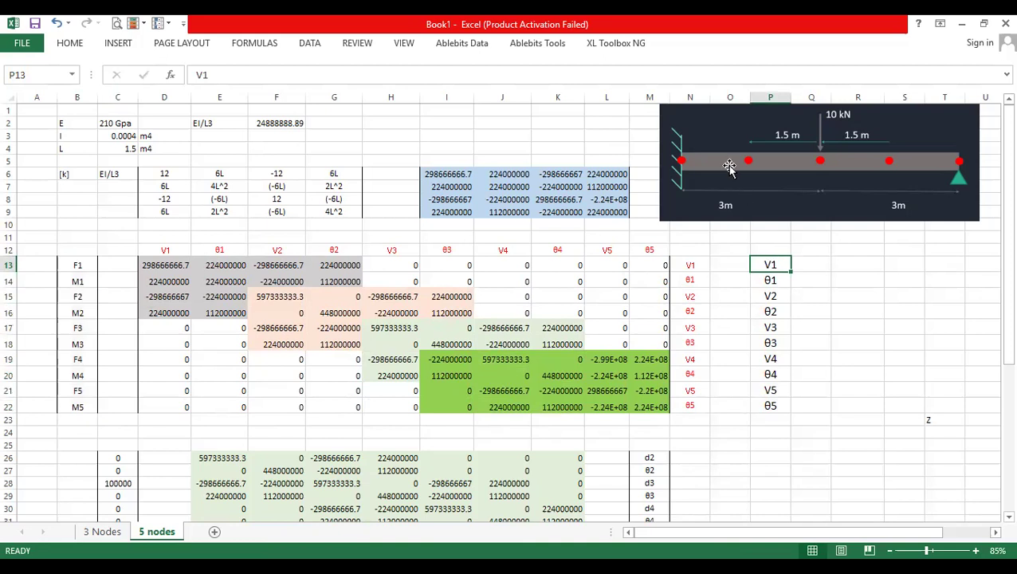
- Set the first node's displacements to 0 in P13 and P14 of the displacement vector
type("0")
key("Return")
type("0")
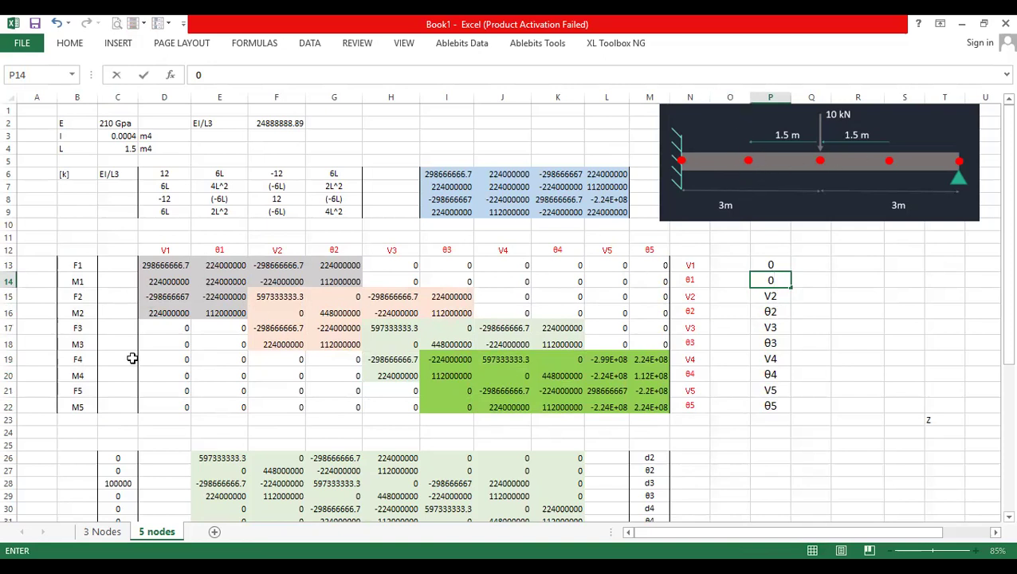
- Enter the second and third nodes' loads in the force vector: 0 in B15 and B16, 10000 in B17 and 0 in B18
left_click(82, 298)
type("0")
key("Return")
type("0")
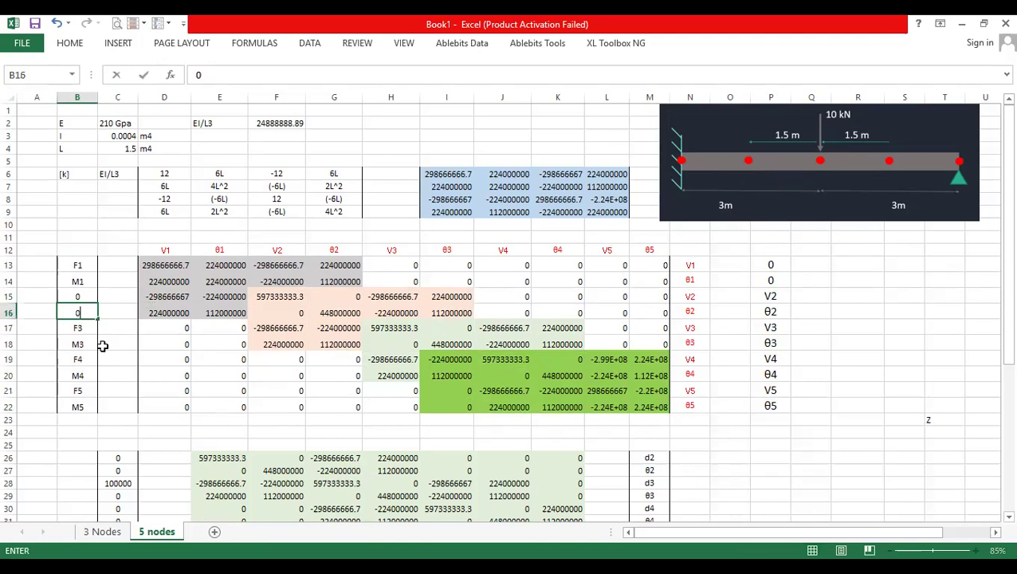
key("Return")
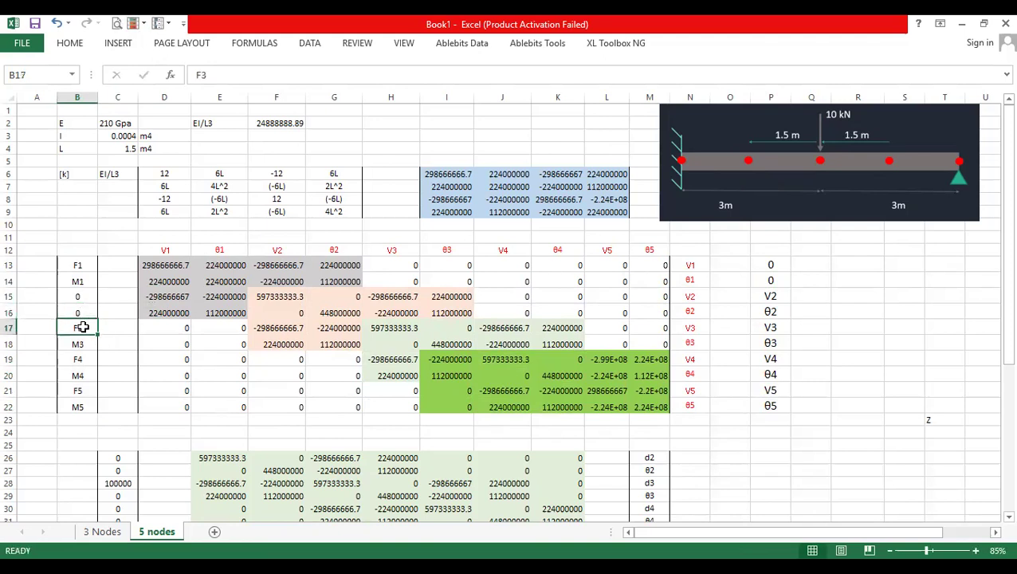
type("10000")
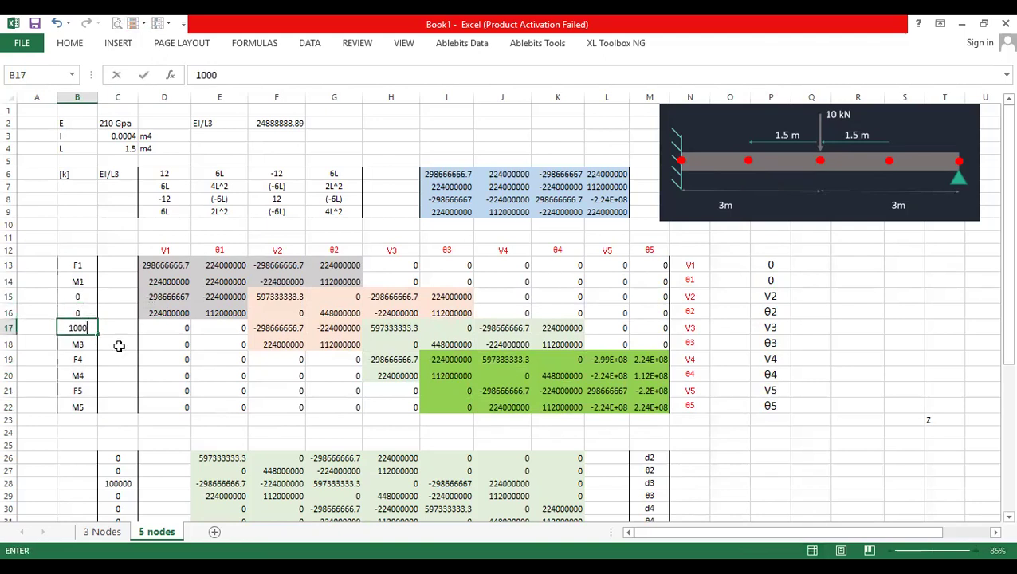
left_click(85, 344)
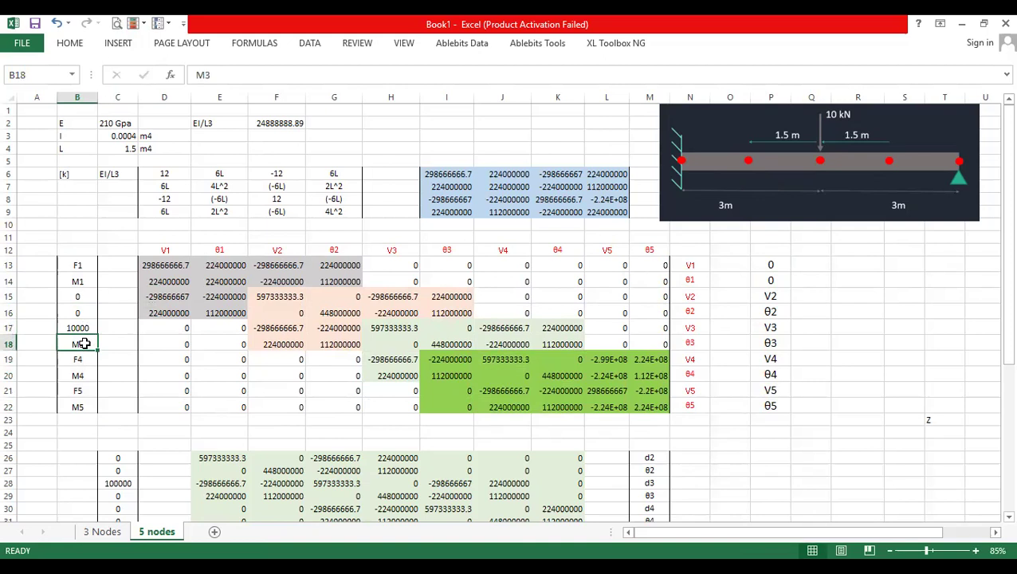
type("0")
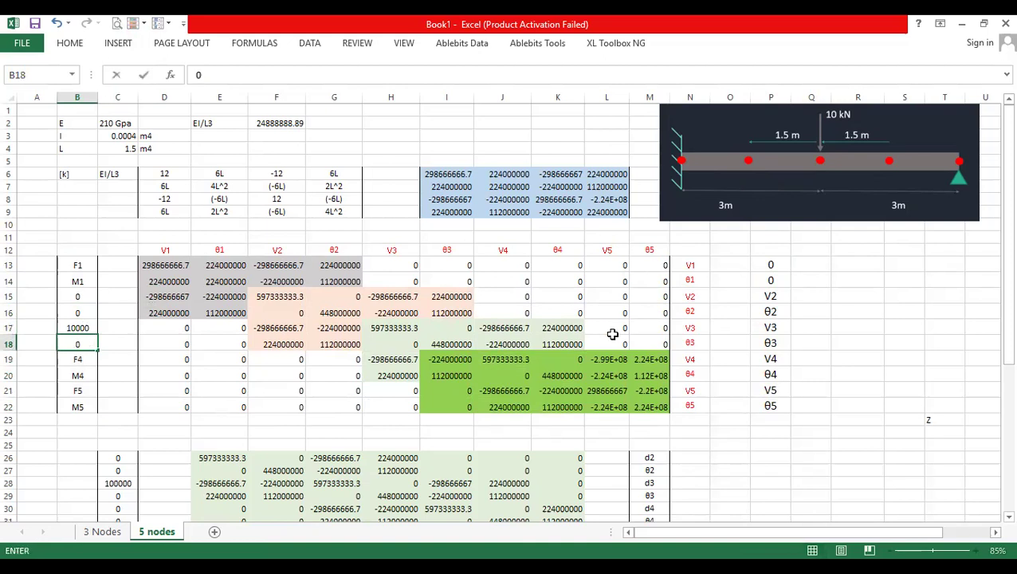
- Enter 0 for the fourth node's force and moment in B19 and B20 and for the fifth node's moment in B22
left_click(771, 327)
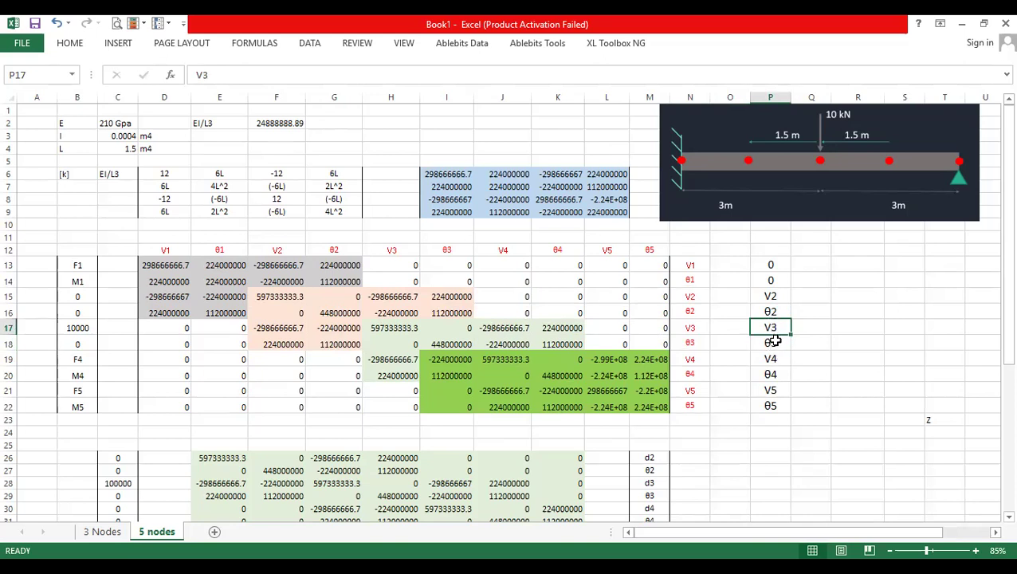
left_click(71, 359)
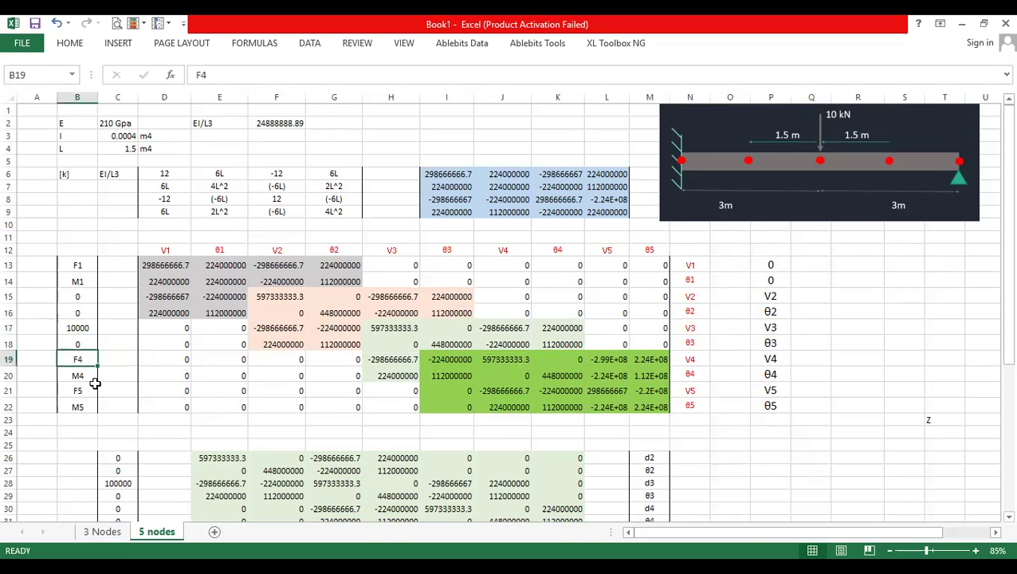
type("0")
key("Return")
type("0")
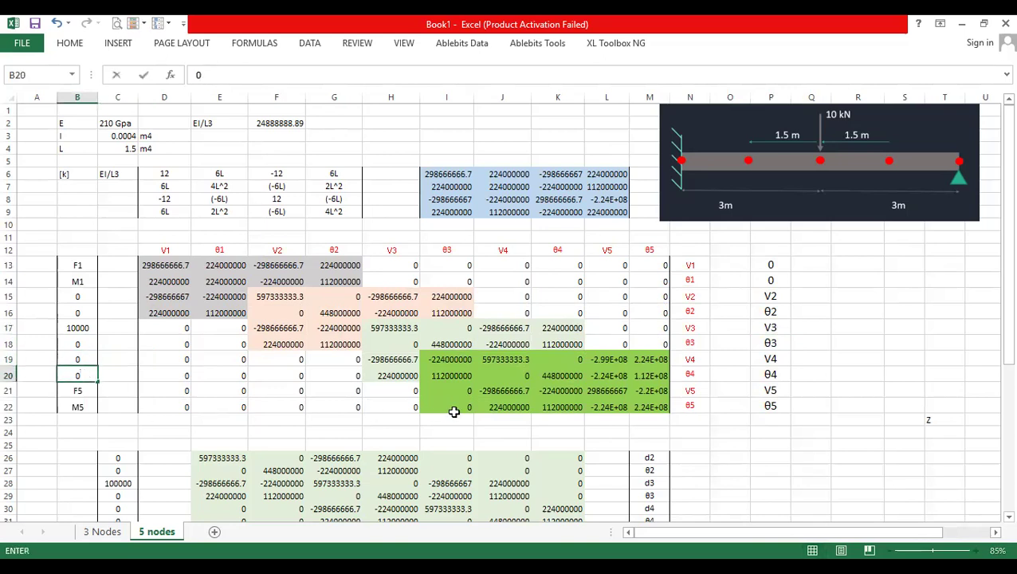
left_click(779, 360)
left_click(778, 376)
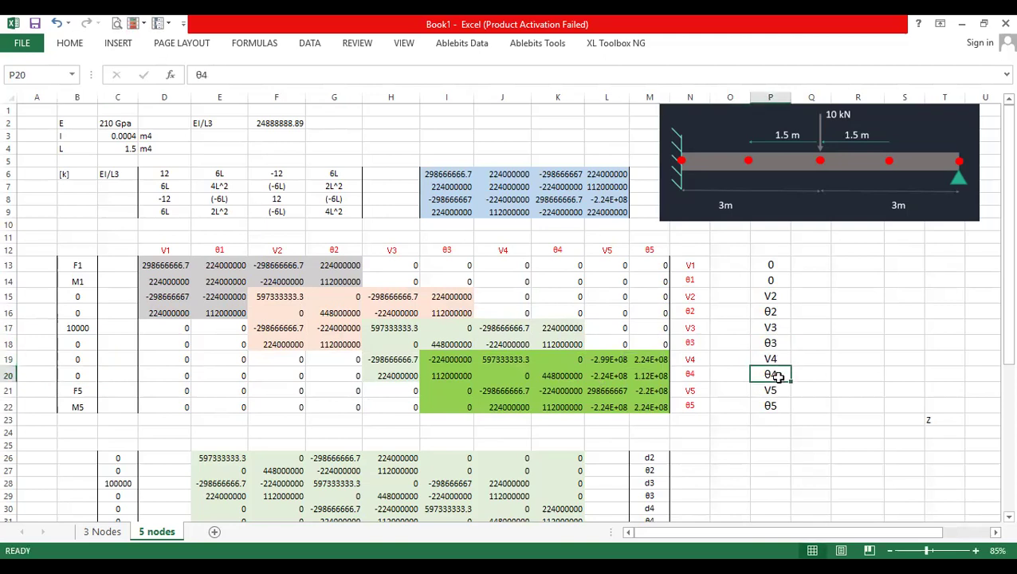
left_click(85, 392)
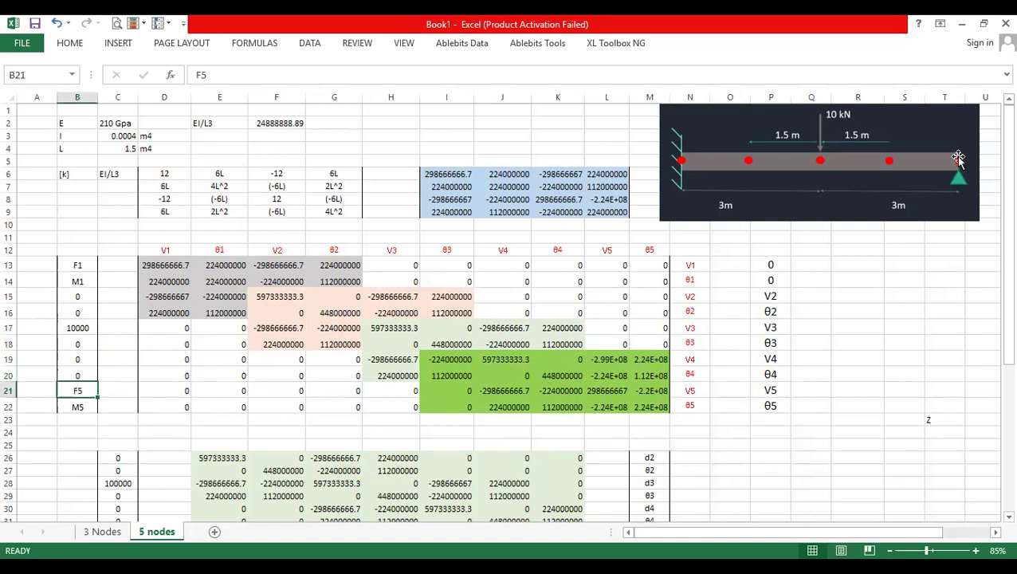
left_click(81, 408)
type("0")
left_click(358, 417)
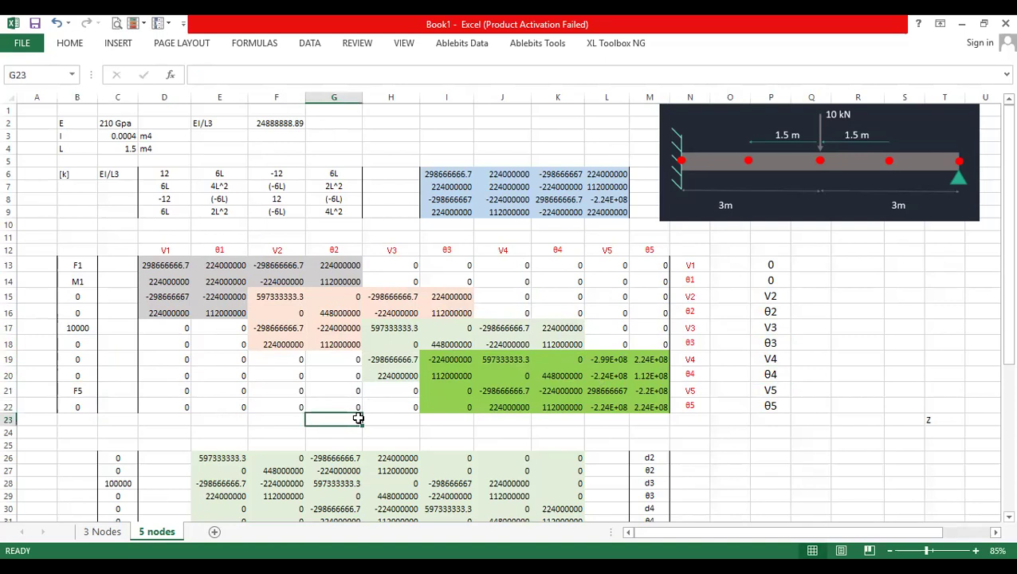
- Merge and centre A13:A14 and A15:A16, labelling them 1st node and 2nd node
left_click_drag(75, 264, 38, 281)
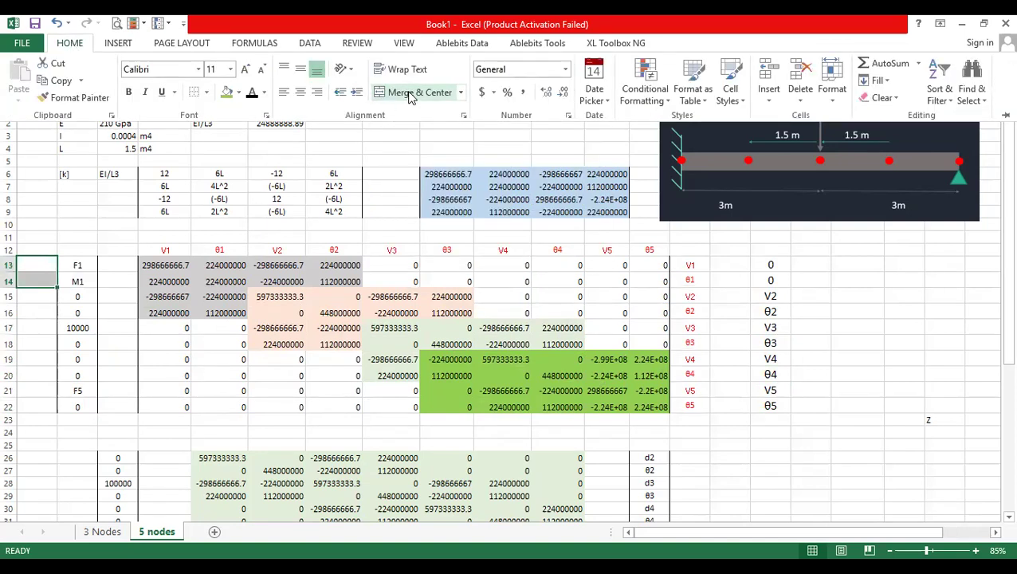
left_click(409, 94)
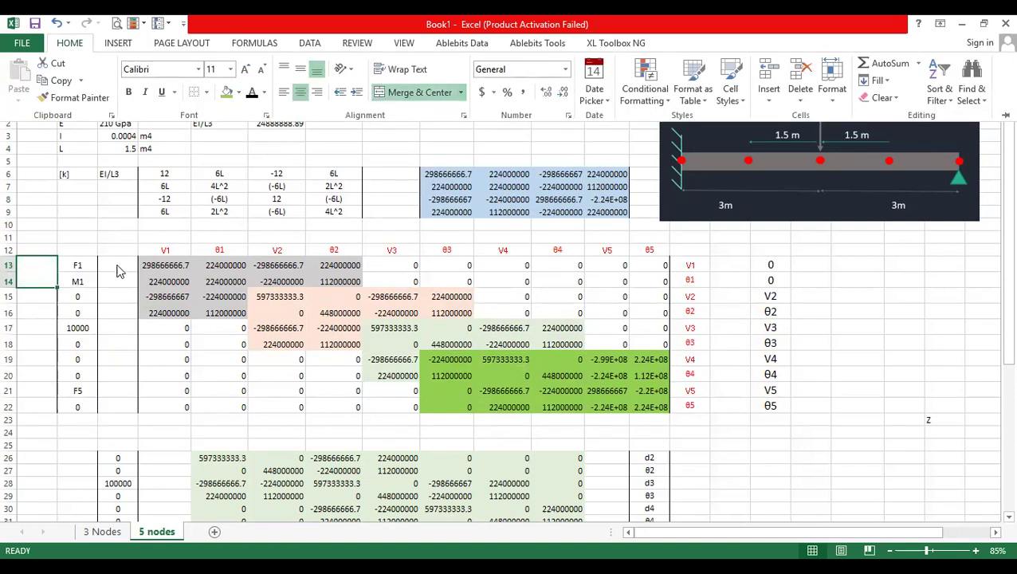
type("1st node")
left_click_drag(42, 302, 37, 308)
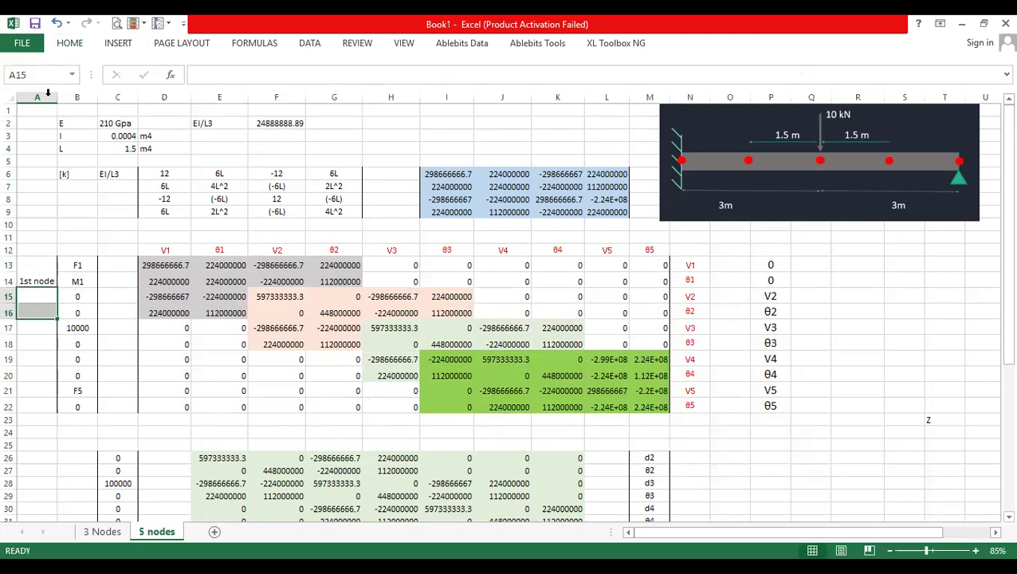
left_click(71, 45)
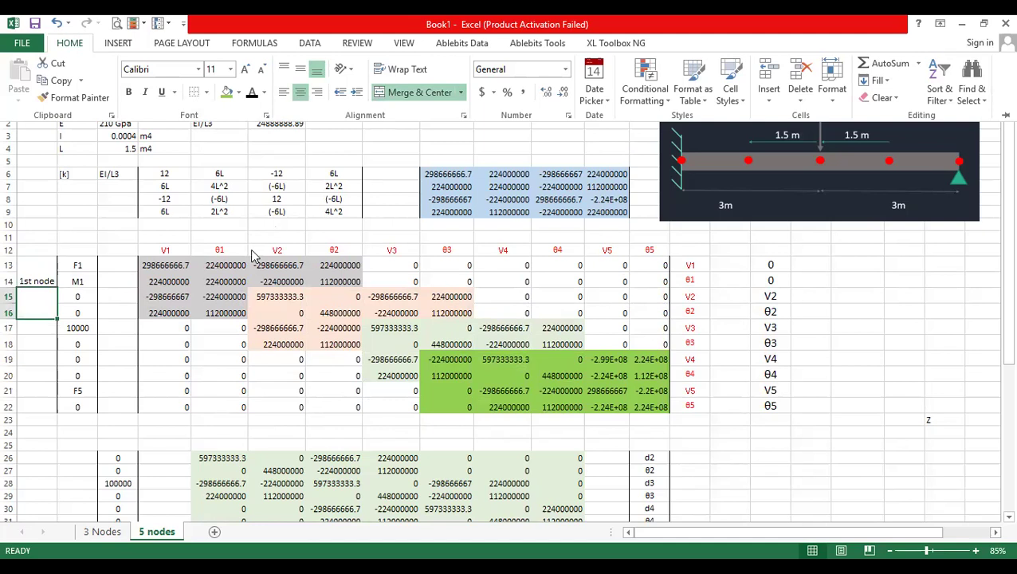
type("2nd node")
left_click(50, 358)
- Middle-align the two node labels vertically and extend the series down column A to 5th node in A21:A22
left_click_drag(41, 279, 41, 300)
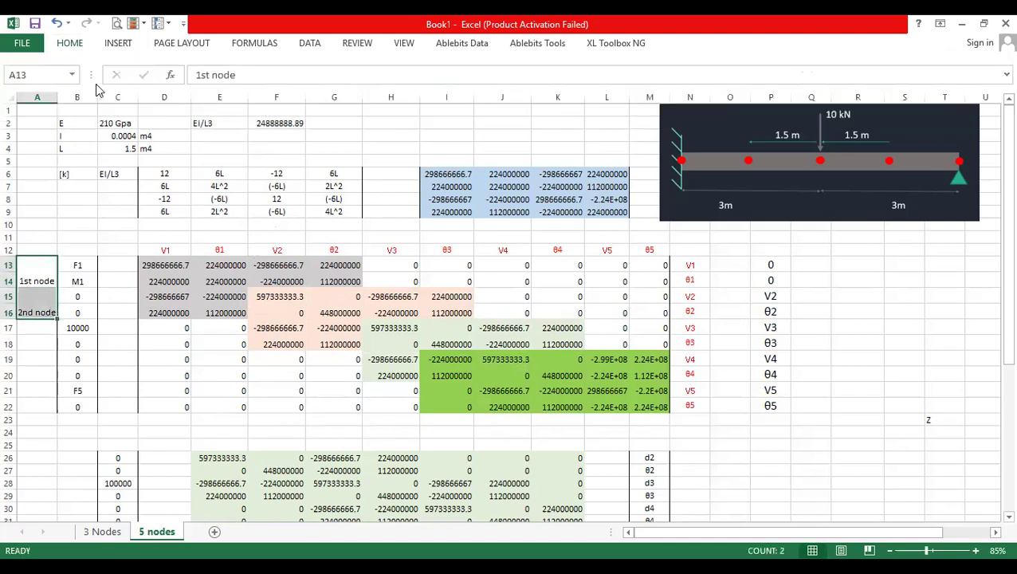
left_click(70, 44)
left_click(300, 69)
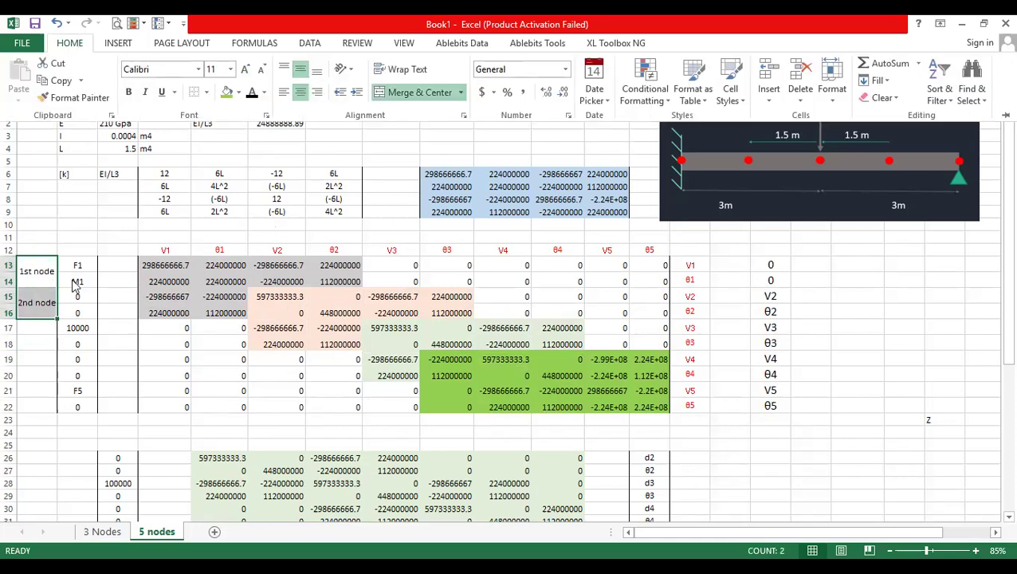
left_click(60, 364)
left_click_drag(45, 274, 56, 329)
left_click_drag(54, 410, 54, 411)
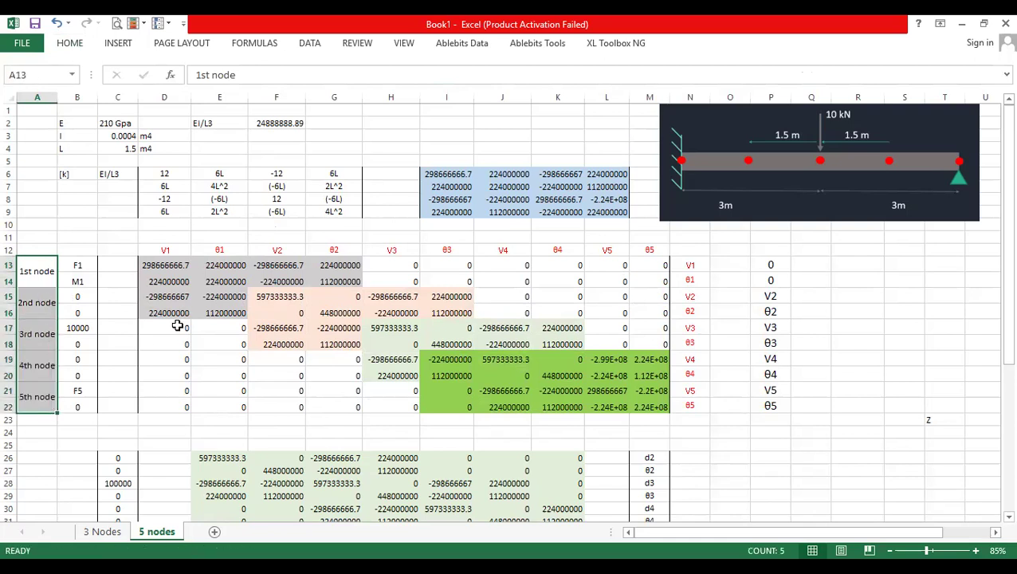
- Check the nodes' force entries against their displacements and set the fifth node's vertical displacement in P21 to 0
left_click(72, 312)
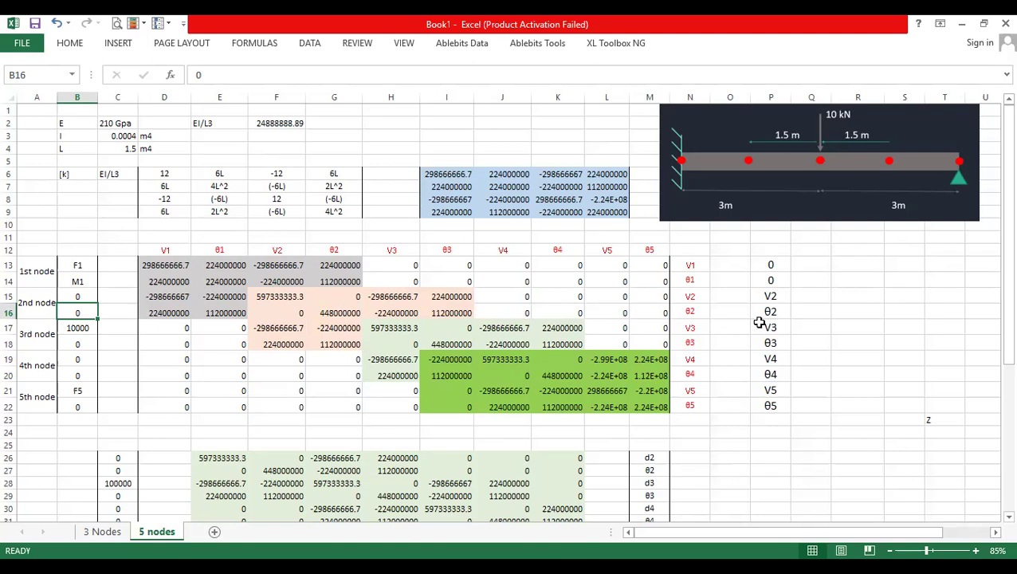
left_click(31, 331)
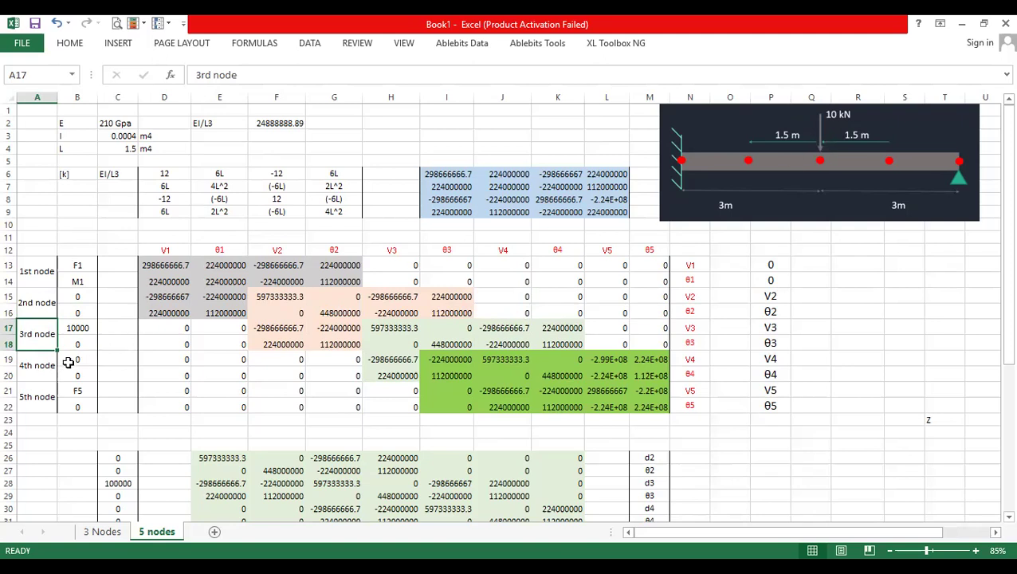
left_click_drag(68, 360, 76, 375)
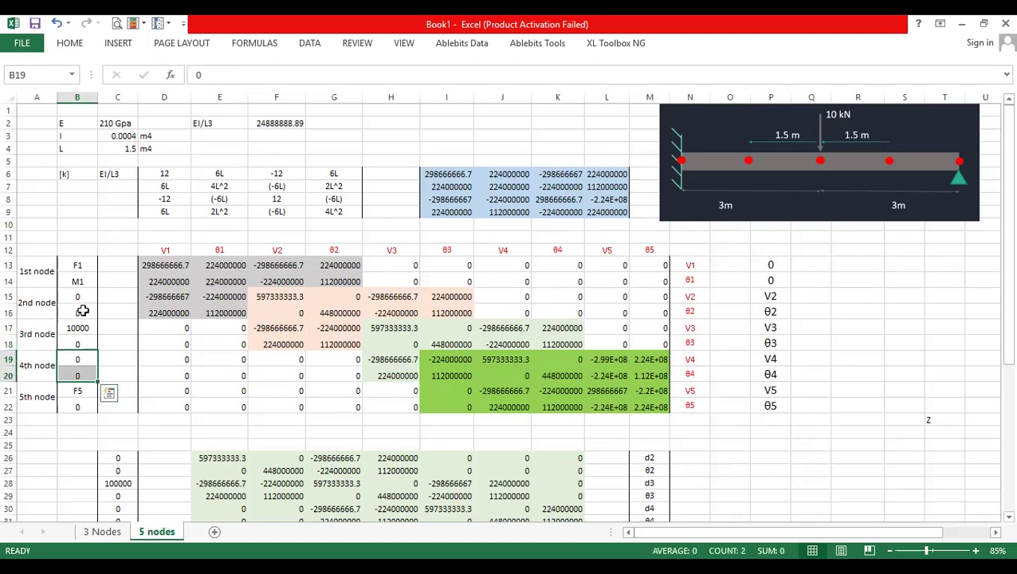
left_click_drag(767, 357, 770, 373)
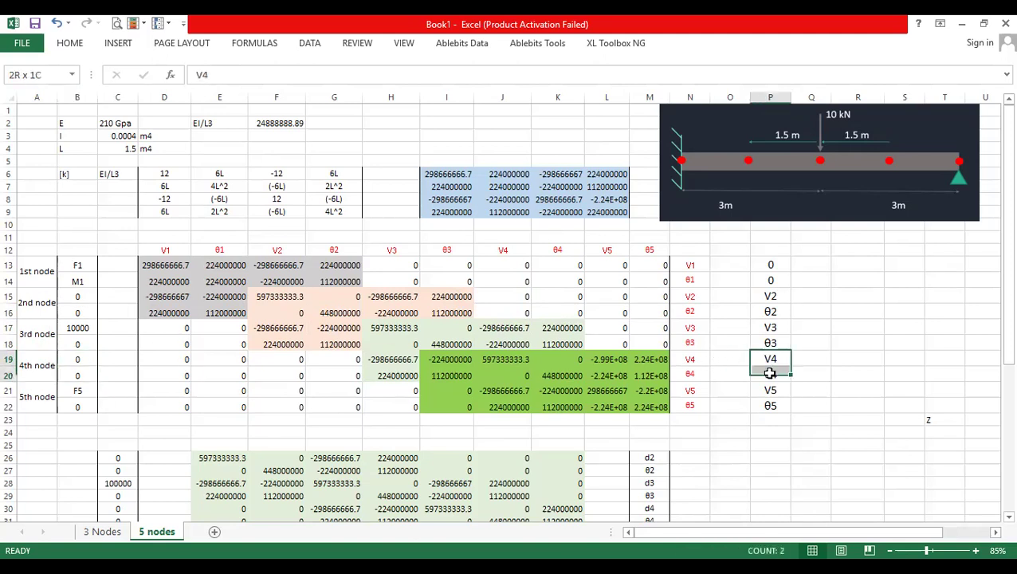
left_click(35, 393)
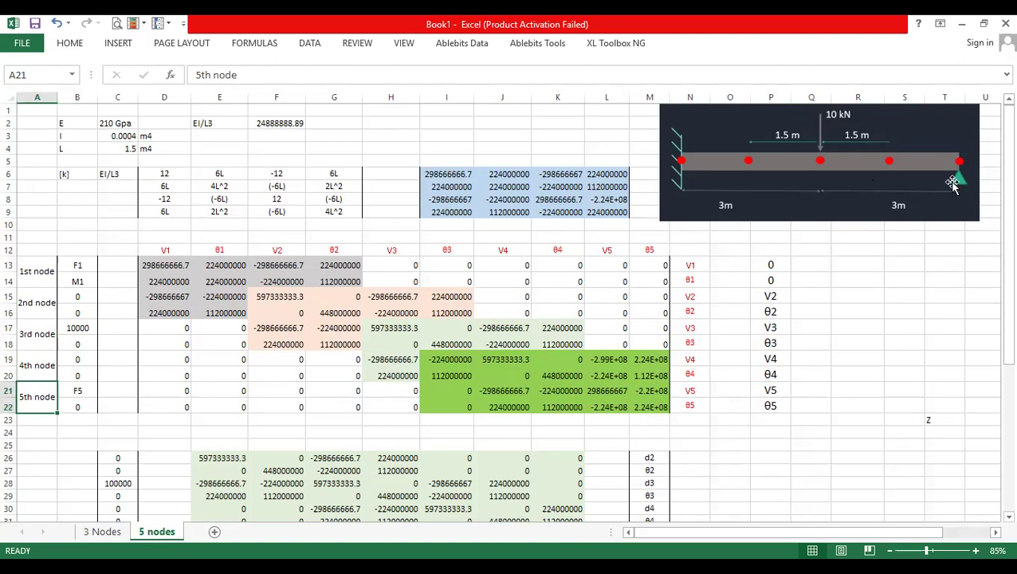
left_click(78, 405)
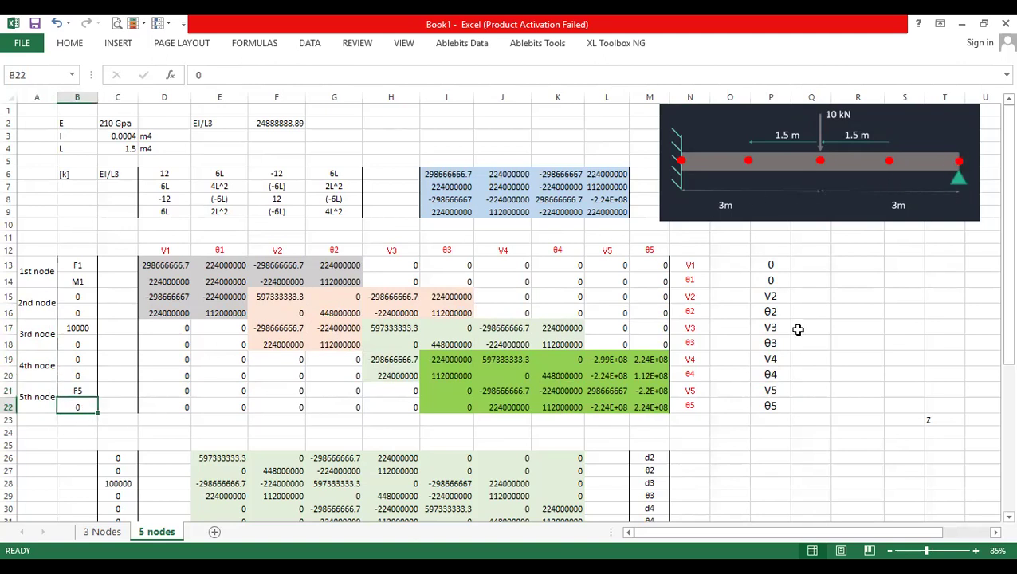
left_click(782, 391)
type("0")
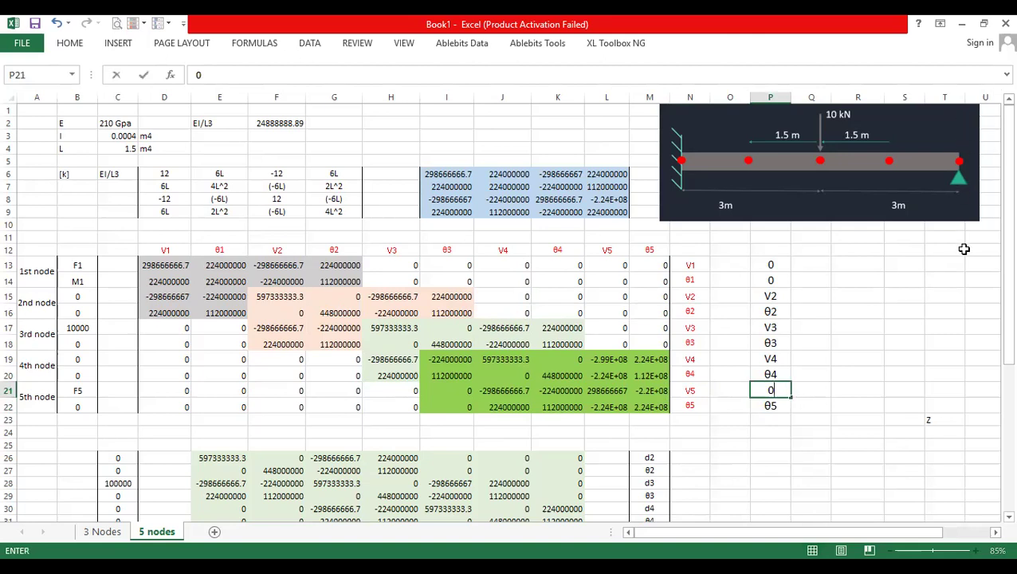
key("ctrl+Return")
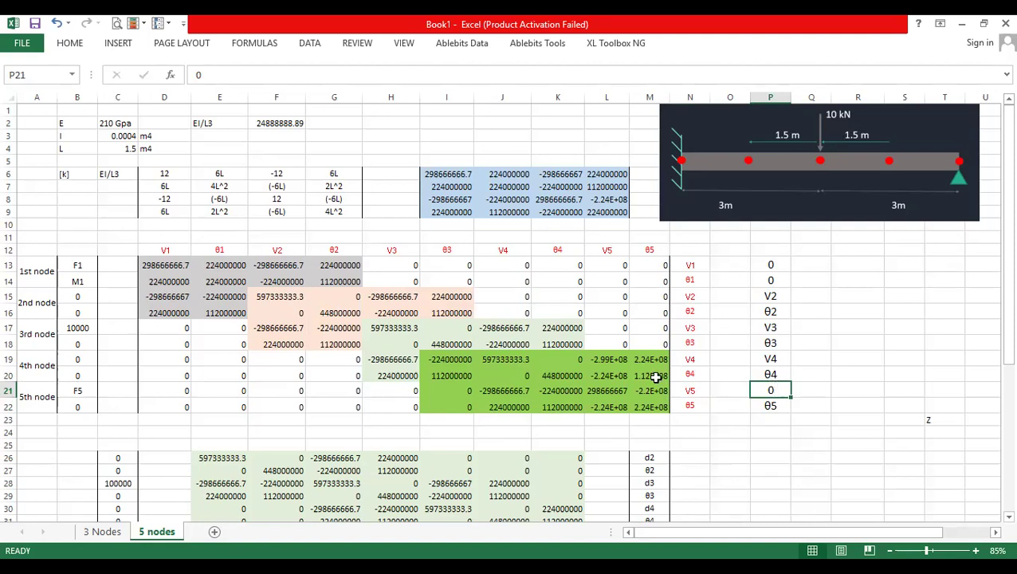
- Remove the fill colours from the whole assembled stiffness matrix D13:M22
scroll(655, 378, "down", 1)
left_click_drag(153, 226, 654, 370)
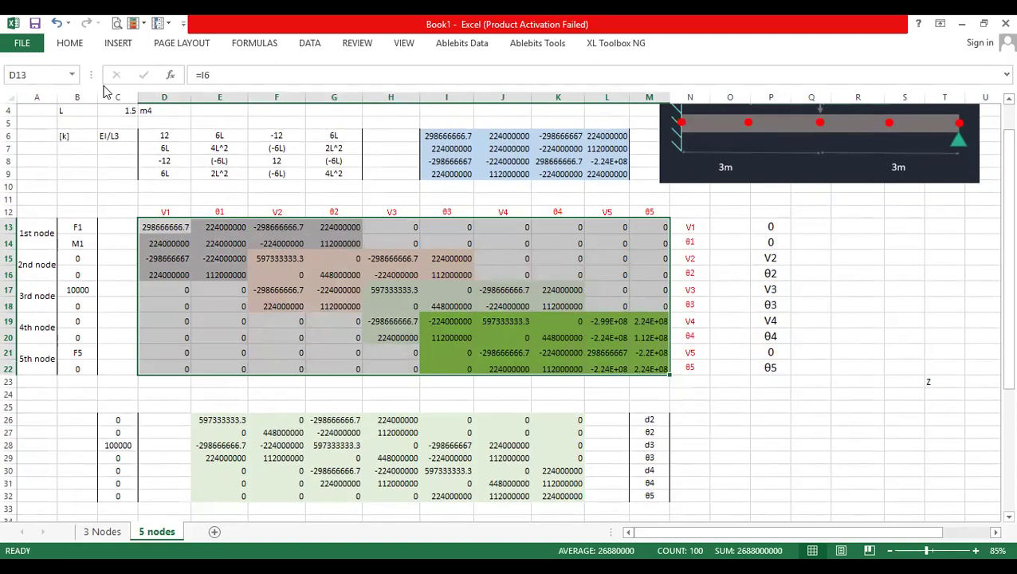
left_click(70, 43)
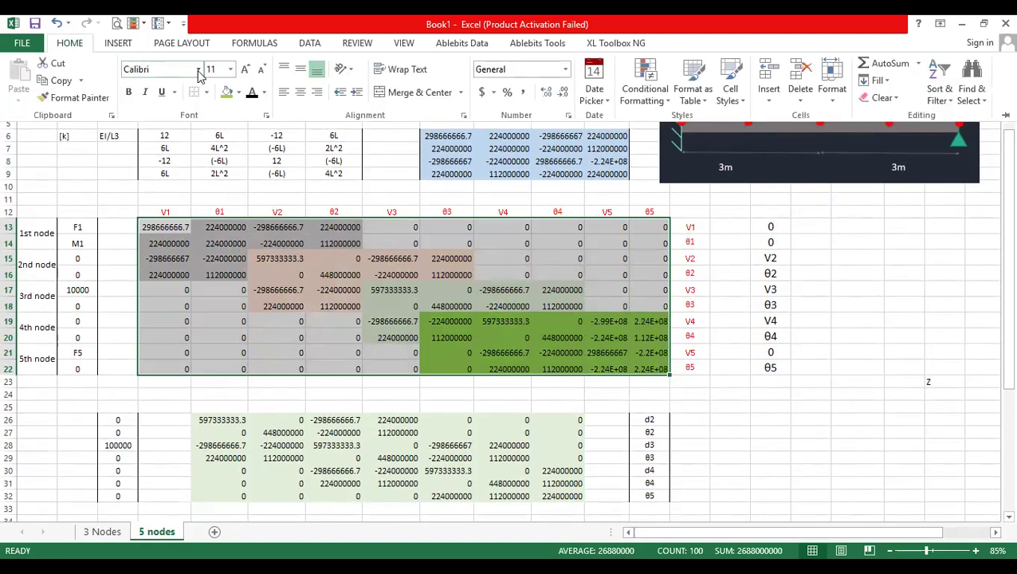
left_click(238, 93)
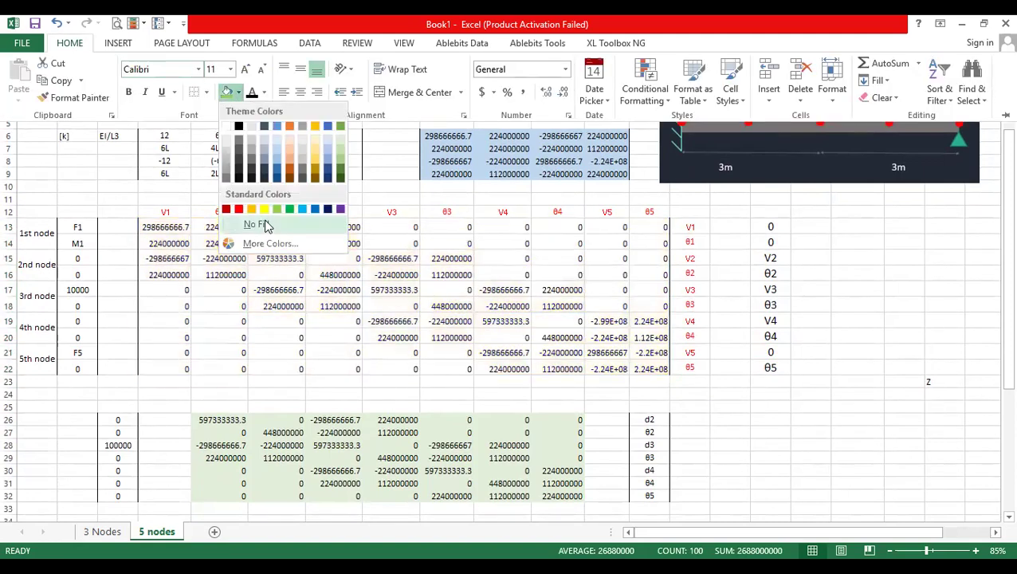
left_click(264, 225)
- Fill the rows and columns of the zero displacements V1, θ1 and V5 in the assembled equations with orange, including their column headings
left_click(772, 244)
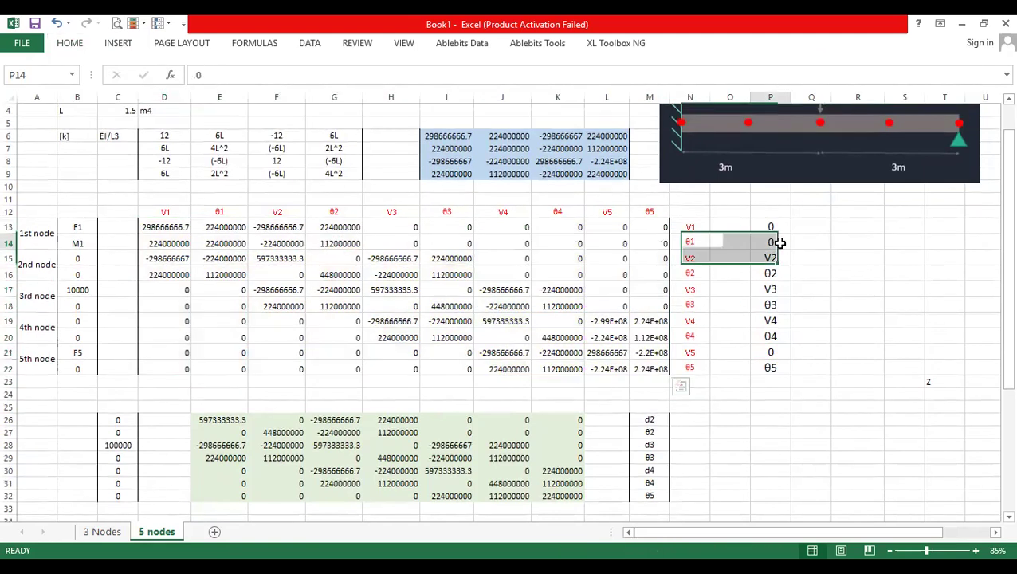
left_click_drag(777, 228, 86, 227)
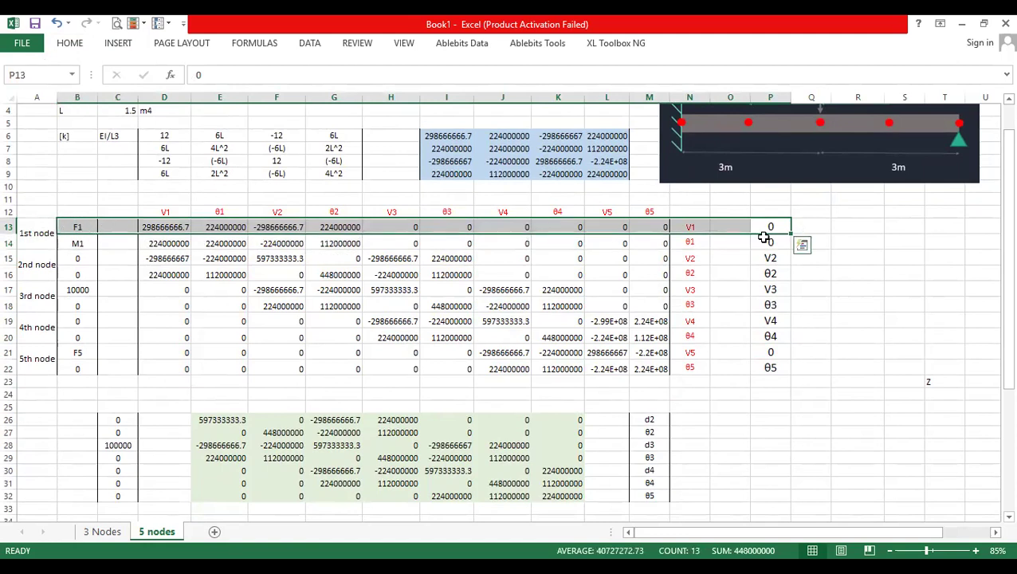
left_click_drag(162, 224, 164, 370)
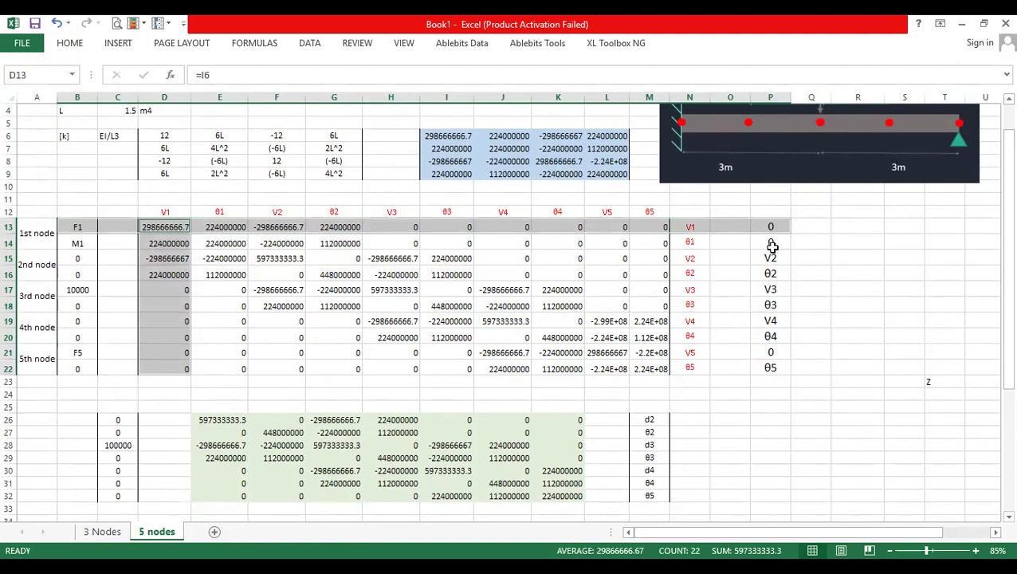
left_click_drag(777, 242, 79, 243)
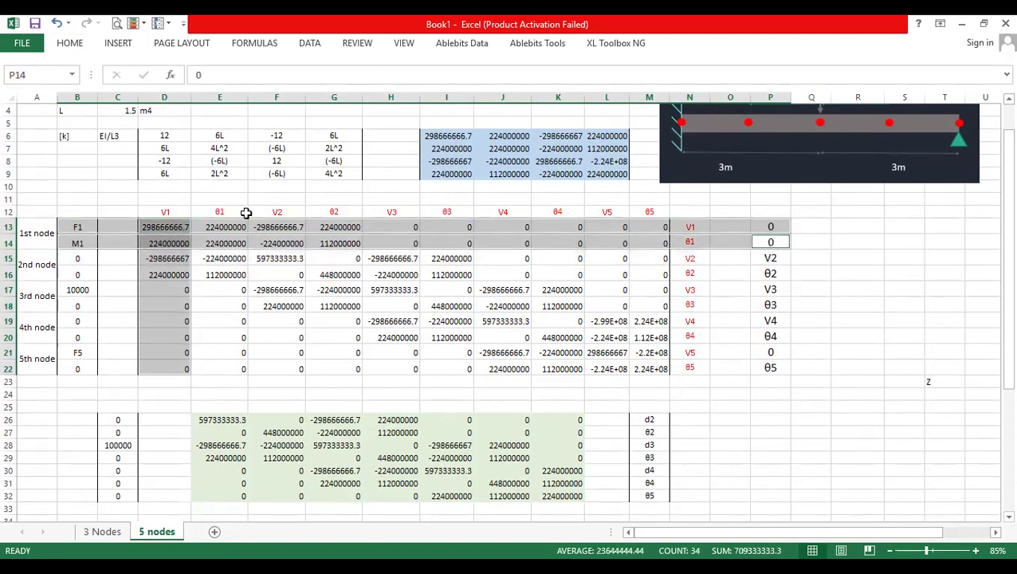
left_click_drag(229, 227, 234, 366)
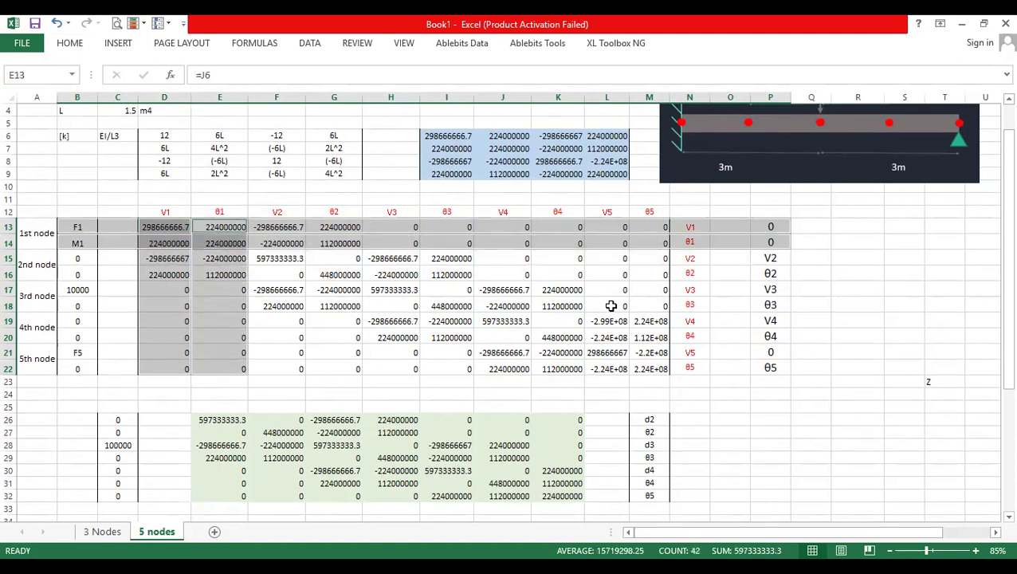
left_click_drag(788, 353, 79, 347)
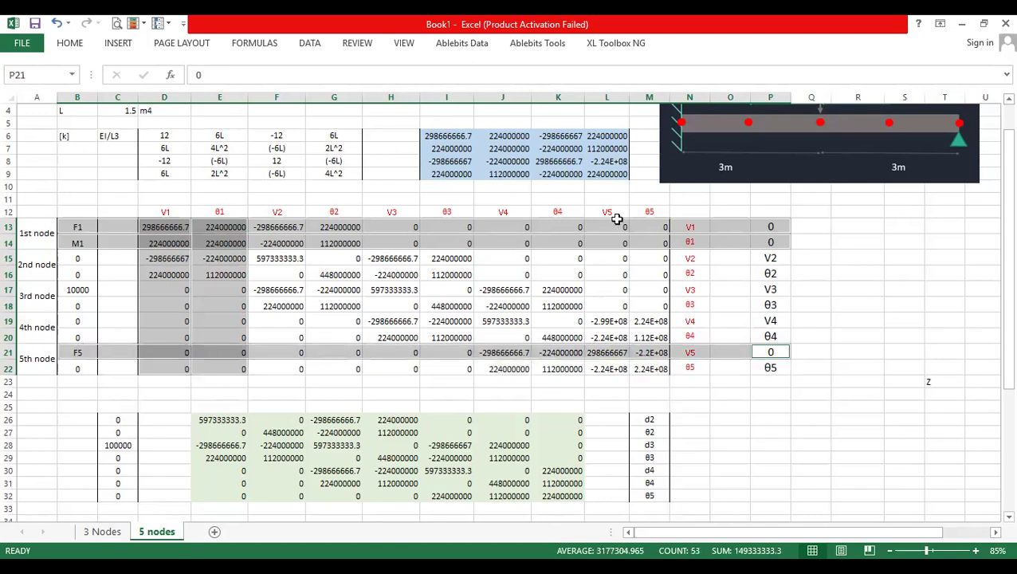
left_click_drag(611, 205, 609, 368)
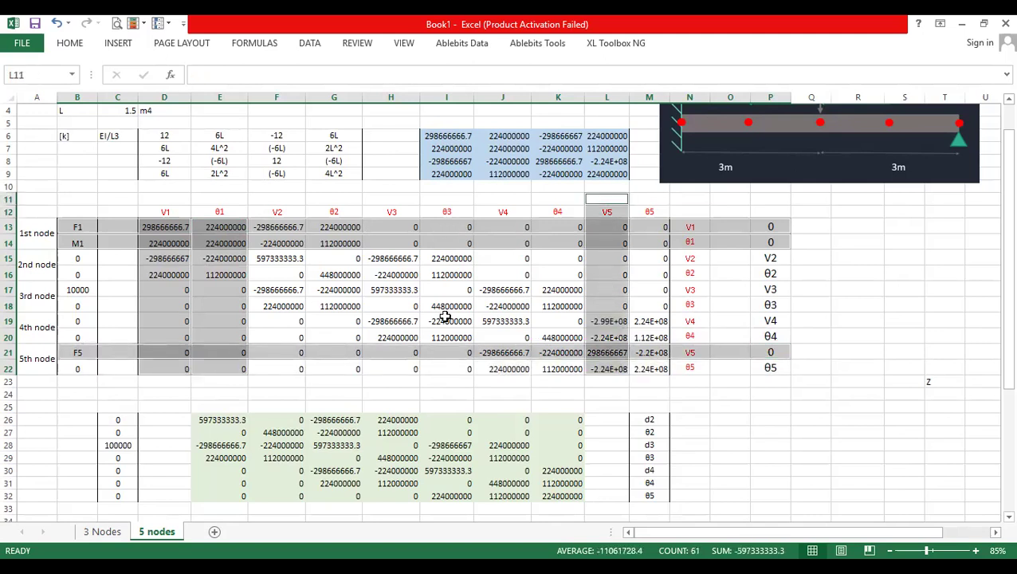
left_click(229, 212, "ctrl")
left_click(164, 211, "ctrl")
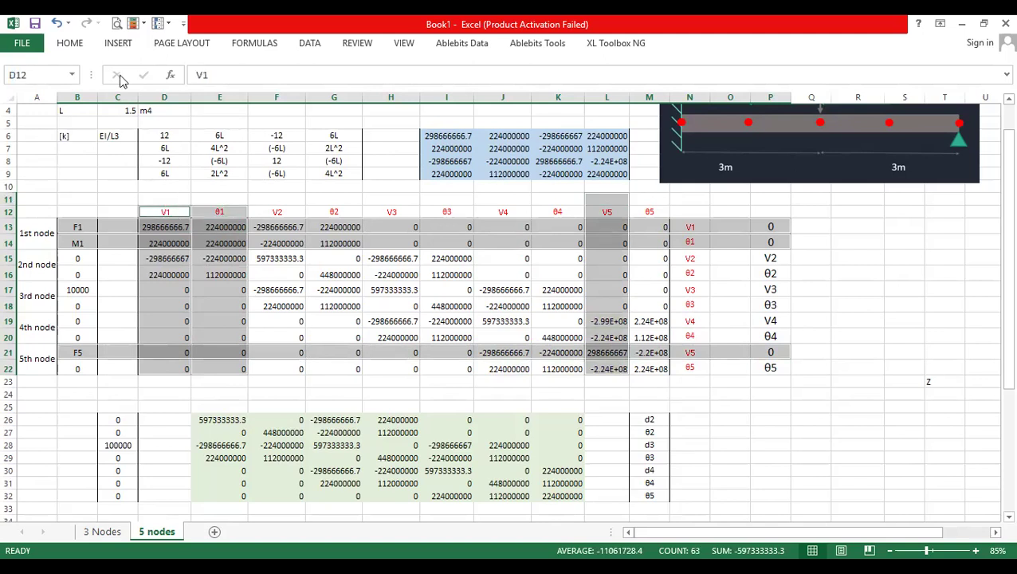
left_click(69, 43)
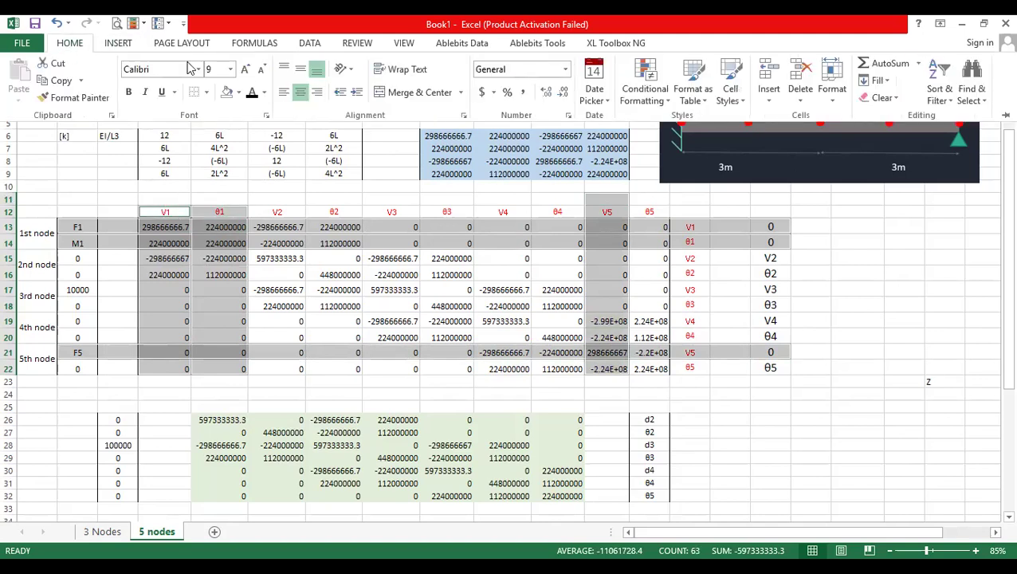
left_click(238, 92)
left_click(252, 208)
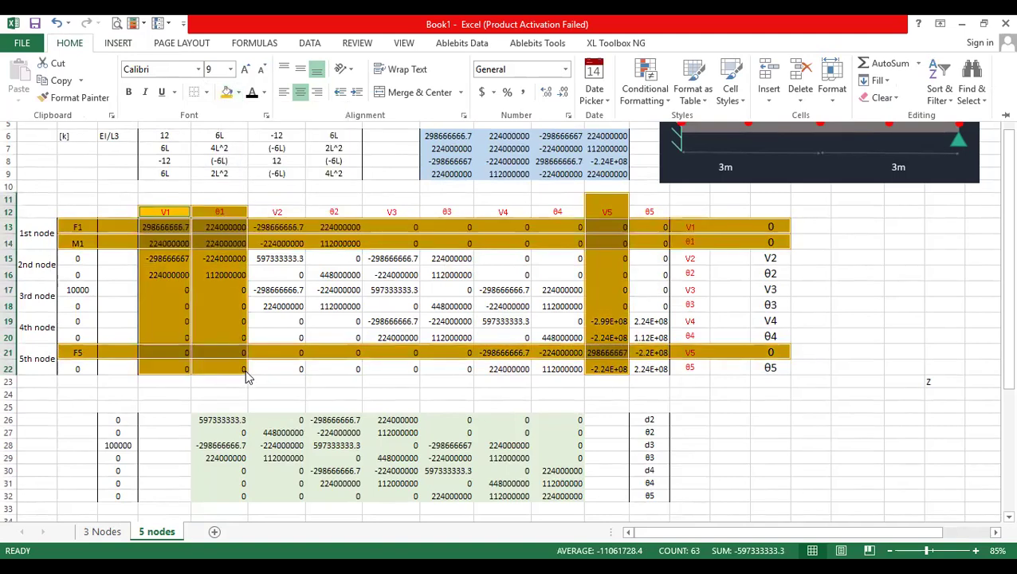
- Compare the remaining unfilled force entries in column B with the reduced force vector in C26:C32
left_click(80, 263)
left_click_drag(79, 260, 123, 411)
scroll(125, 355, "down", 2)
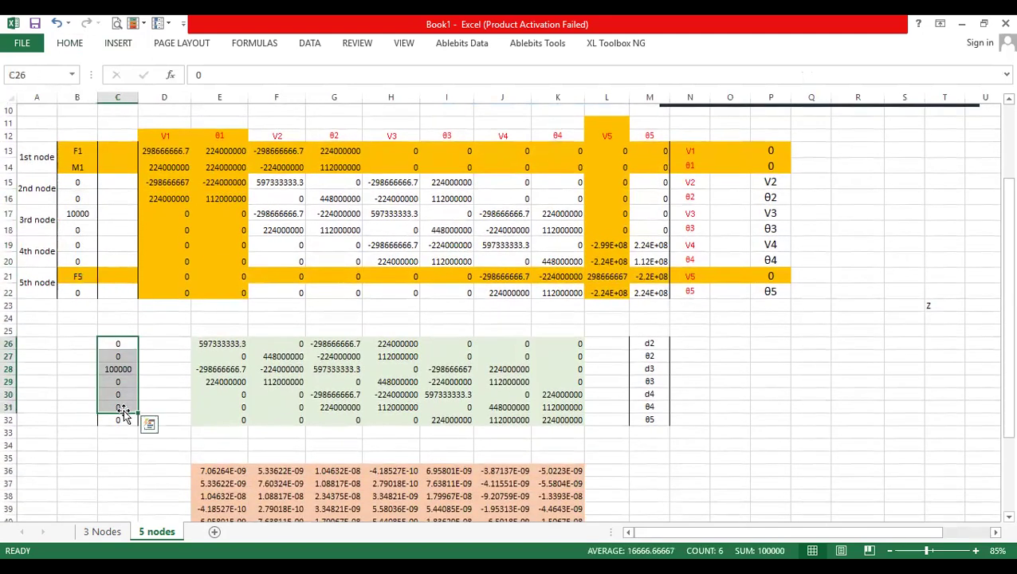
left_click(75, 292)
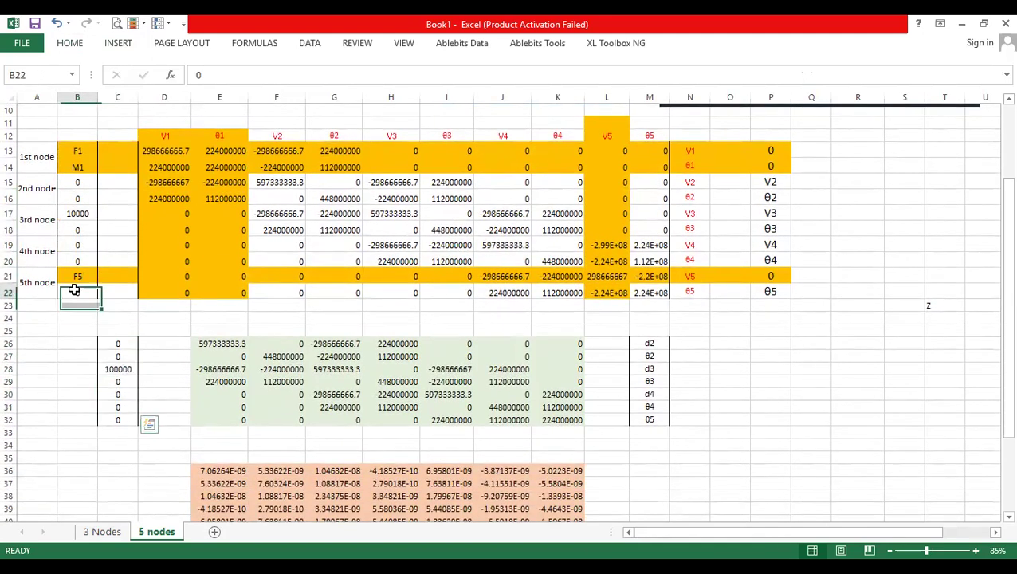
left_click(118, 420)
- Compare the unfilled rows and columns of the assembled stiffness matrix with the reduced matrix in E26:K32
left_click_drag(278, 183, 567, 261)
left_click_drag(650, 183, 650, 263)
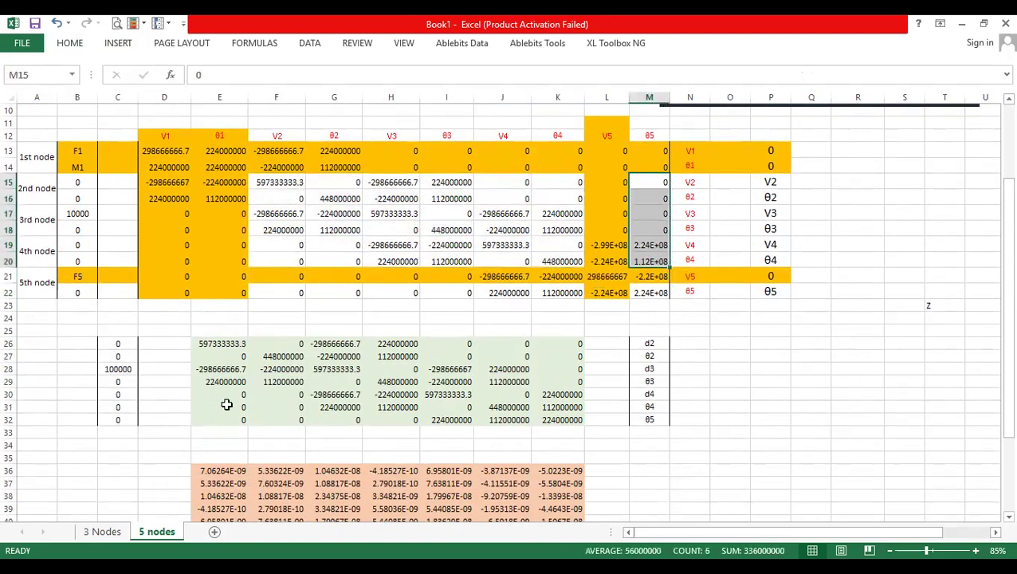
left_click_drag(206, 343, 504, 408)
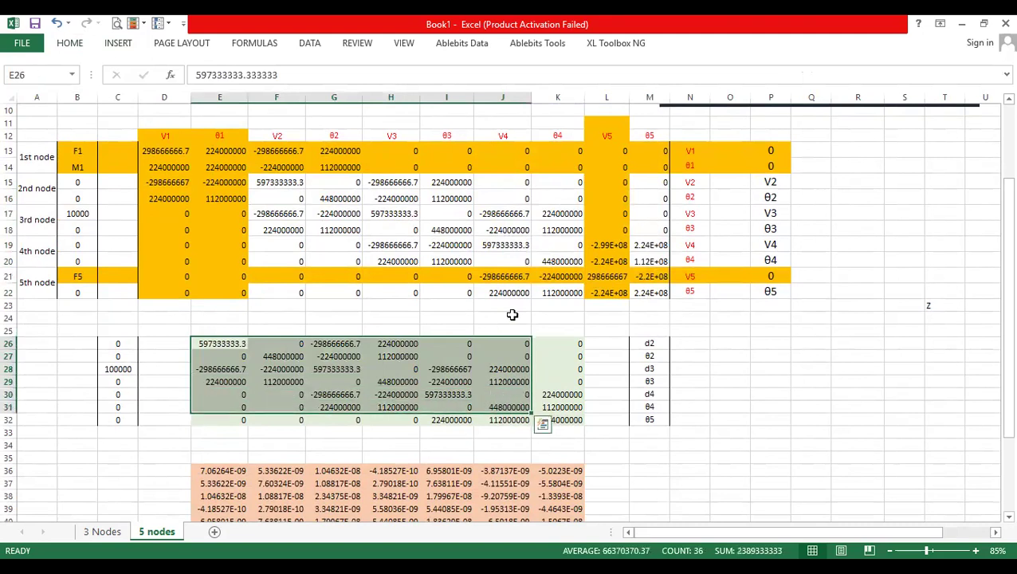
left_click_drag(568, 346, 574, 409)
left_click_drag(655, 184, 652, 261)
left_click_drag(206, 416, 496, 418)
left_click_drag(268, 296, 563, 306)
left_click(654, 294)
left_click(567, 407)
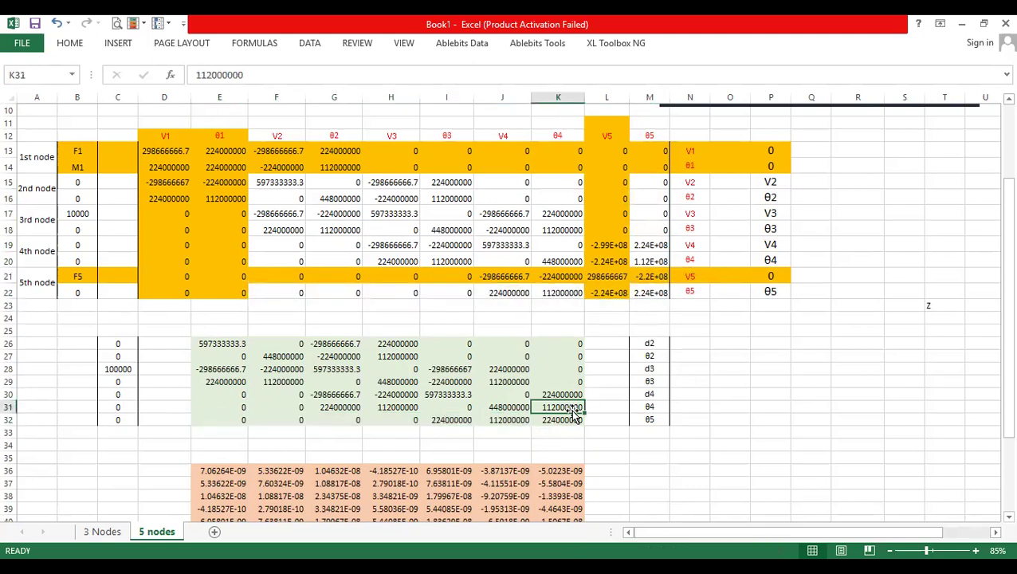
left_click(570, 419)
left_click_drag(217, 343, 562, 413)
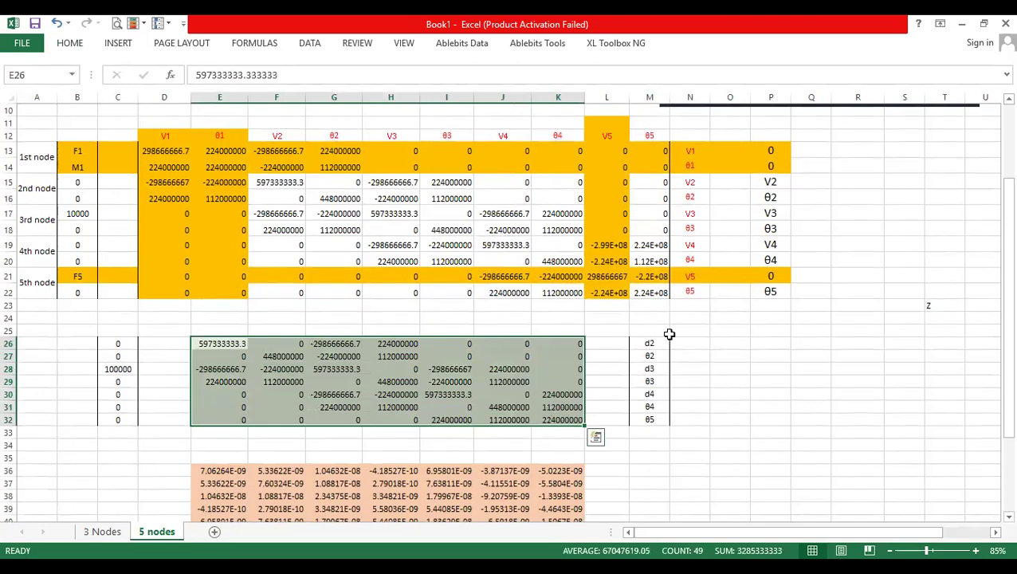
- Copy the displacement labels V2 to θ4 from P15:P20 and θ5 from P22 into M26:M32
left_click_drag(767, 182, 765, 263)
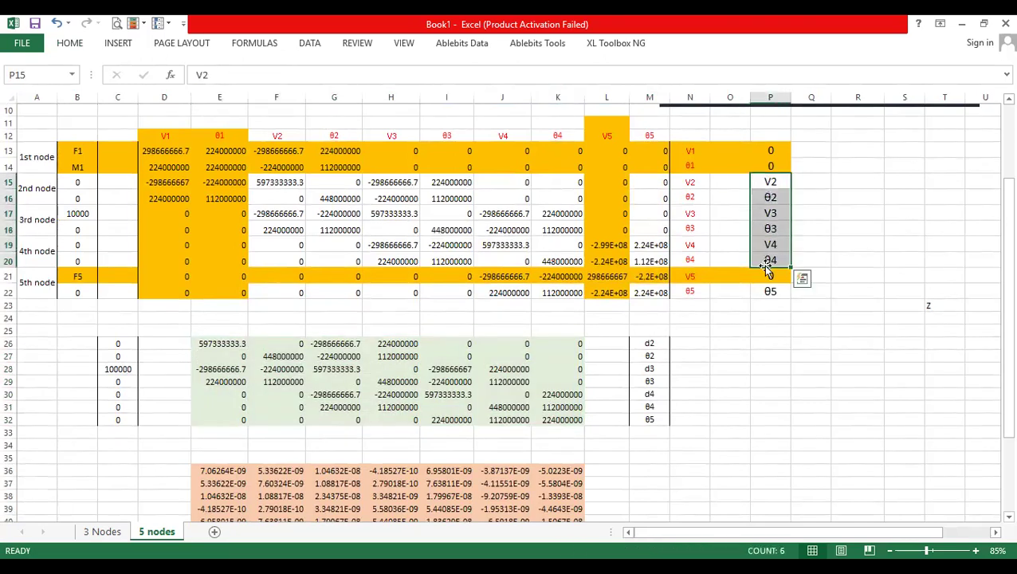
key("ctrl+c")
left_click(649, 345)
key("ctrl+v")
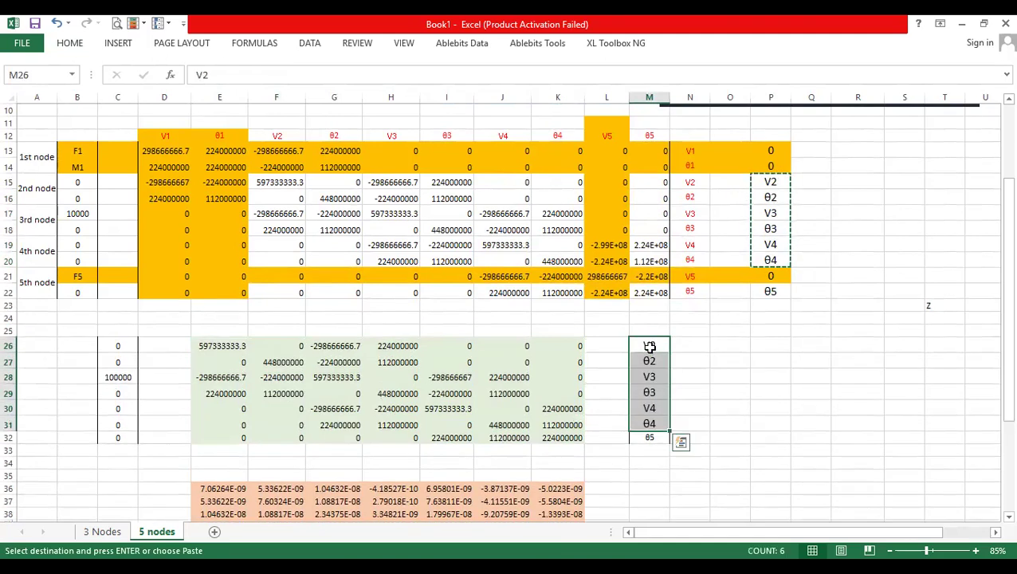
left_click(762, 291)
key("ctrl+c")
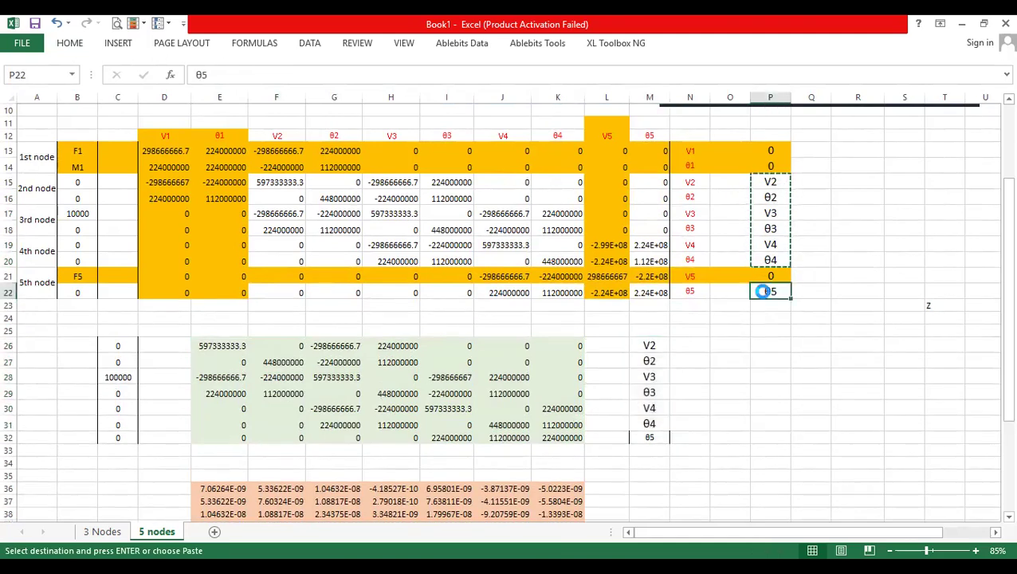
left_click(650, 437)
left_click(728, 436)
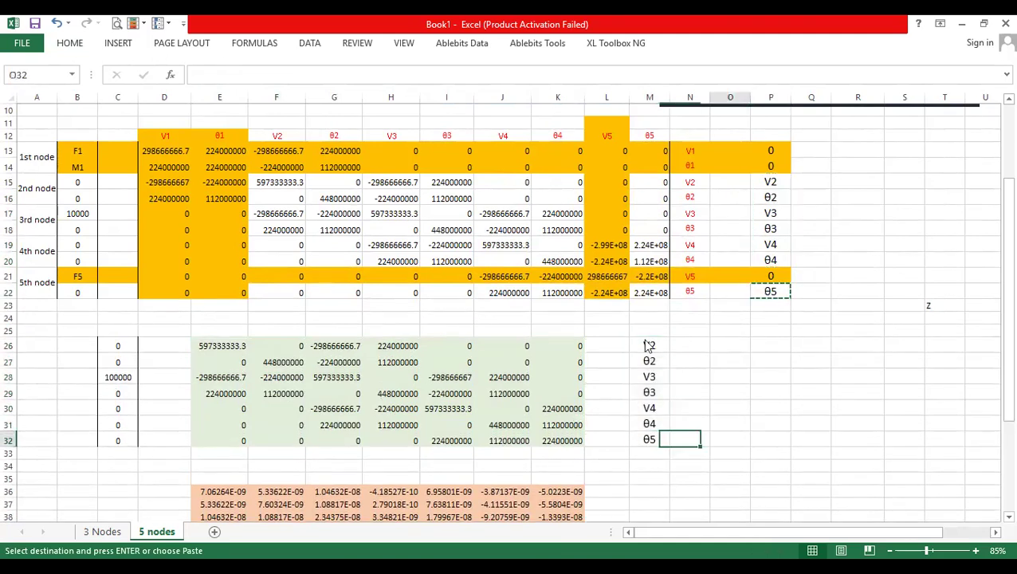
mouse_move(646, 340)
left_mouse_down()
mouse_move(652, 430)
mouse_move(638, 337)
left_mouse_up()
left_click(652, 437)
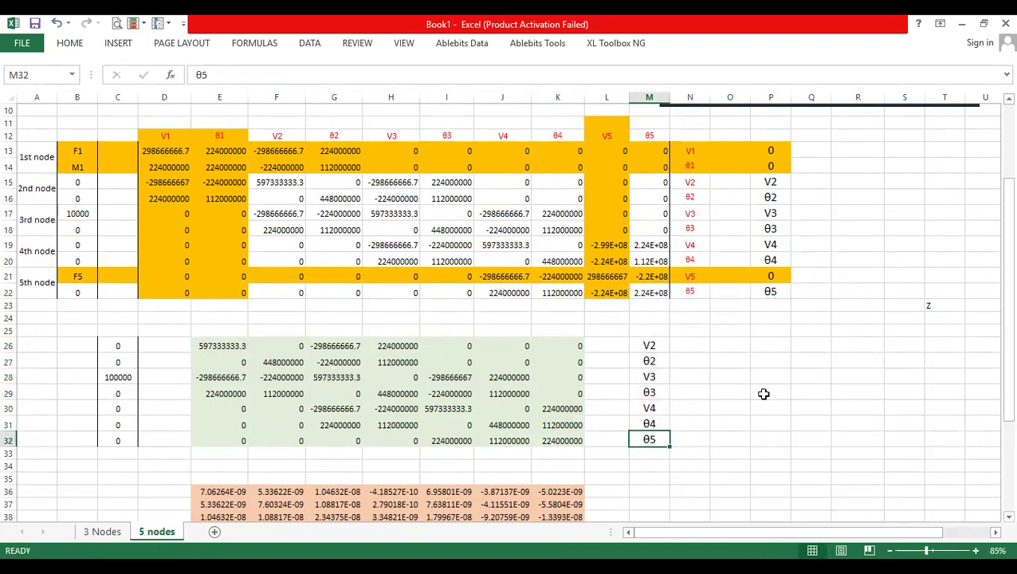
- Clear the contents of the inverse matrix range E36:K42 below the reduced stiffness matrix
scroll(766, 395, "down", 4)
left_click_drag(197, 310, 552, 390)
key("Delete")
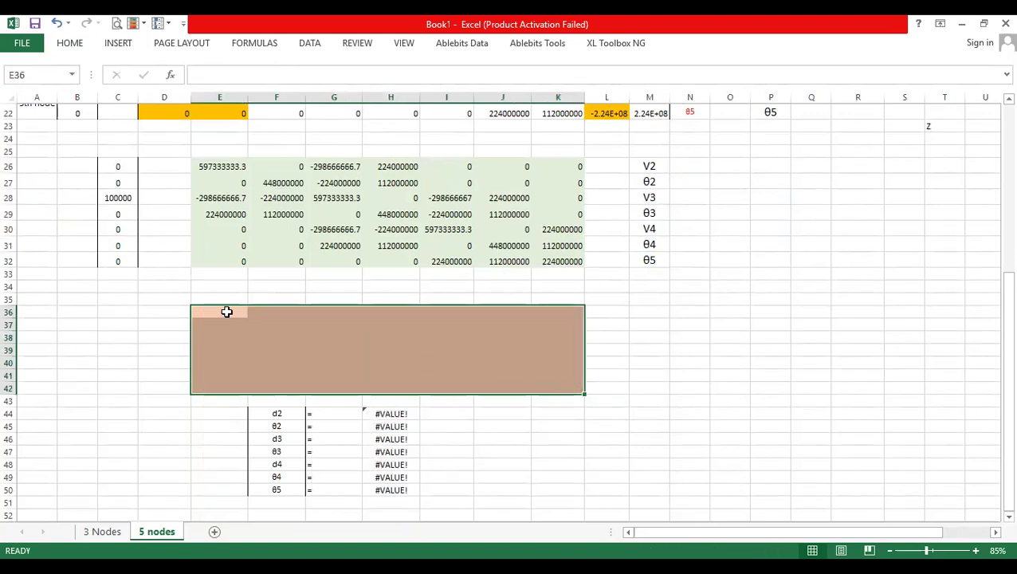
left_click(209, 171)
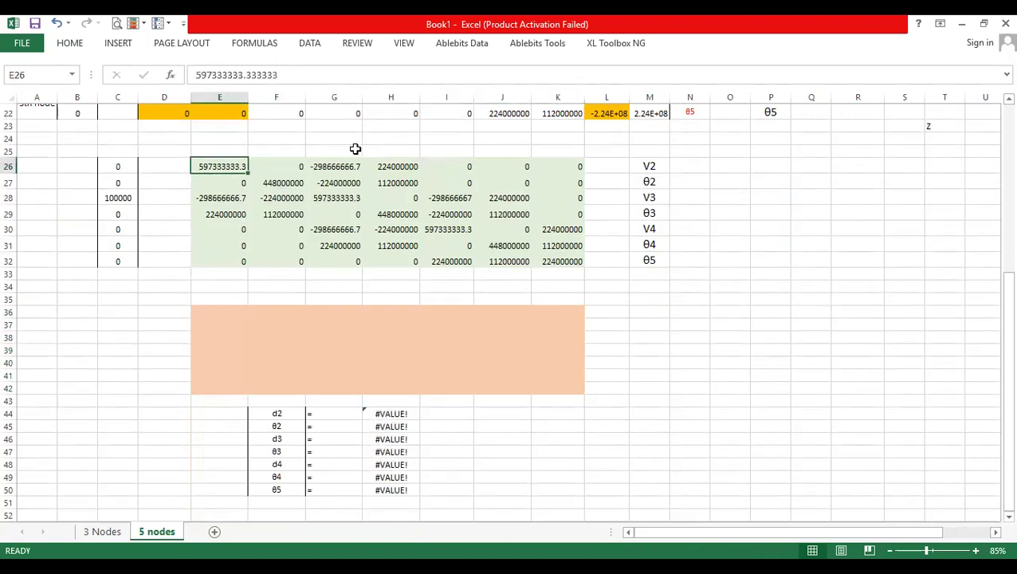
- Enter the array formula =MINVERSE(E26:K32) across E36:K42 to invert the reduced stiffness matrix
left_click(233, 312)
left_click_drag(266, 327, 573, 389)
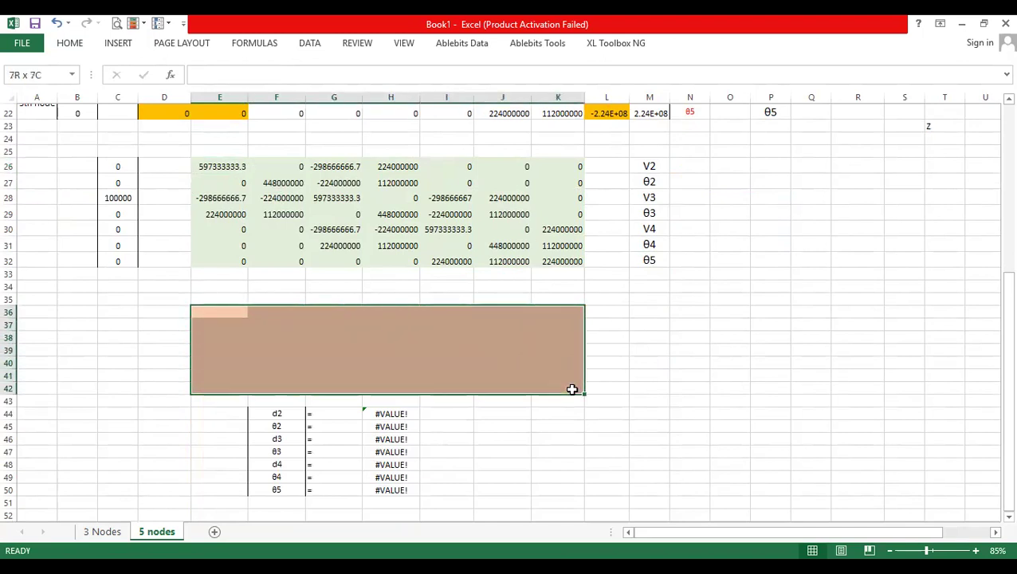
type("=")
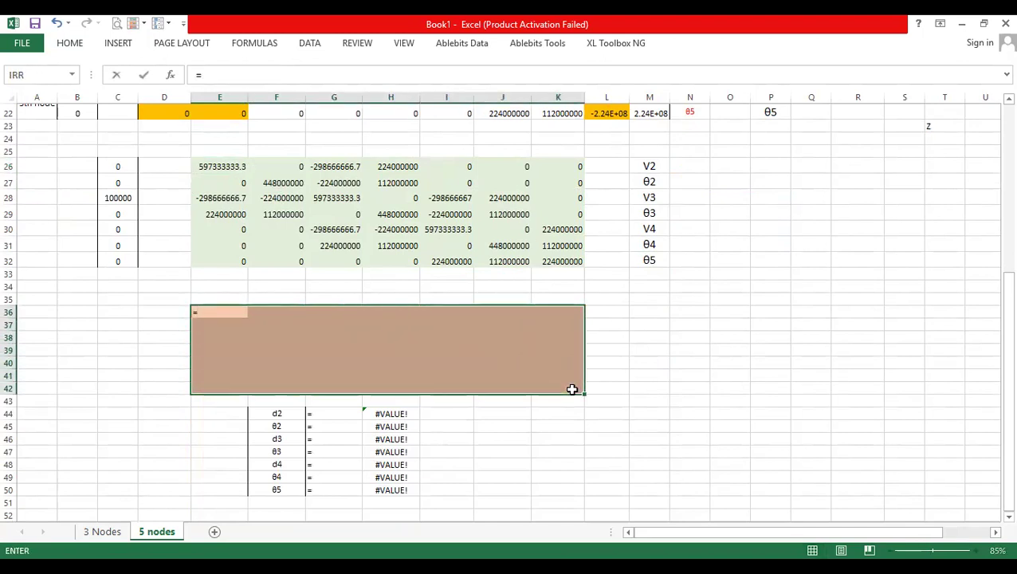
type("min")
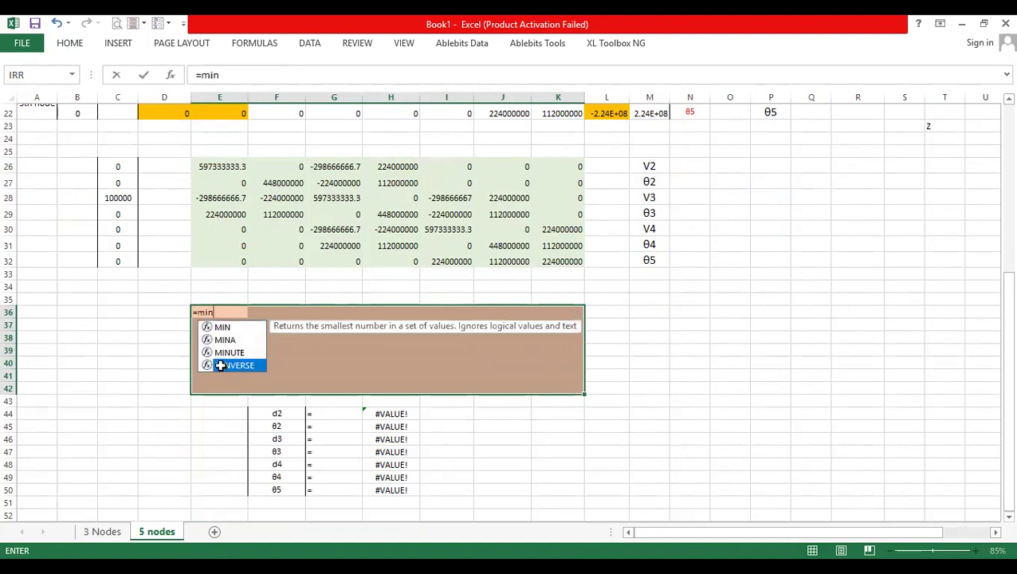
double_click(220, 365)
left_click(227, 169)
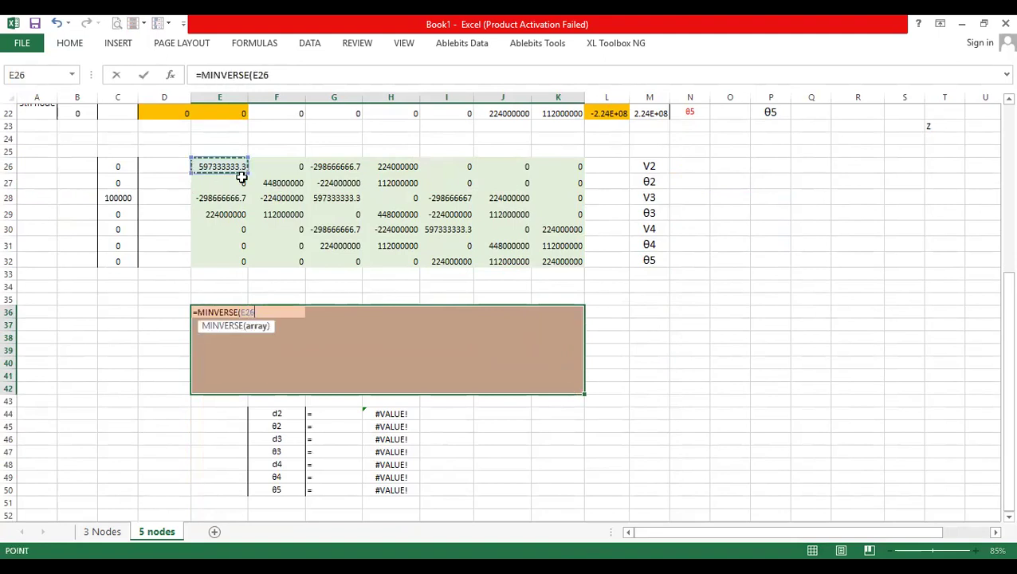
left_click(566, 262, "shift")
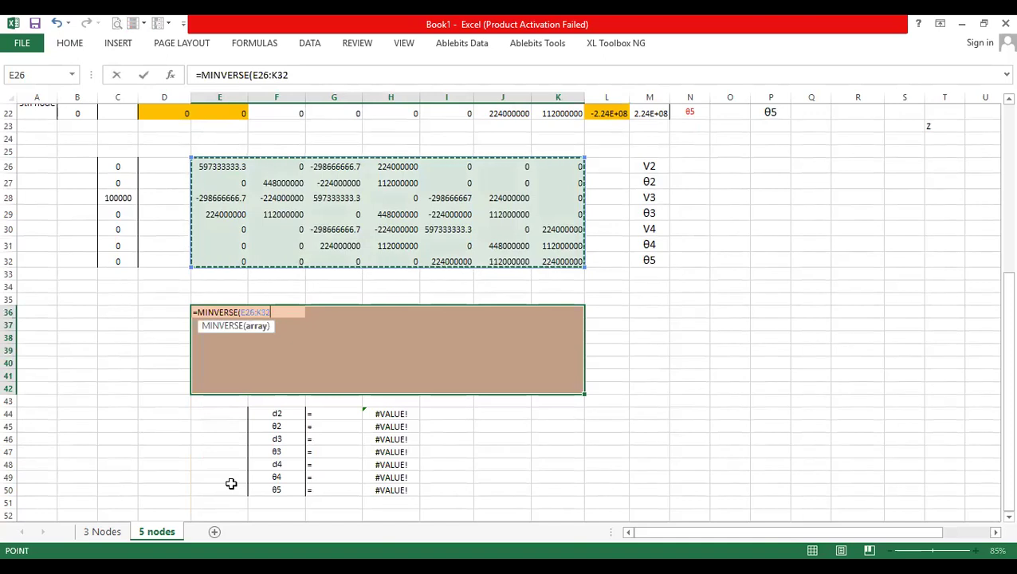
key("ctrl+shift+Return")
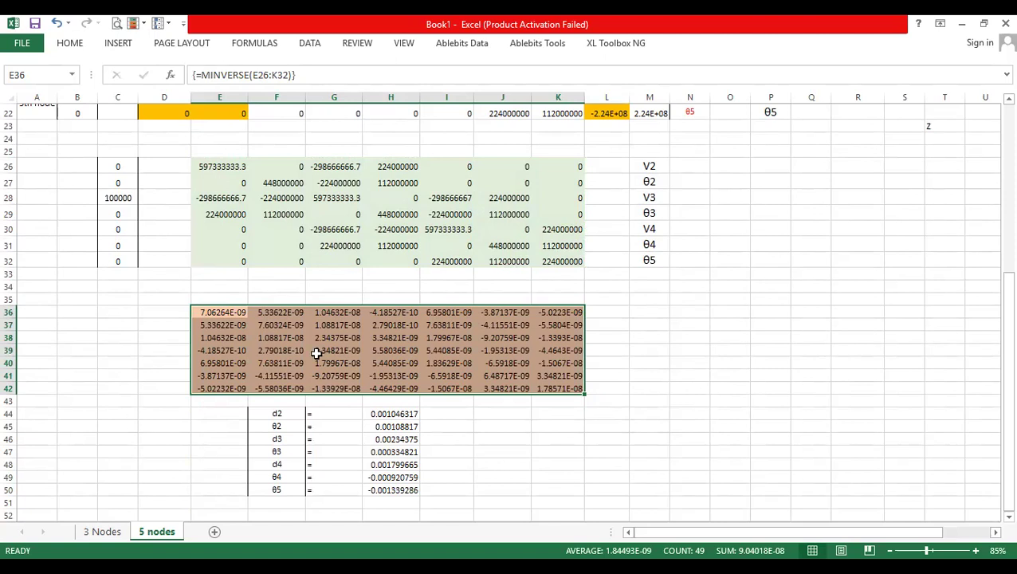
- Copy the reduced force vector C26:C32 to M36:M42 beside the inverse matrix
left_click_drag(120, 166, 117, 260)
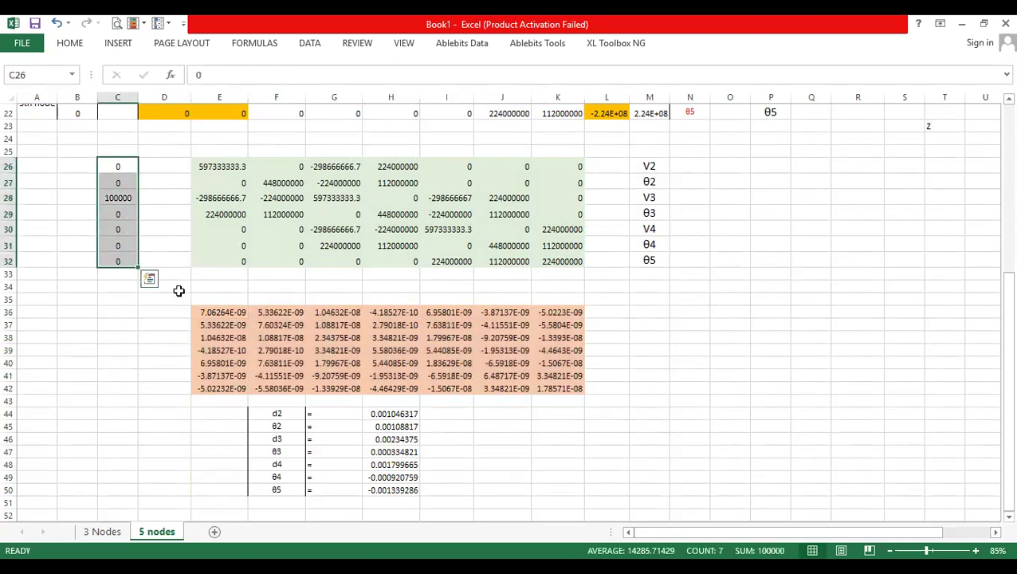
key("ctrl+c")
left_click_drag(645, 311, 650, 314)
key("ctrl+v")
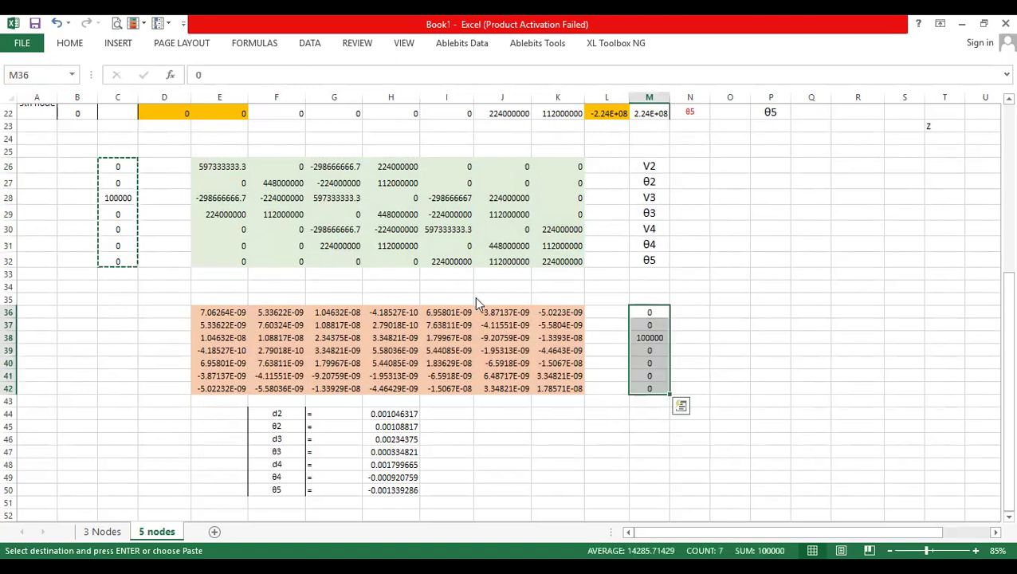
- Label the reduced force vector [F] in C34 and the reduced stiffness matrix [K] in H34
left_click(128, 283)
type("[F")
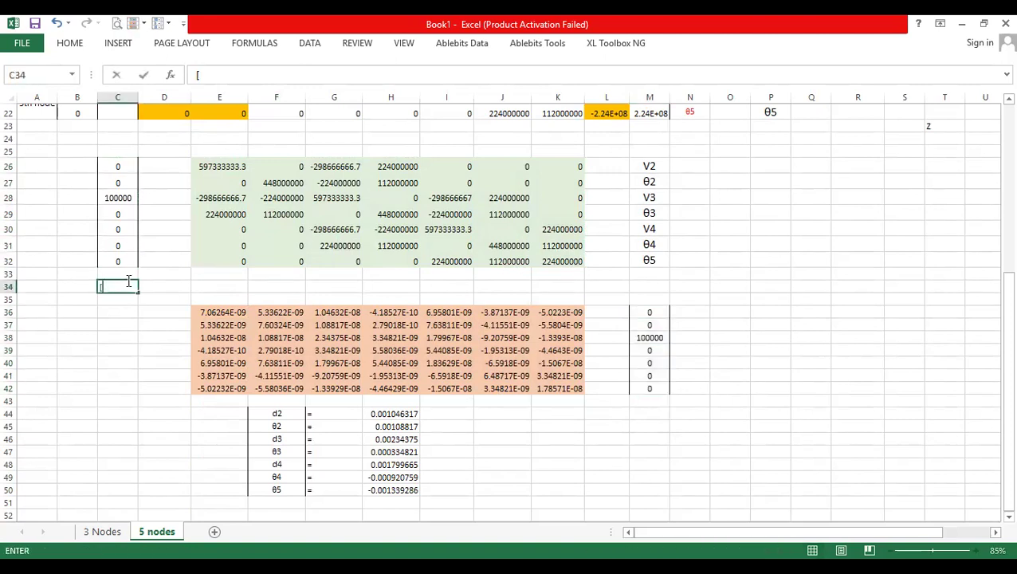
left_click(188, 273)
left_click(403, 286)
type("[K")
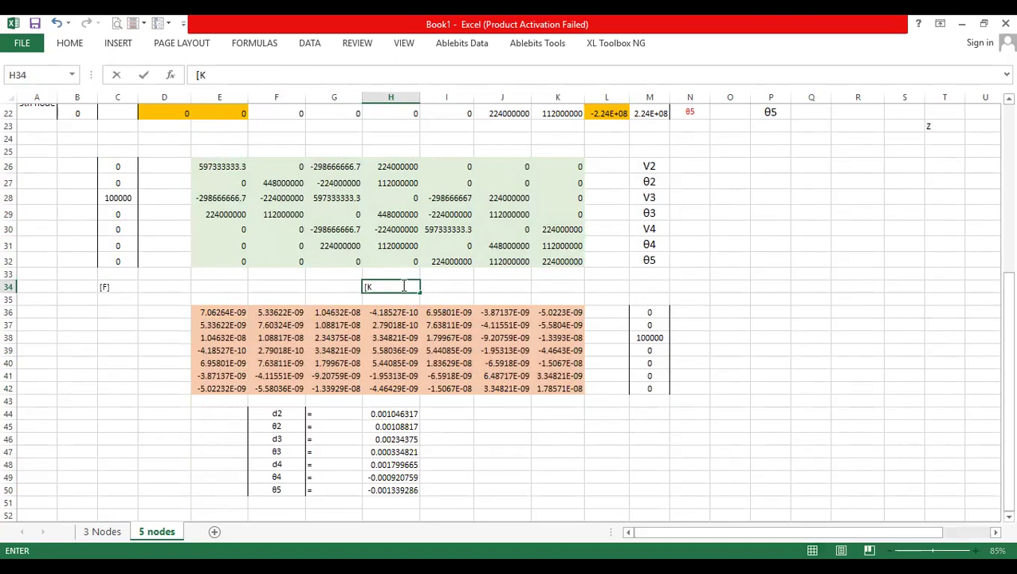
key("F2")
left_click(437, 287)
- Add a thick box border around the reduced equation system in B25:M34
left_click_drag(80, 154, 653, 284)
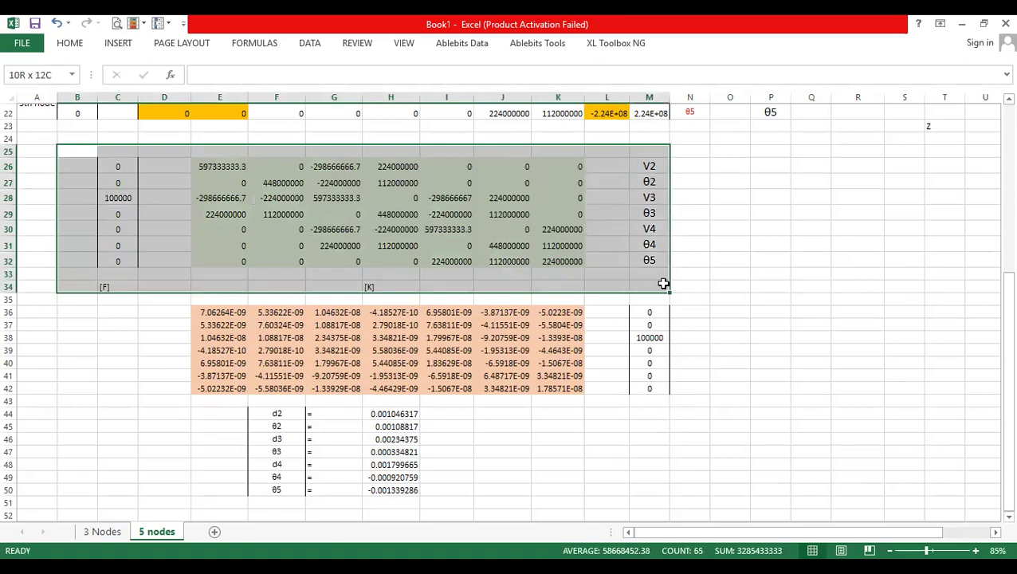
left_click(71, 42)
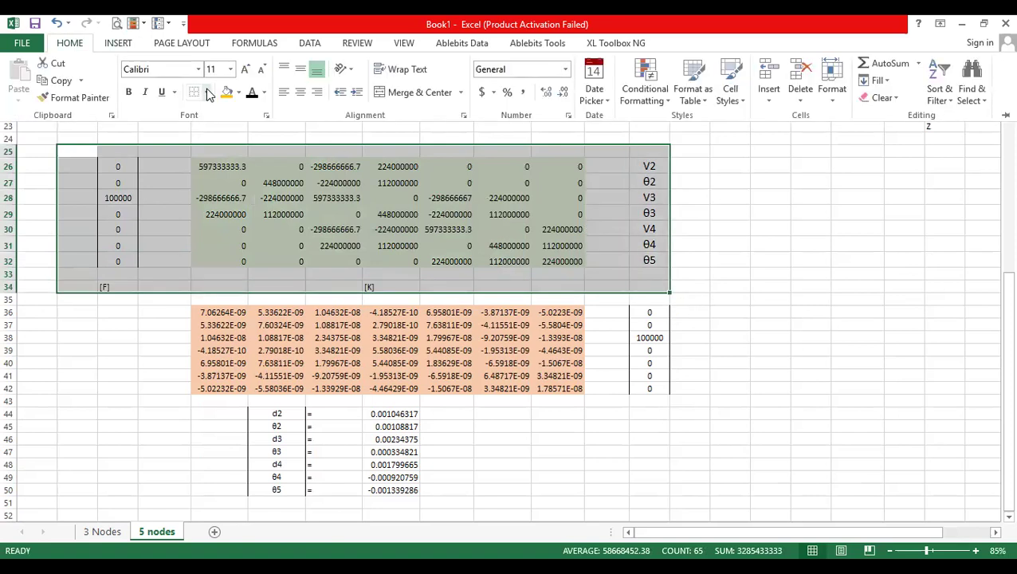
left_click(207, 92)
left_click(245, 256)
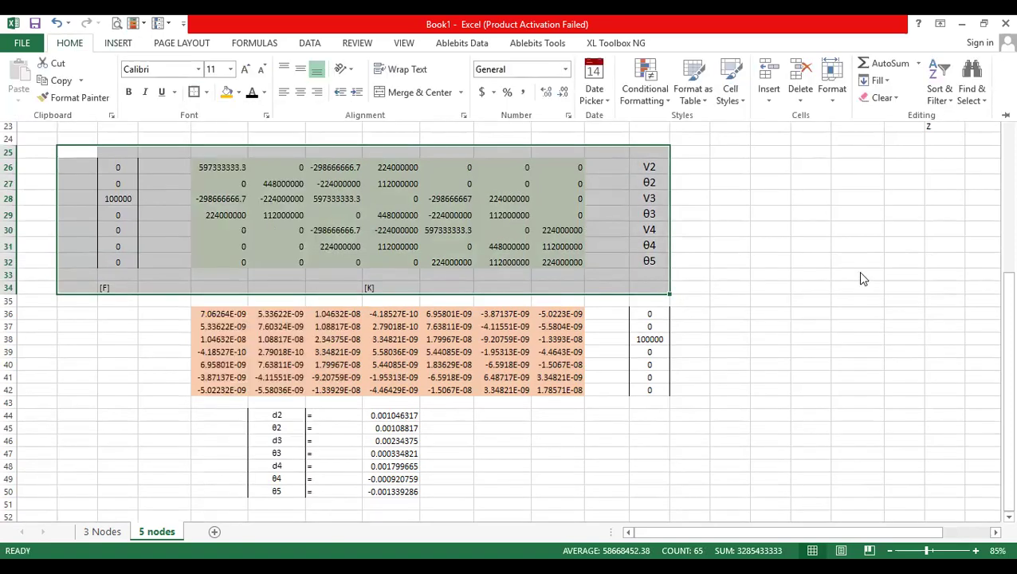
- Label the displacement vector {d} in M34 and change the force vector label in C34 to {F}
left_click(644, 289)
type("[")
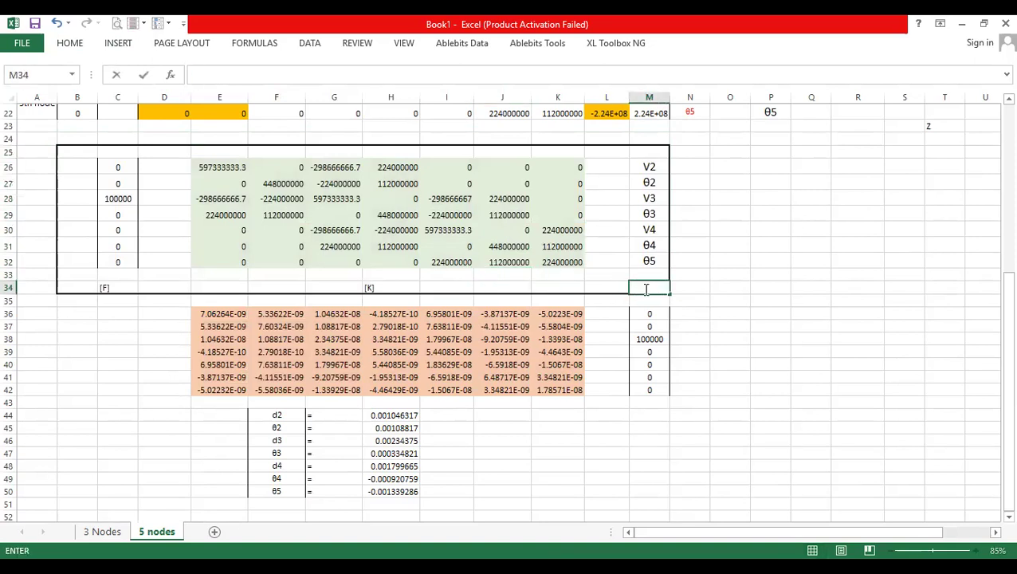
type("}")
left_click(768, 276)
left_click(107, 288)
type("{")
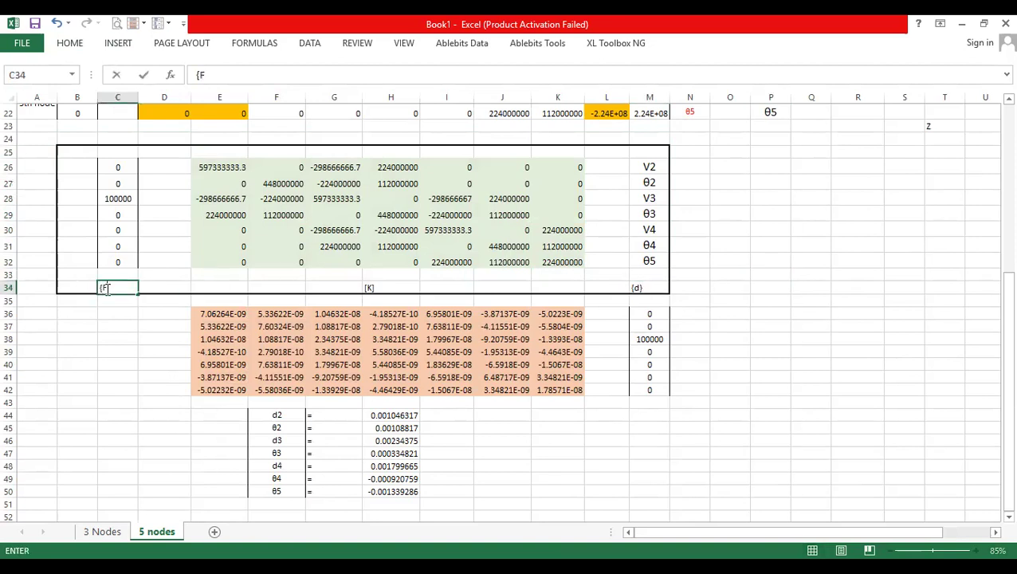
type("F}")
left_click(729, 252)
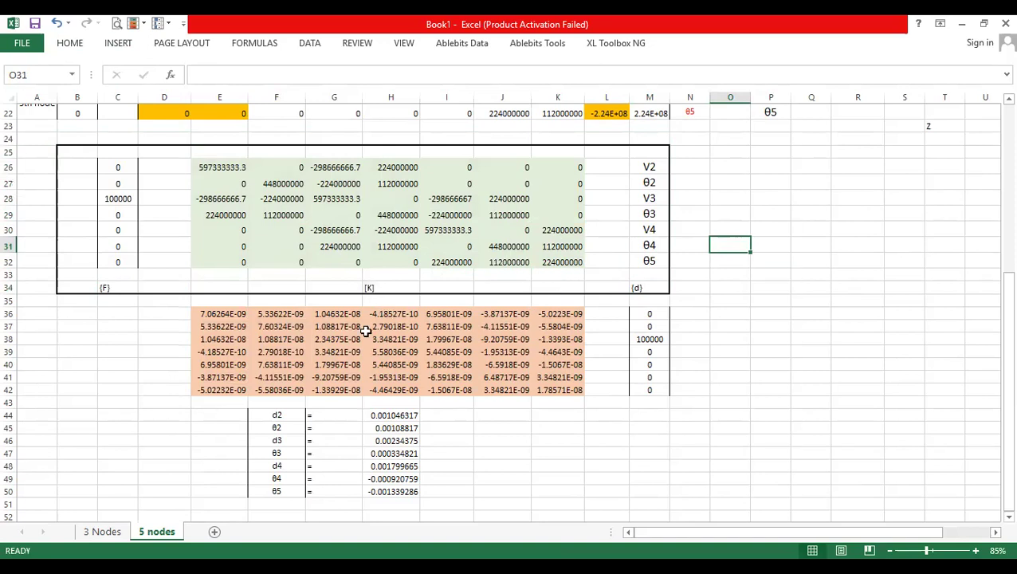
- Copy the displacement labels V2 to θ5 from M26:M32 over the result labels in F44:F50
left_click_drag(205, 314, 567, 386)
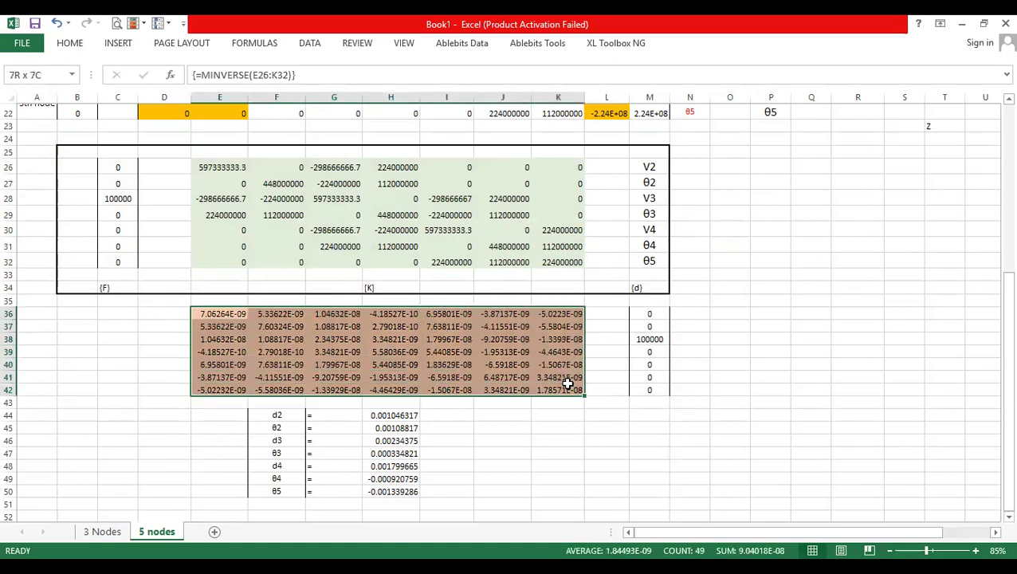
left_click_drag(645, 166, 657, 270)
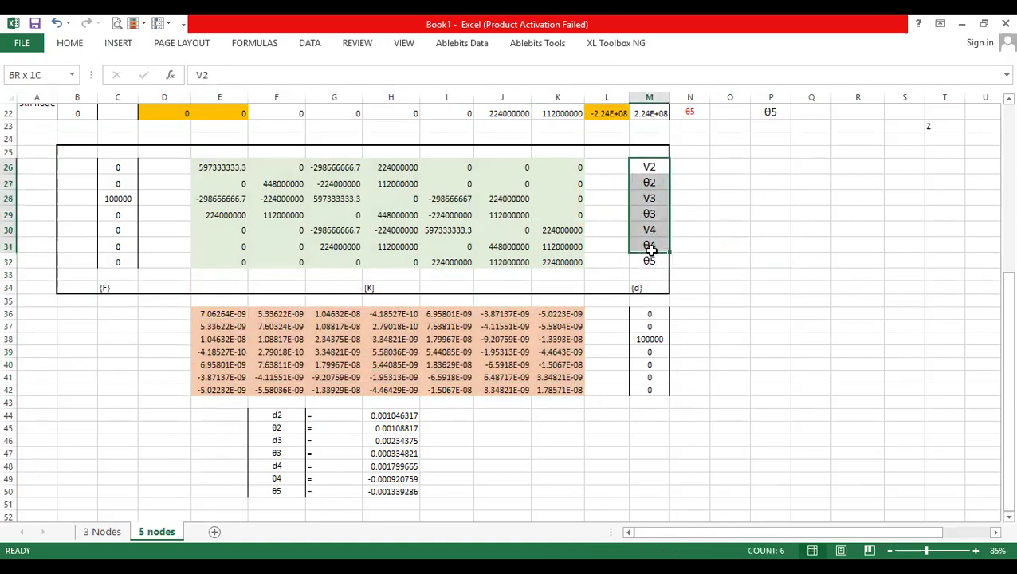
key("ctrl+c")
left_click(265, 415)
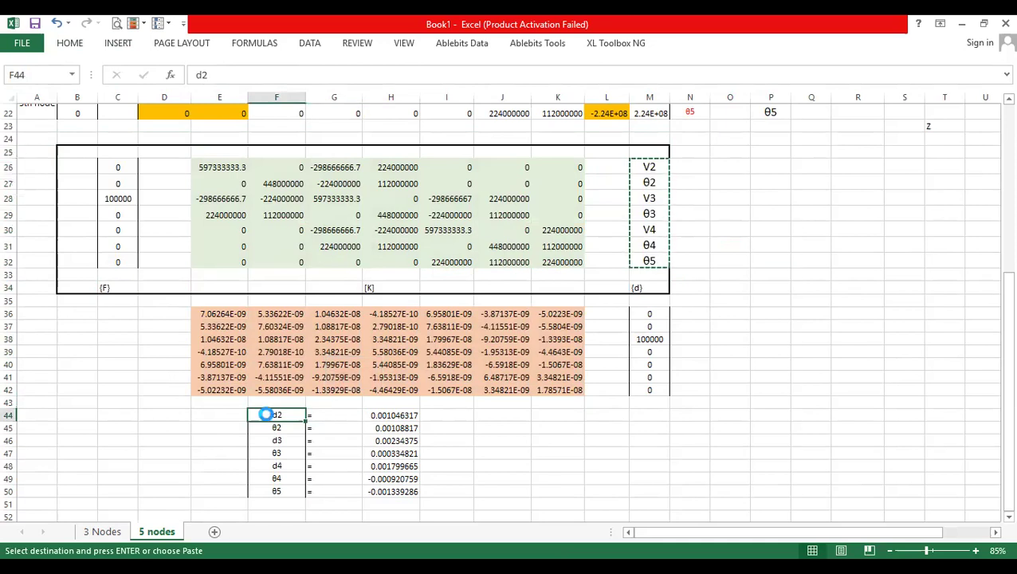
key("ctrl+v")
scroll(396, 391, "down", 1)
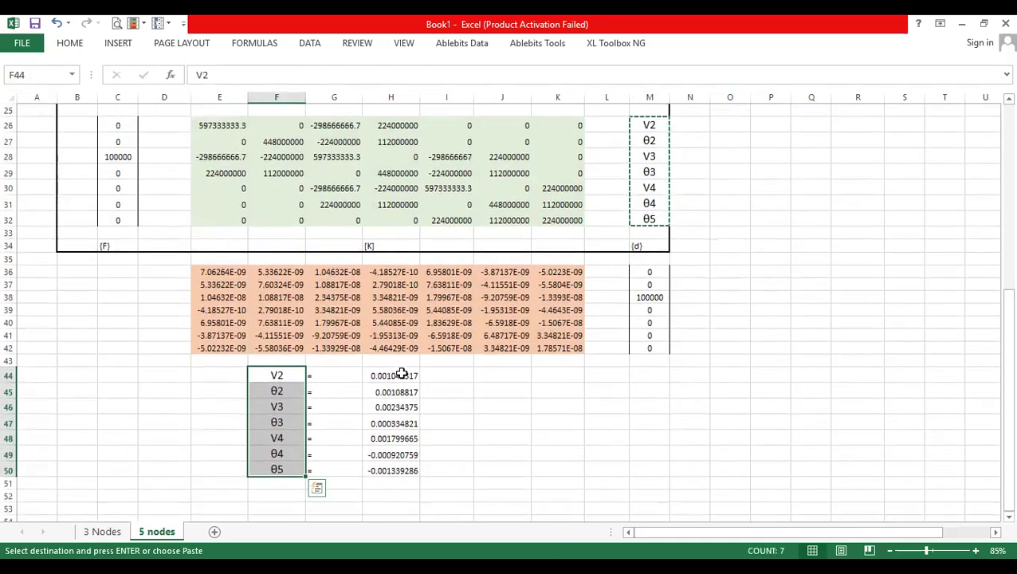
- Clear the existing displacement results in H44:H50
left_click(401, 375)
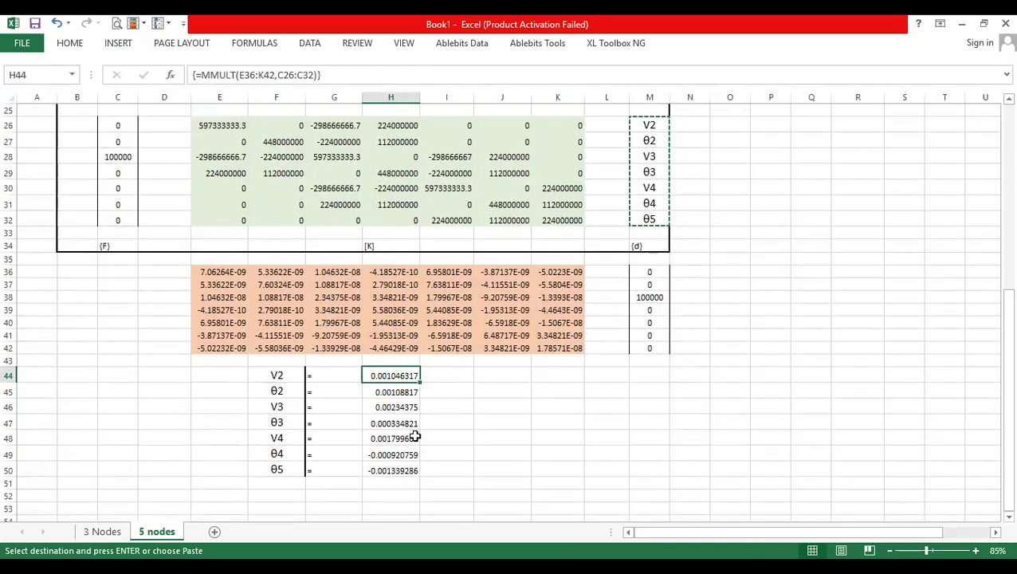
left_click_drag(404, 374, 410, 472)
key("Delete")
left_click_drag(391, 378, 393, 475)
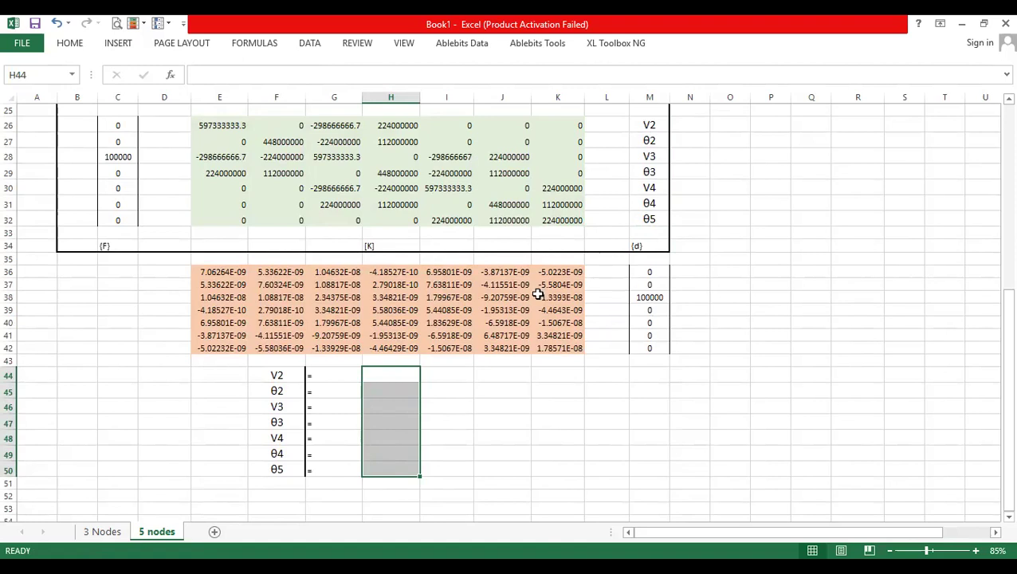
- Note the matrix sizes below the arrays, 7x7 in K43 and 7x1 in N43
left_click(553, 357)
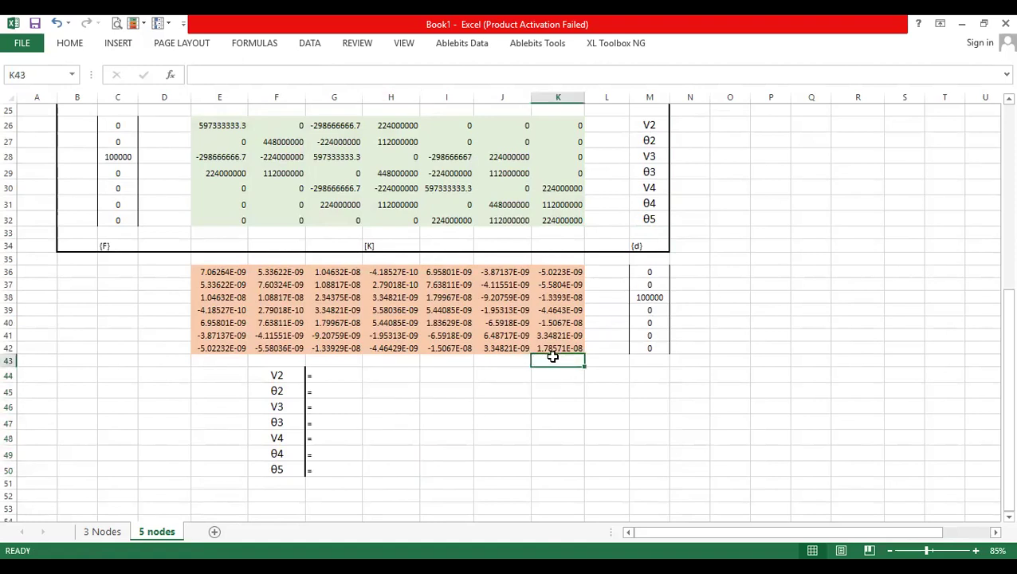
type("7x7")
left_click(696, 358)
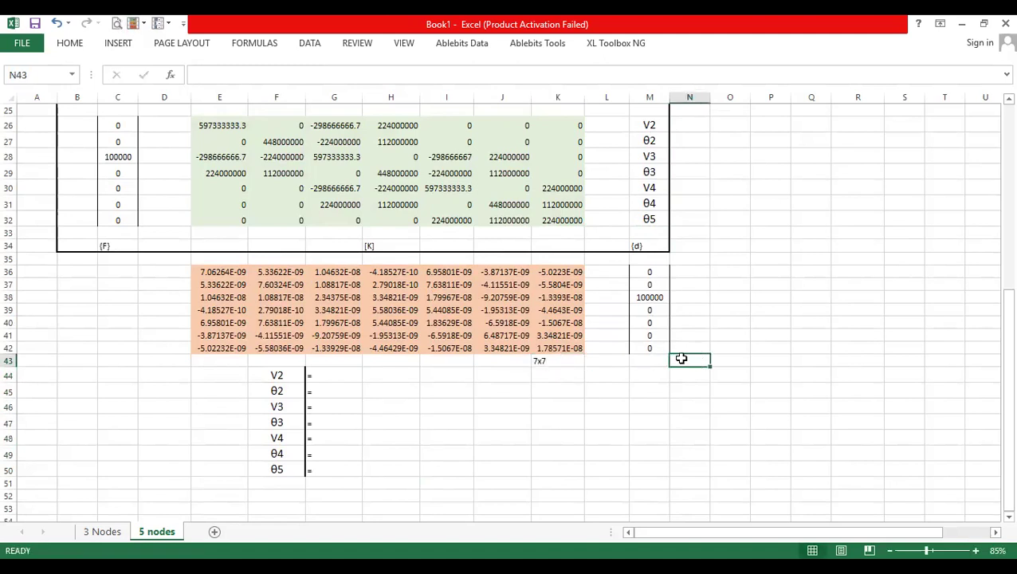
type("7")
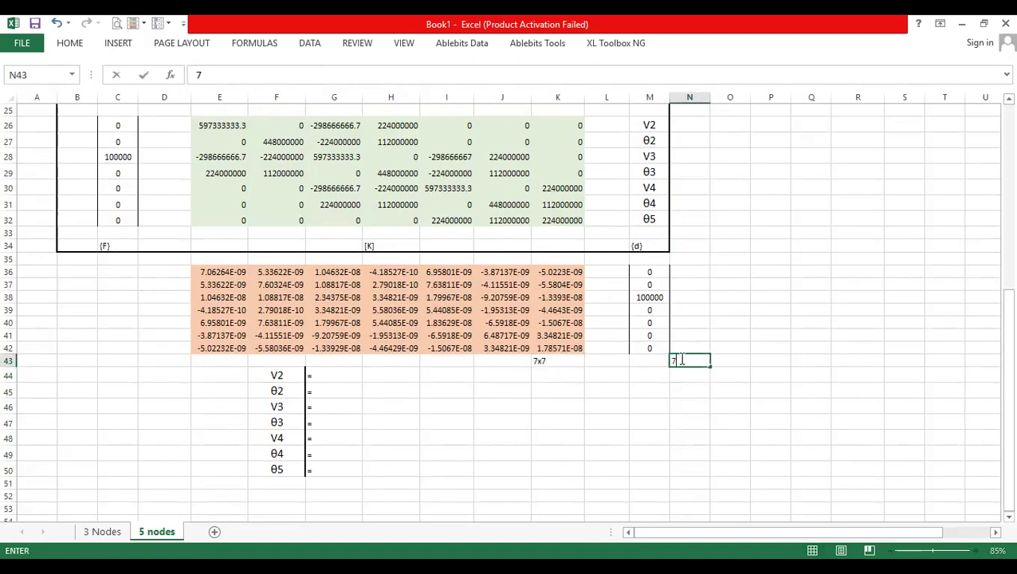
type("x1")
key("Return")
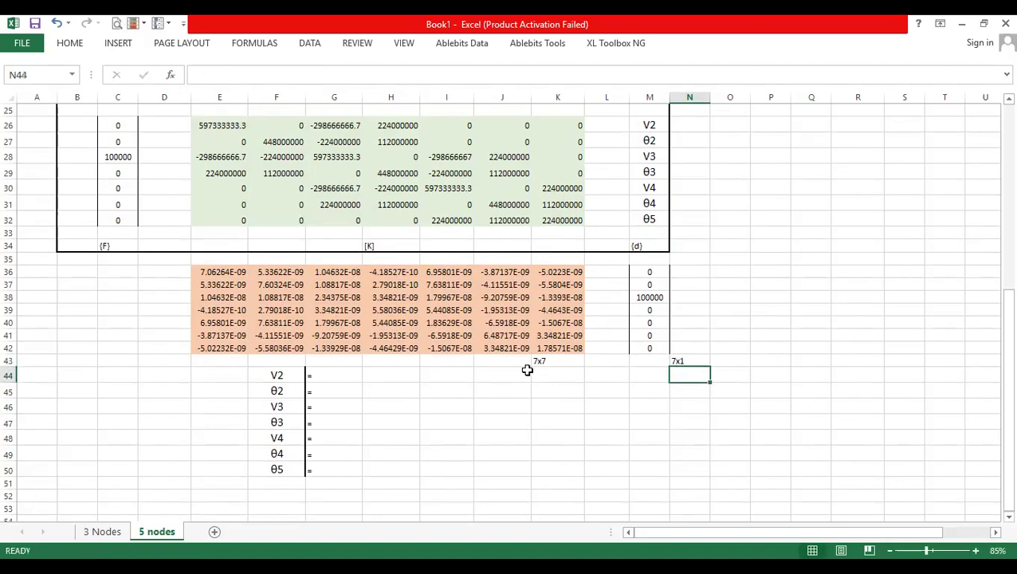
- Enter the array formula =MMULT(E36:K42,M36:M42) across H44:H50 to compute the unknown displacements
left_click_drag(396, 378, 400, 471)
type("=")
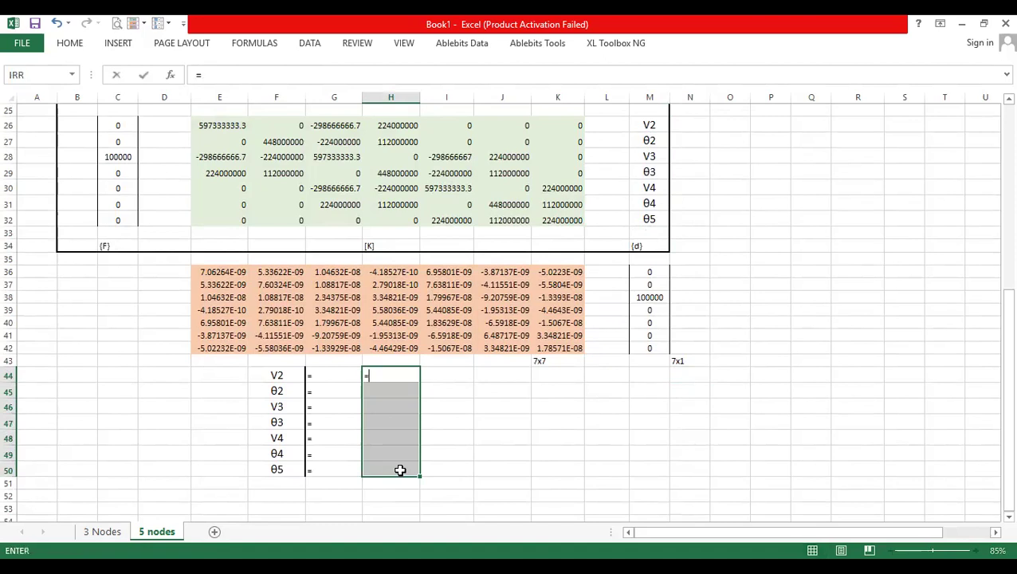
type("mm")
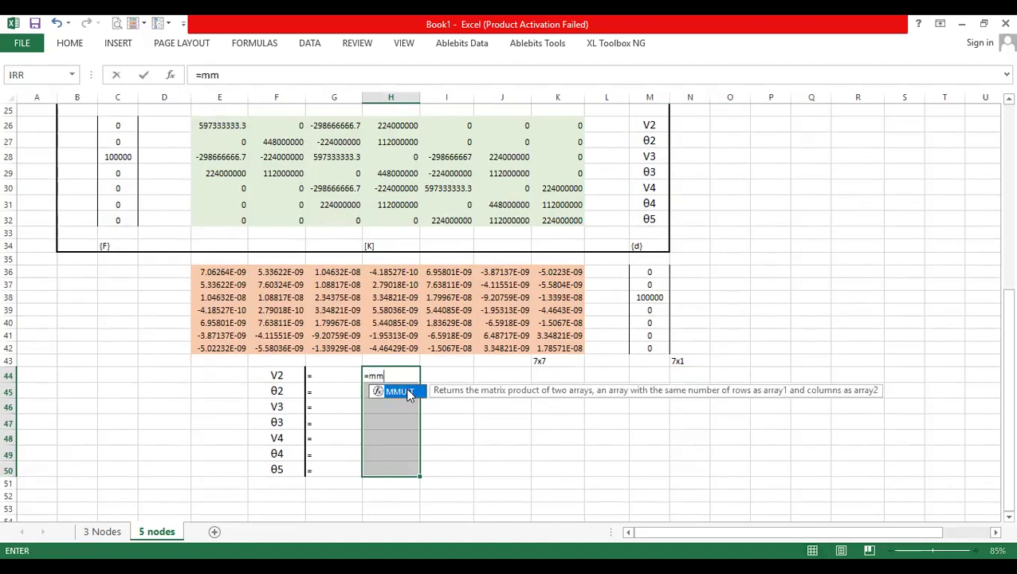
key("Tab")
left_click_drag(209, 270, 572, 349)
type(",")
left_click(649, 271)
key("ctrl+shift+Down")
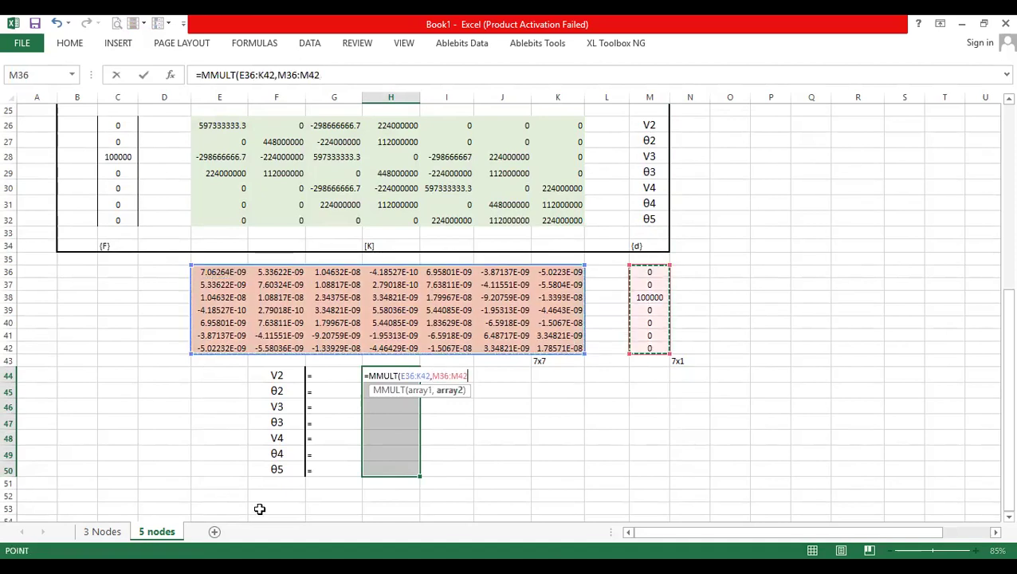
key("ctrl+shift+Return")
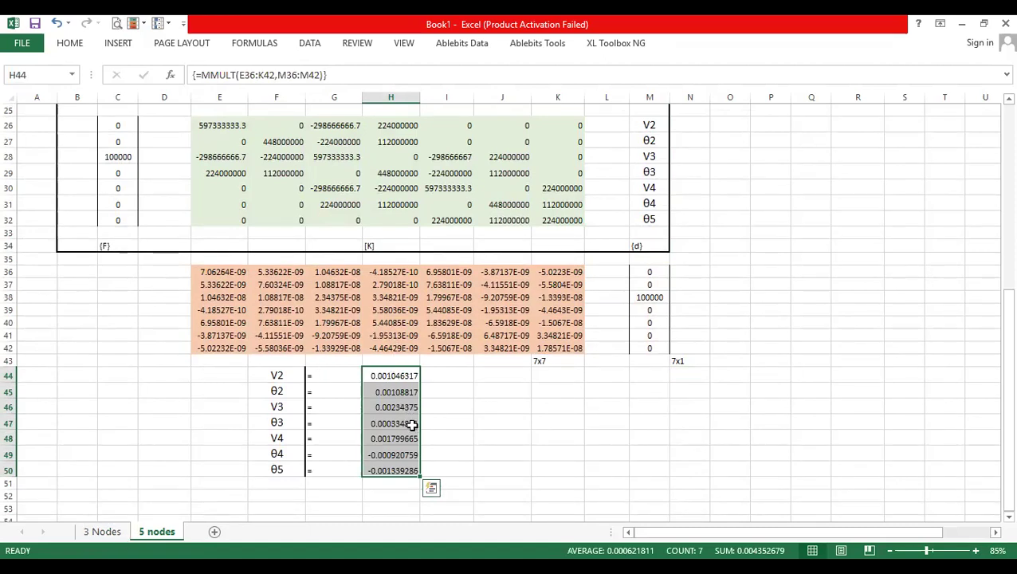
- Examine the computed deflections and rotations for nodes 2 to 5 in H44:H50
scroll(412, 425, "down", 1)
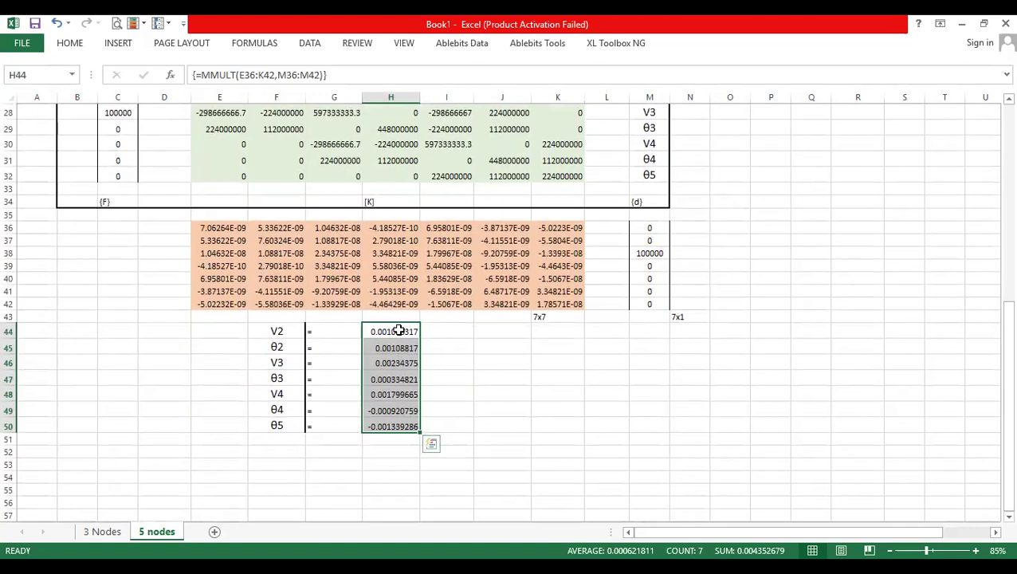
left_click(390, 412)
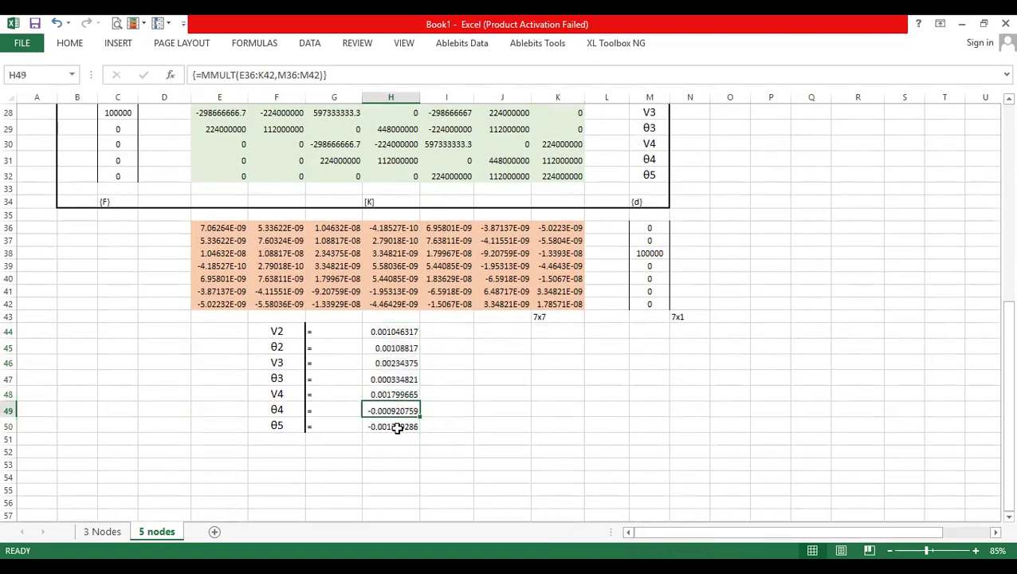
left_click(395, 425)
left_click(405, 382)
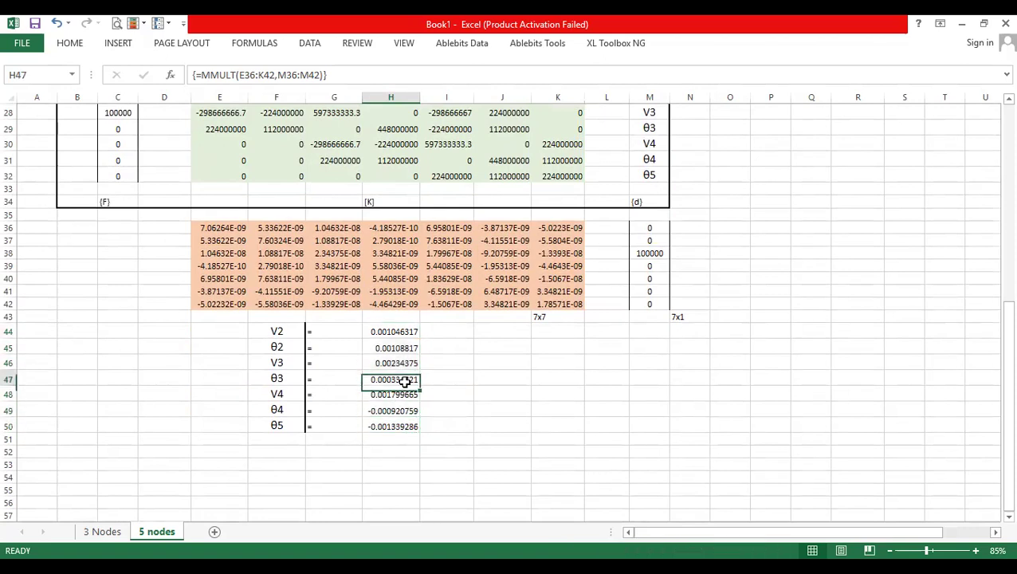
left_click(399, 364)
left_click(400, 347)
left_click(400, 332)
left_click(398, 396)
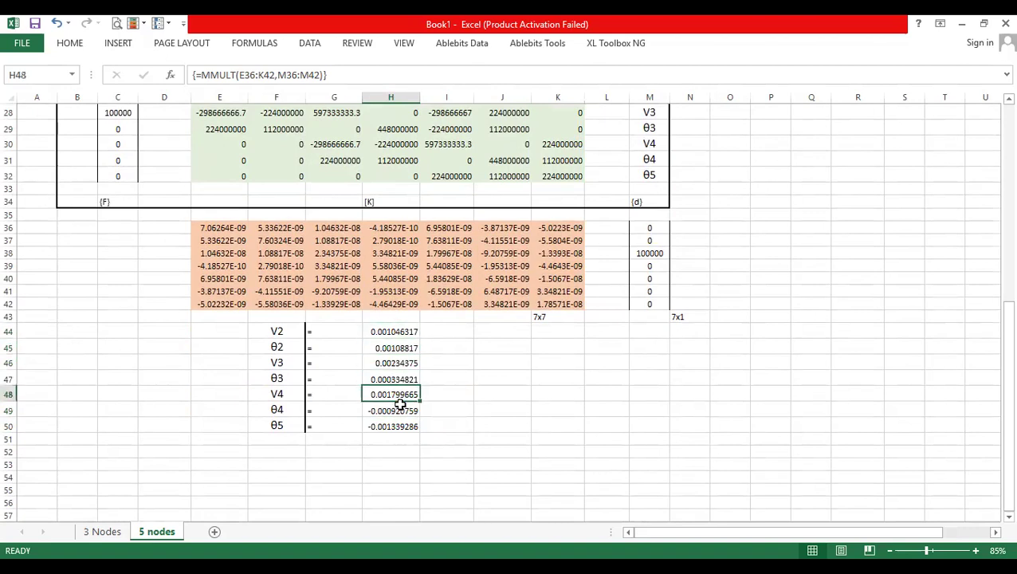
left_click(398, 424)
left_click(680, 396)
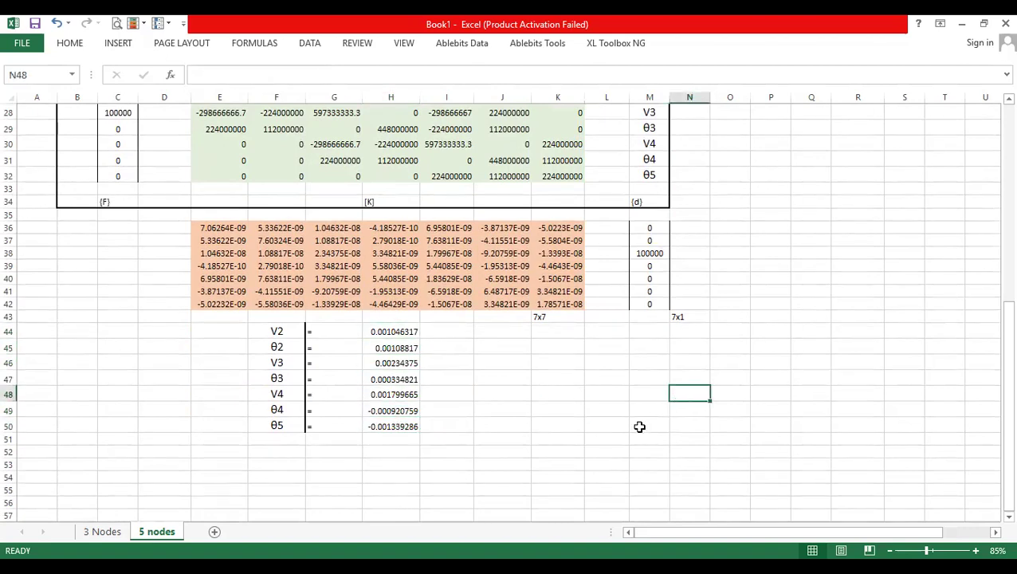
- Copy the full five-node stiffness equation table A12:P22 to A53 below the displacement results
scroll(632, 435, "up", 2)
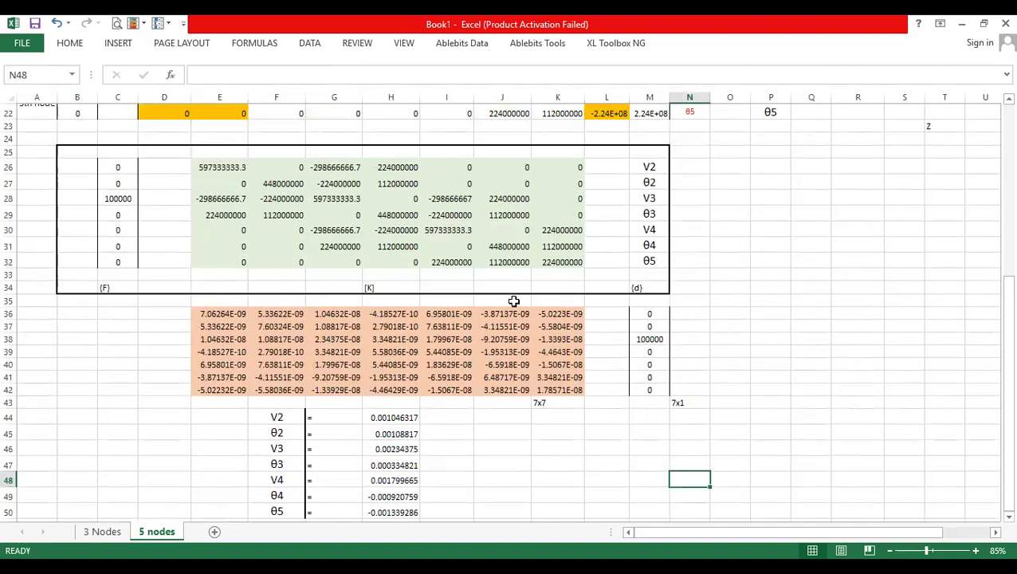
scroll(477, 314, "up", 6)
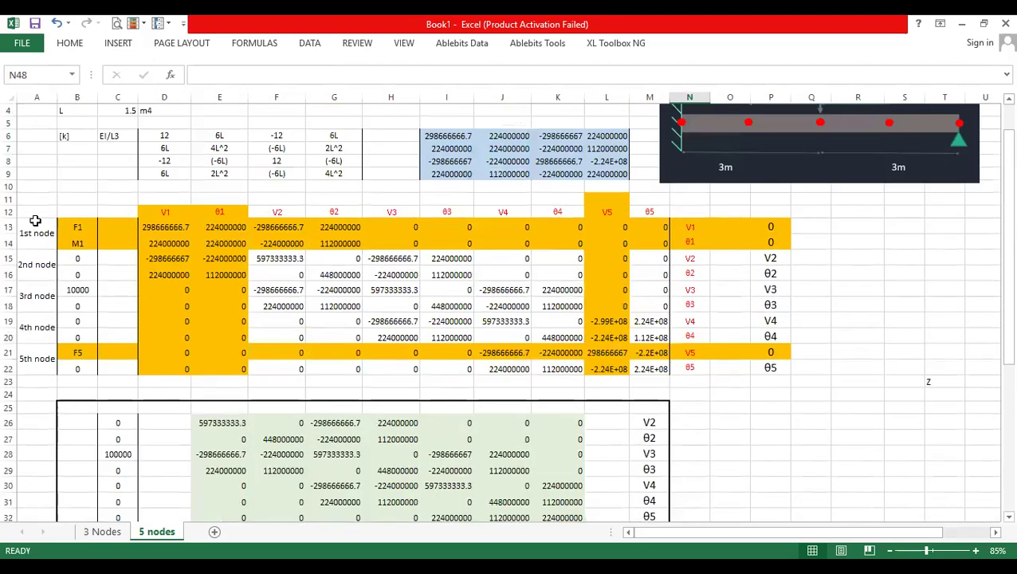
left_click_drag(36, 227, 684, 386)
left_click_drag(48, 209, 779, 368)
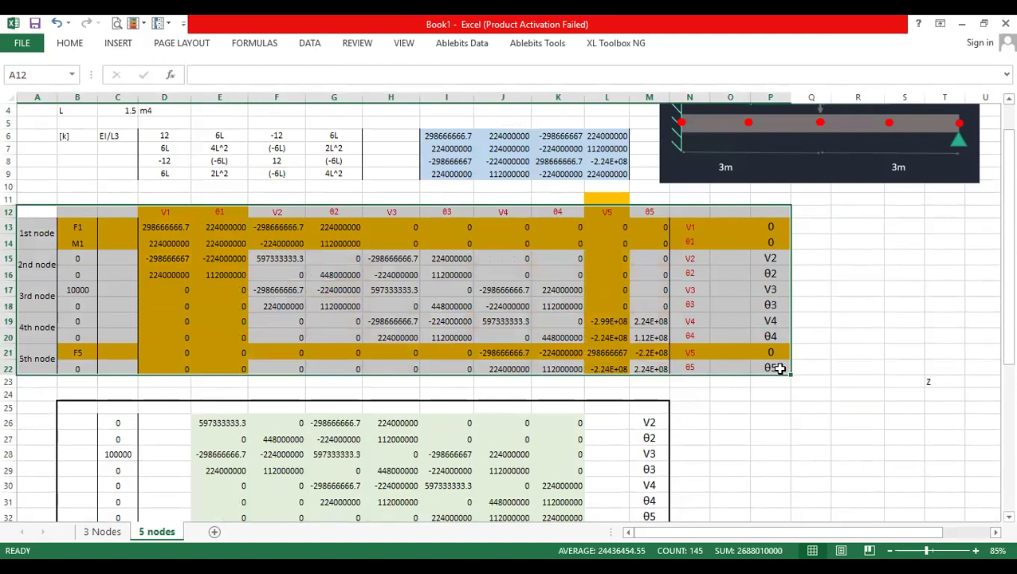
key("ctrl+c")
scroll(677, 433, "down", 13)
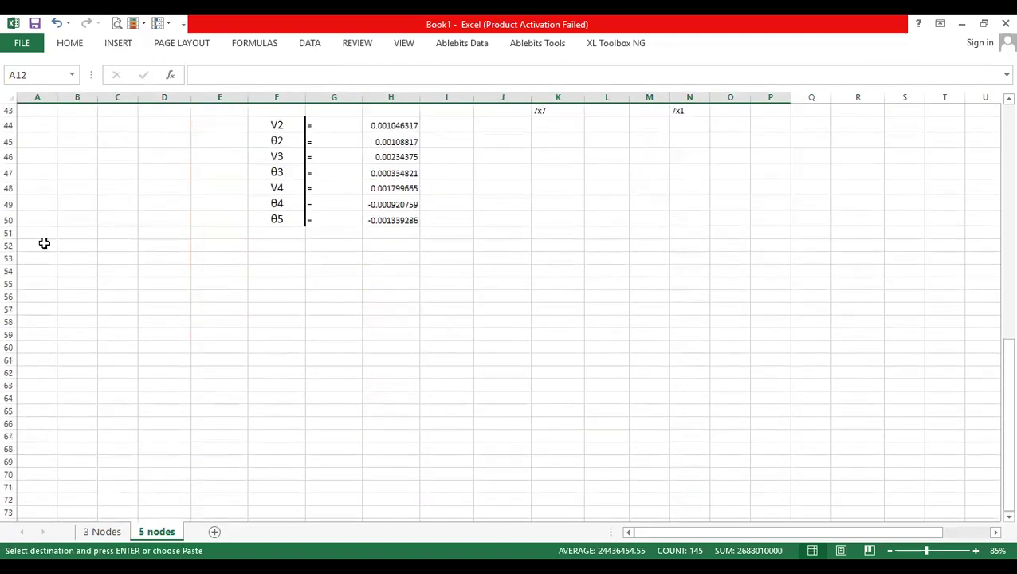
left_click(46, 257)
key("ctrl+v")
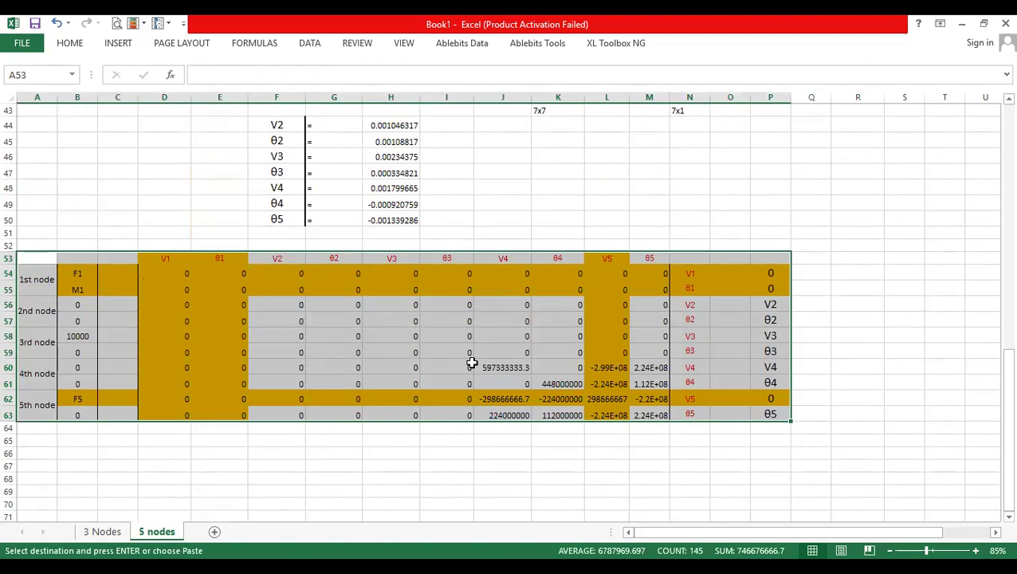
- Remove the fill colour from the copied stiffness equation table in A53:P63
left_click(69, 43)
left_click(238, 92)
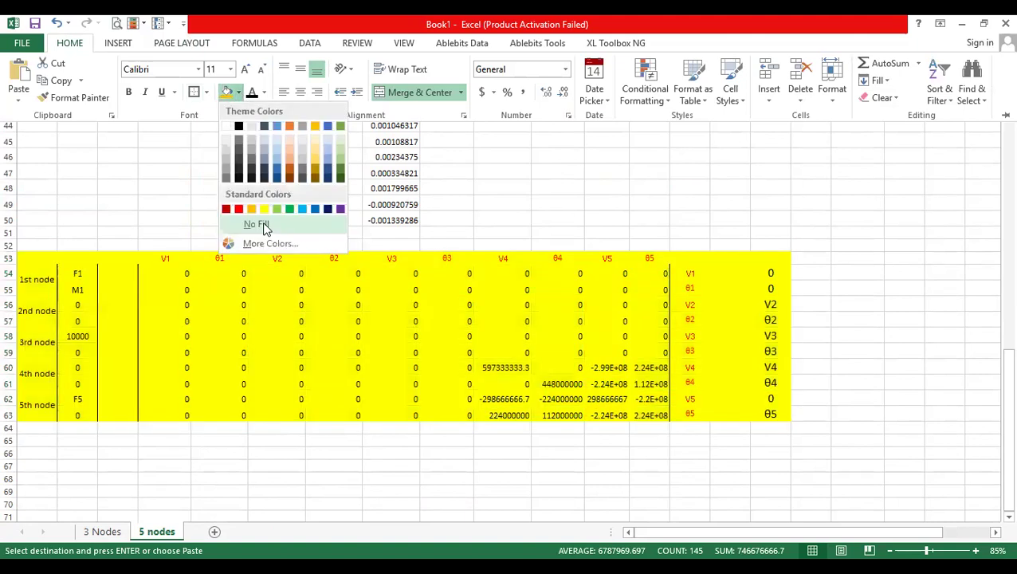
left_click(266, 227)
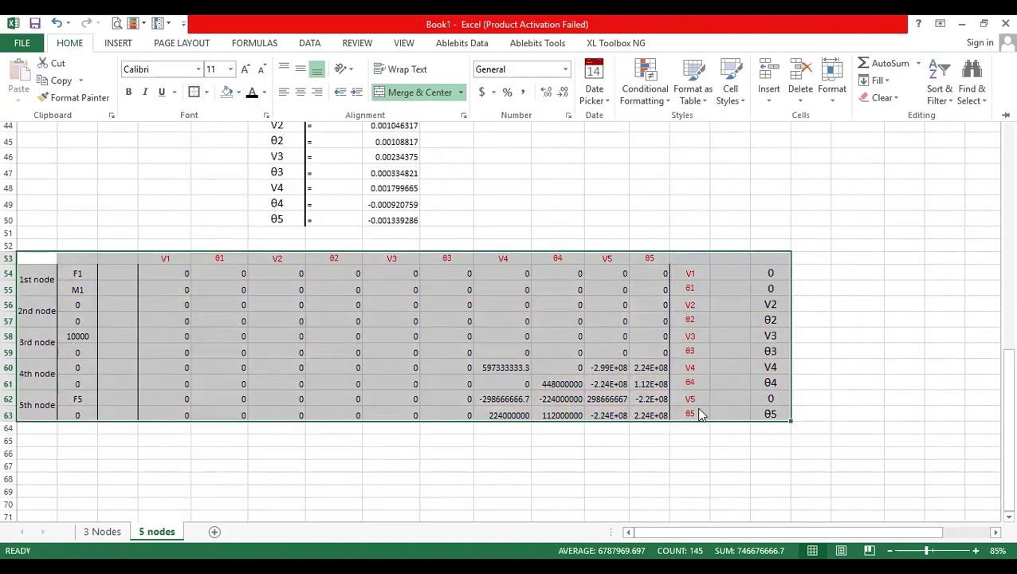
- Try to copy the computed displacements V2 to θ4 from H44:H49 into the copied table's displacement vector at P56:P61
scroll(691, 336, "up", 2)
left_click_drag(403, 200, 414, 275)
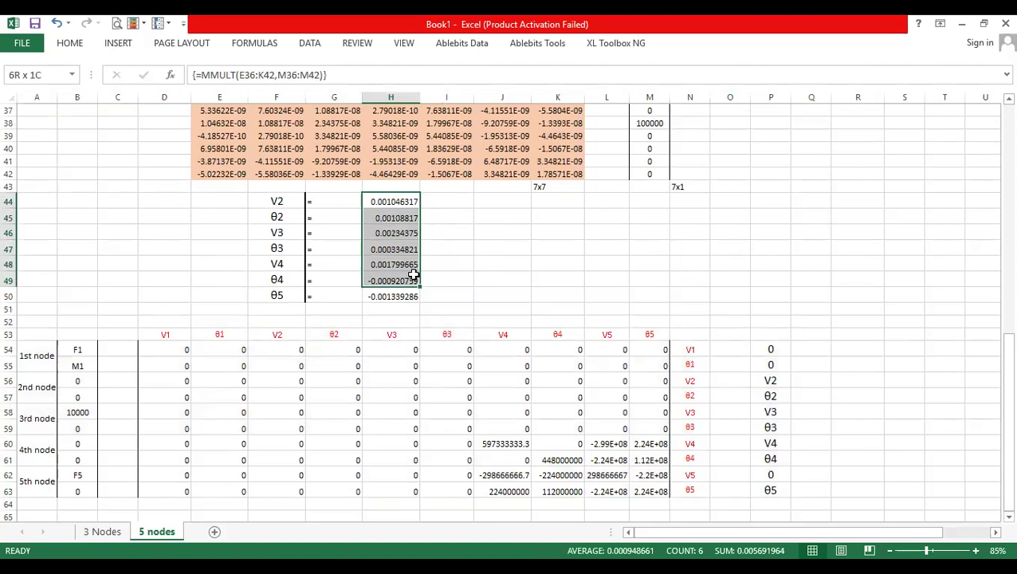
key("ctrl+c")
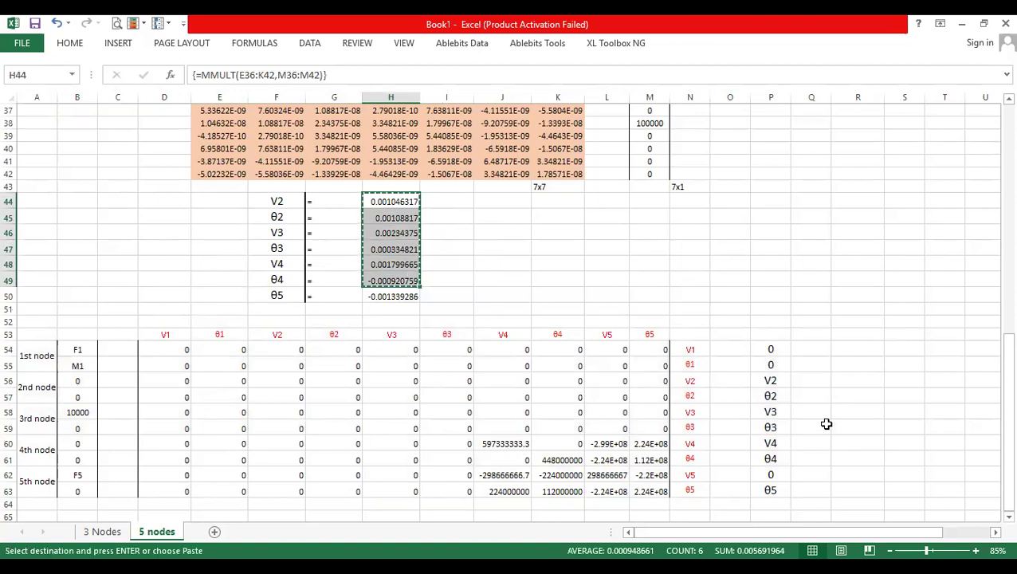
left_click(772, 381)
key("ctrl+v")
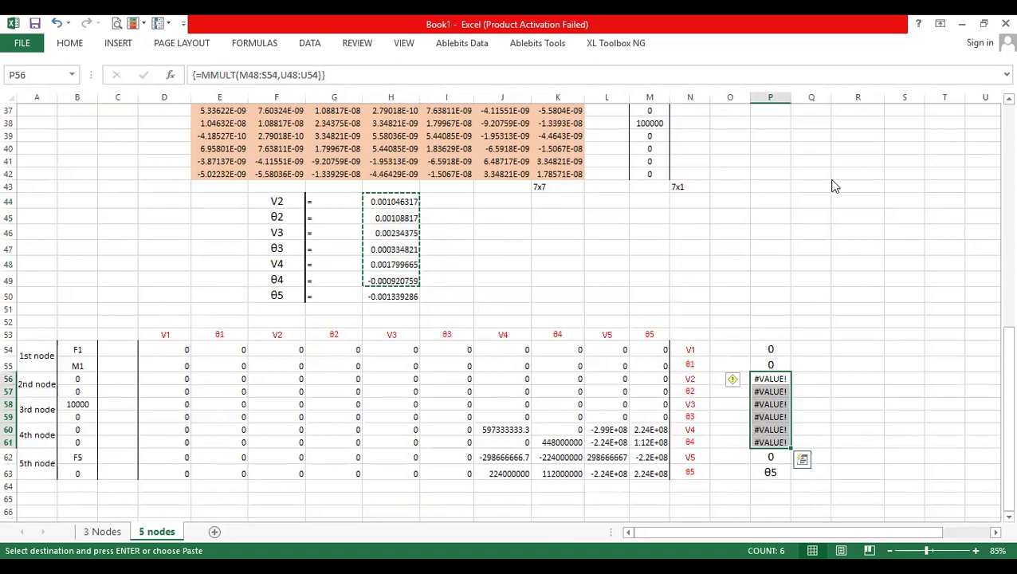
- Paste the displacements V2 to θ4 as values into P56:P61 and θ5 from H50 as a value into P63
key("ctrl+v")
left_click(402, 295)
key("ctrl+c")
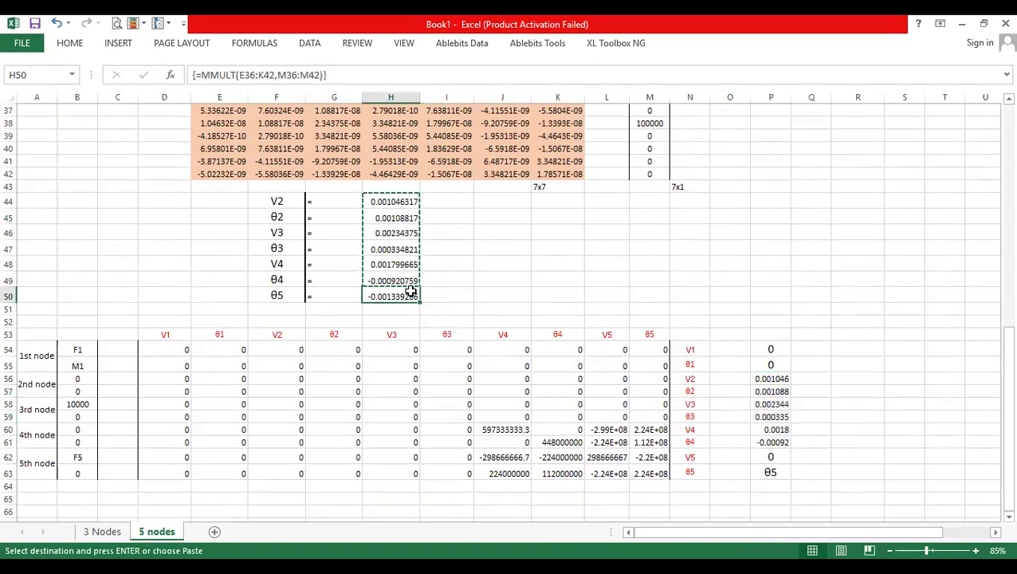
left_click(770, 473)
key("ctrl+v")
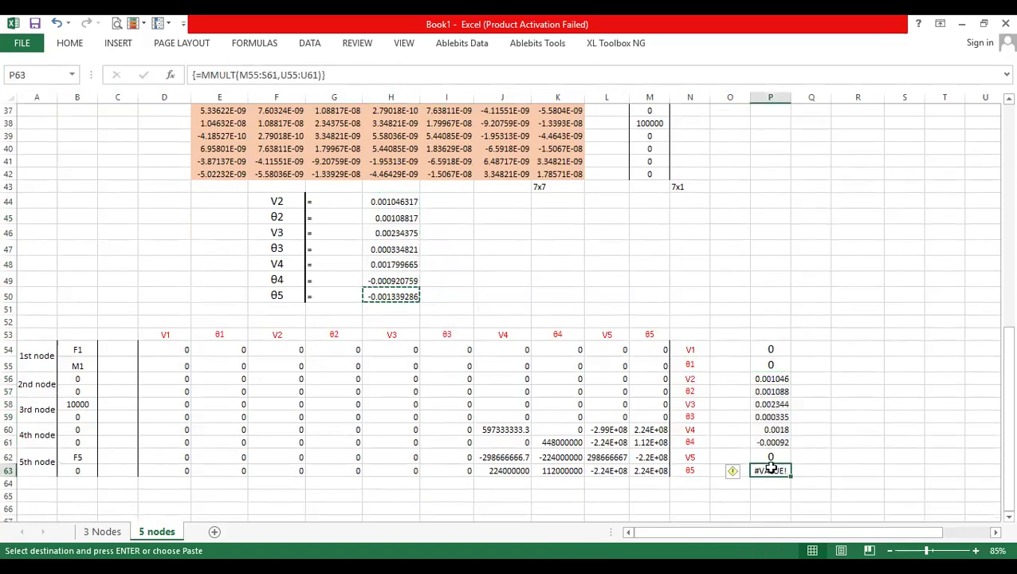
left_click(825, 234)
scroll(720, 461, "down", 2)
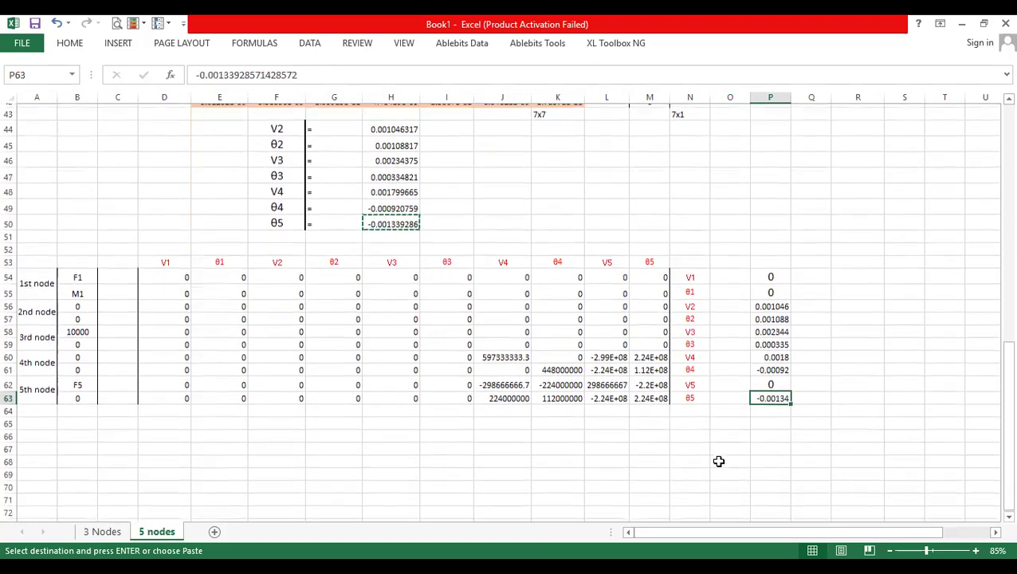
- Review the filled displacement vector P54:P63 and the unknown reactions F1 and M1 in B54:B55
scroll(488, 331, "up", 4)
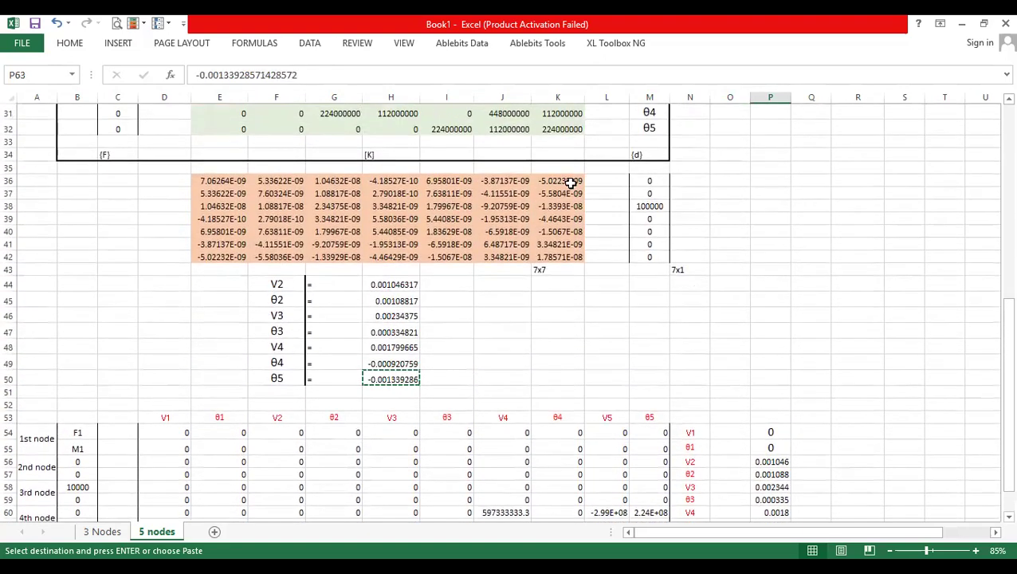
scroll(610, 407, "down", 3)
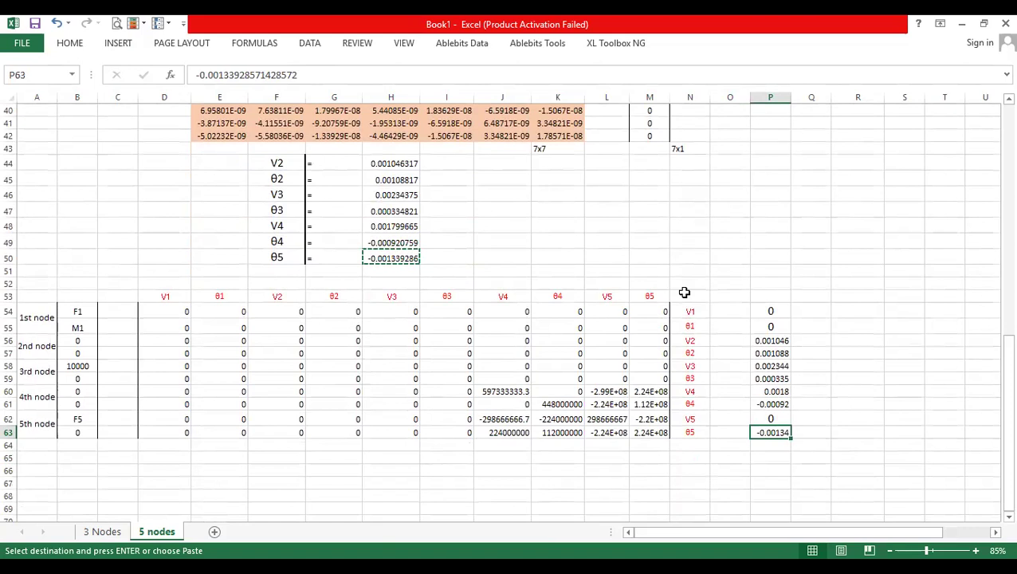
left_click_drag(771, 311, 778, 434)
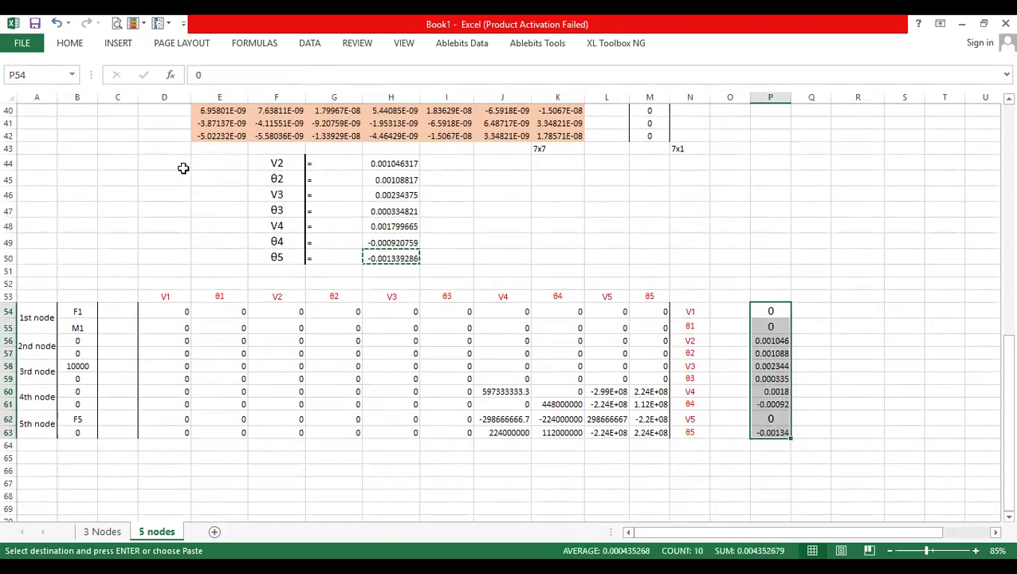
left_click_drag(87, 313, 82, 328)
scroll(102, 205, "down", 3)
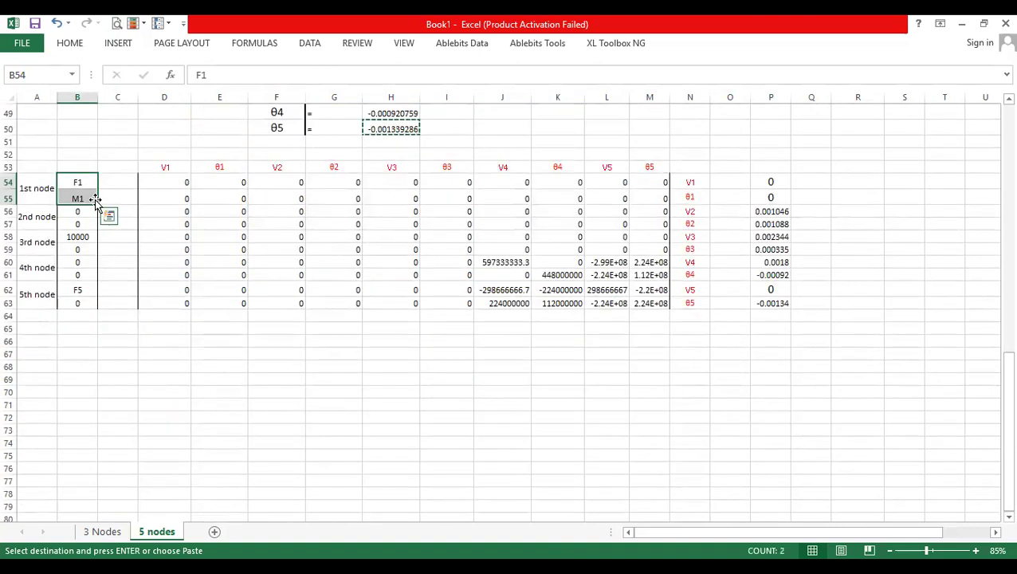
left_click(109, 389)
left_click(88, 341)
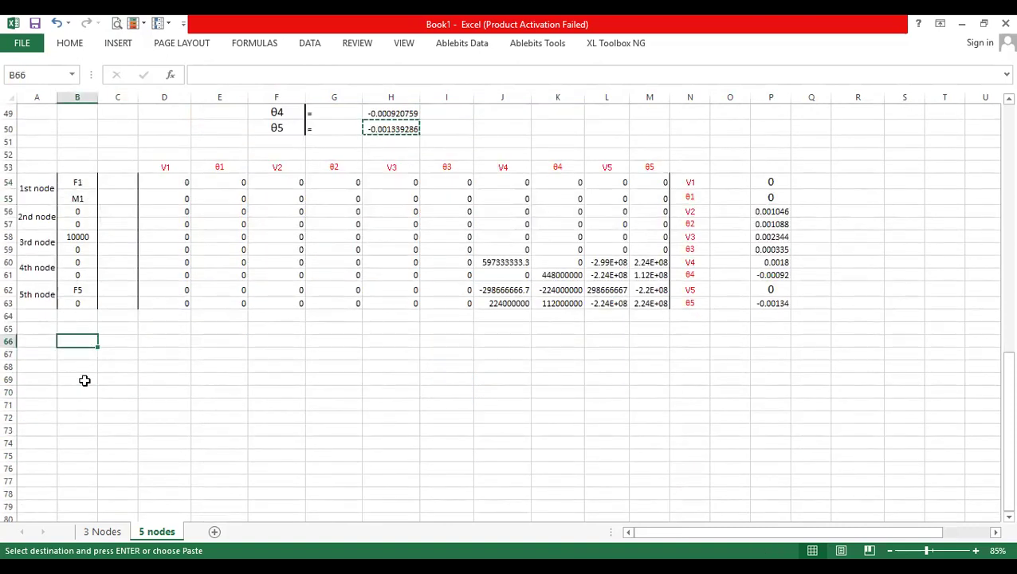
- Copy the node and force labels A54:B63 to A66 and fill the force and moment series F1 to M5 down B66:B75
left_click(73, 183)
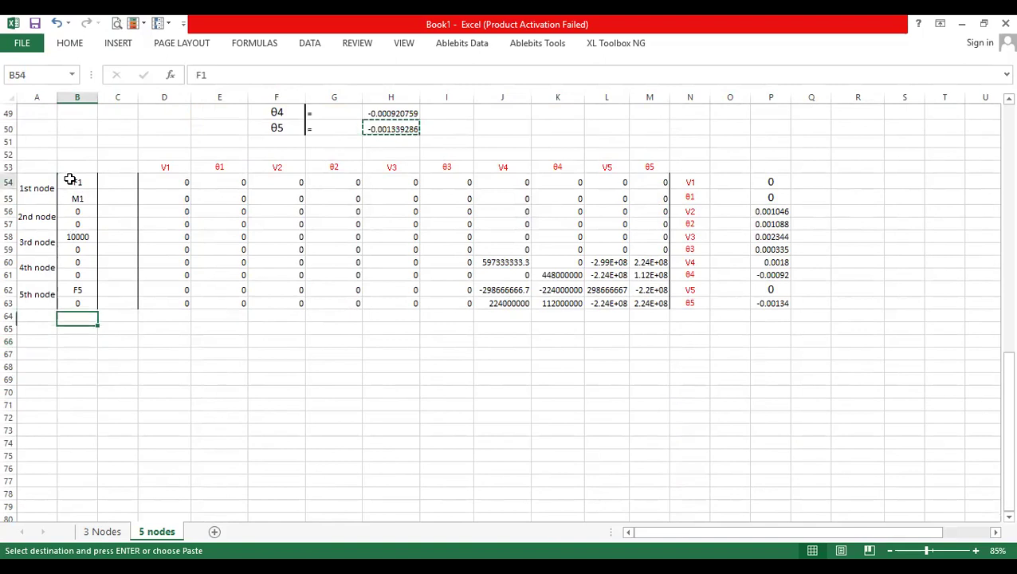
left_click_drag(21, 178, 73, 299)
key("ctrl+c")
left_click(48, 349)
key("ctrl+v")
left_click_drag(77, 341, 78, 354)
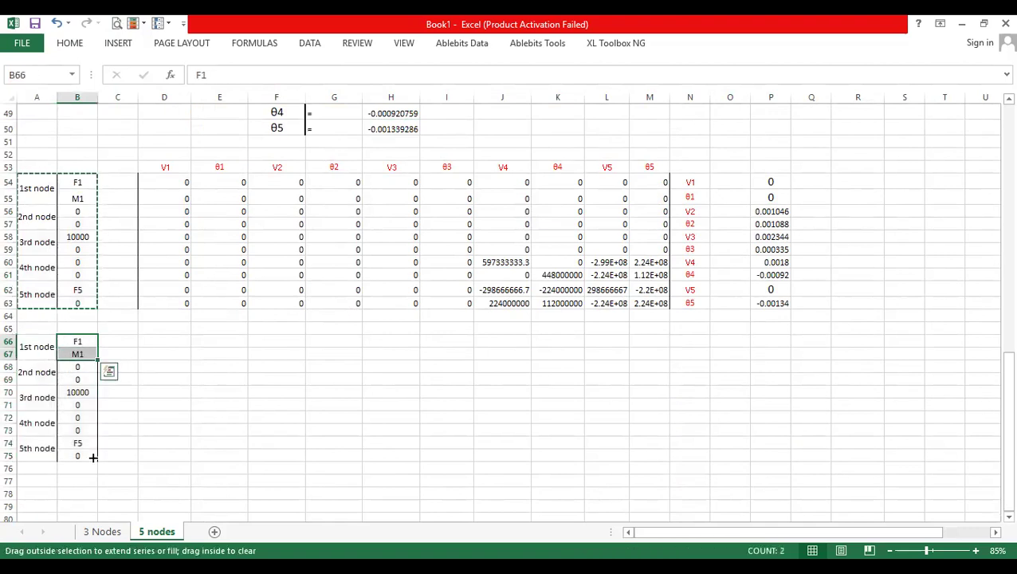
left_click_drag(93, 458, 93, 458)
- Enter an equals sign in C69 beside the copied force vector
left_click(130, 381)
type("=-")
left_click(177, 403)
key("BackSpace")
key("Return")
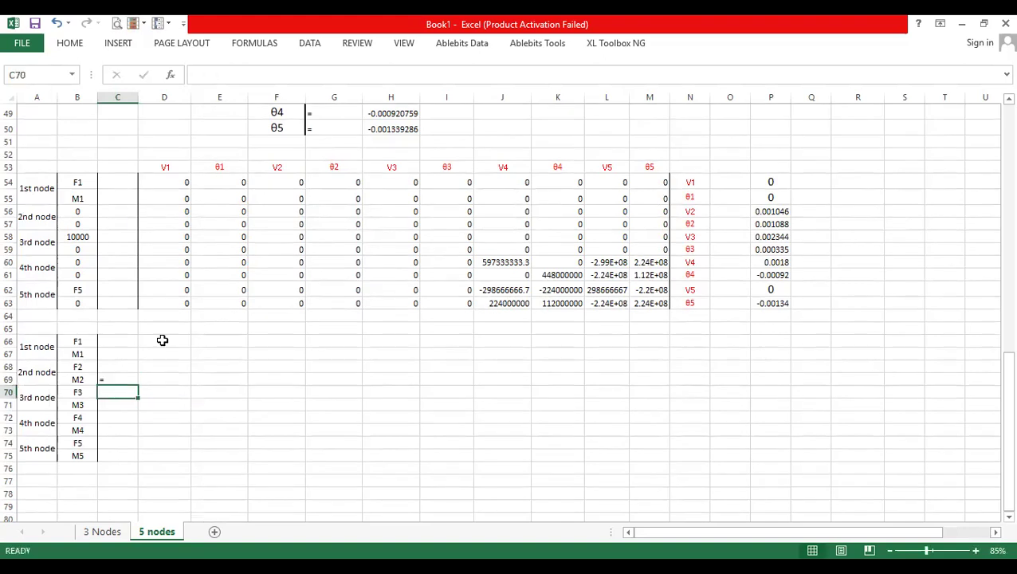
- Label the stiffness matrix size as 10x10 in M64 and the displacement vector size as 10x1 in Q64
left_click(161, 341)
left_click_drag(162, 339, 171, 456)
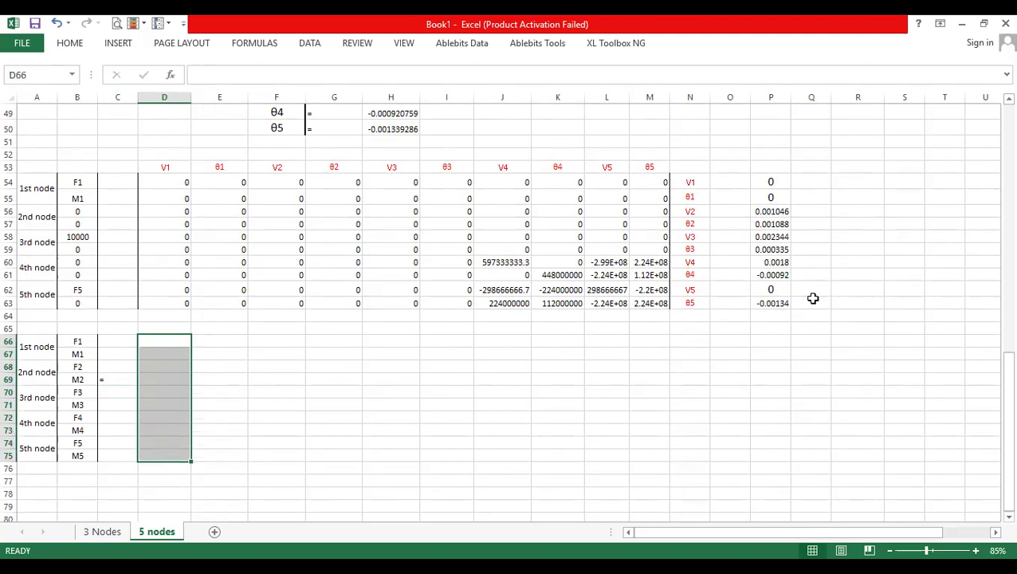
left_click(652, 315)
type("10x")
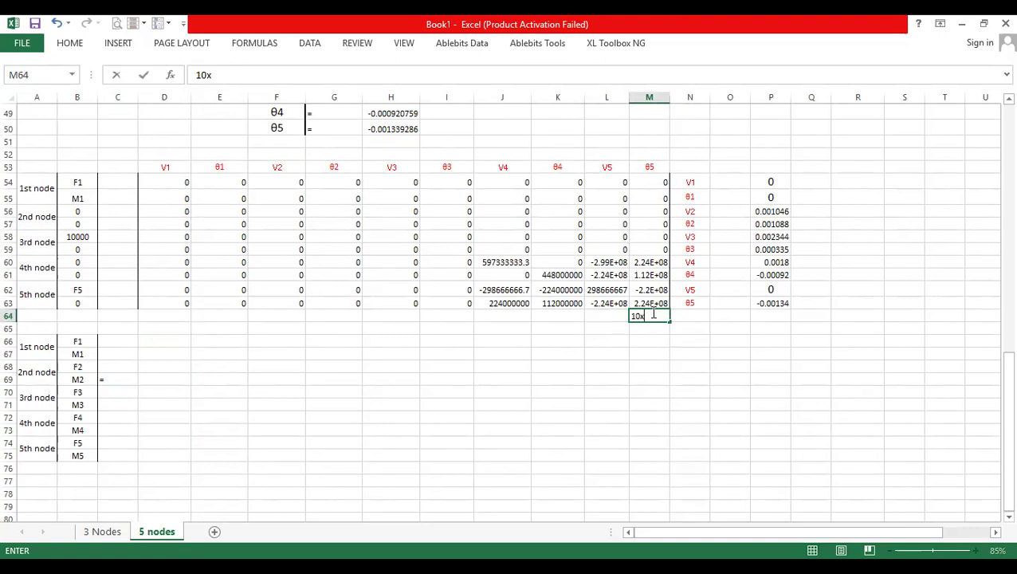
type("10")
left_click(800, 318)
type("10")
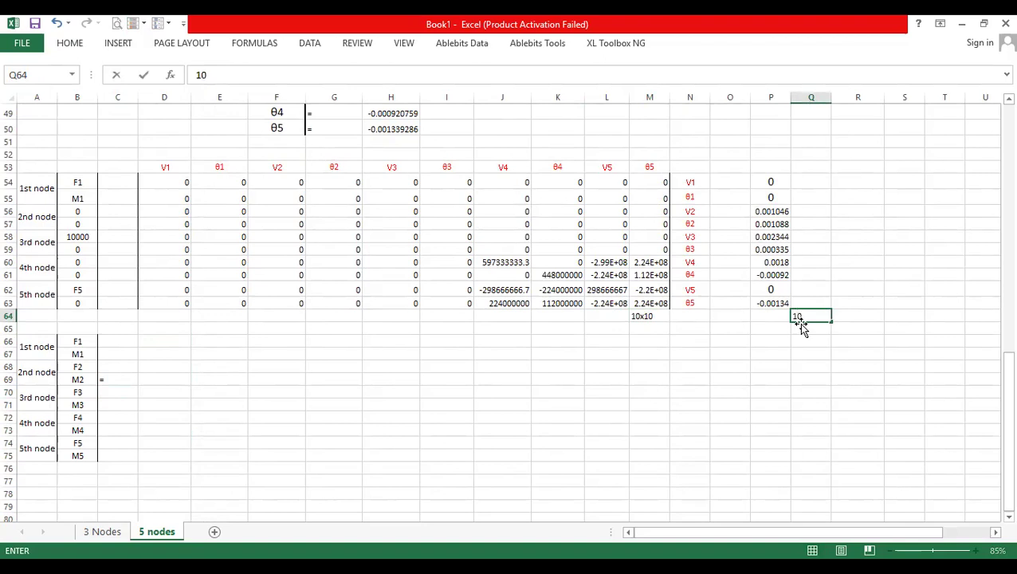
type("x1")
left_click(810, 365)
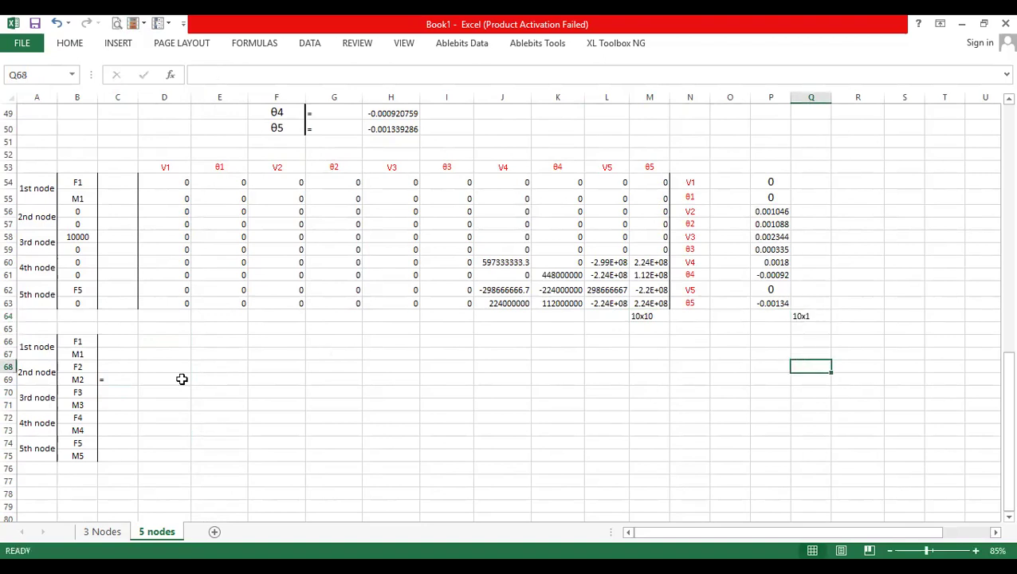
- Compute the nodal forces and moments in D66:D75 with the array formula =MMULT(D54:M63,P54:P63)
left_click(153, 337)
left_click_drag(154, 337, 163, 454)
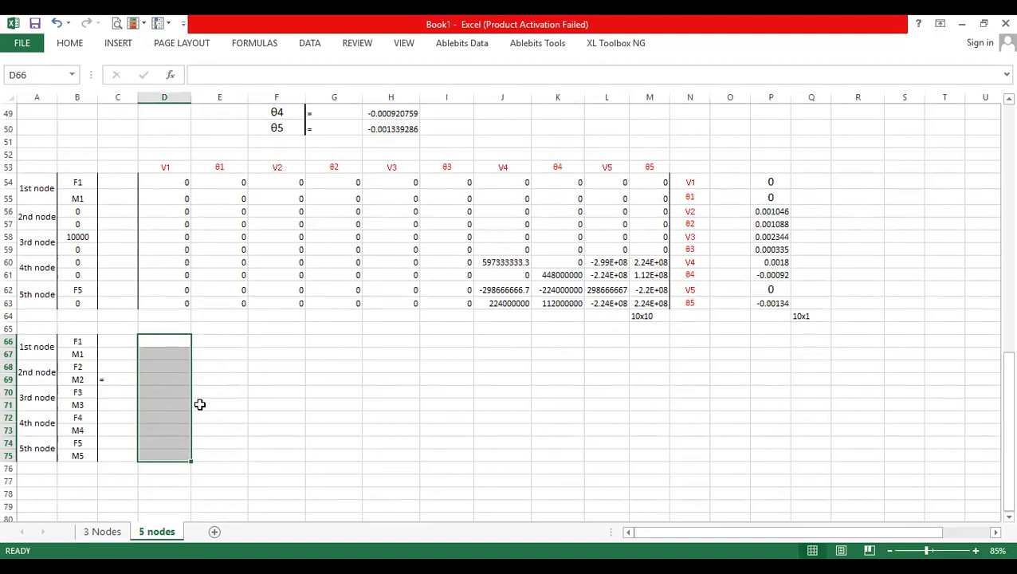
type("=")
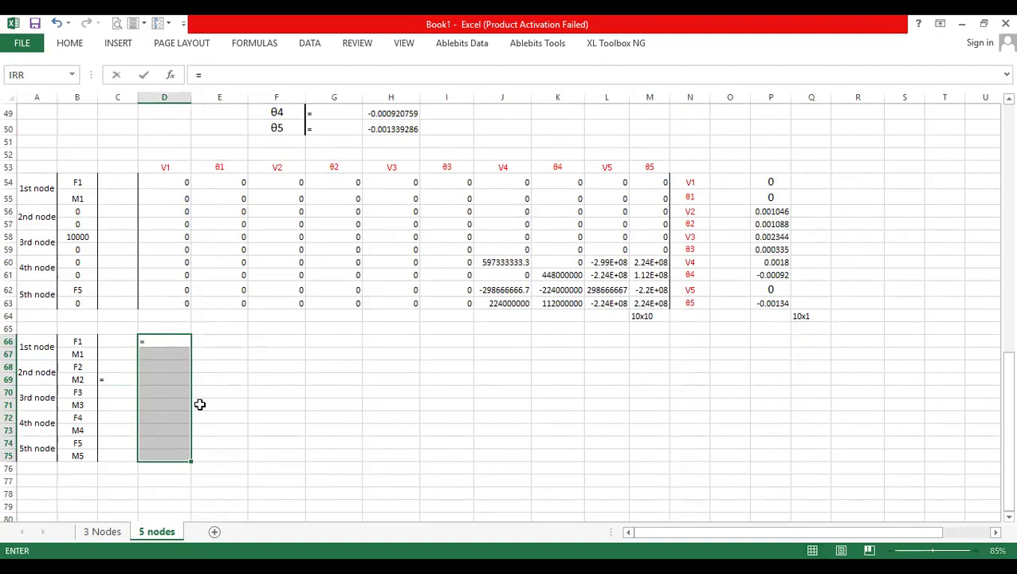
type("mmu")
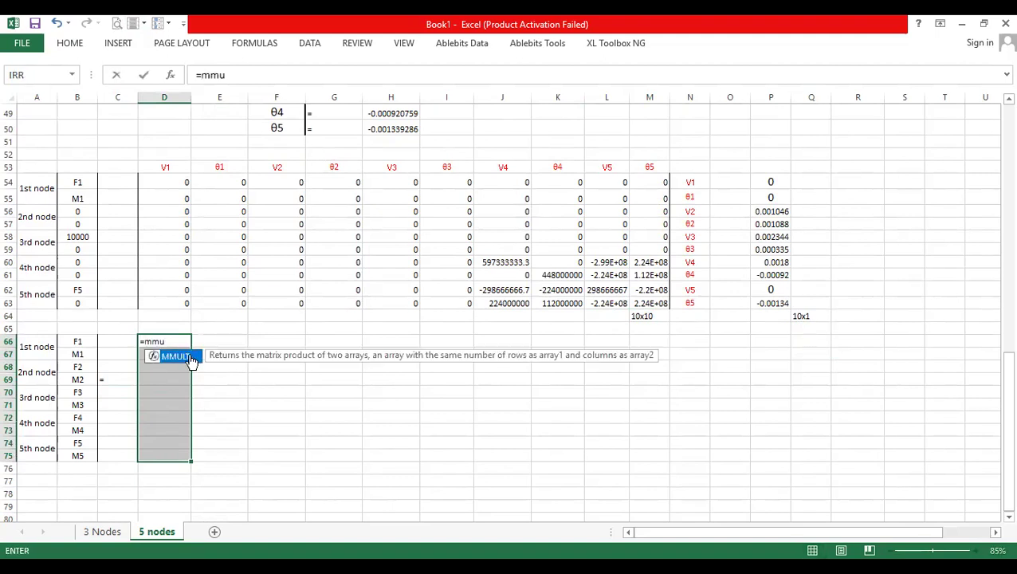
key("Tab")
left_click(175, 185)
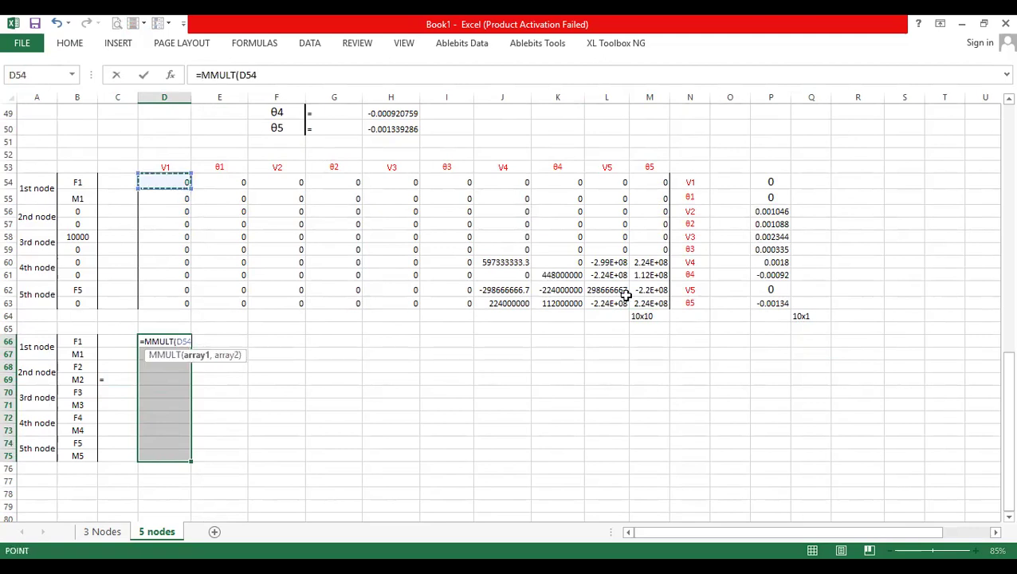
left_click(647, 303, "shift")
type(",")
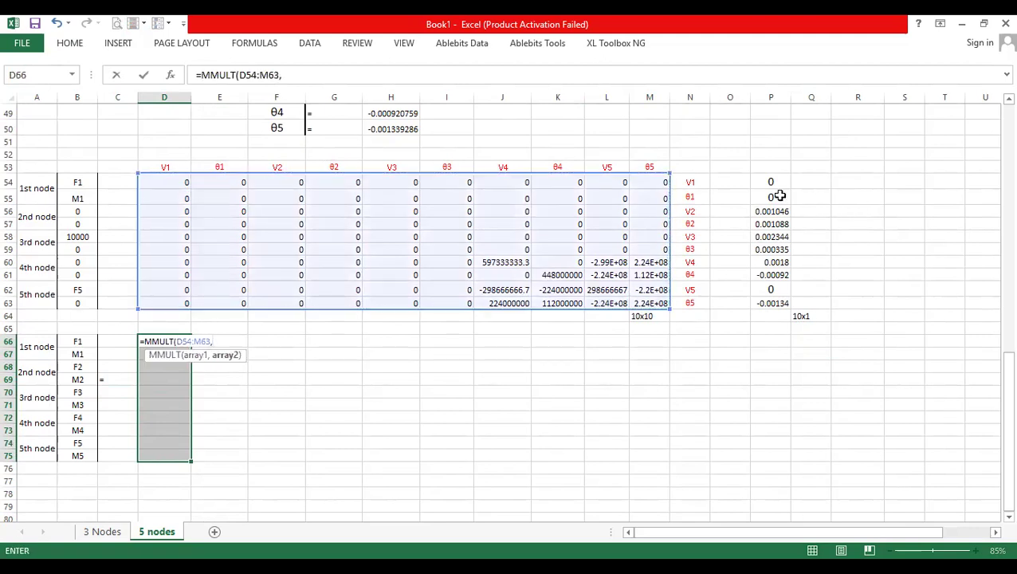
left_click_drag(784, 303, 771, 182)
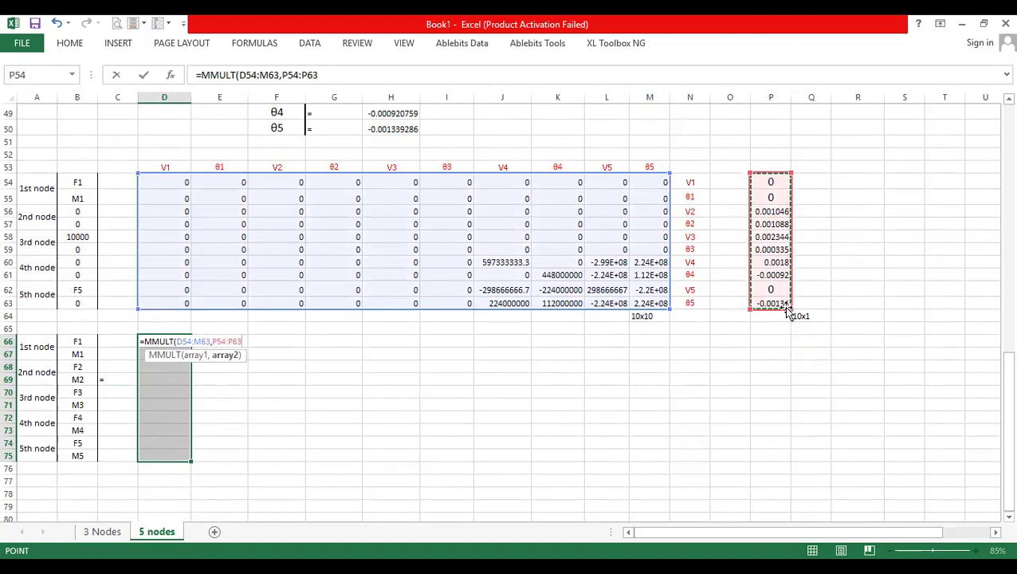
key("ctrl+shift+Return")
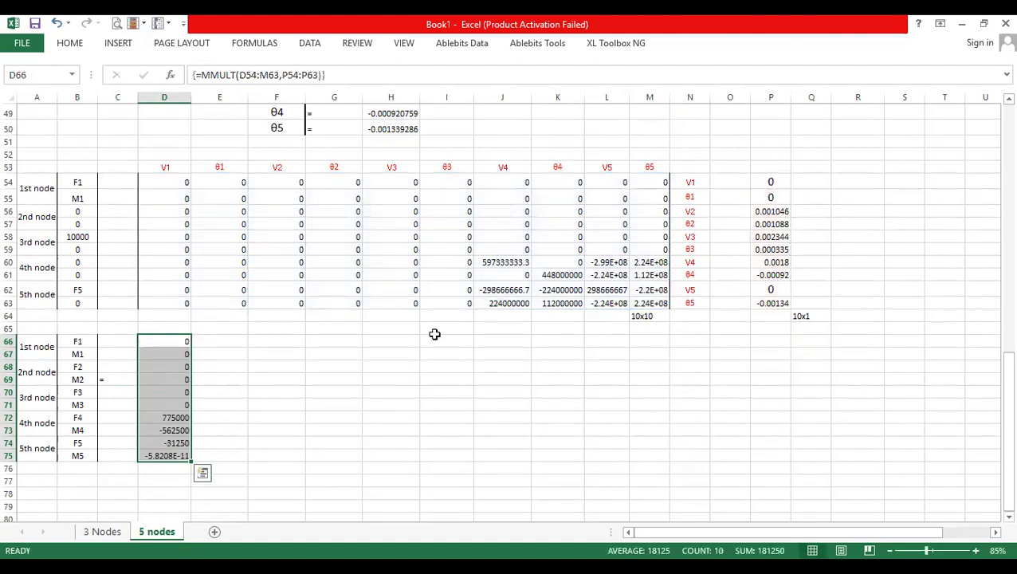
- Inspect the MMULT formula in D66 and the matrix and vector ranges it references
left_click(179, 359)
left_click(174, 341)
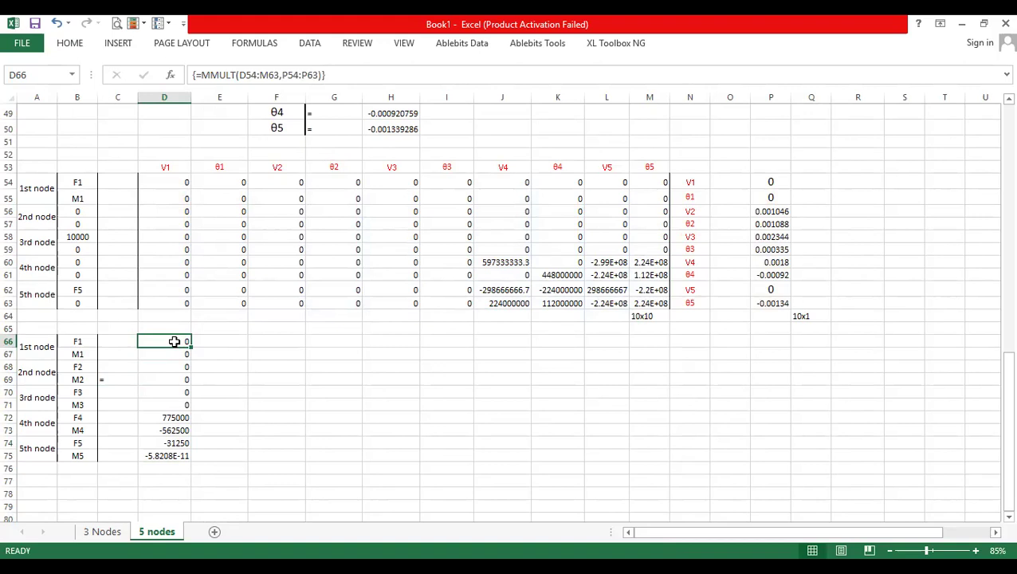
double_click(174, 342)
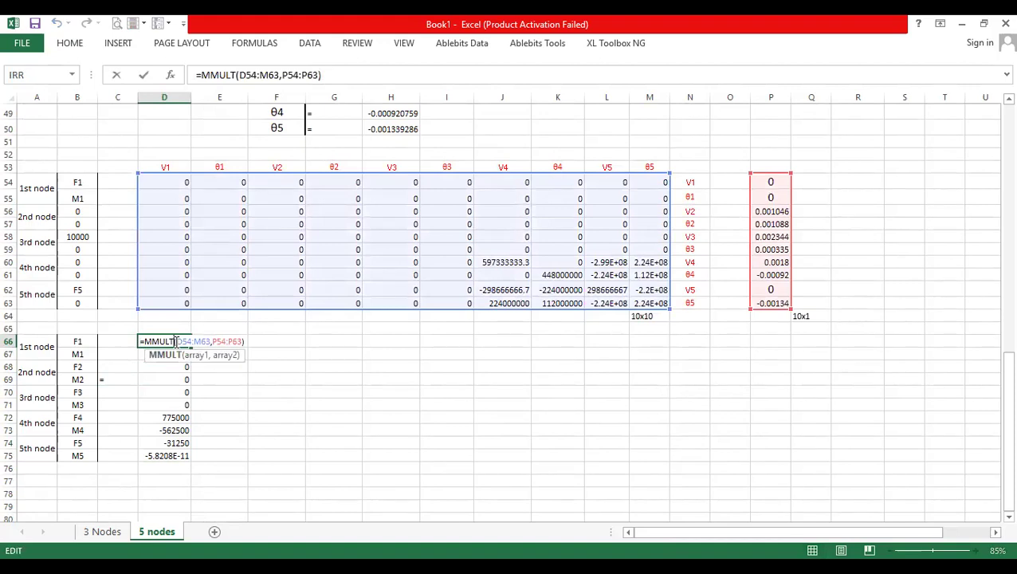
key("ctrl+shift+Return")
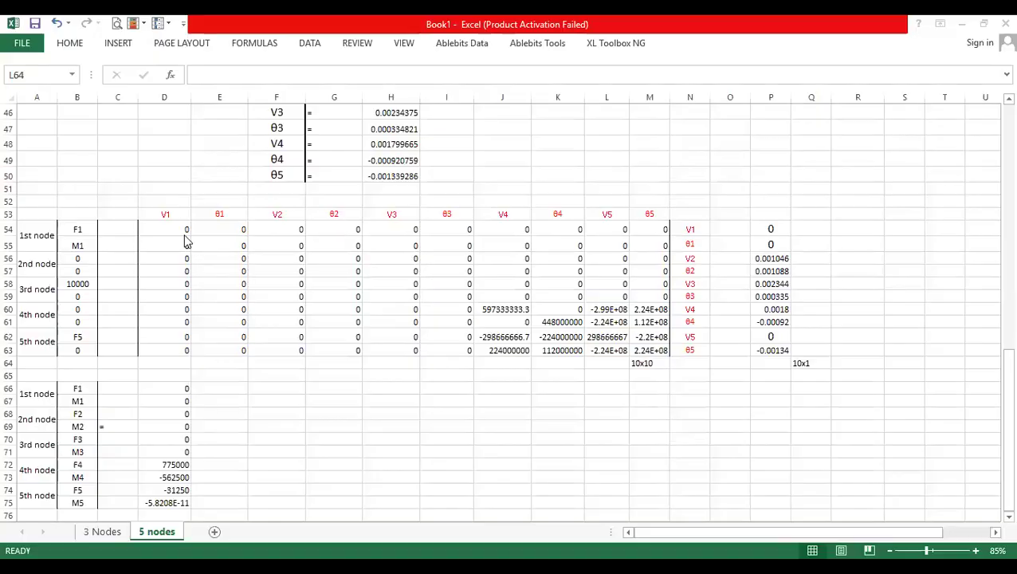
- Copy the global stiffness matrix D13:M22 and paste it as values over D54:M63
scroll(279, 267, "up", 10)
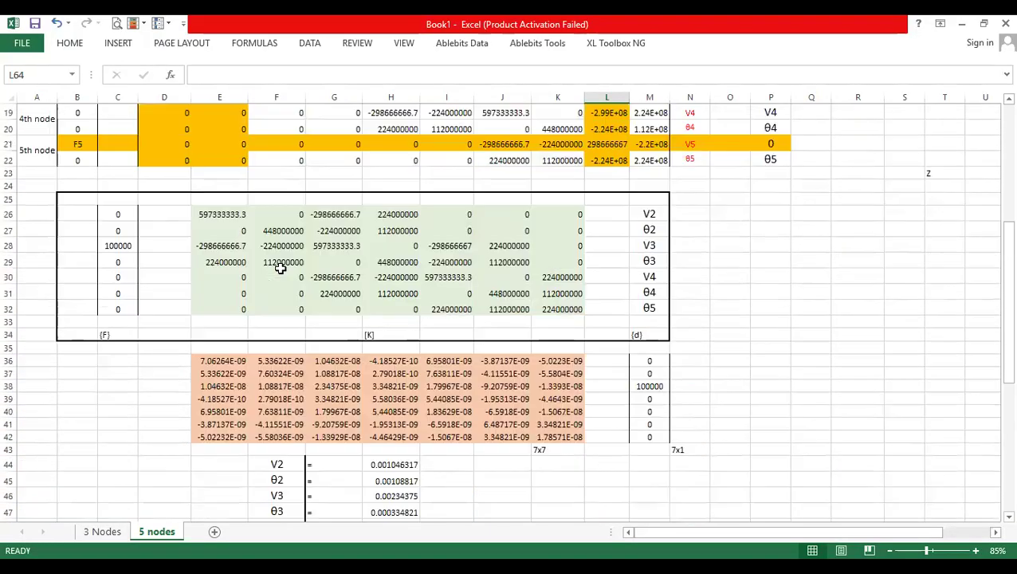
scroll(279, 267, "up", 5)
left_click_drag(171, 268, 313, 343)
left_click_drag(654, 402, 654, 404)
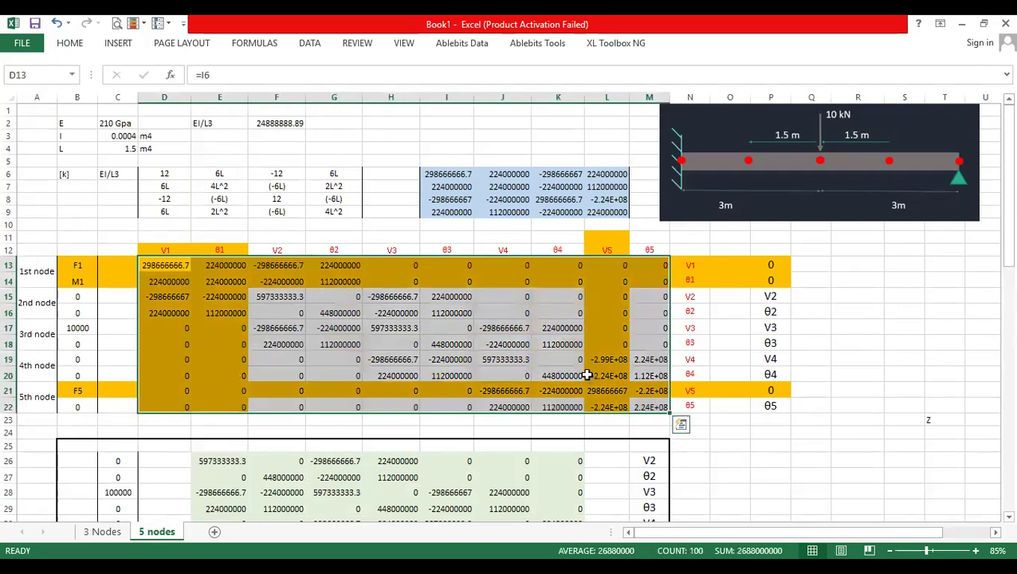
key("ctrl+c")
scroll(349, 361, "down", 12)
left_click(175, 349)
key("ctrl+v")
right_click(212, 373)
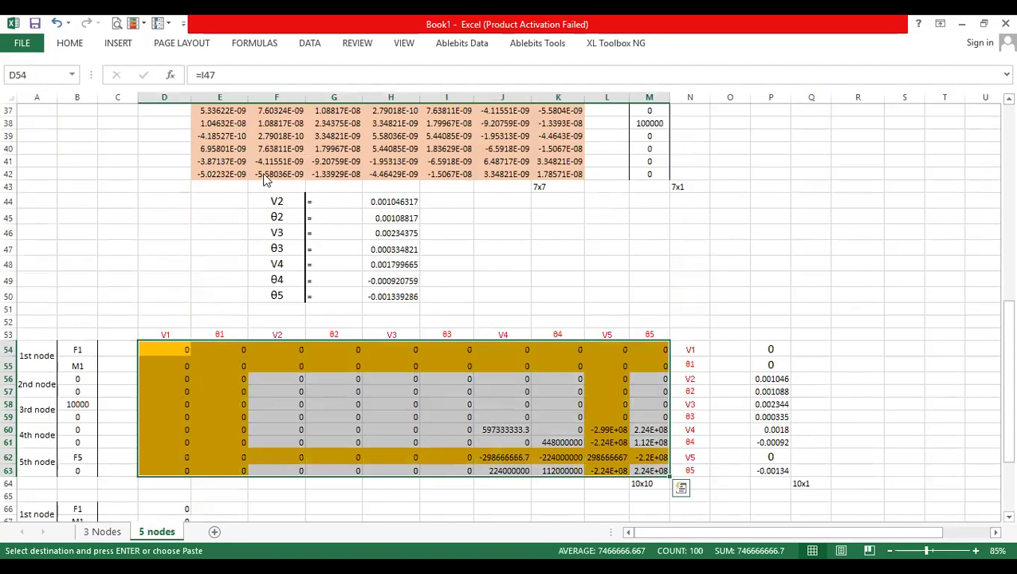
left_click(265, 141)
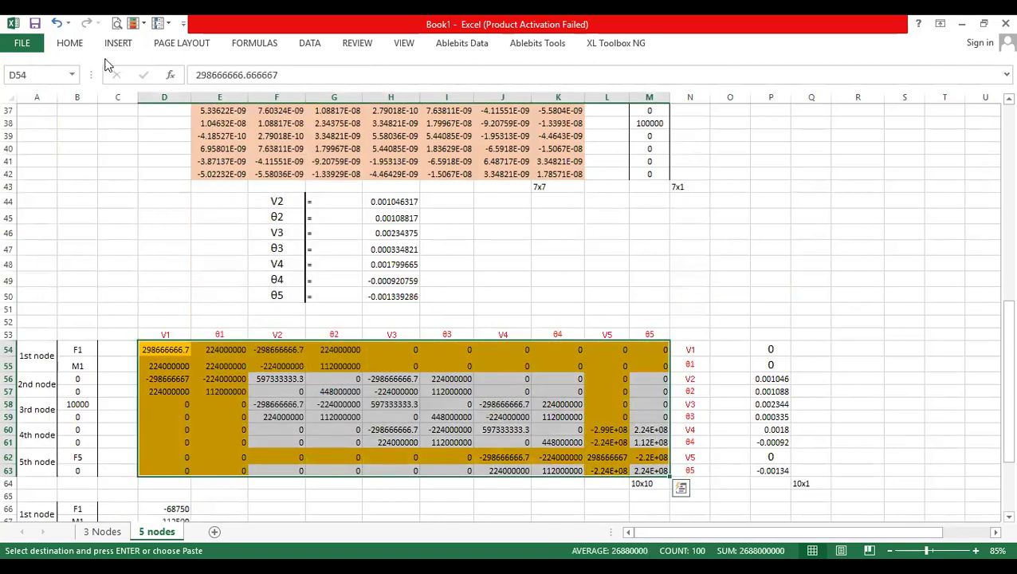
- Remove the fill colour from the pasted stiffness matrix D54:M63
left_click(70, 43)
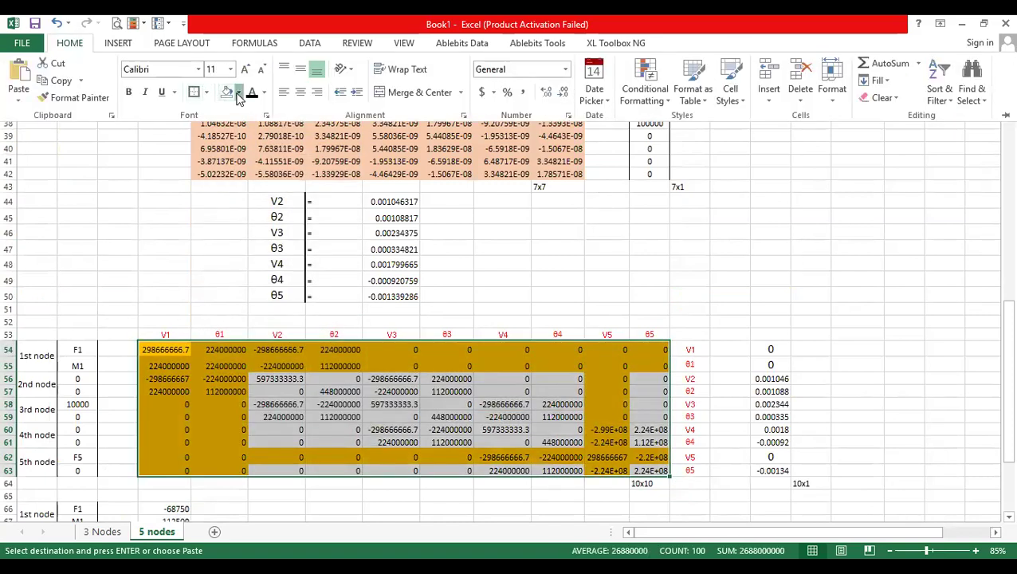
left_click(237, 92)
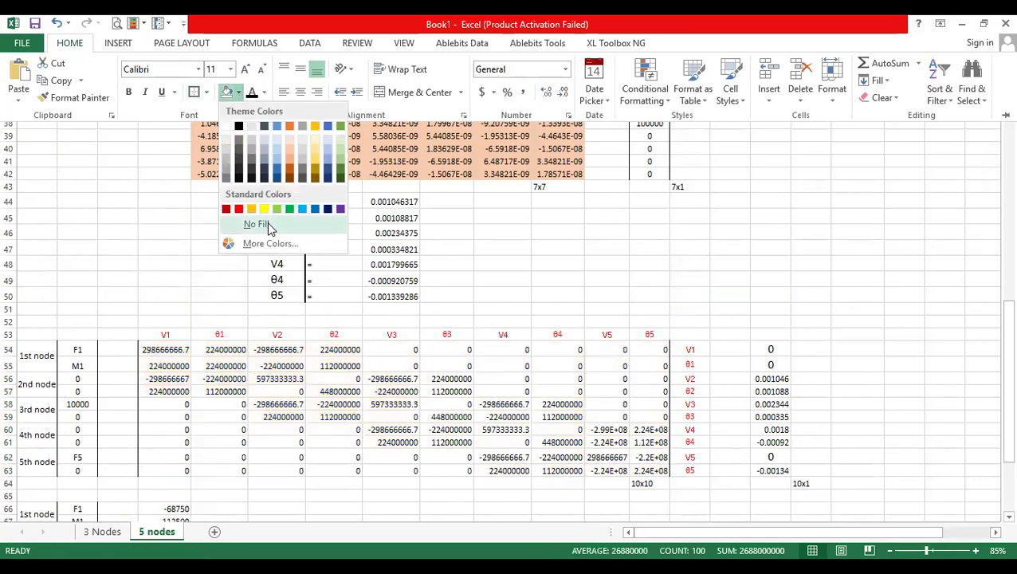
left_click(267, 222)
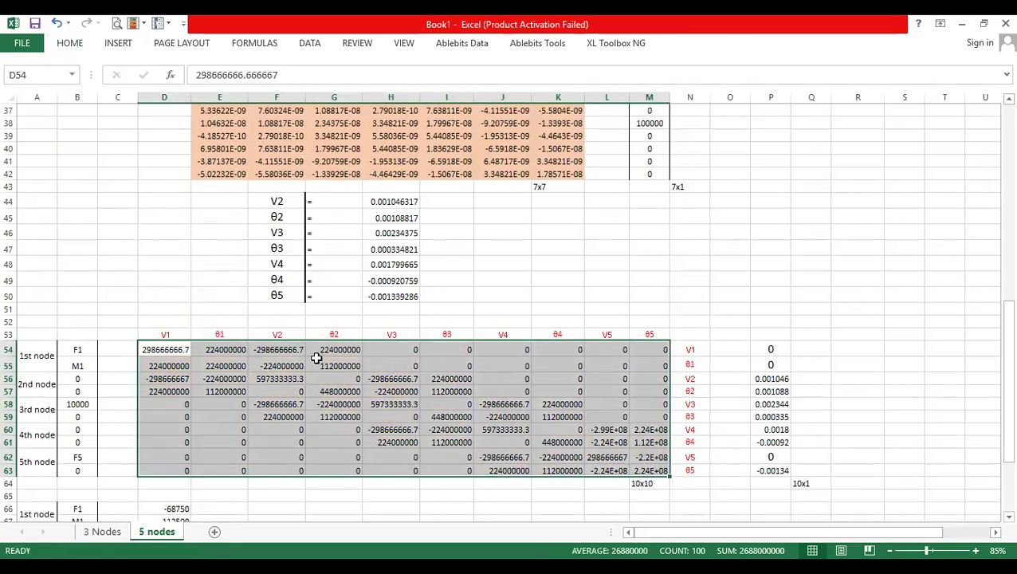
- Examine the recomputed nodal forces and moments in D66:D75 against the applied load in B58
left_click(86, 404)
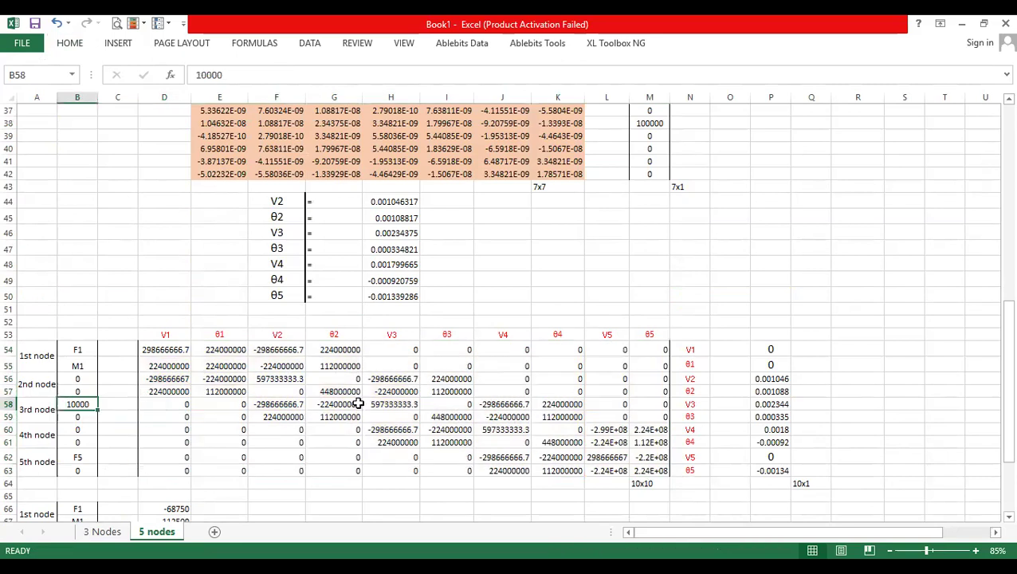
scroll(524, 374, "down", 2)
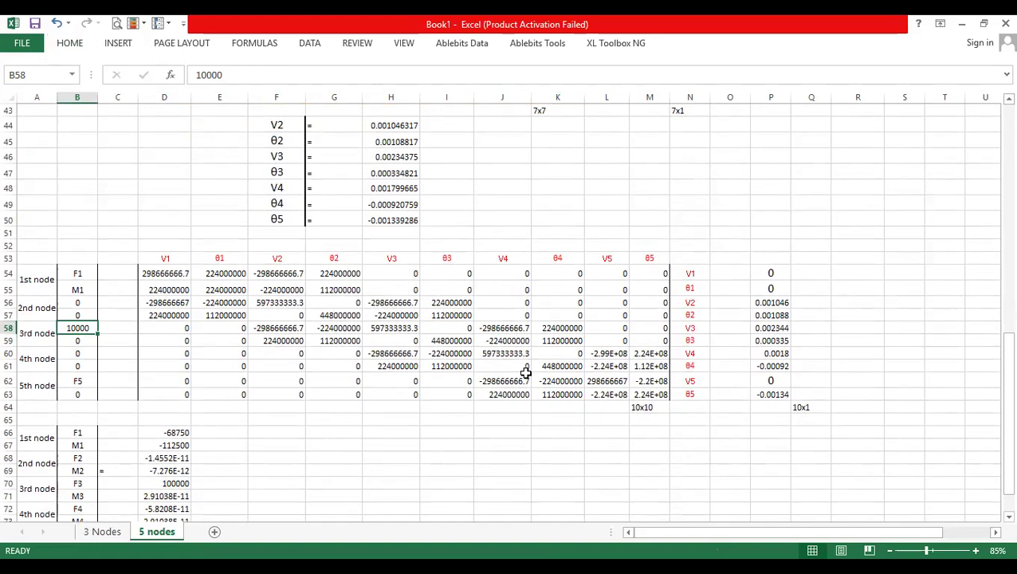
scroll(527, 374, "down", 2)
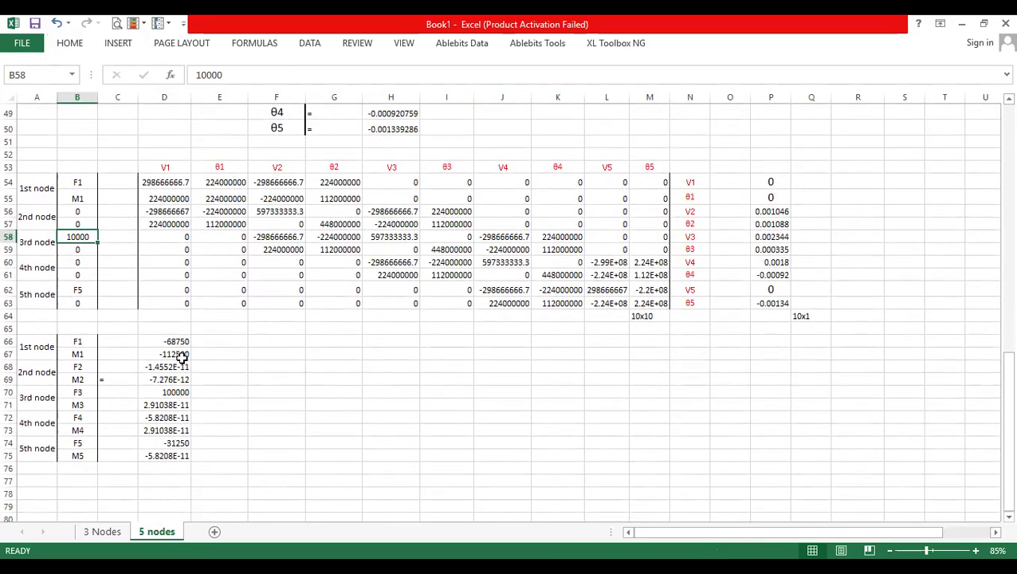
- Correct the node 3 load to 10000 in both the reduced force vector (C28) and the multiplication vector (M38)
scroll(180, 355, "up", 4)
scroll(182, 358, "up", 3)
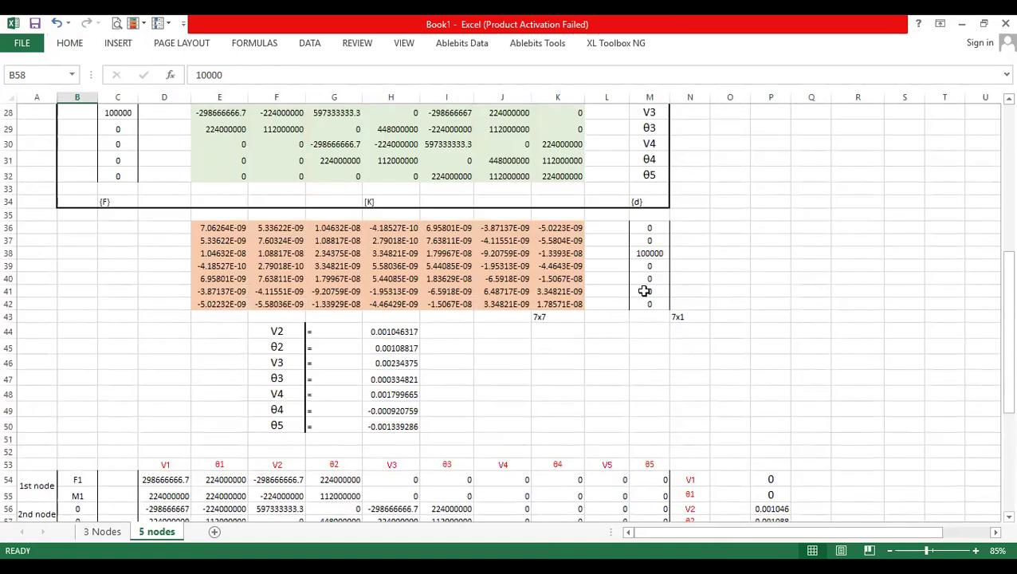
left_click(658, 253)
scroll(657, 306, "up", 2)
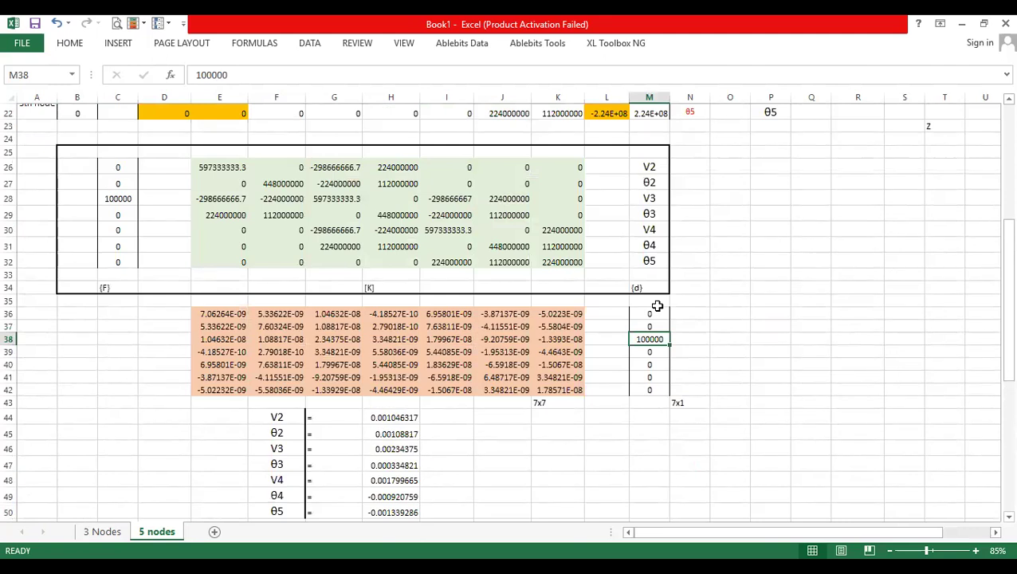
double_click(131, 199)
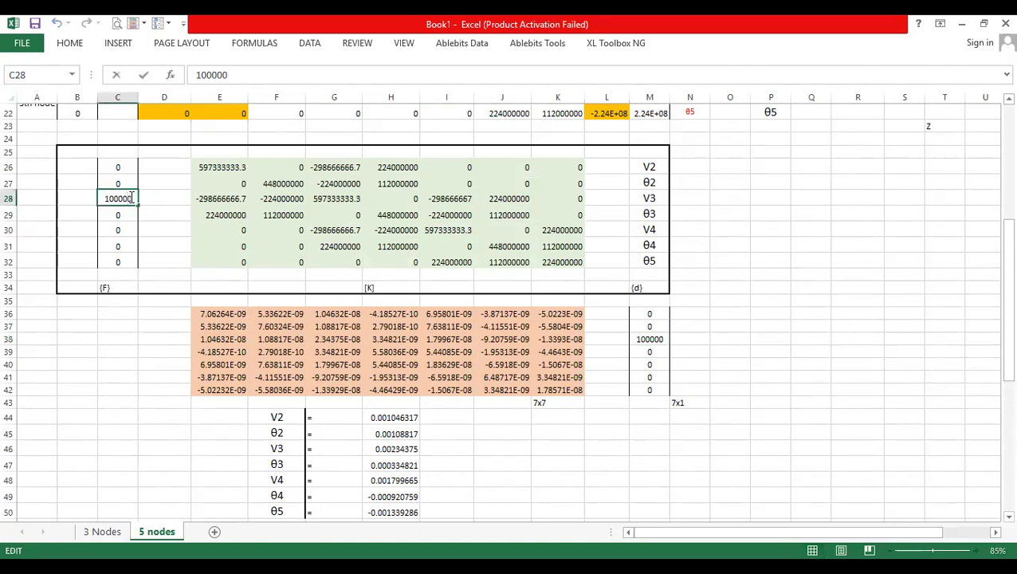
key("BackSpace")
key("Return")
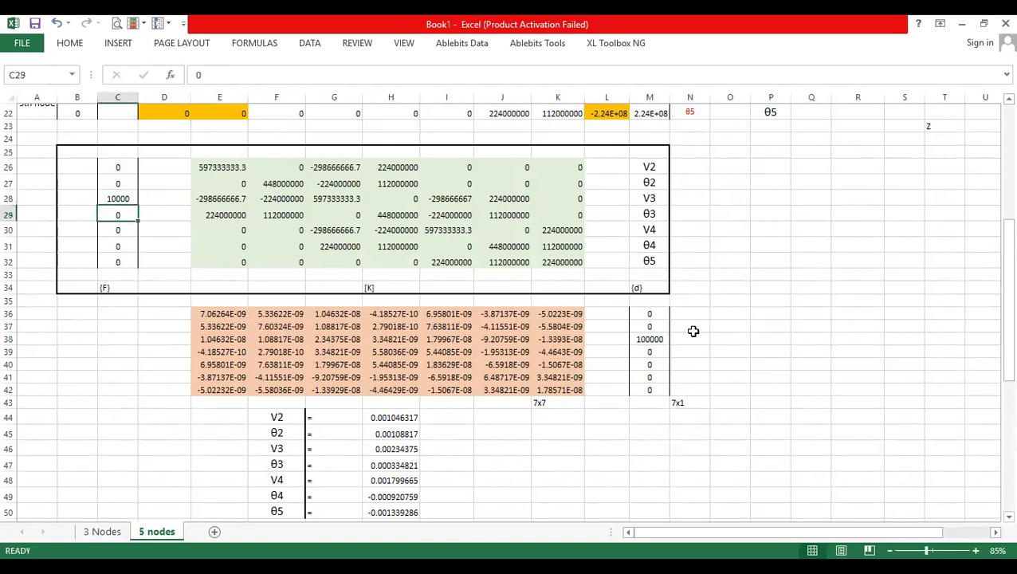
double_click(659, 340)
key("BackSpace")
key("Return")
- Copy the displacements V2 through θ4 from H44:H49 and paste them as values into P56:P61
scroll(411, 407, "down", 4)
left_click_drag(393, 241, 409, 319)
key("ctrl+c")
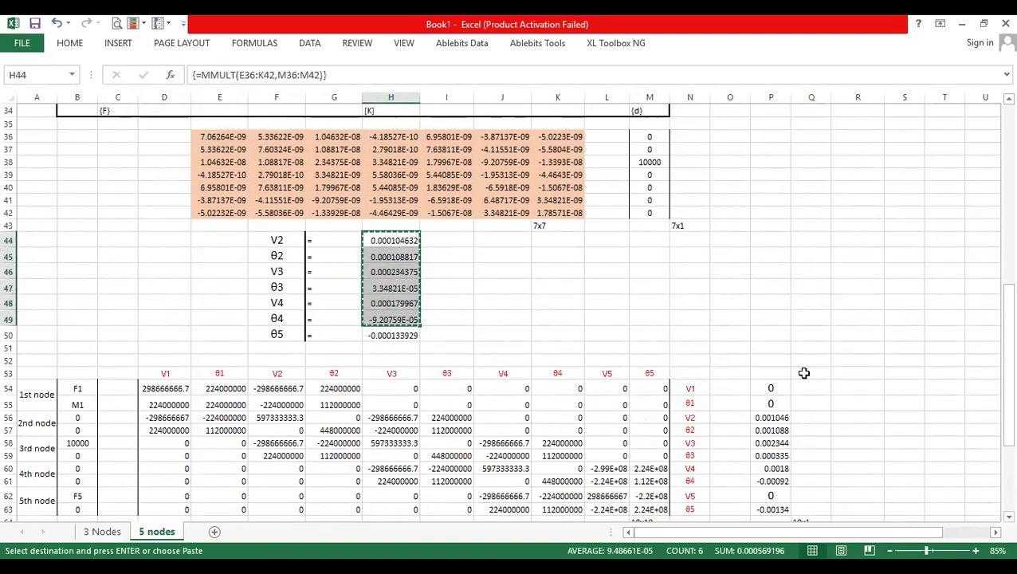
left_click(778, 418)
key("ctrl+v")
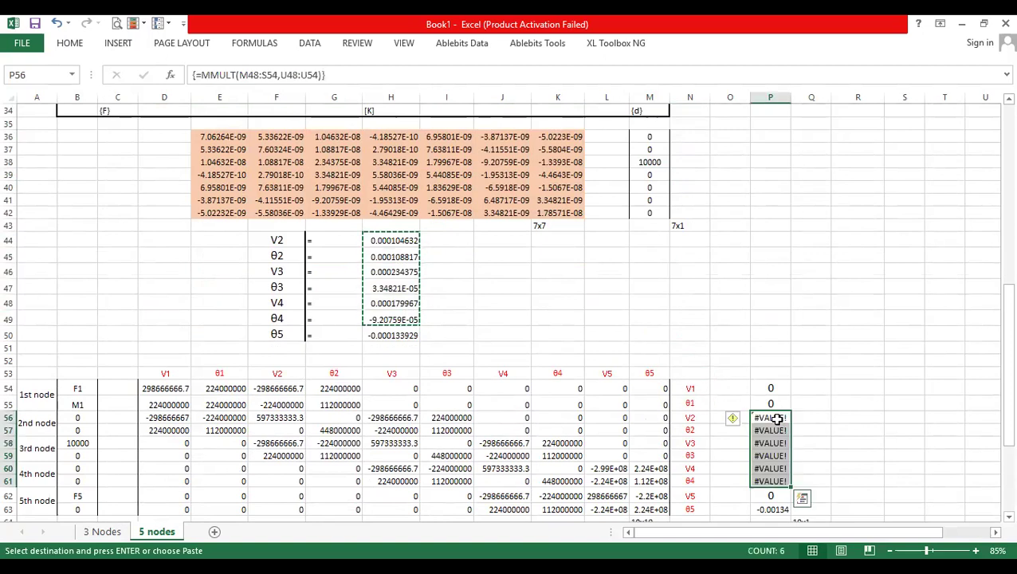
right_click(776, 423)
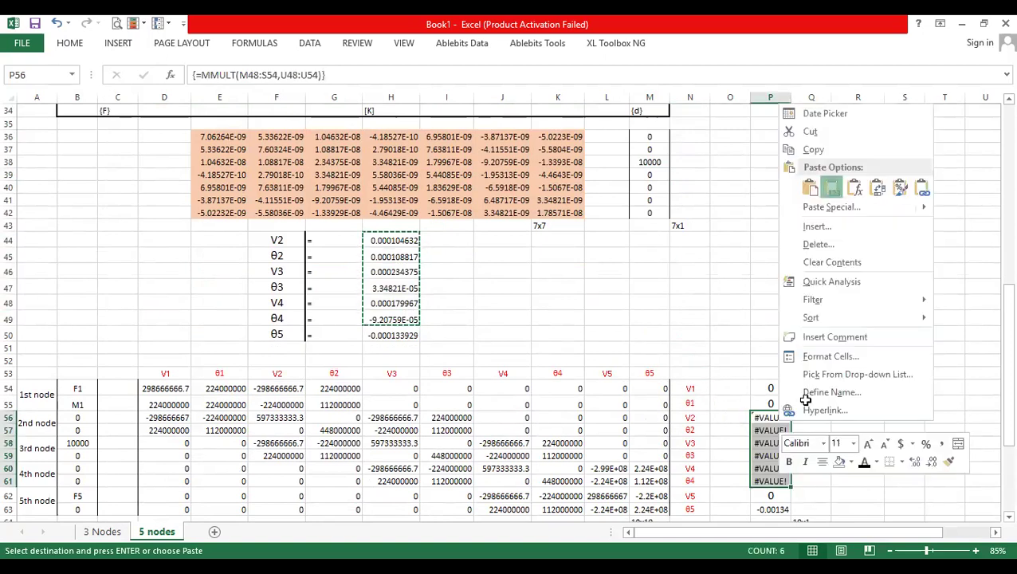
left_click(832, 188)
- Copy the θ5 rotation from H50 and paste it as a value into P63
scroll(806, 401, "down", 3)
left_click(398, 218)
key("ctrl+c")
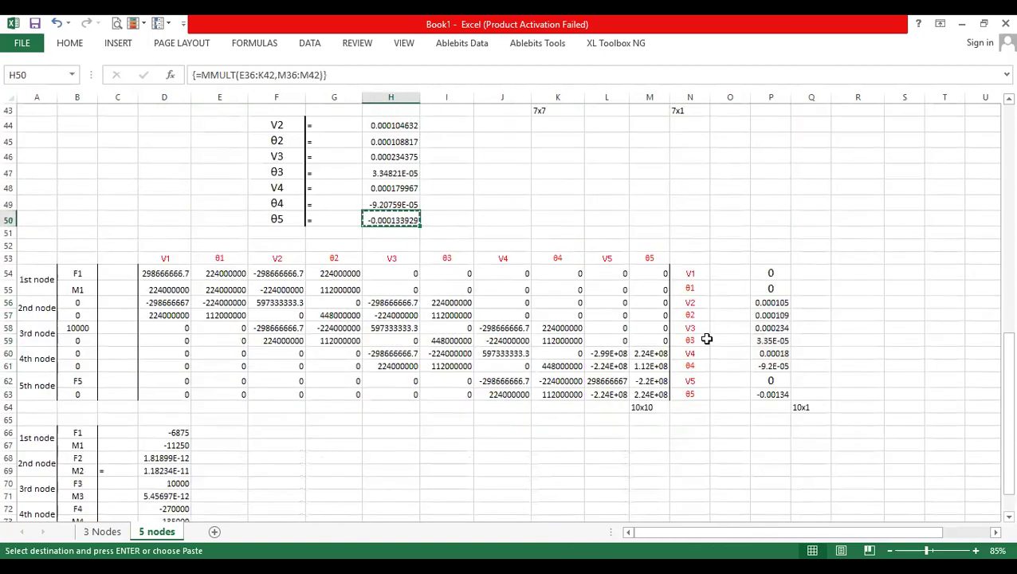
left_click(767, 394)
key("ctrl+v")
right_click(766, 392)
left_click(819, 165)
left_click(881, 293)
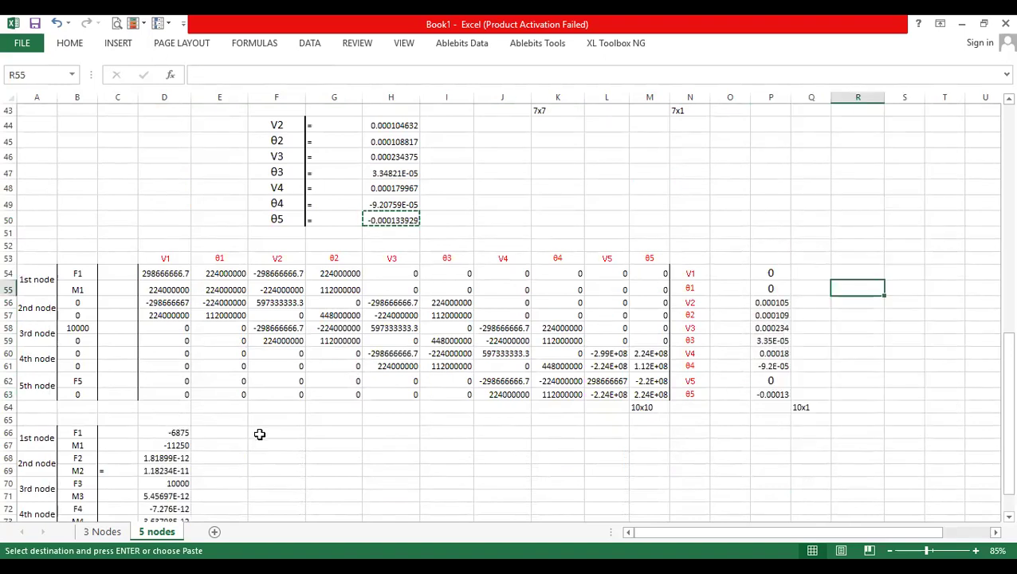
- Copy the force results B41:D46 from the 3 Nodes sheet and paste them as values with source formatting at G66 of the 5 nodes sheet
scroll(259, 434, "down", 3)
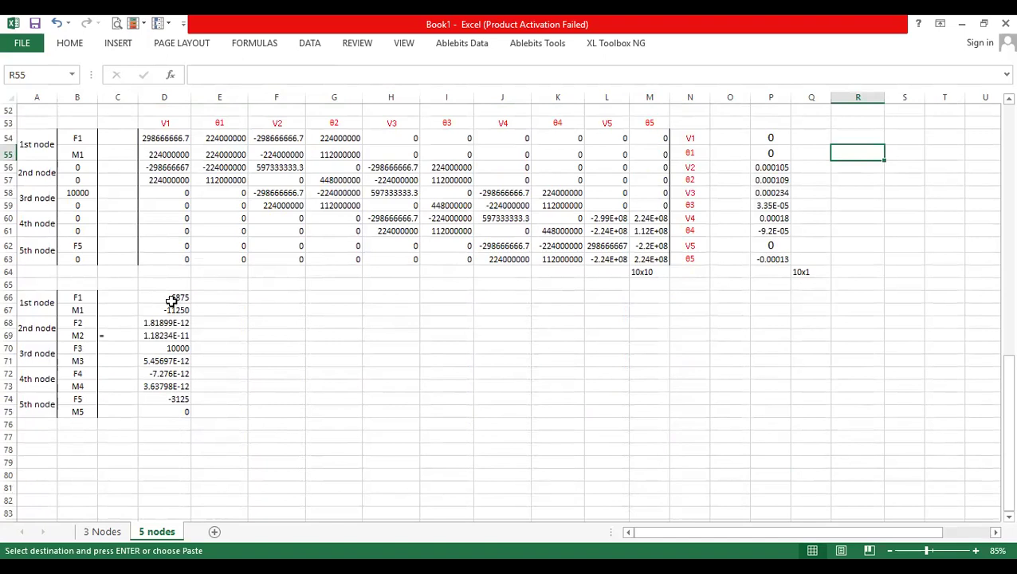
left_click_drag(172, 297, 176, 310)
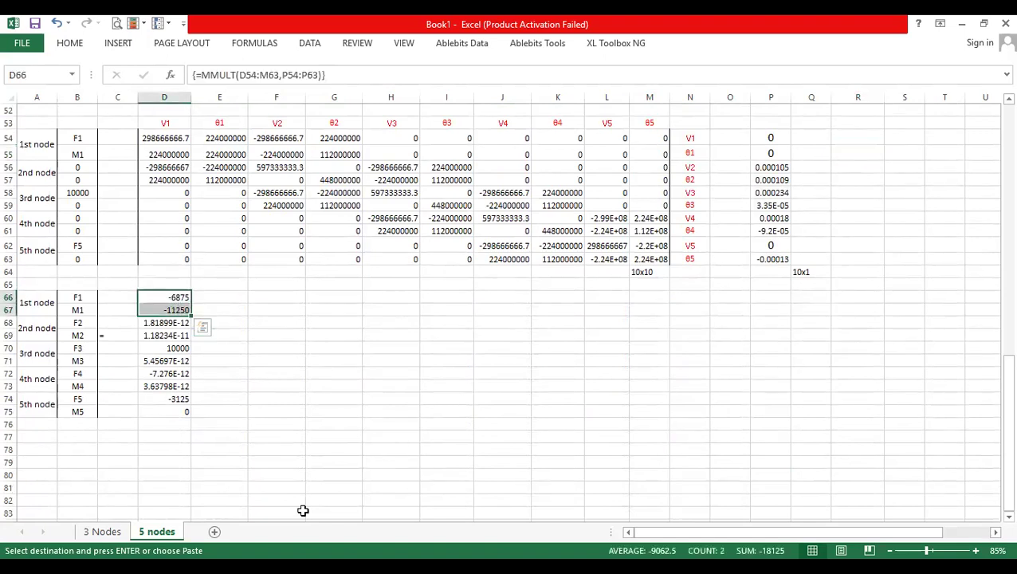
left_click(123, 539)
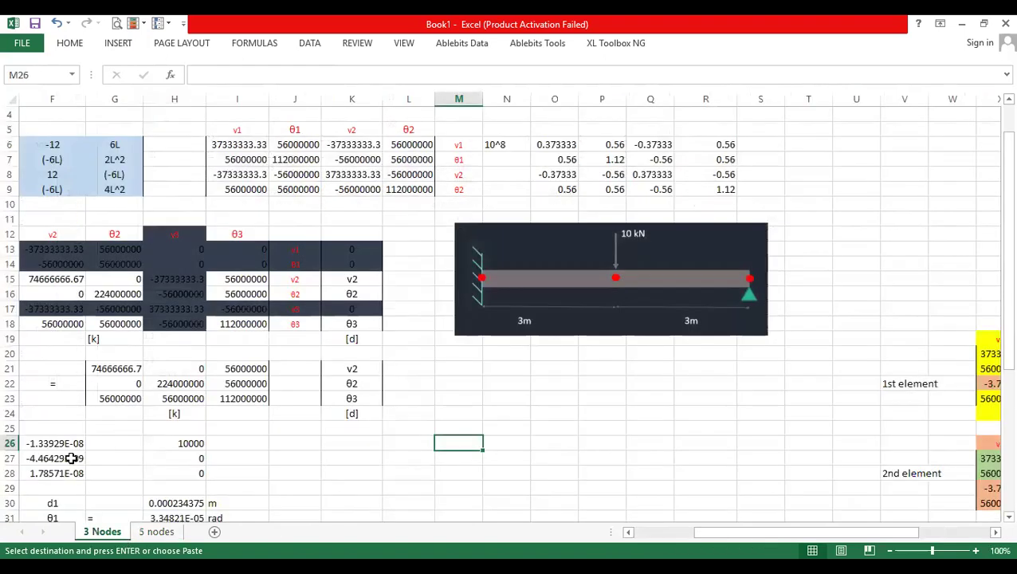
scroll(419, 513, "down", 2)
scroll(420, 513, "down", 2)
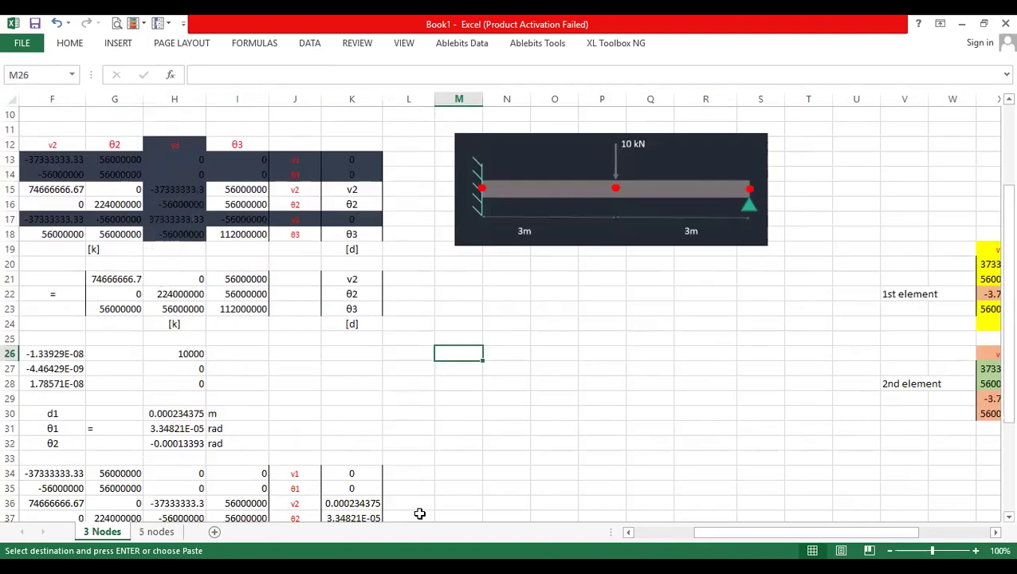
left_click_drag(745, 540, 679, 540)
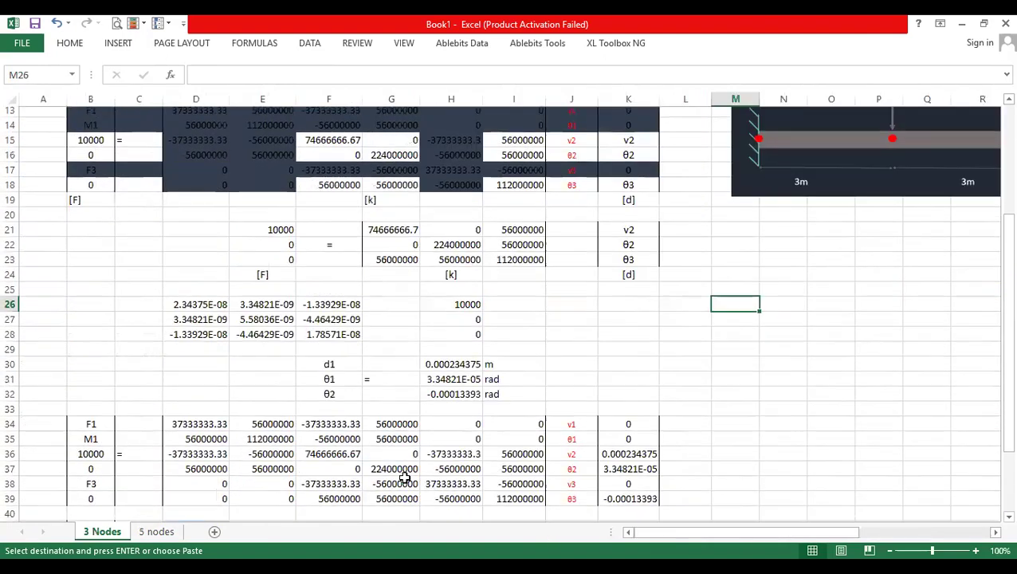
scroll(368, 477, "down", 5)
left_click_drag(94, 311, 183, 382)
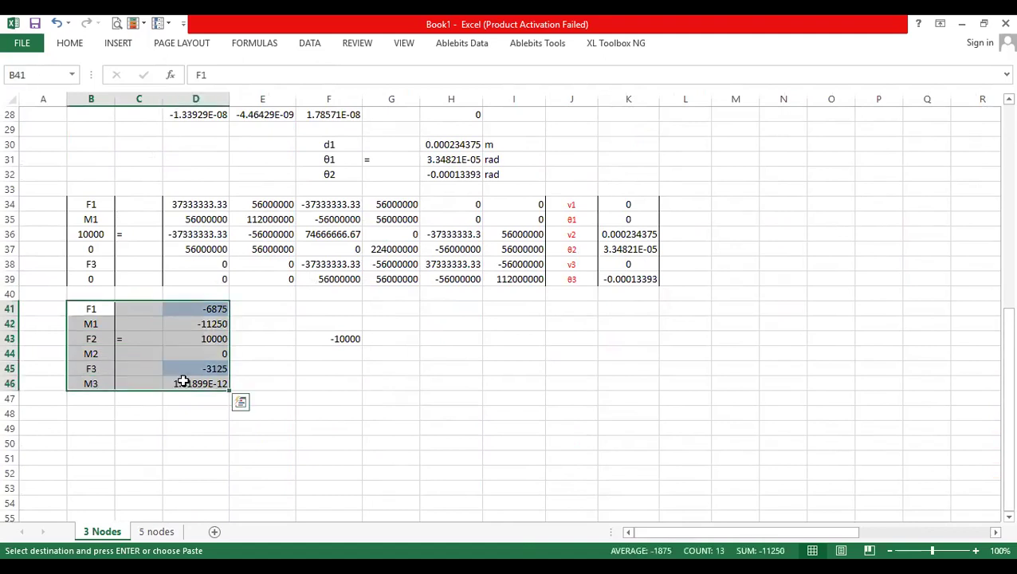
left_click(157, 531)
left_click(319, 297)
key("ctrl+v")
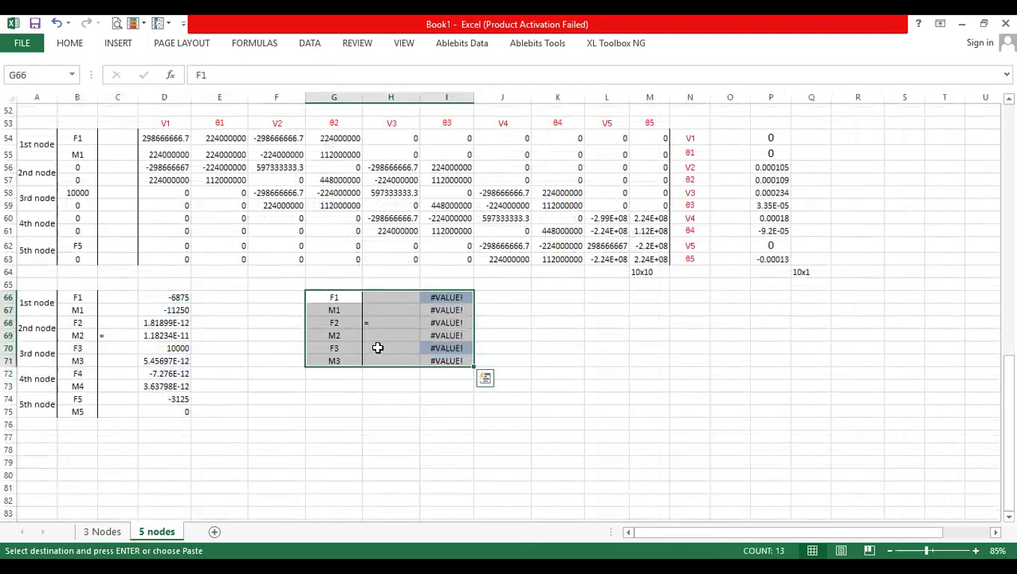
left_click(407, 162)
- Move the pasted F2 to M3 block G68:I71 down so it starts at G70, beside the third node
left_click_drag(336, 323, 455, 354)
key("ctrl+c")
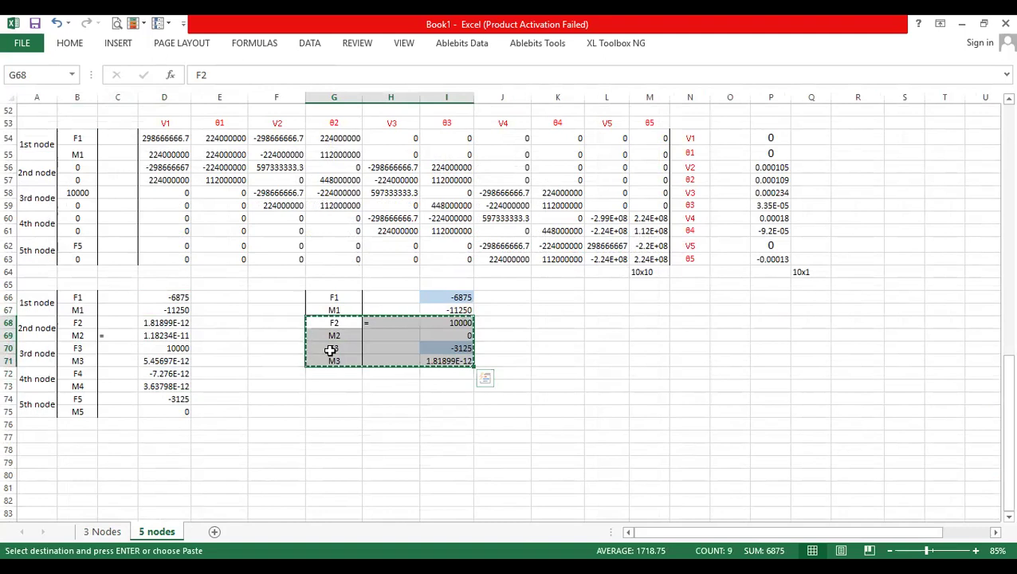
left_click(319, 344)
key("Return")
- Move the pasted F3 and M3 rows to G74:I75 so they line up with the fifth node
left_click_drag(339, 371, 434, 396)
key("ctrl+x")
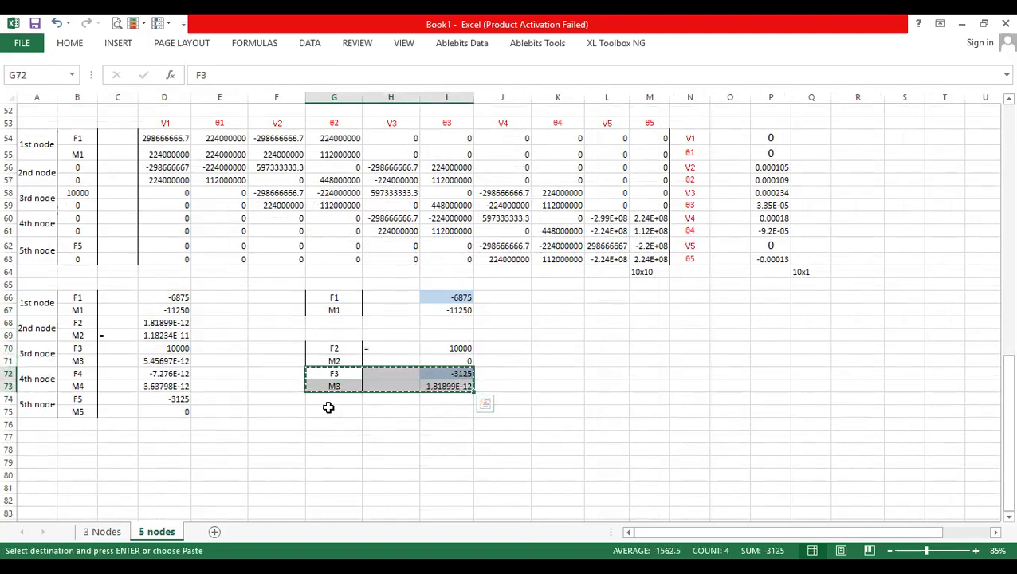
left_click(334, 410)
key("Return")
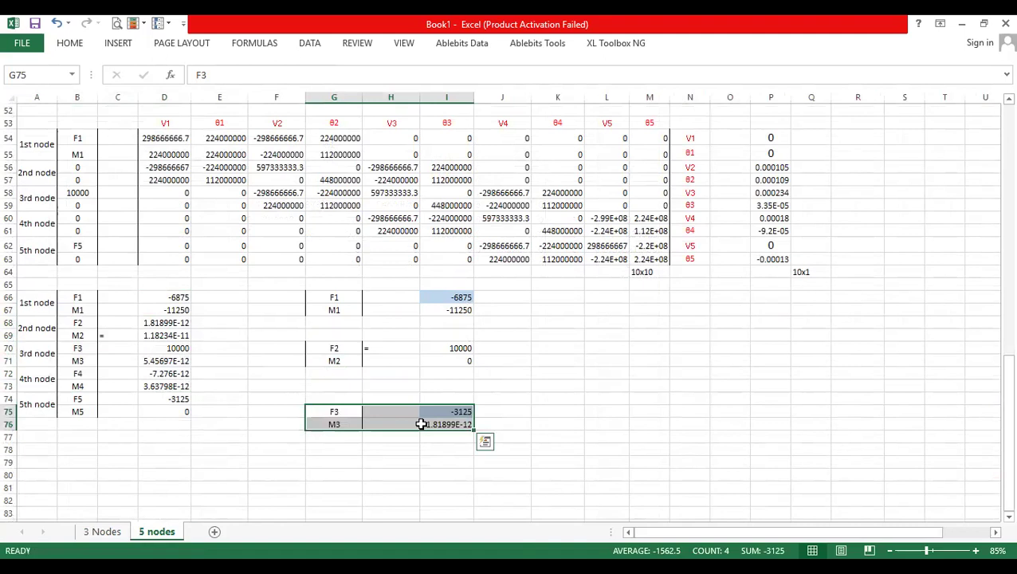
key("ctrl+x")
left_click(327, 398)
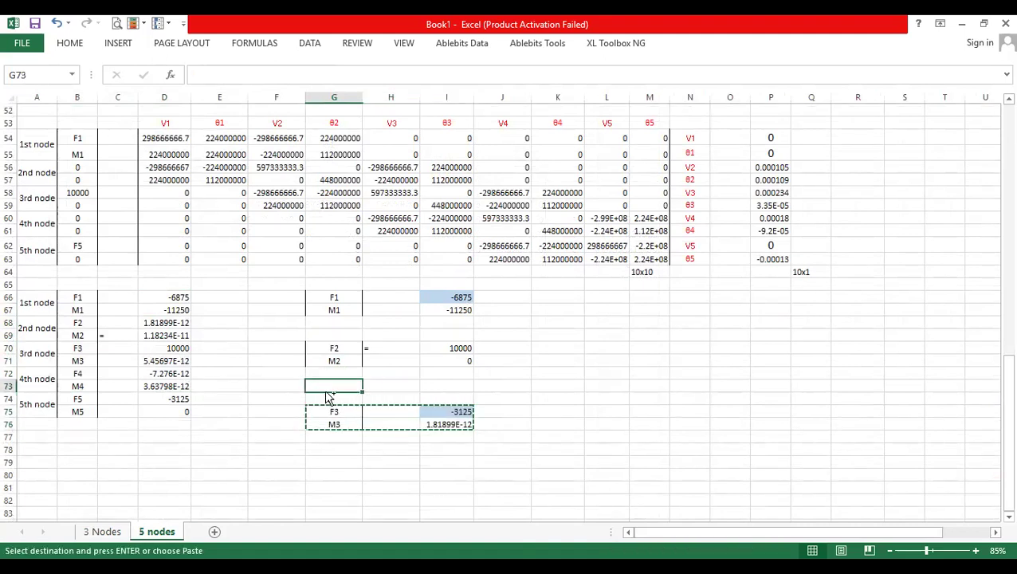
key("Return")
left_click(501, 424)
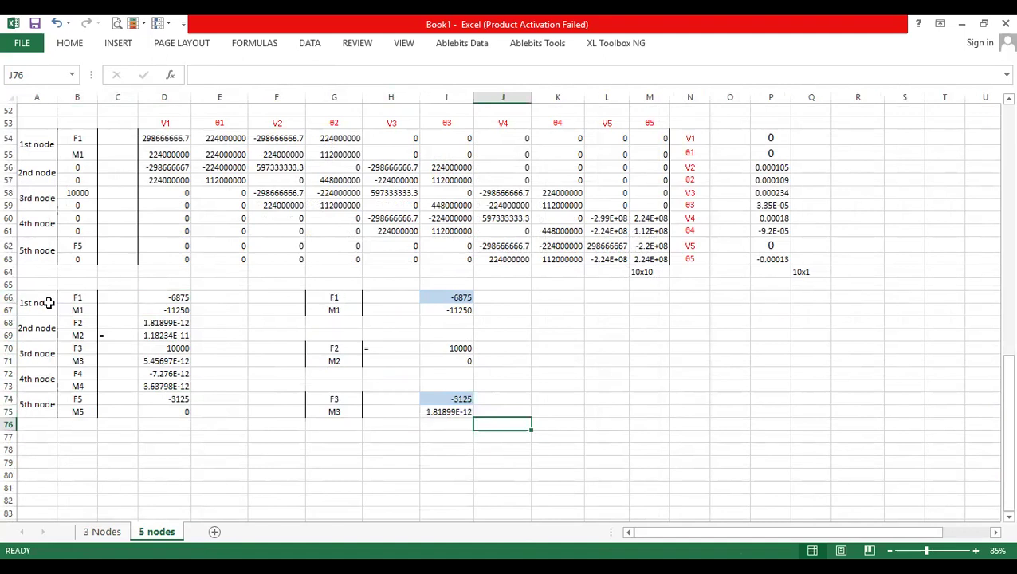
- Compare the first- and second-node results in D66:D69 with the three-node results in column I
left_click(172, 297)
left_click_drag(202, 296, 442, 309)
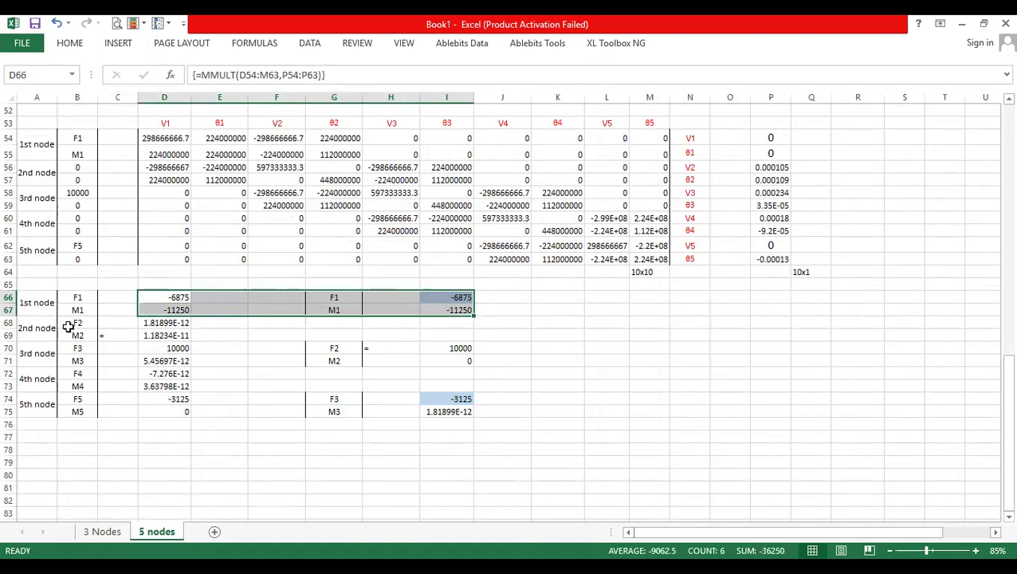
left_click_drag(140, 323, 455, 330)
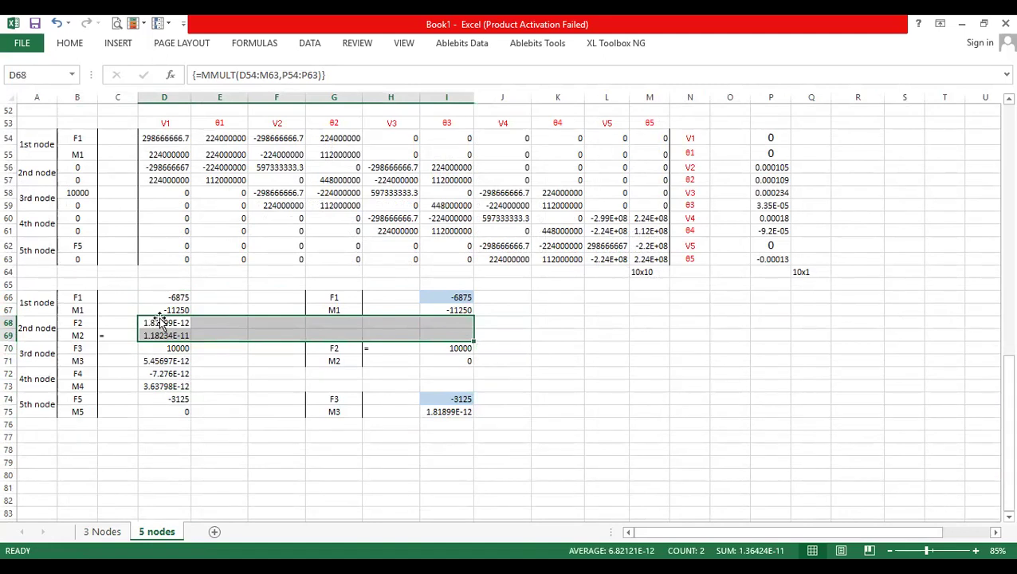
- Try to overwrite the near-zero second-node results in D68:D69, entering 0 for F2
left_click(182, 322)
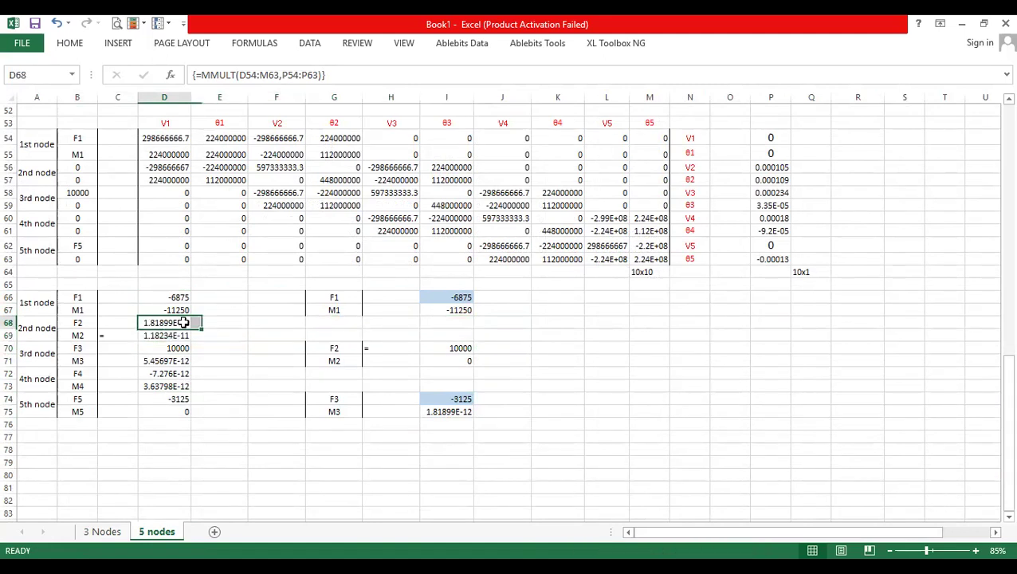
type("0")
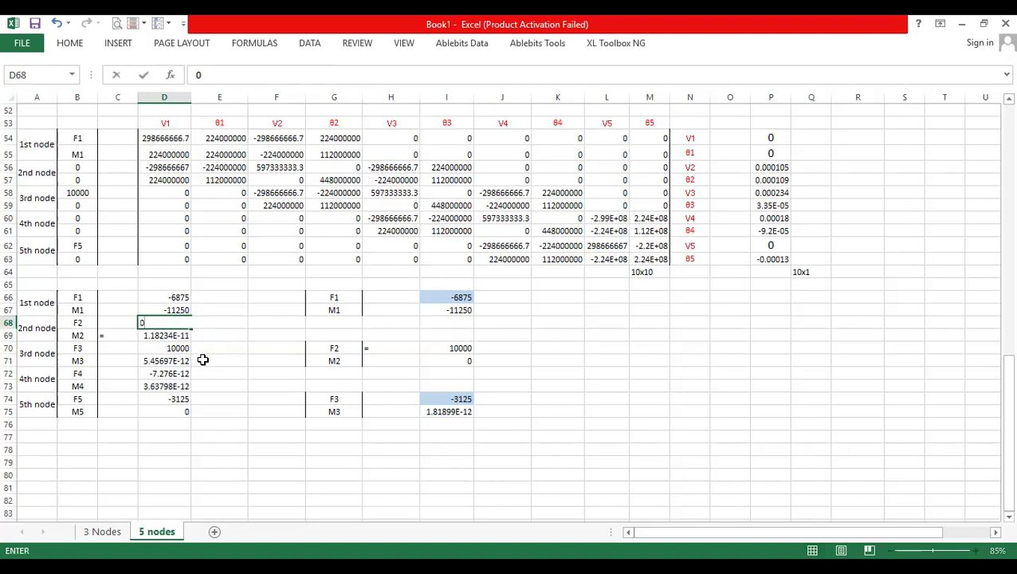
key("Return")
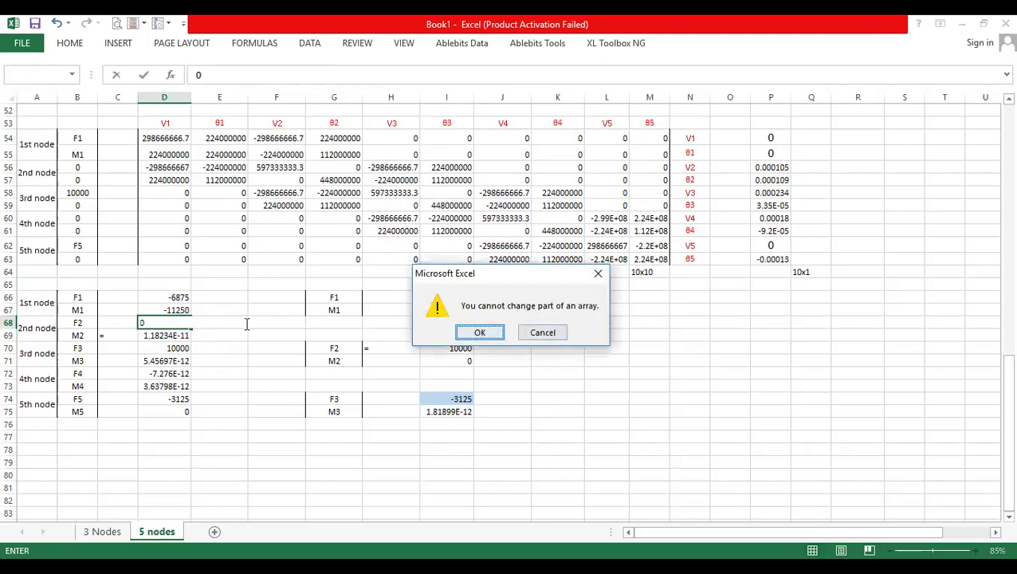
key("Return")
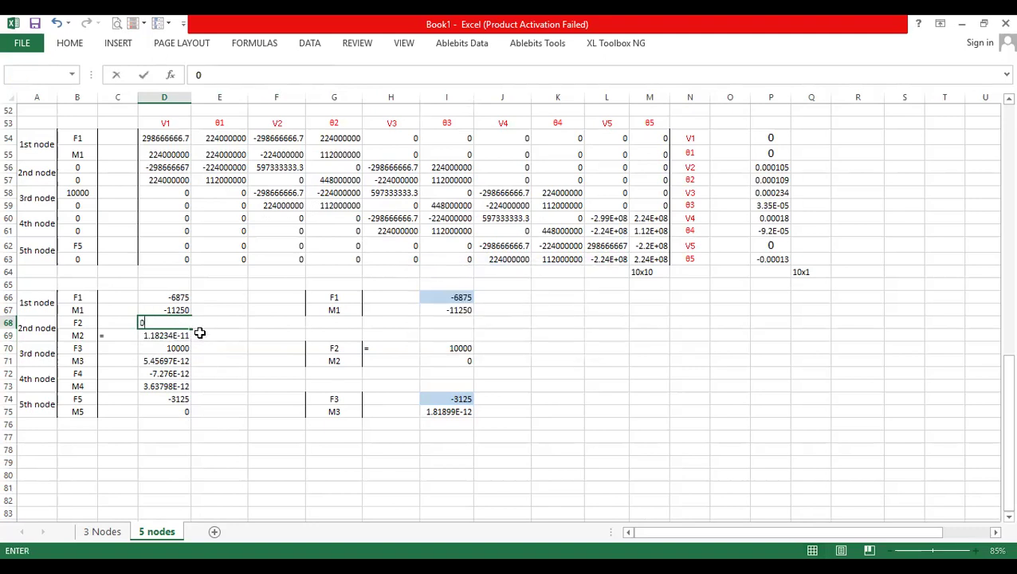
key("Escape")
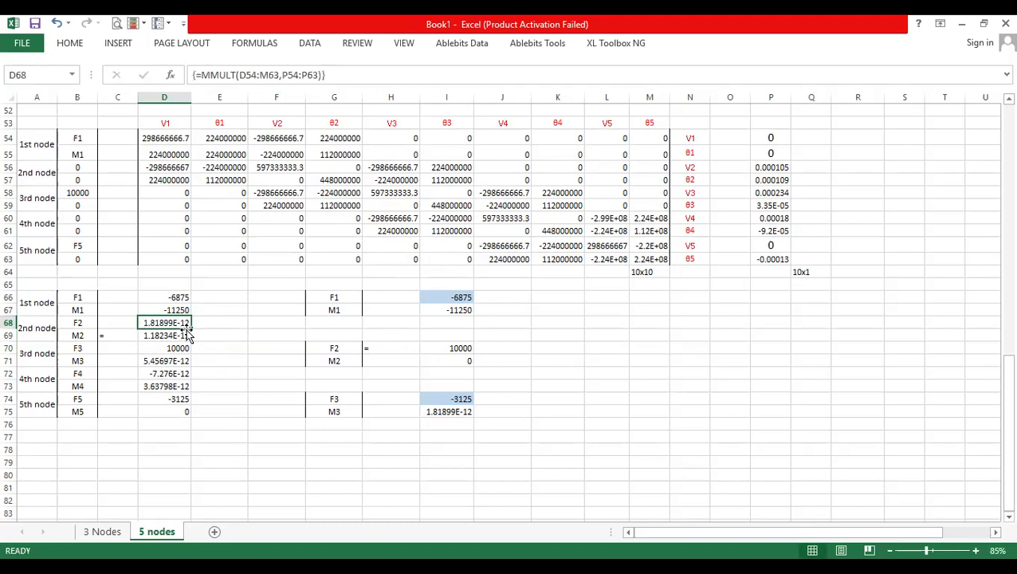
left_click(205, 324)
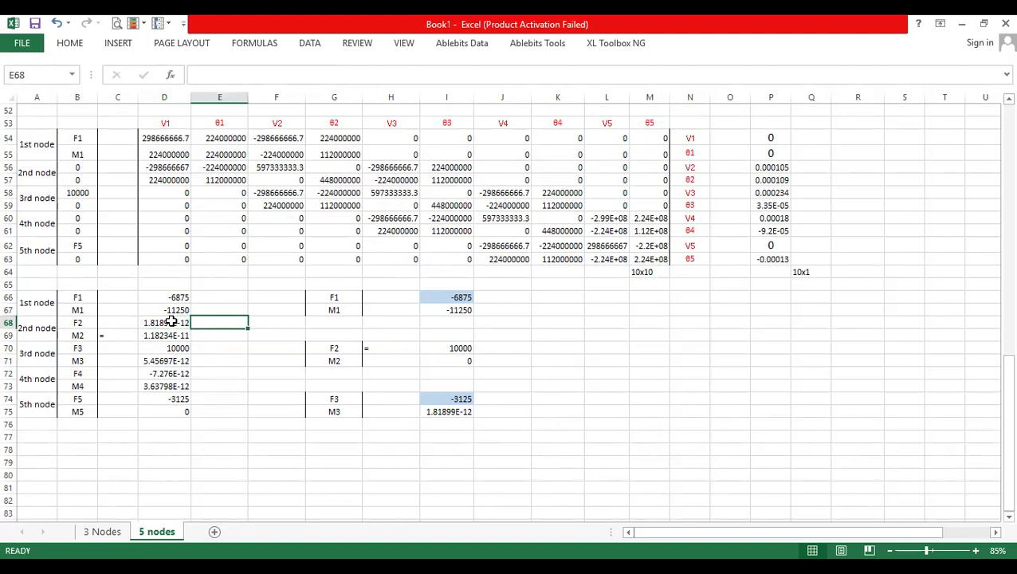
left_click_drag(171, 321, 173, 334)
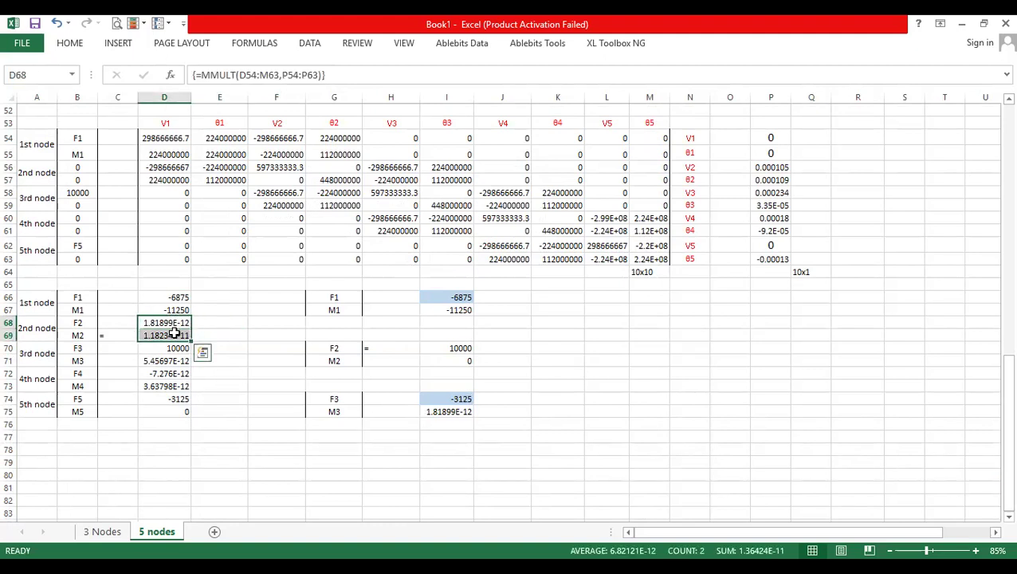
key("F2")
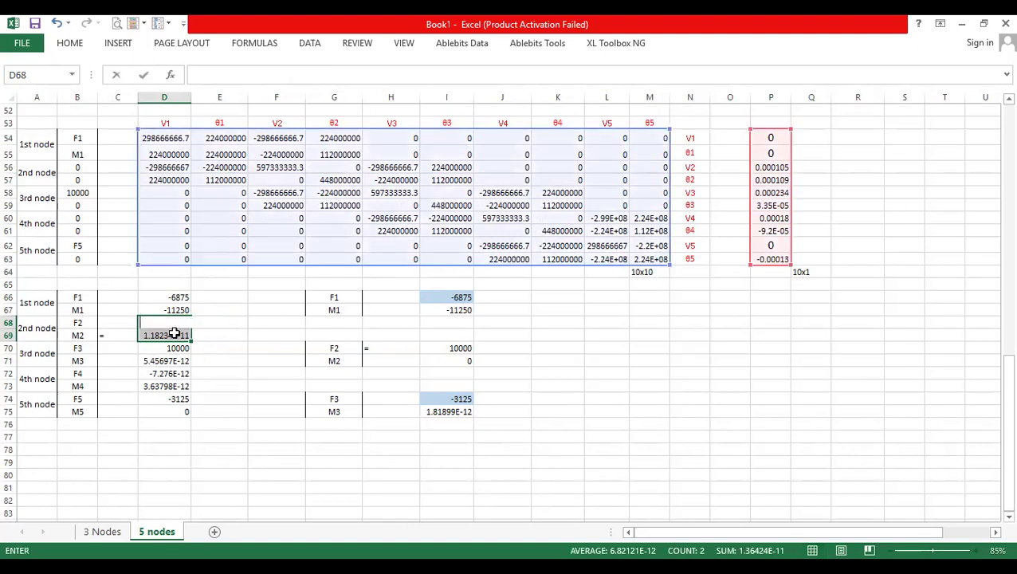
key("ctrl+shift+Return")
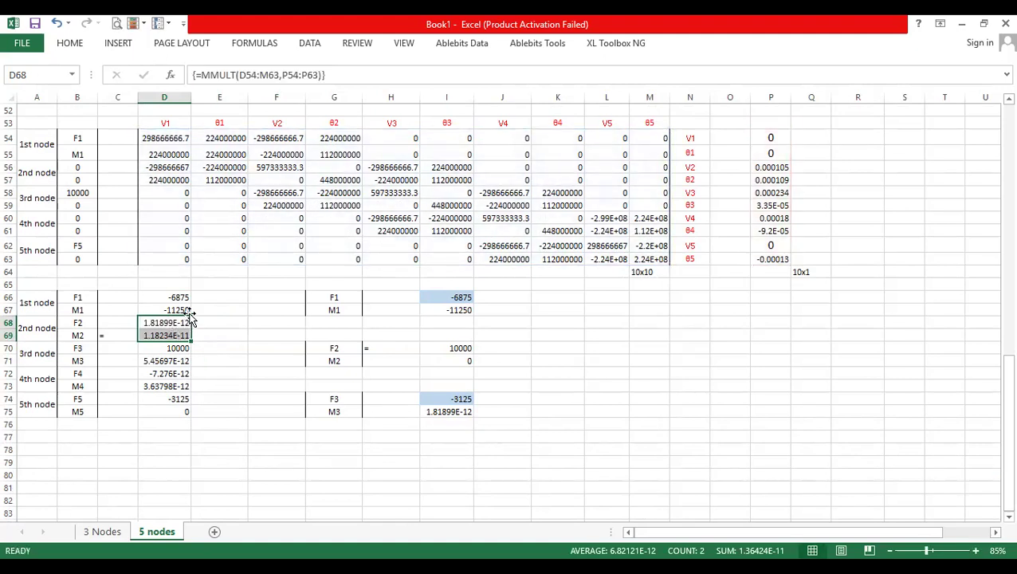
- Copy the nodal force results D66:D75 and paste them as values into E66:E75
left_click_drag(173, 296, 170, 405)
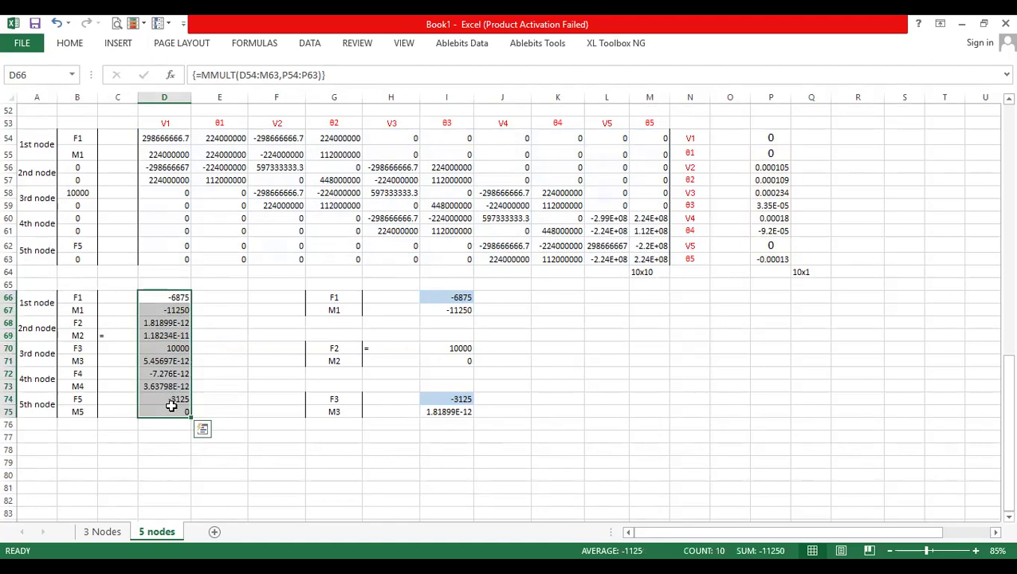
key("ctrl+c")
left_click(214, 301)
key("ctrl+v")
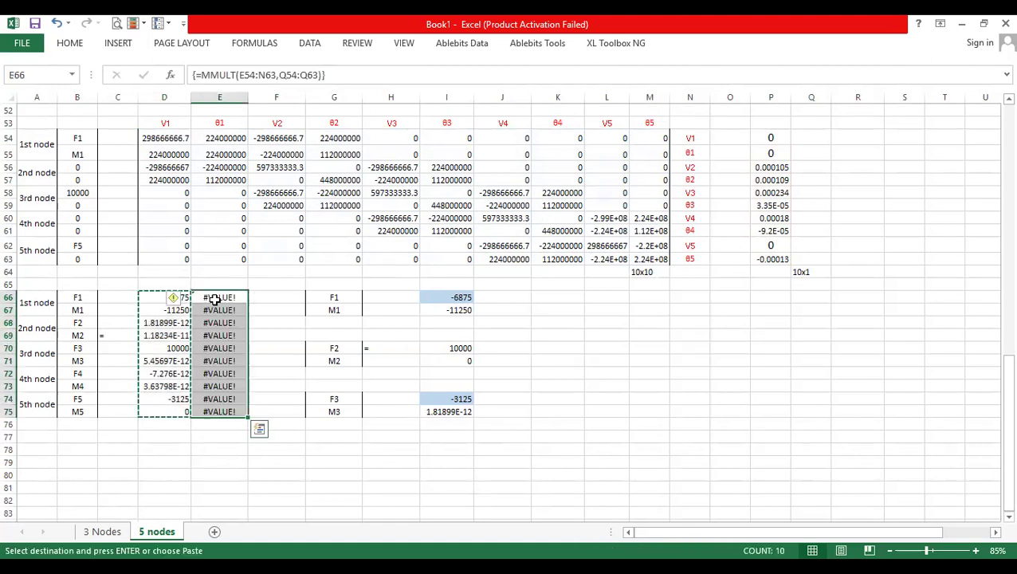
key("ctrl")
key("v")
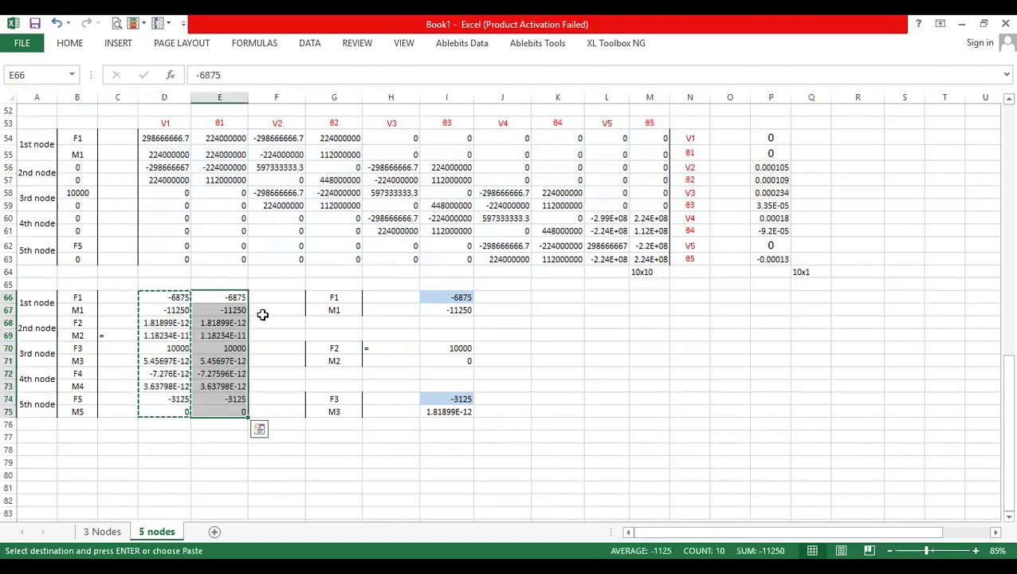
- Move the pasted values from E66:E75 onto D66:D75, replacing the MMULT array formula with fixed values
key("ctrl+x")
left_click(169, 296)
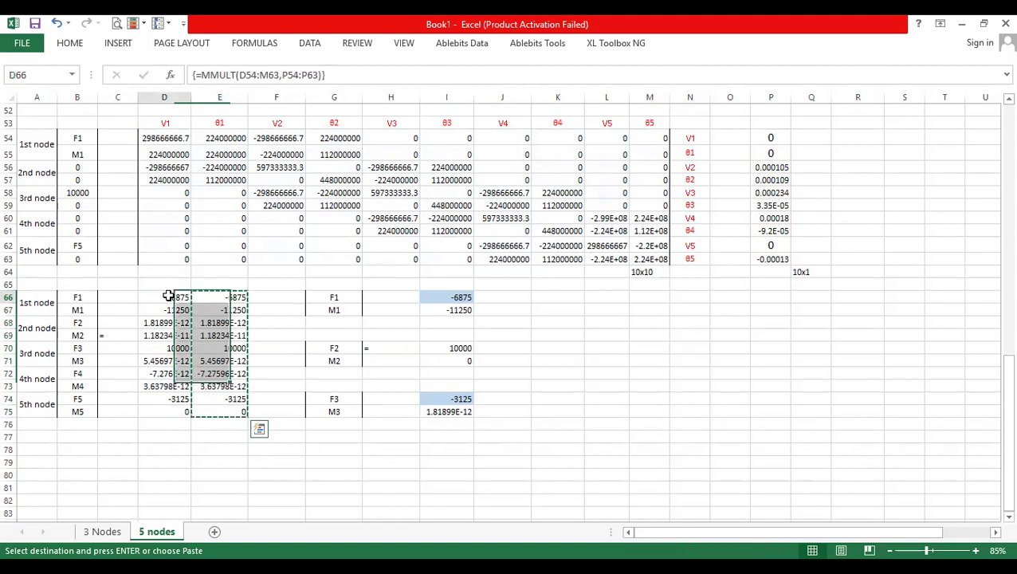
key("ctrl+v")
- Overwrite the near-zero second-node results F2 and M2 in D68:D69 with 0
left_click(171, 322)
type("=")
type("0")
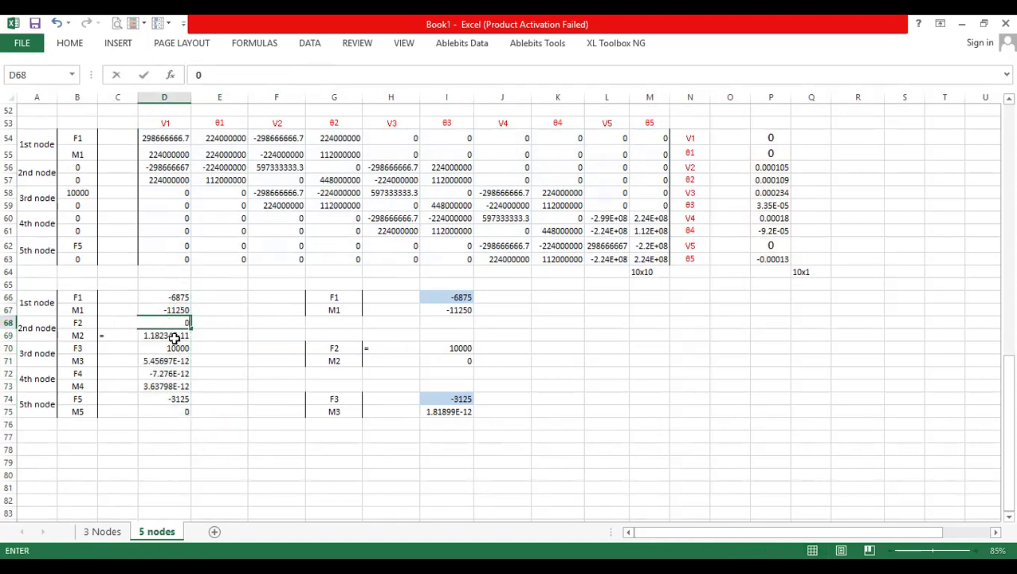
key("Return")
type("0")
- Set the near-zero results M3, F4 and M4 in D71:D73 to 0
left_click(179, 361)
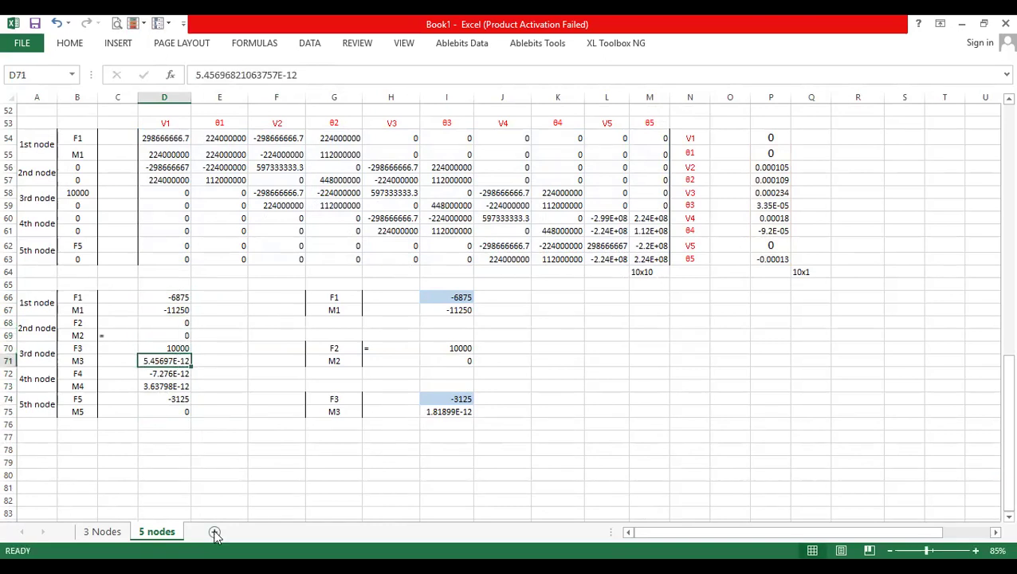
type("0")
key("Return")
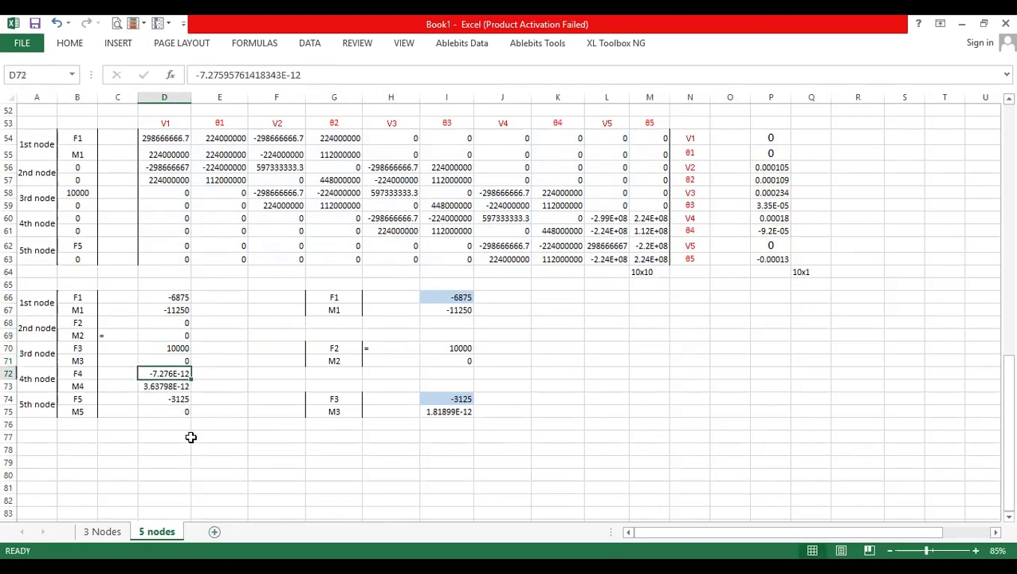
type("0")
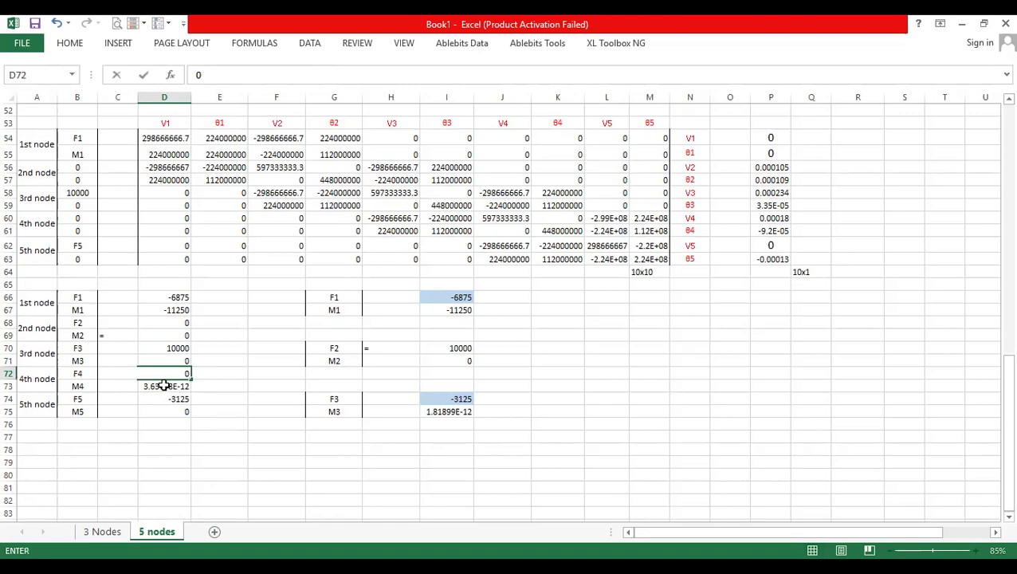
left_click(163, 386)
type("0")
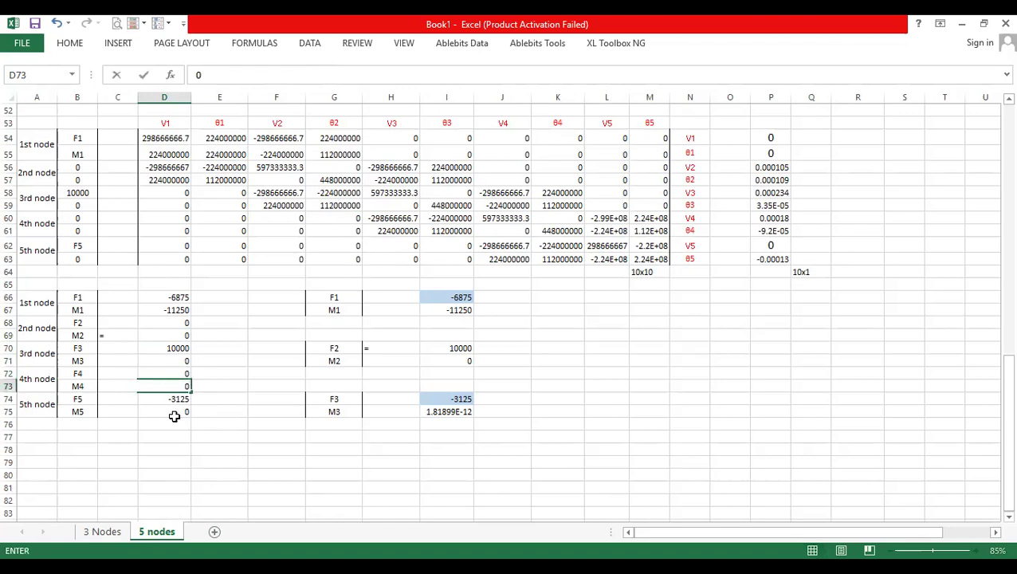
left_click(174, 417)
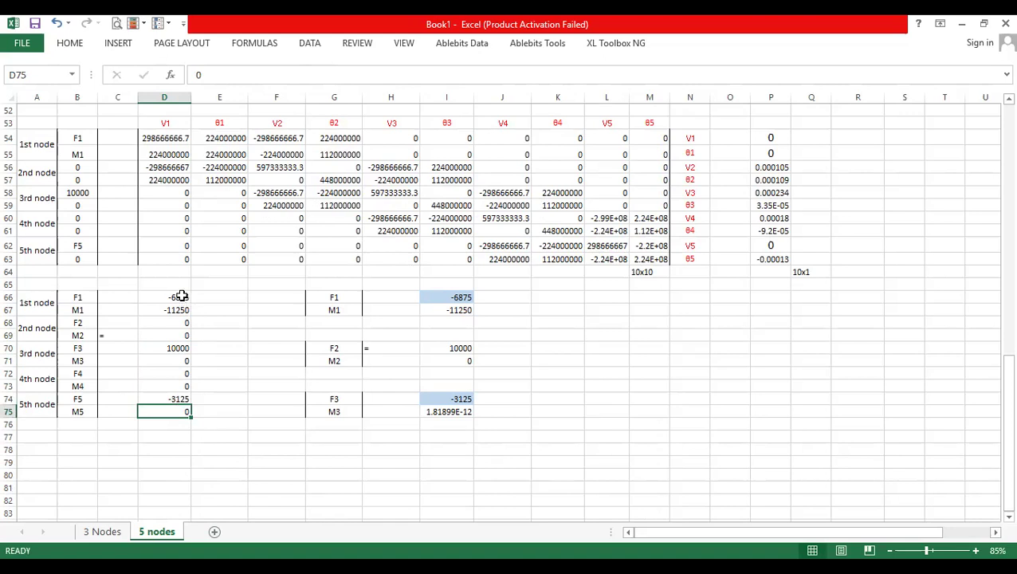
- Compare the first-node results in D66:D67 with I66:I67, and check the remaining nodal results in D68:D75
left_click_drag(182, 296, 182, 307)
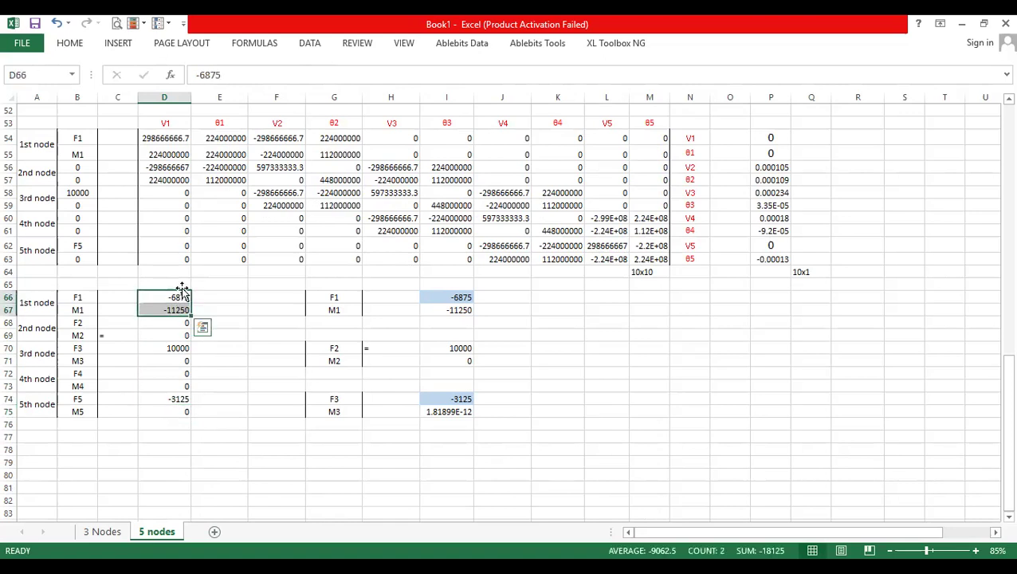
left_click_drag(445, 297, 444, 309)
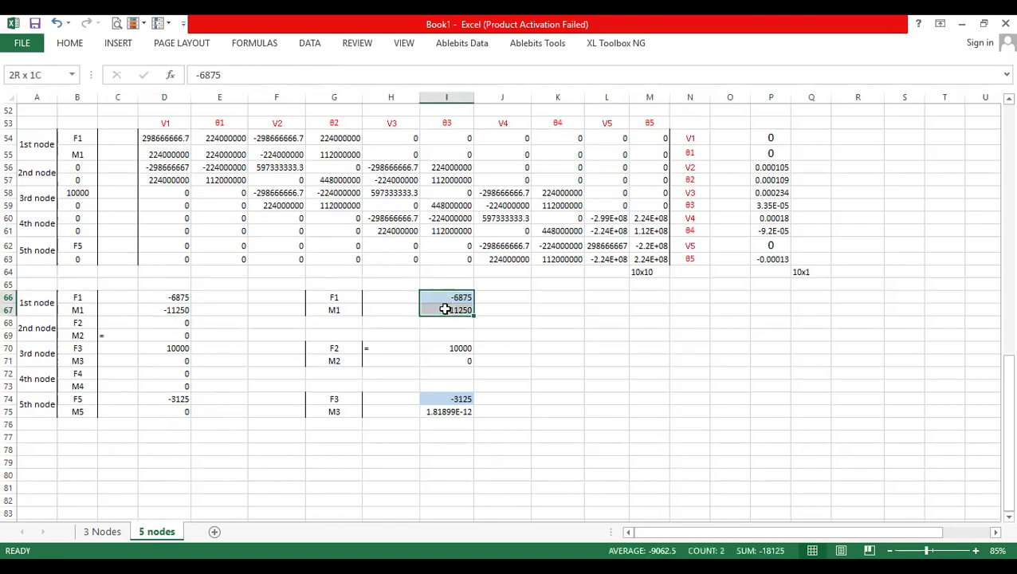
left_click_drag(177, 322, 184, 410)
- Replace the near-zero M3 value of the three-node results in I75 with 0
double_click(455, 412)
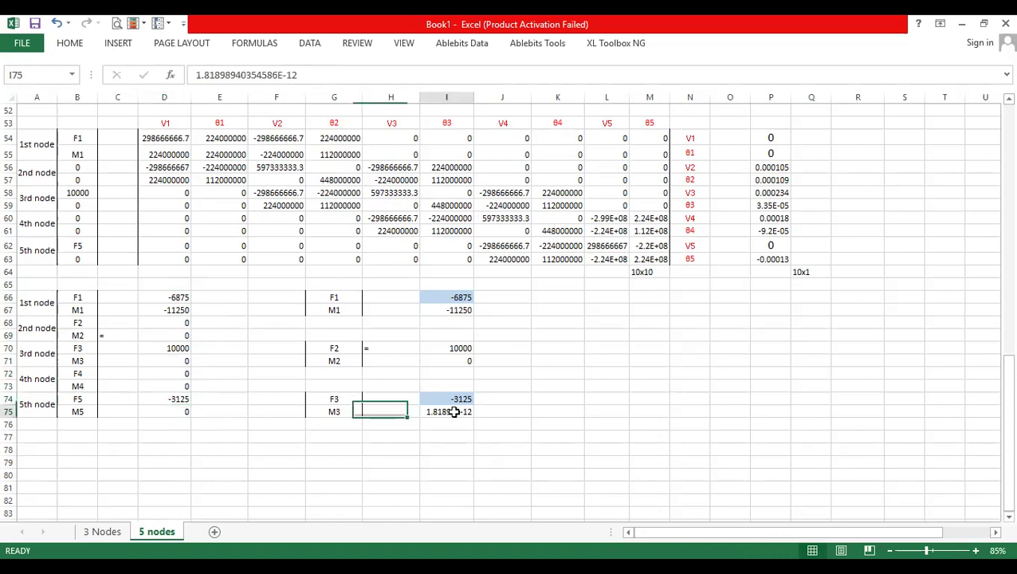
type("0")
left_click(546, 471)
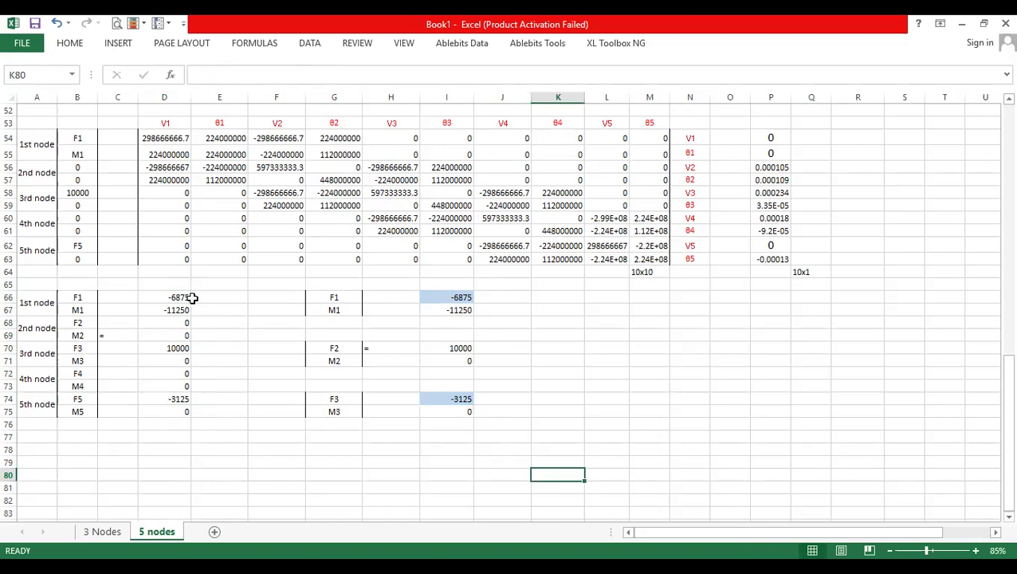
- Examine the five-node and three-node force results in A66:I75 together with the nodal displacements in P54:P63
left_click_drag(36, 296, 438, 397)
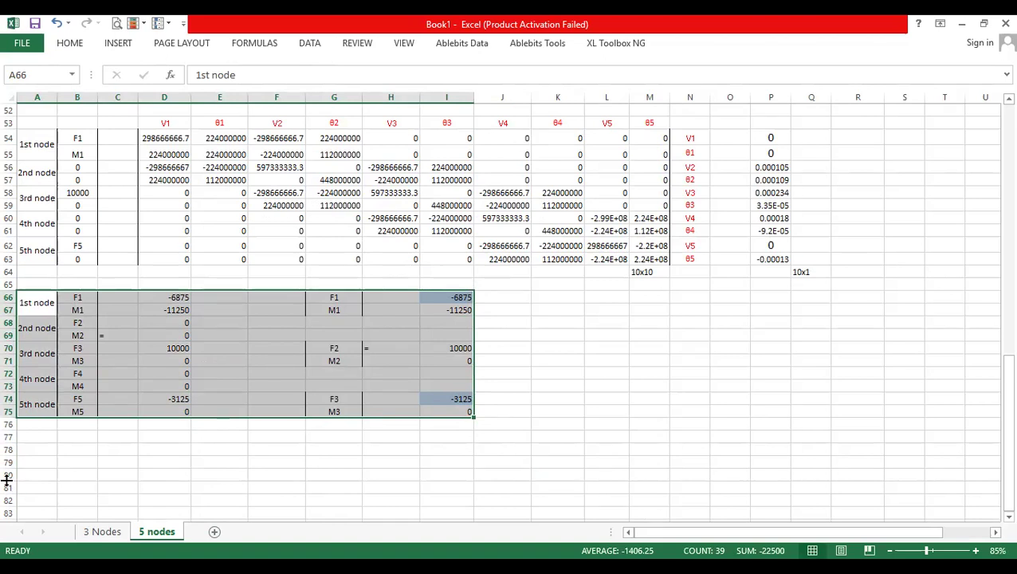
scroll(447, 358, "up", 1)
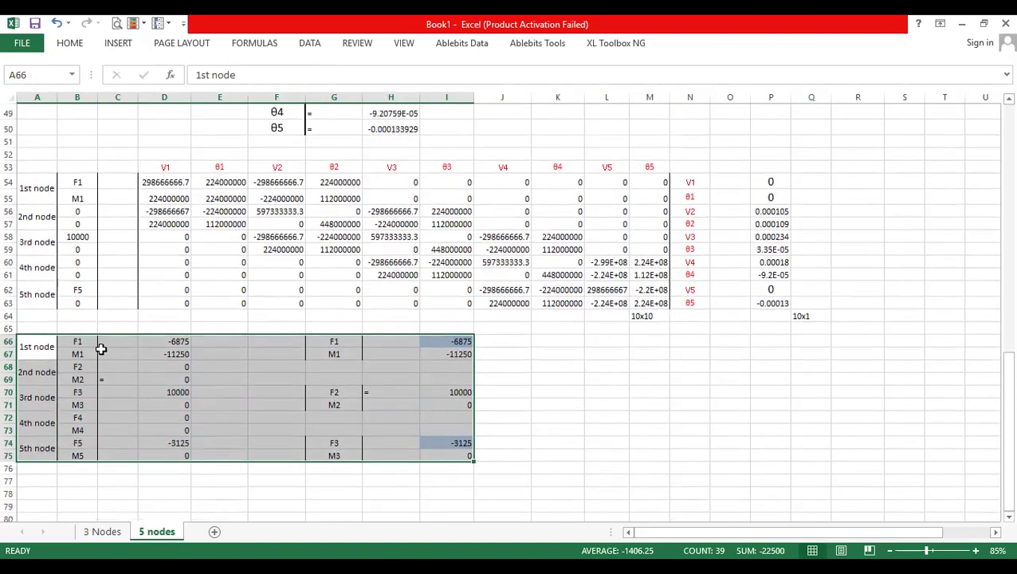
left_click_drag(24, 343, 182, 458)
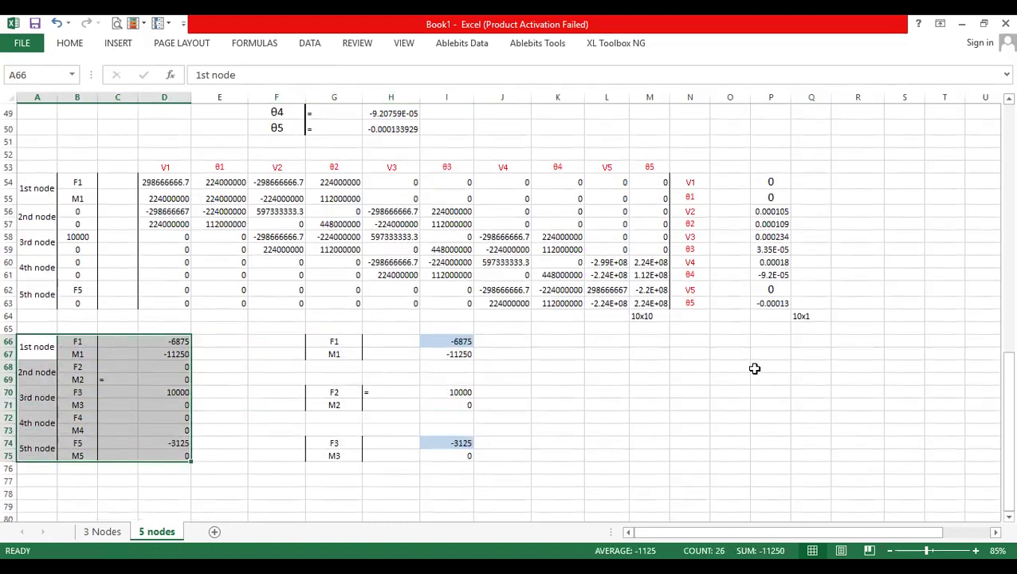
scroll(741, 431, "up", 1)
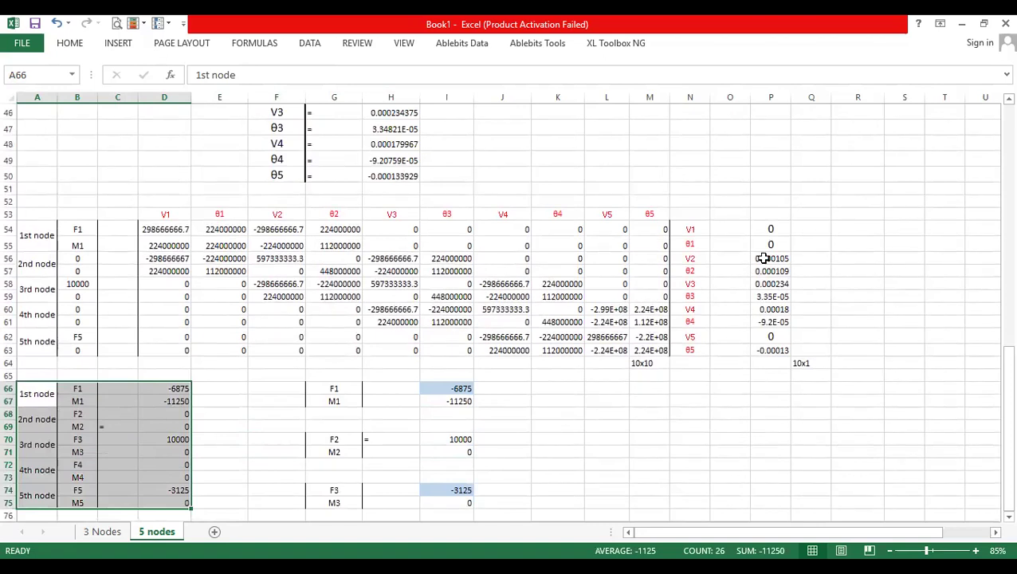
left_click_drag(770, 258, 777, 350)
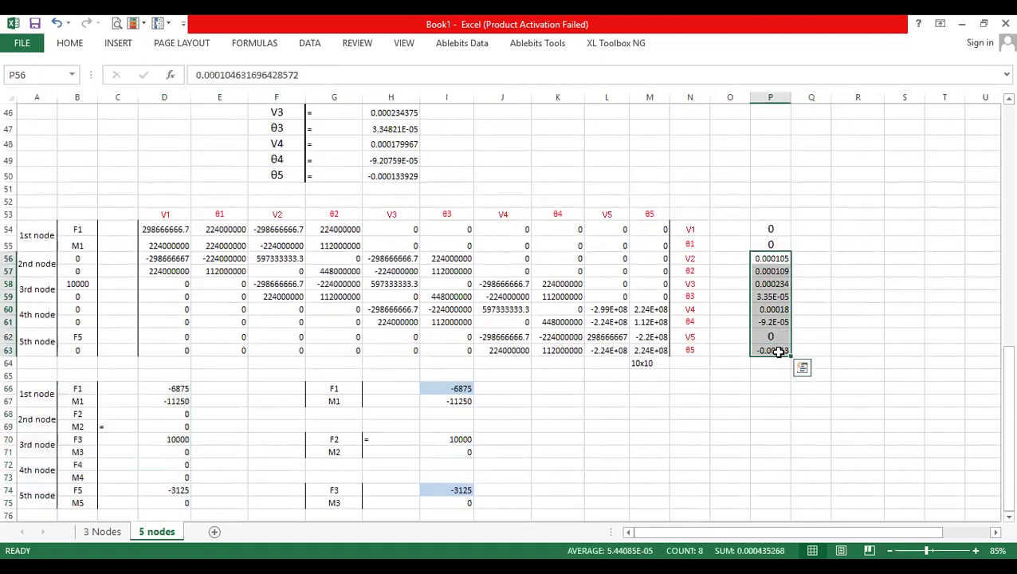
left_click_drag(775, 229, 780, 351)
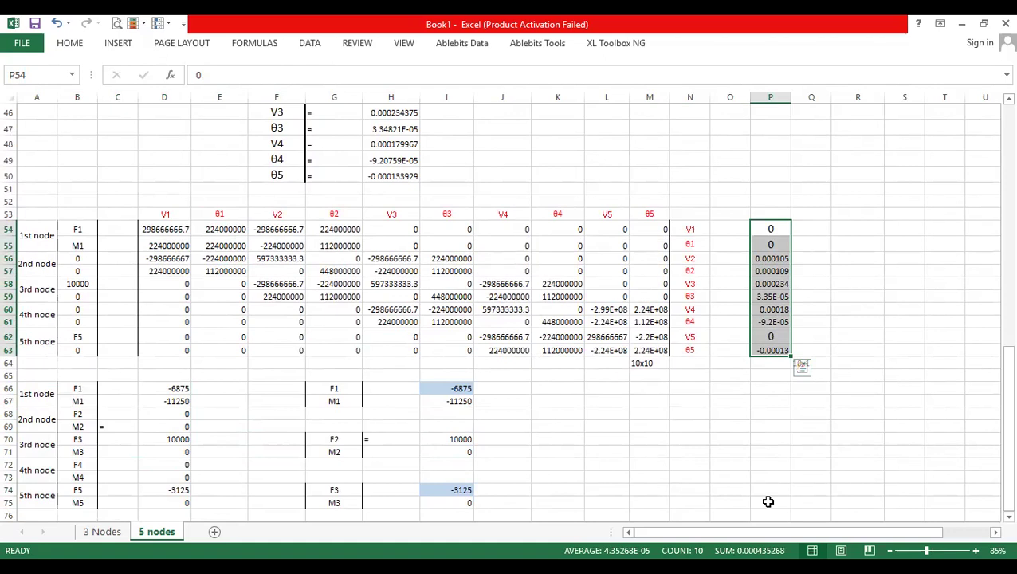
- Review the five-node sheet's beam diagram, the unknown displacements in P15:P20, and the solved displacements and forces
scroll(768, 502, "down", 3)
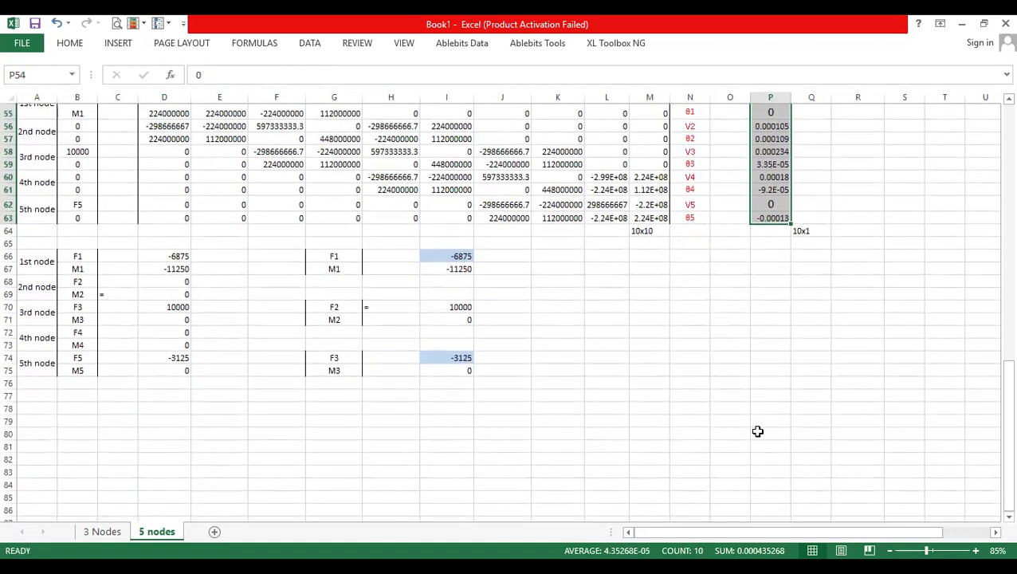
scroll(755, 451, "up", 1)
scroll(755, 451, "up", 17)
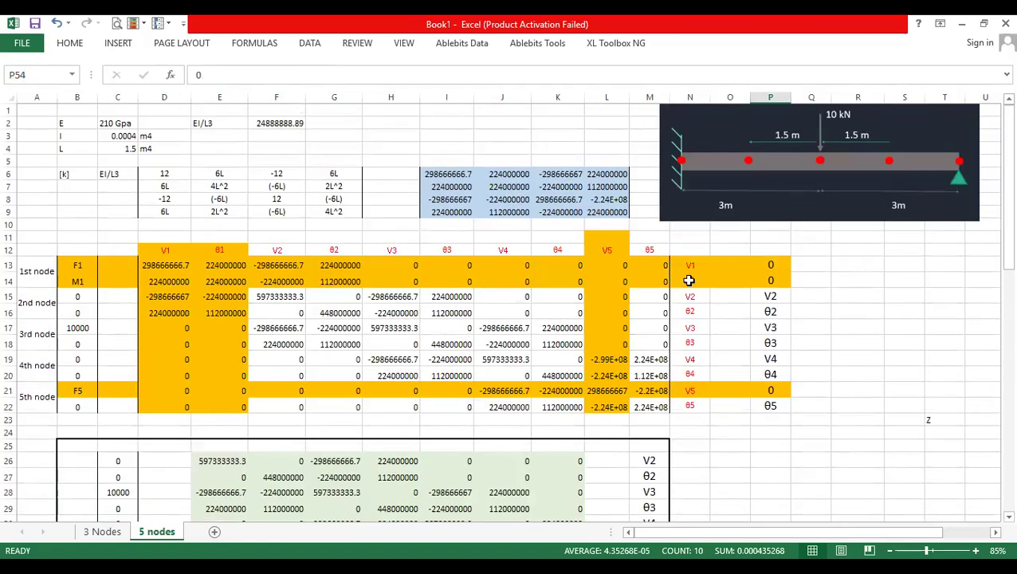
left_click(723, 424)
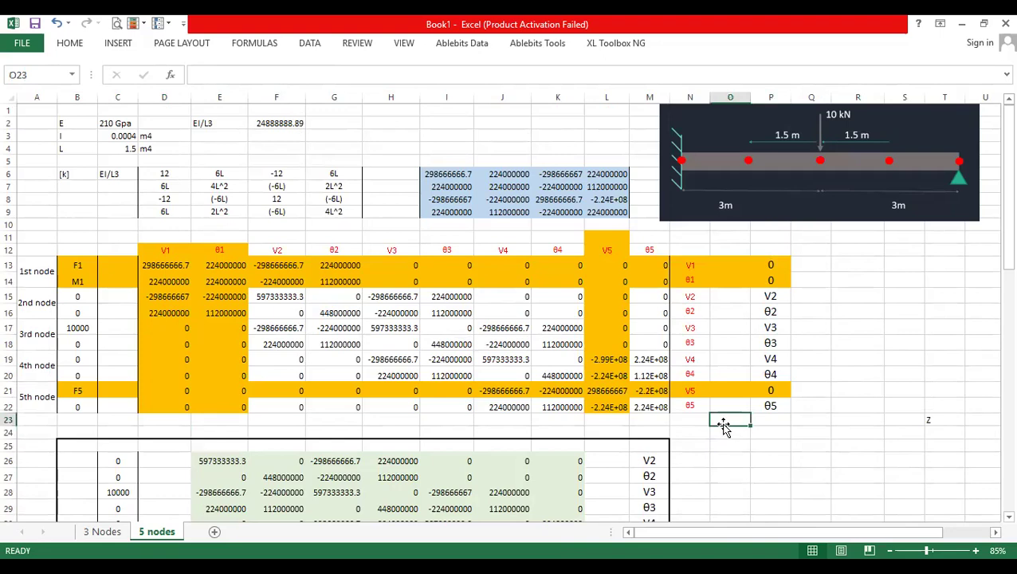
scroll(724, 424, "down", 2)
left_click_drag(772, 220, 779, 297)
key("ctrl+c")
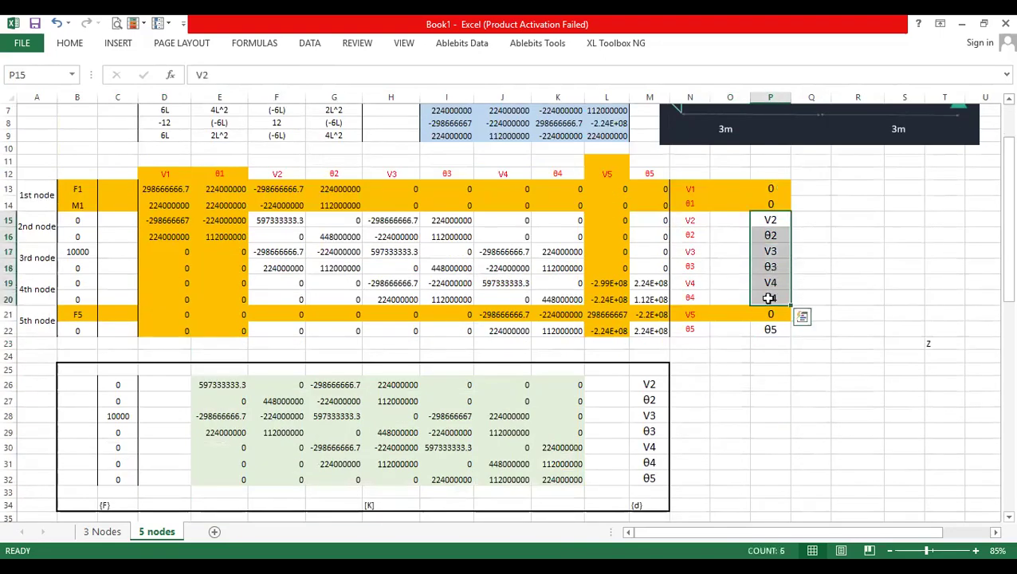
scroll(597, 317, "down", 16)
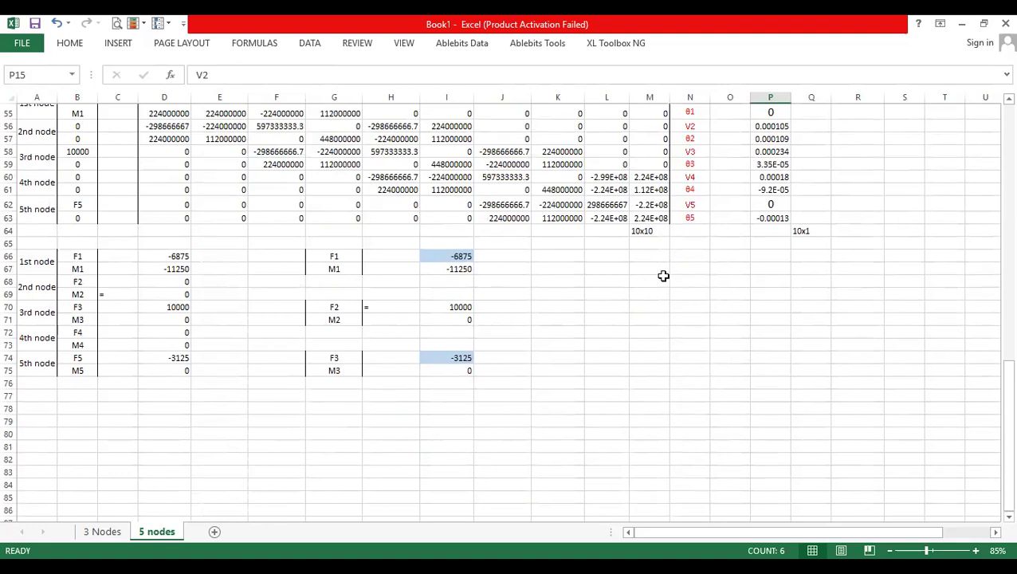
scroll(664, 276, "up", 9)
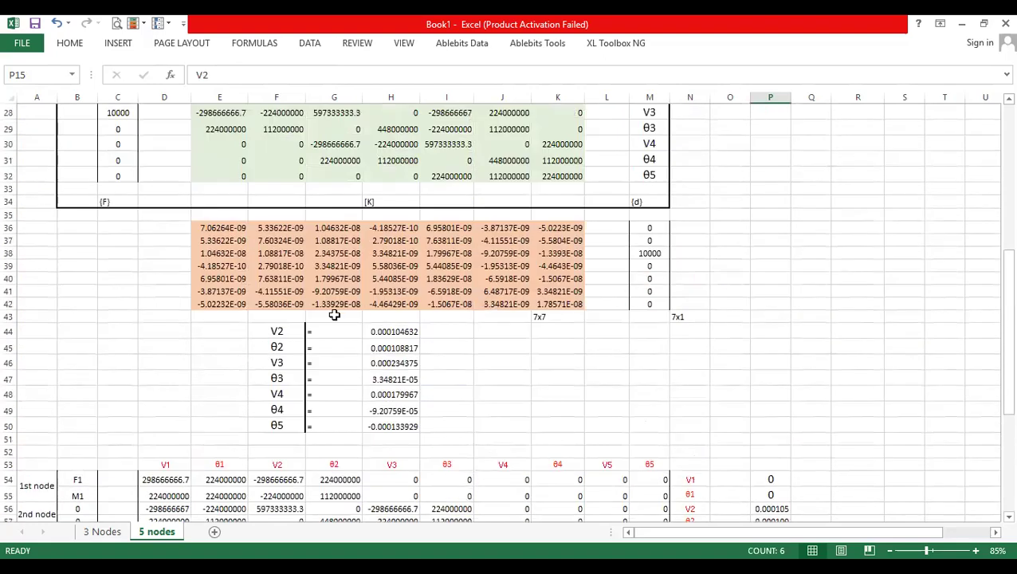
- Switch to the 3 Nodes sheet and review its stiffness matrix, reduced system and displacement results
left_click(108, 531)
scroll(459, 271, "up", 1)
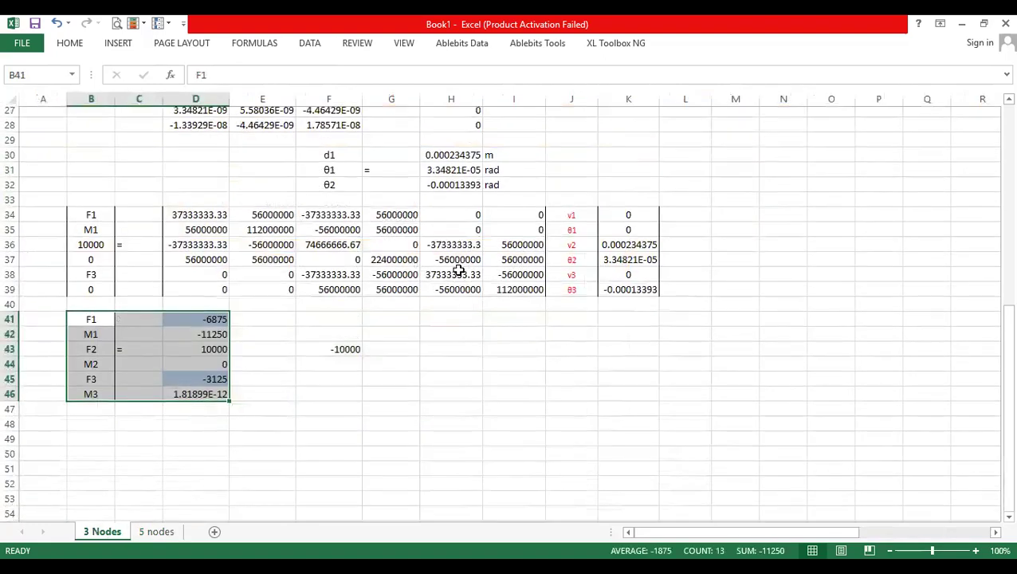
scroll(595, 306, "up", 4)
scroll(608, 263, "up", 3)
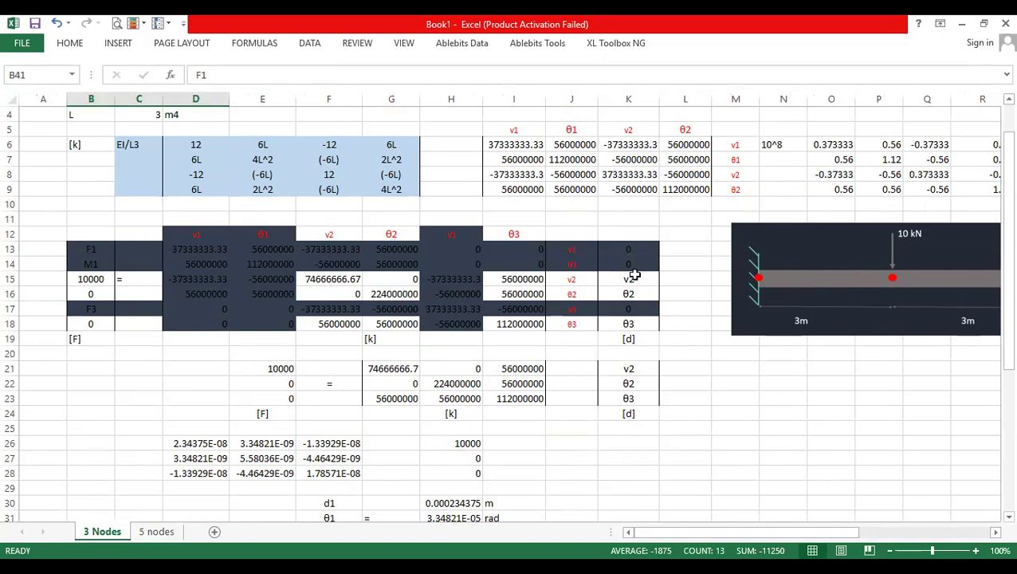
scroll(545, 336, "up", 1)
scroll(546, 337, "down", 6)
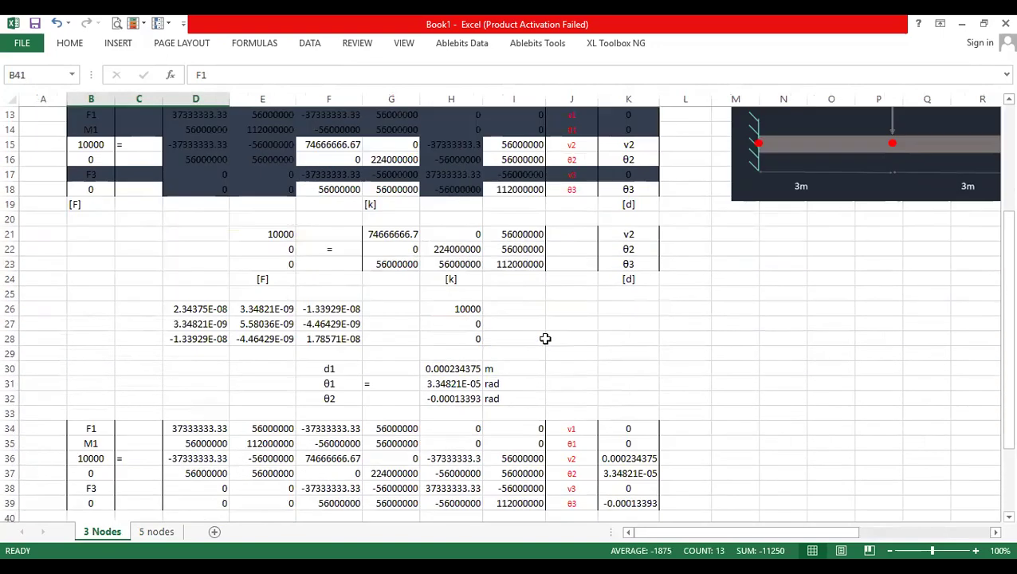
scroll(545, 339, "up", 4)
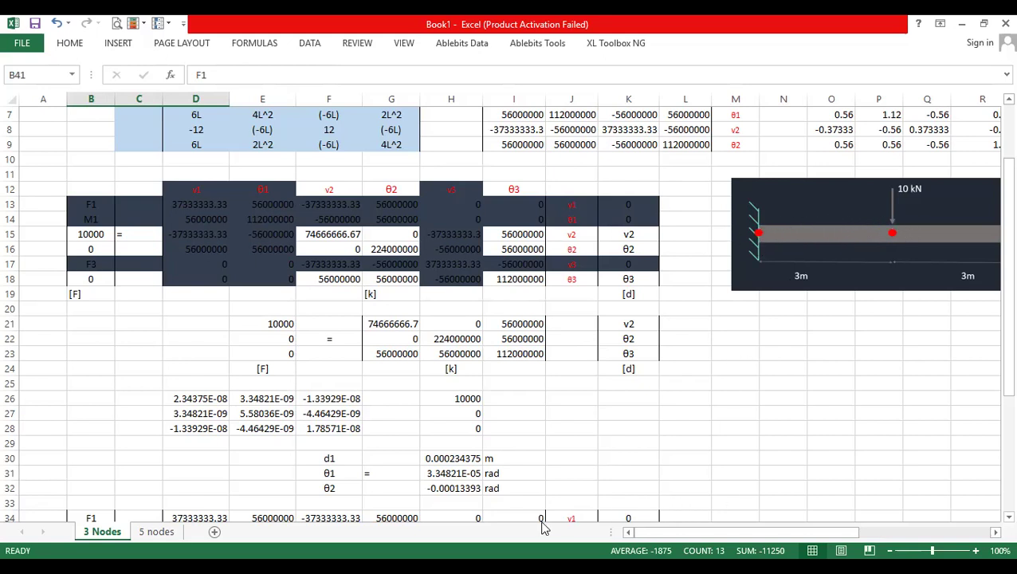
- Return to the 5 nodes sheet and review it from the beam diagram down to the final nodal force comparison
left_click(159, 531)
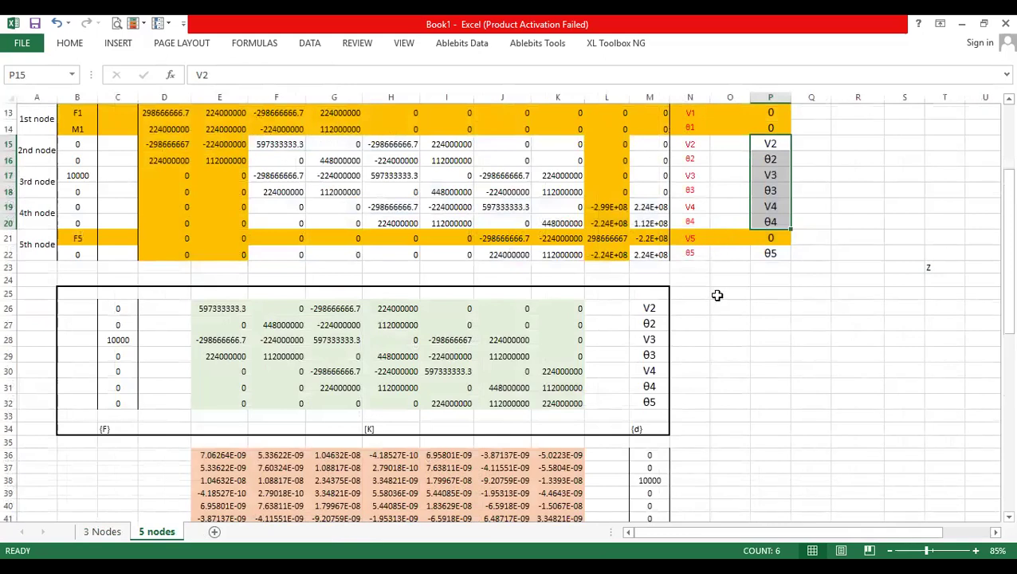
scroll(718, 295, "up", 3)
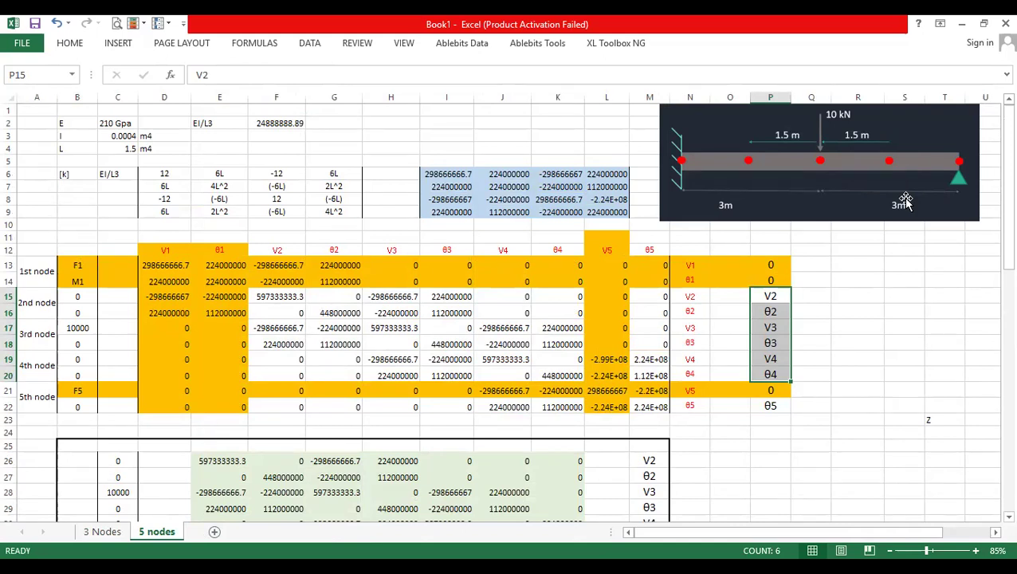
key("ctrl+v")
scroll(671, 343, "down", 3)
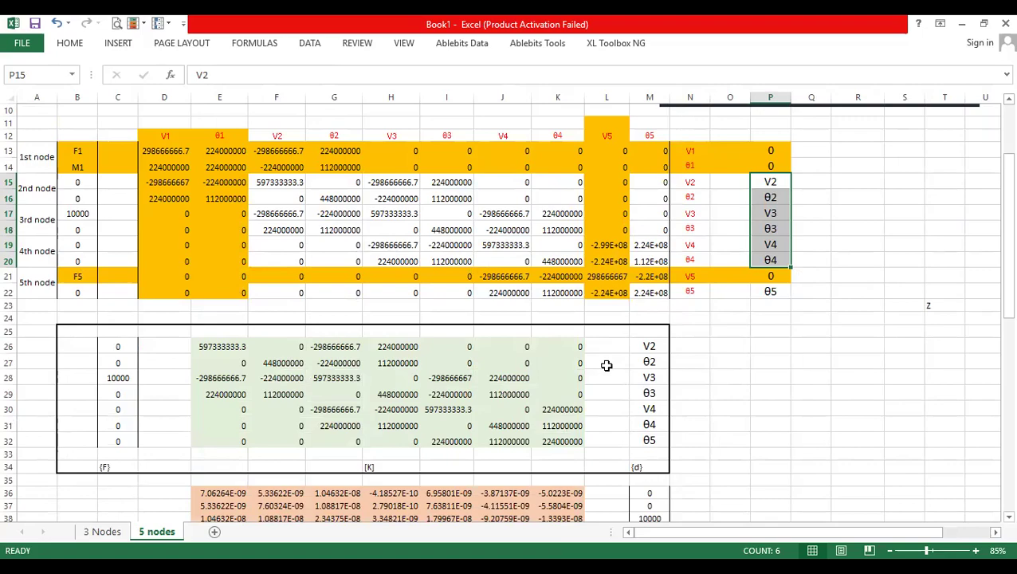
scroll(607, 365, "down", 15)
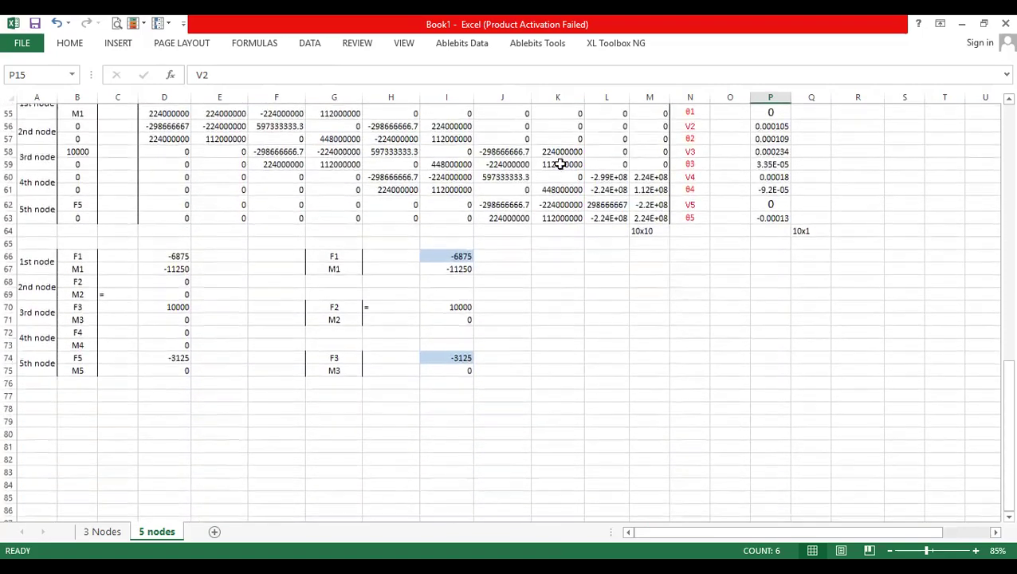